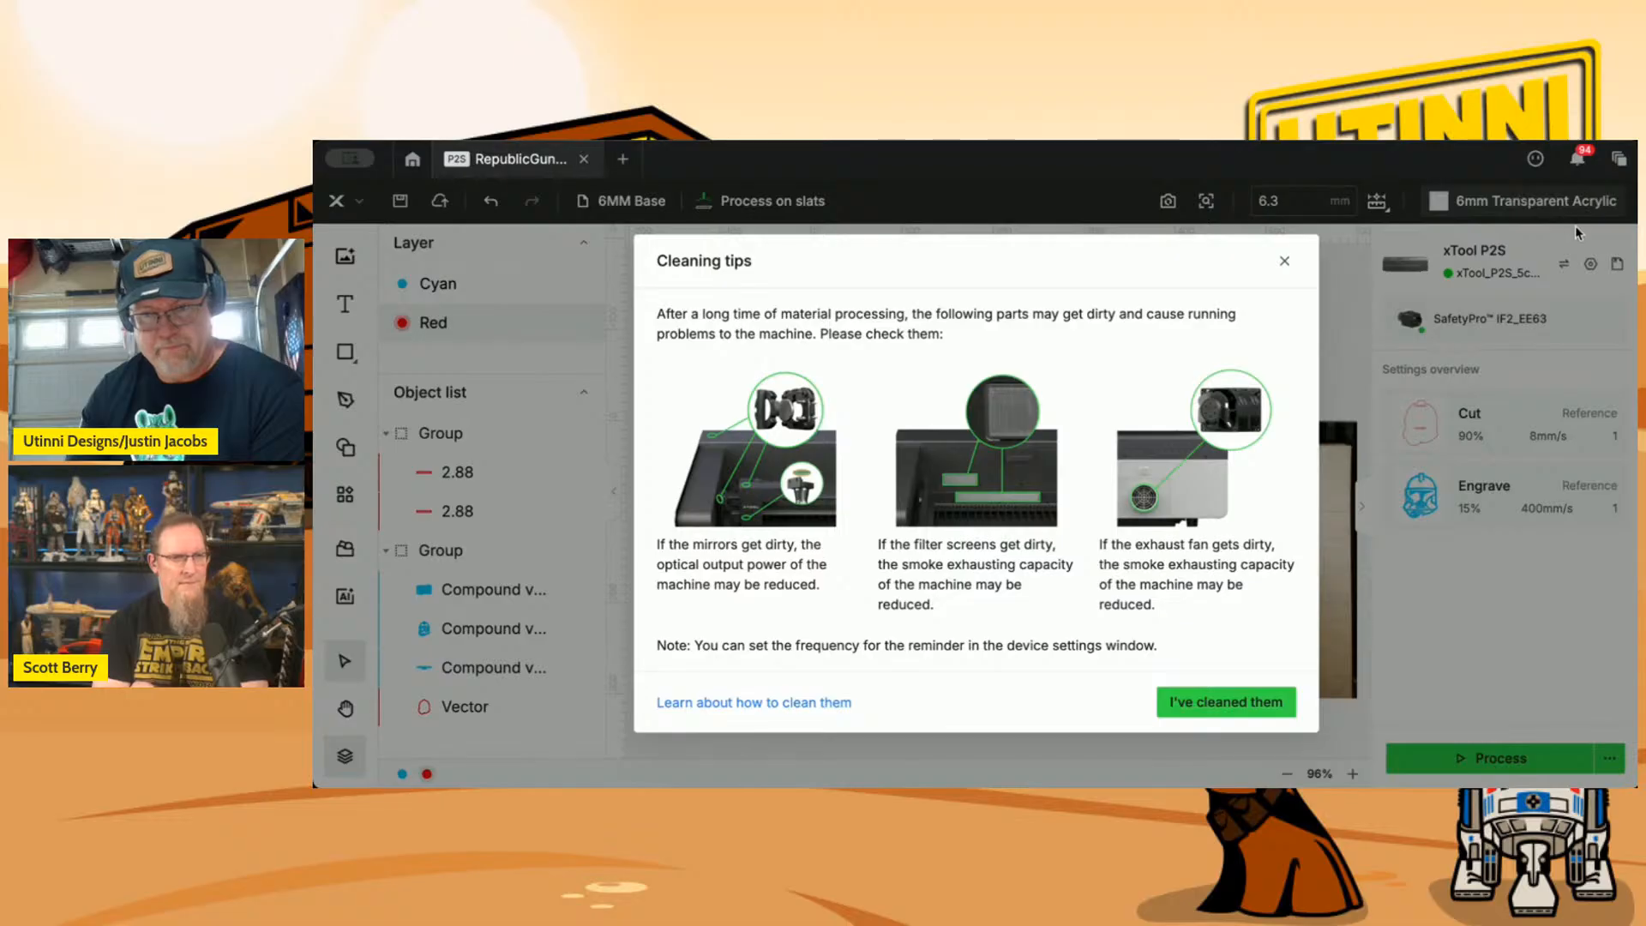
Dismiss the cleaning tips, close the Republic Gunship project without saving and open the recent UWING6 project.
click(1284, 263)
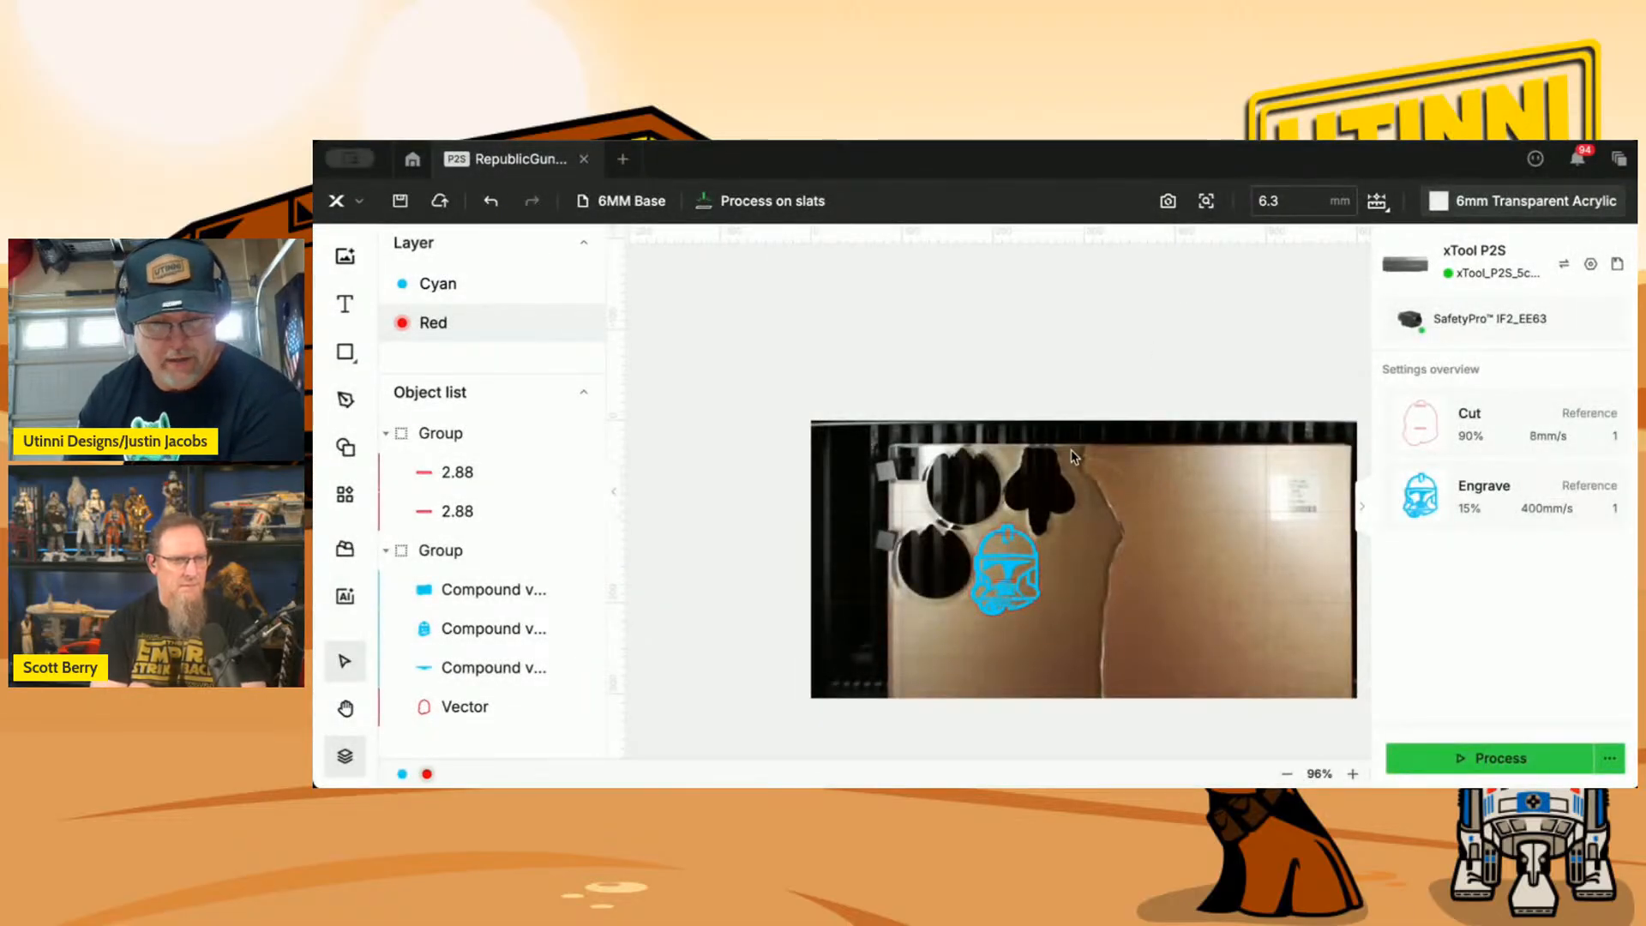
click(584, 160)
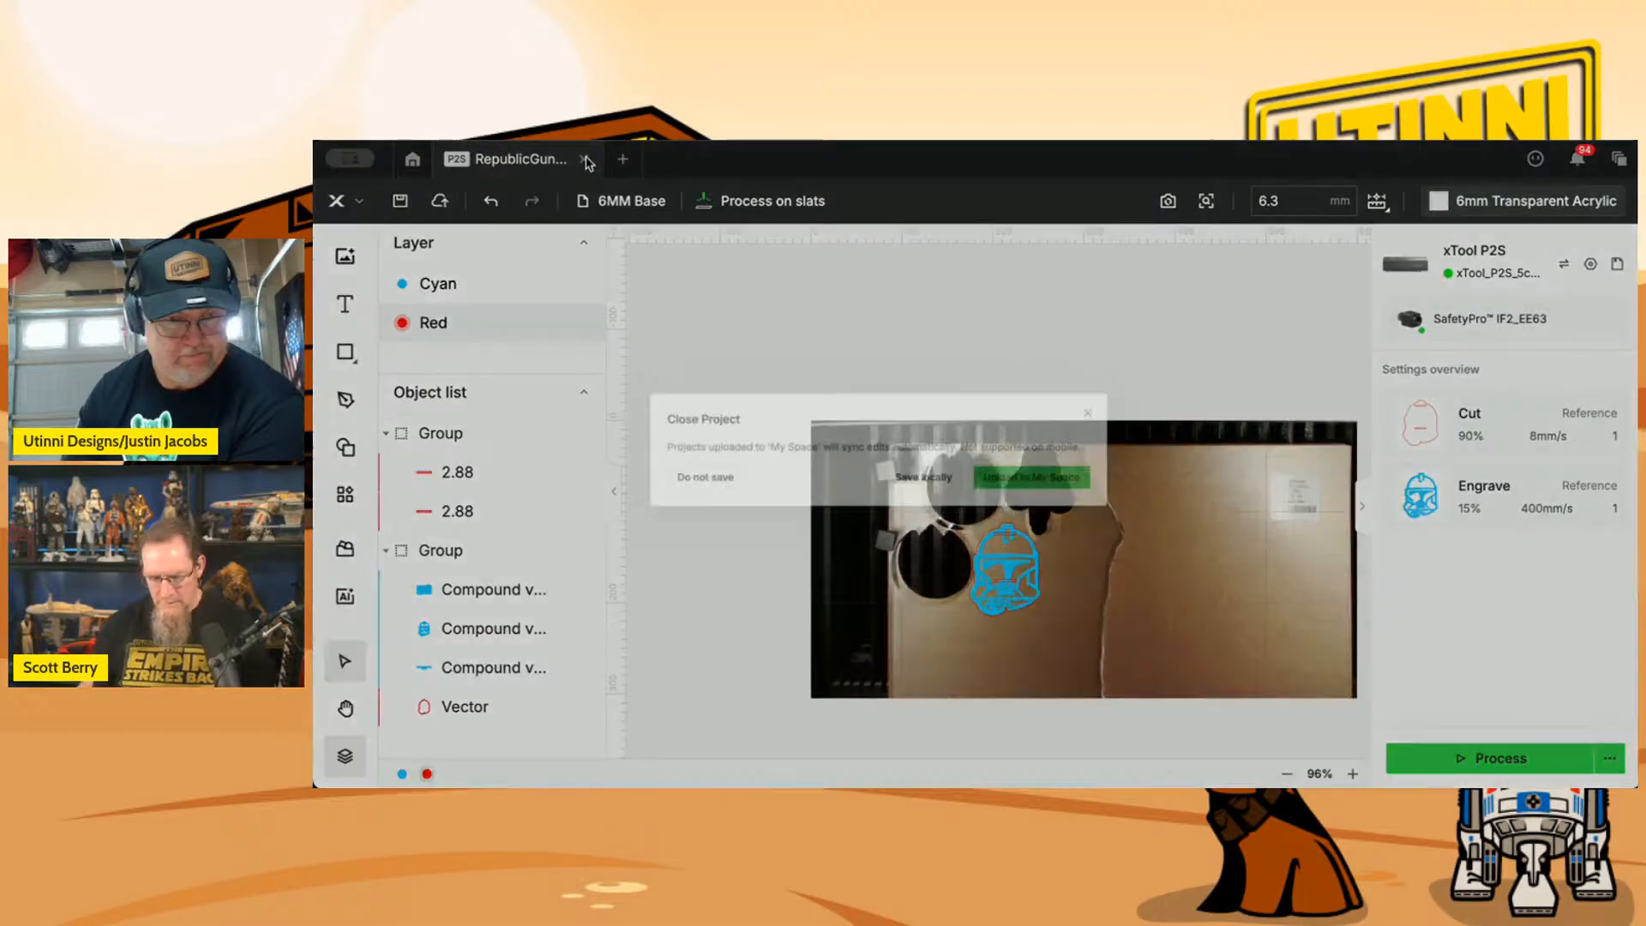
click(746, 501)
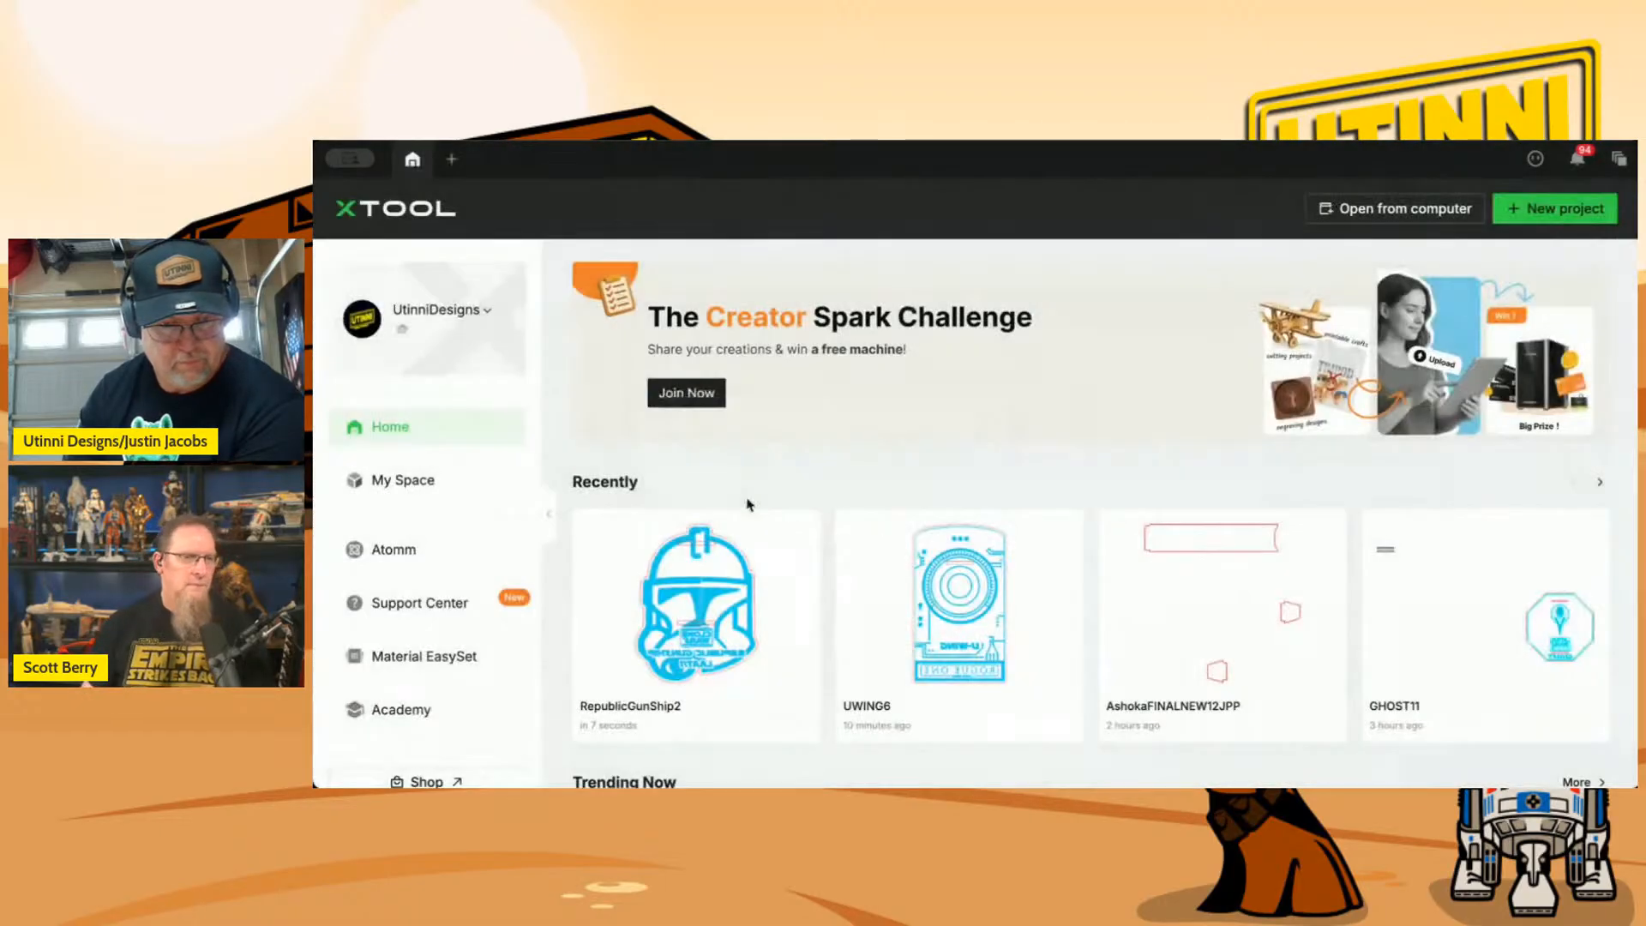
click(902, 613)
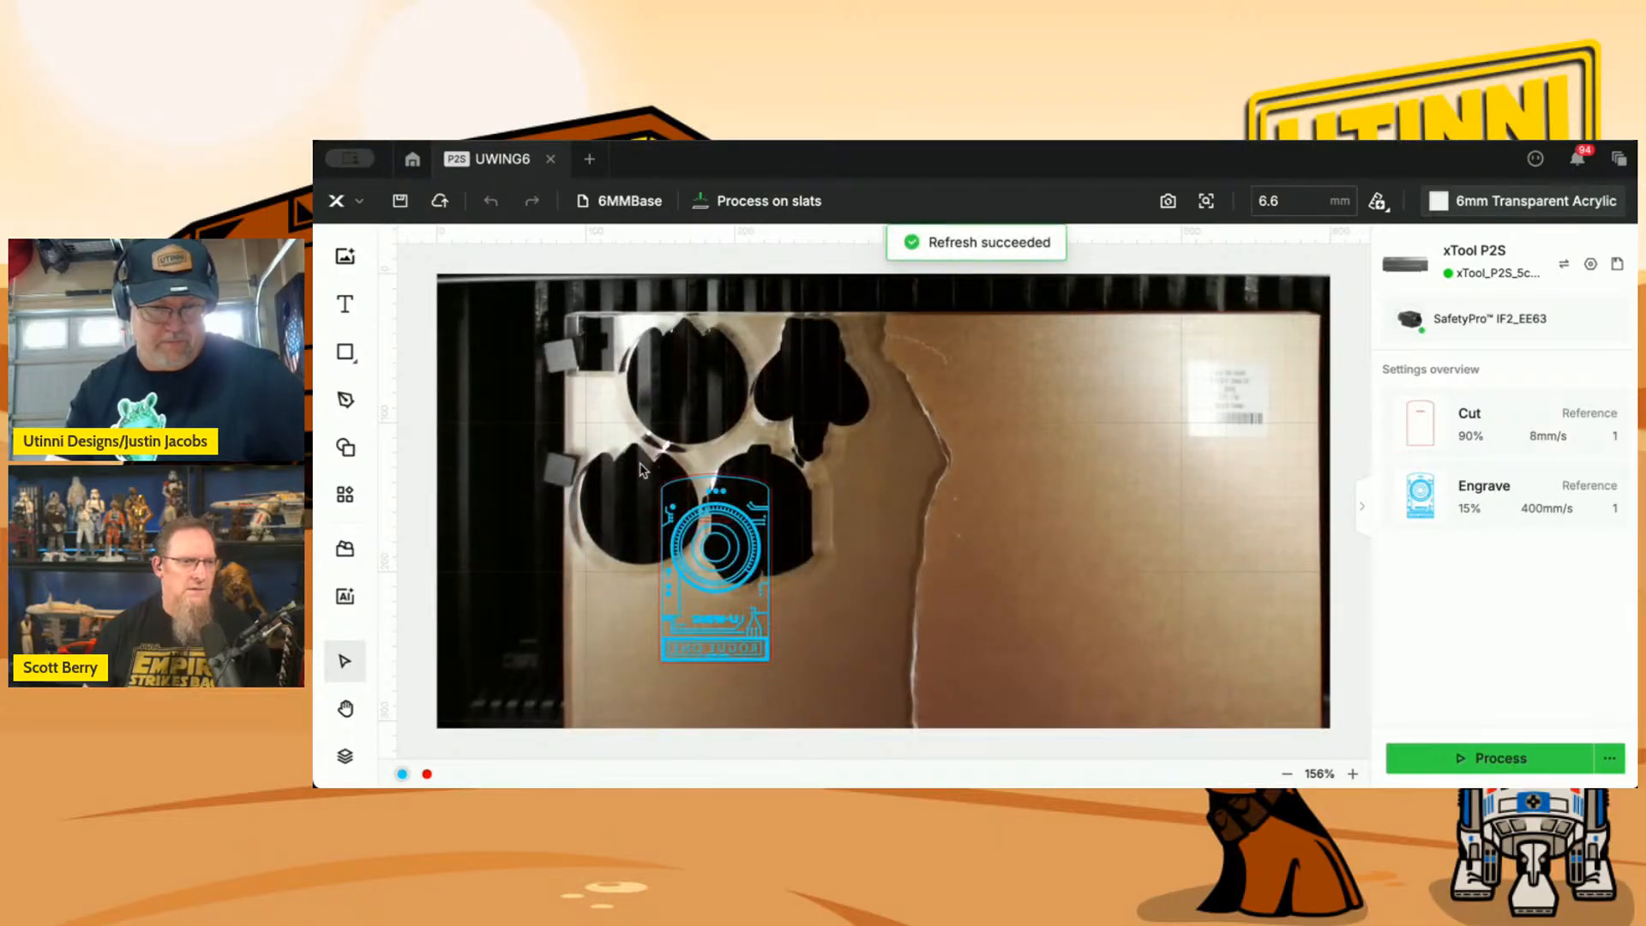
Move the whole card design onto uncut acrylic below the cut-out holes and rotate it 90° to lie horizontally, at about X 95, Y 211 mm.
drag(643, 470, 692, 573)
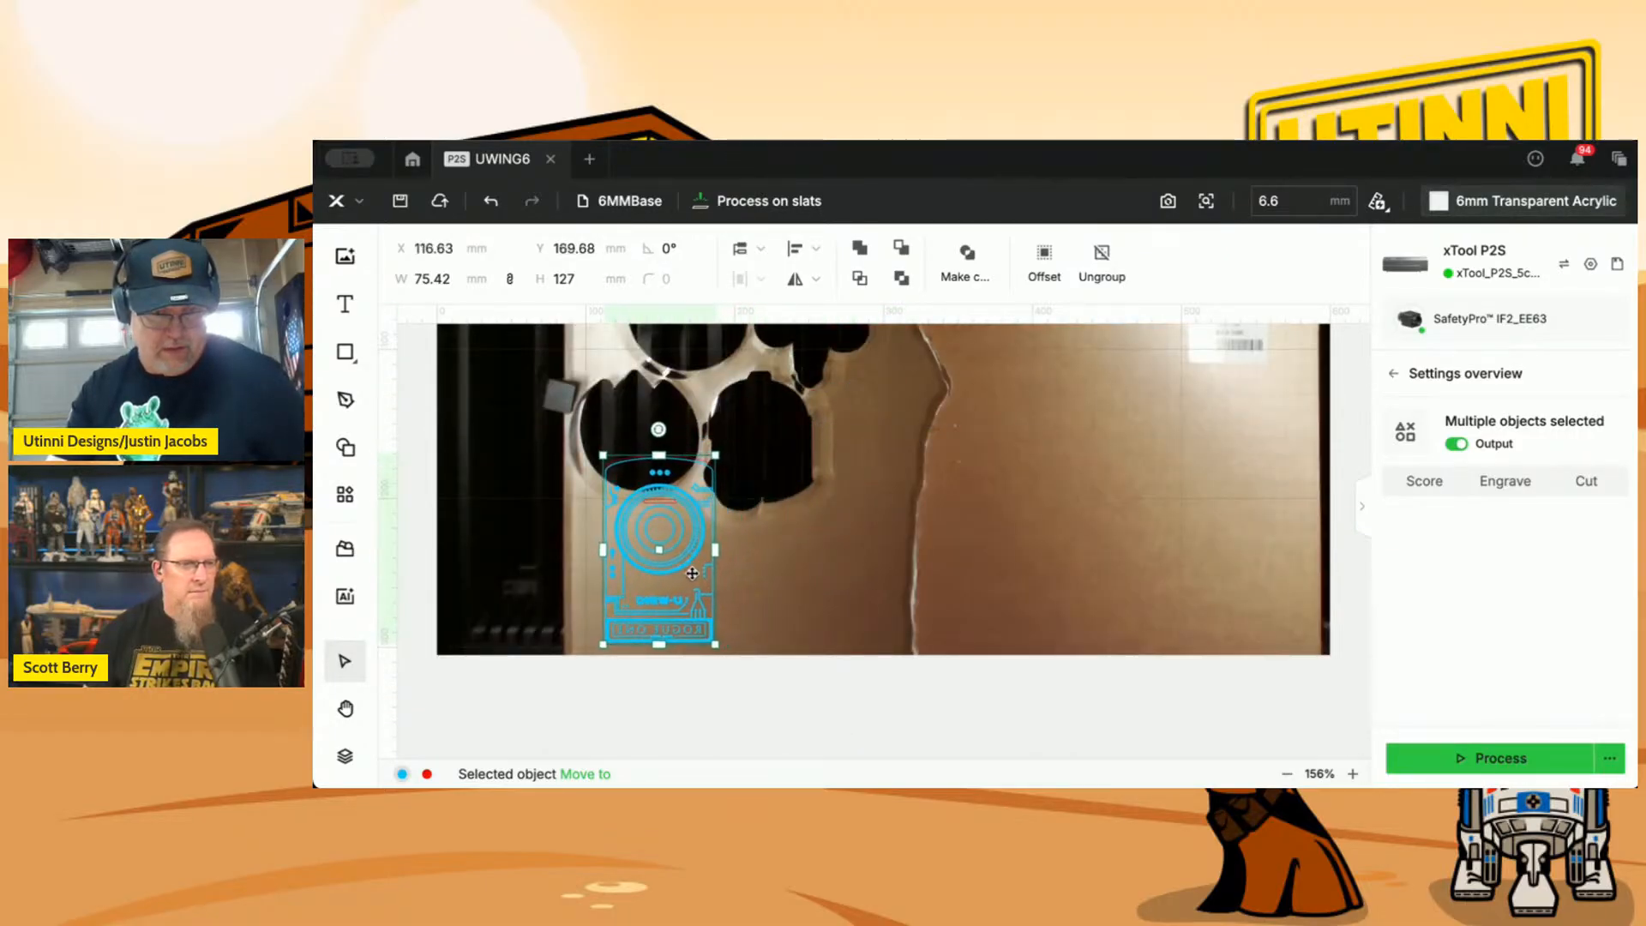
drag(659, 429, 686, 556)
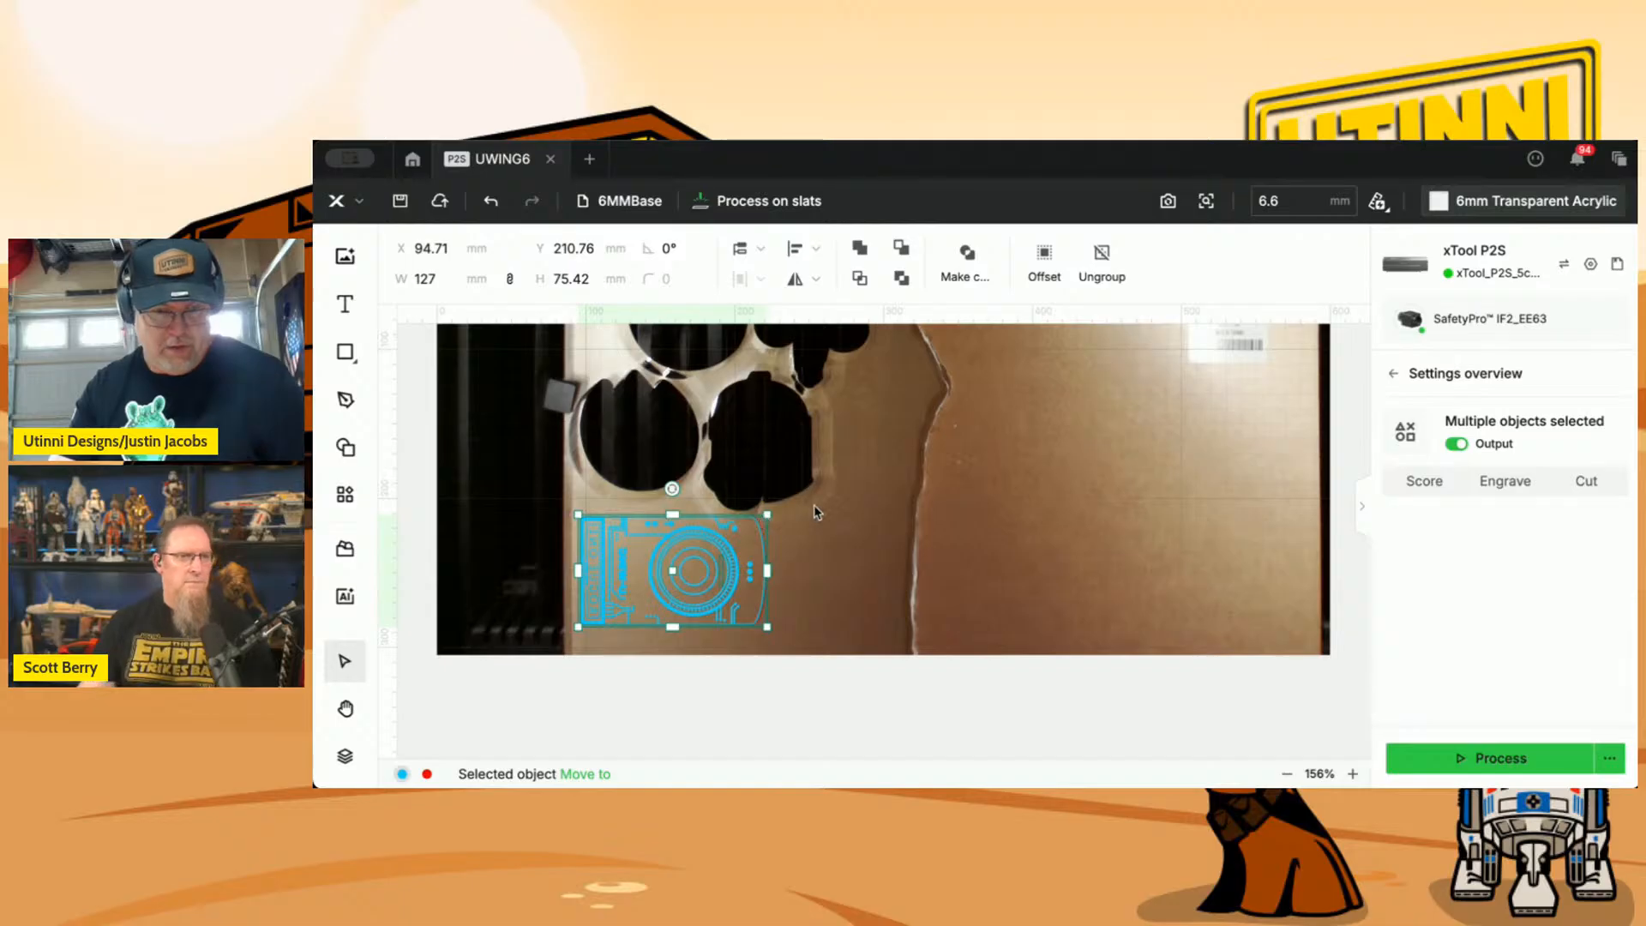
scroll(814, 504, up, 5)
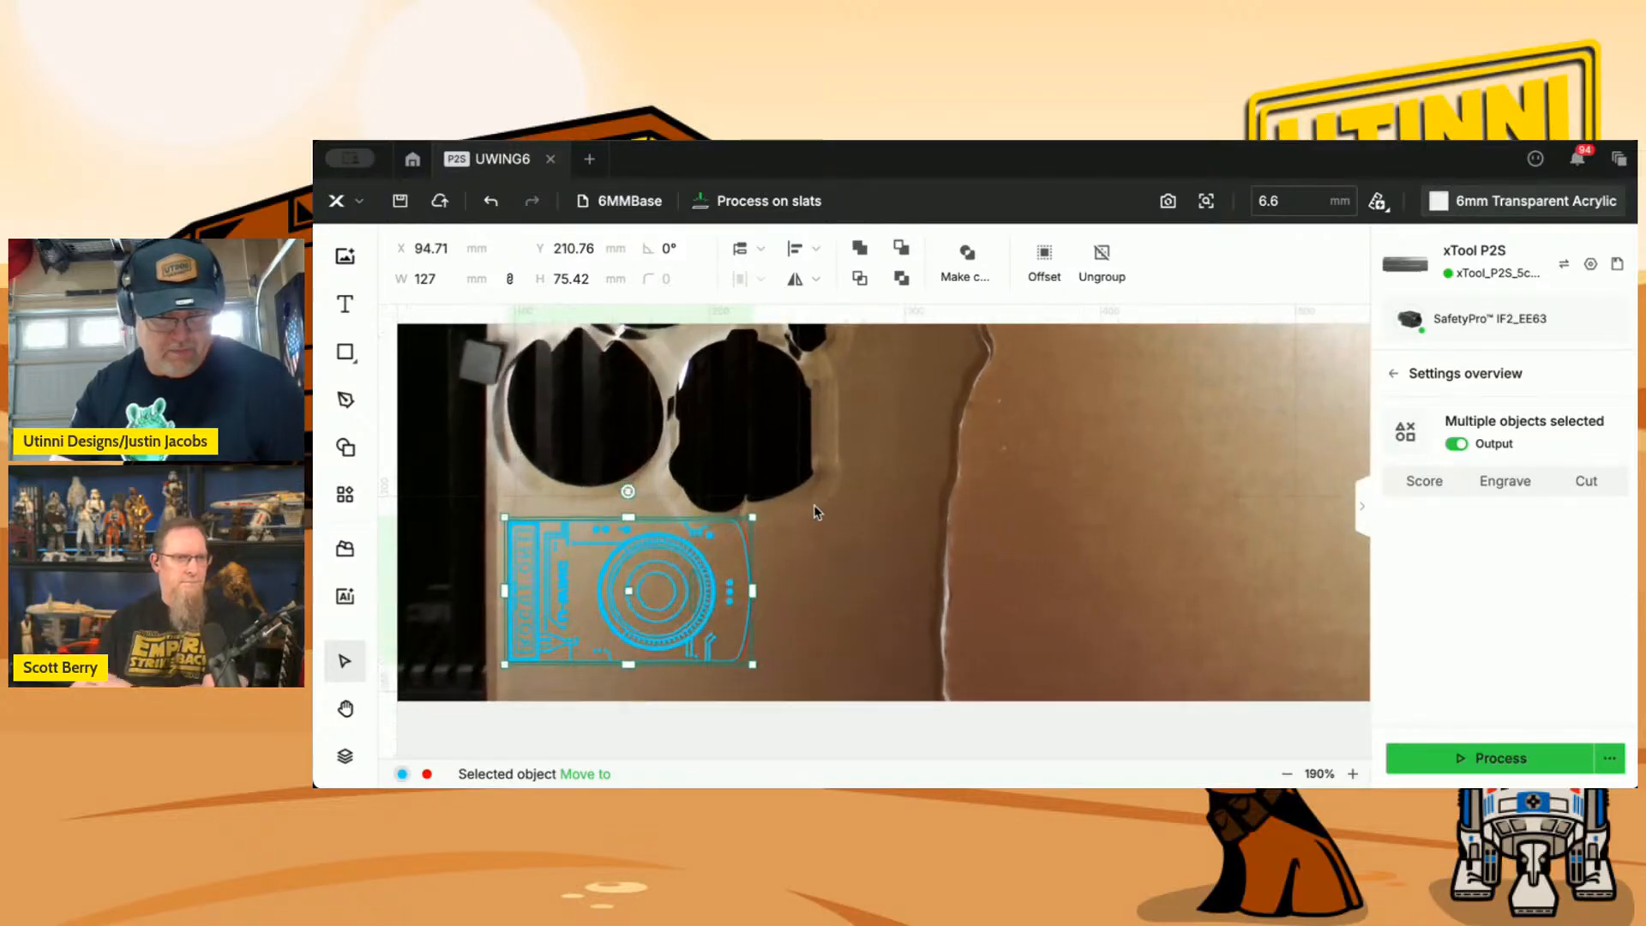
drag(815, 504, 1030, 465)
Switch the thickness measurement to Aimed-measure and set the material thickness to 6.3 mm.
click(1378, 204)
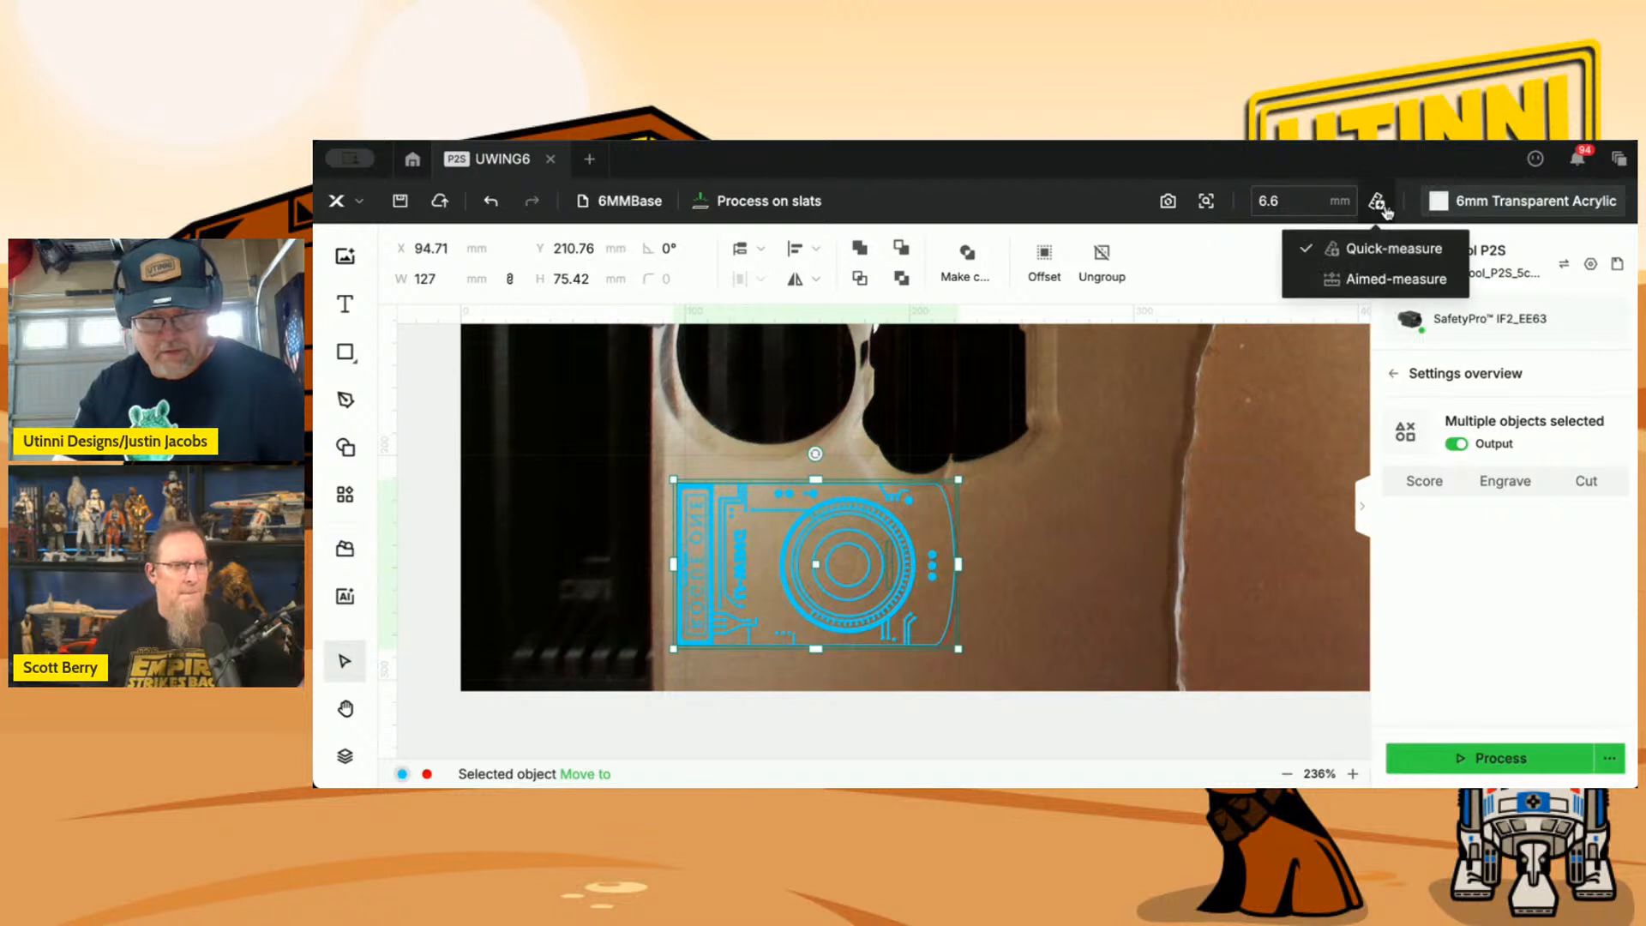
click(1374, 280)
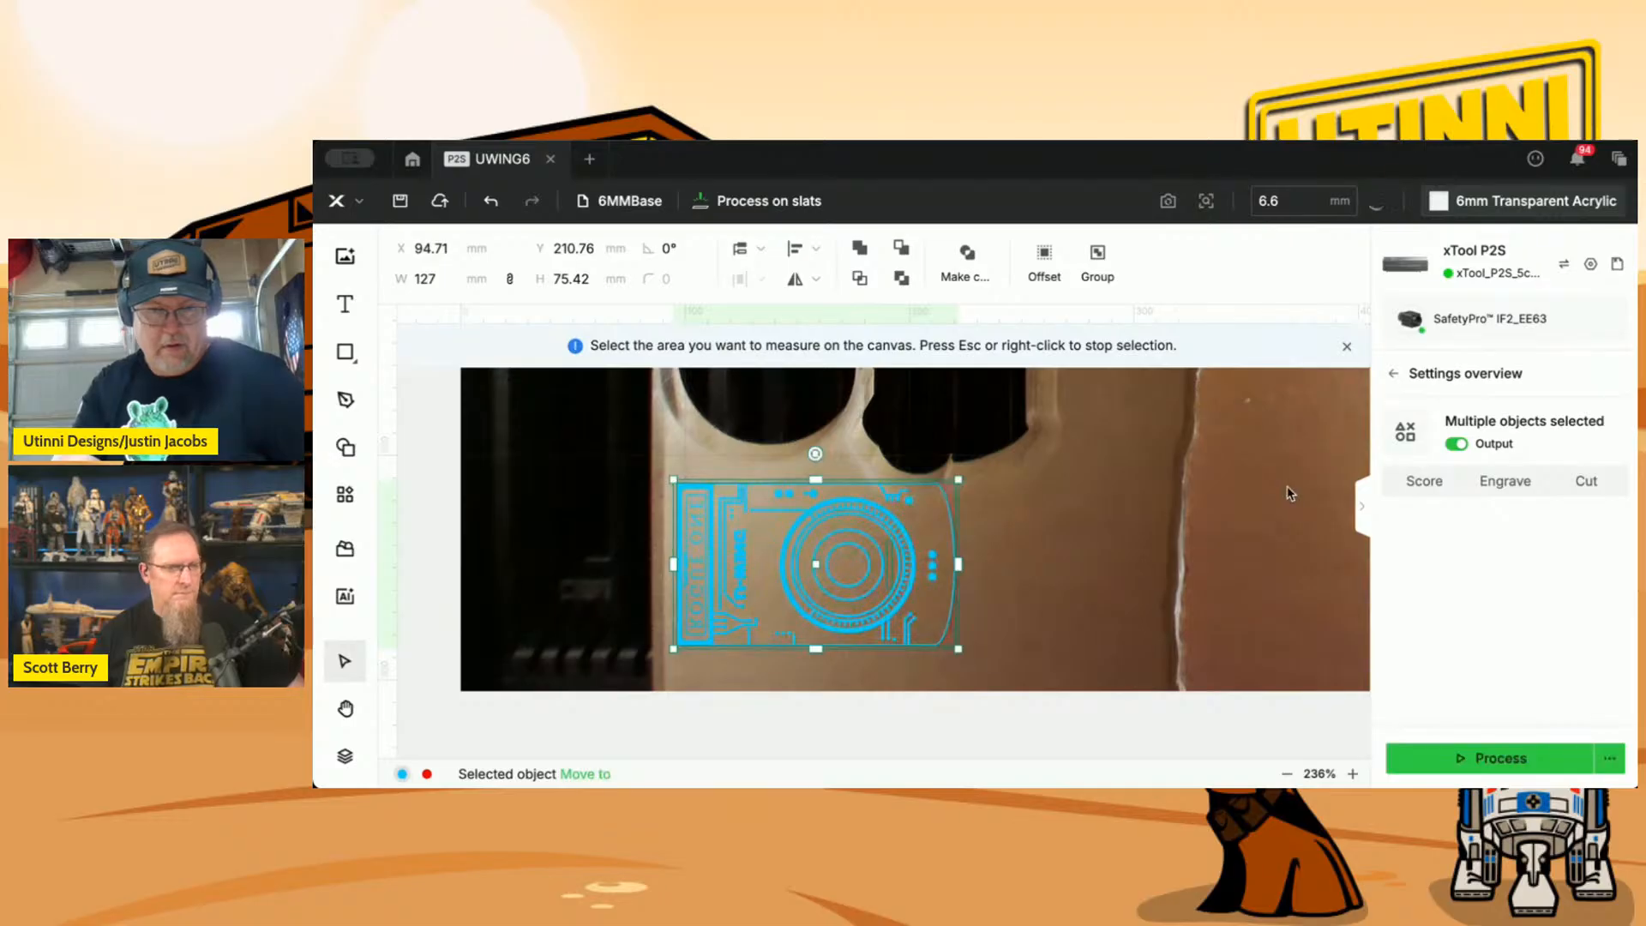
click(1299, 206)
key(BackSpace)
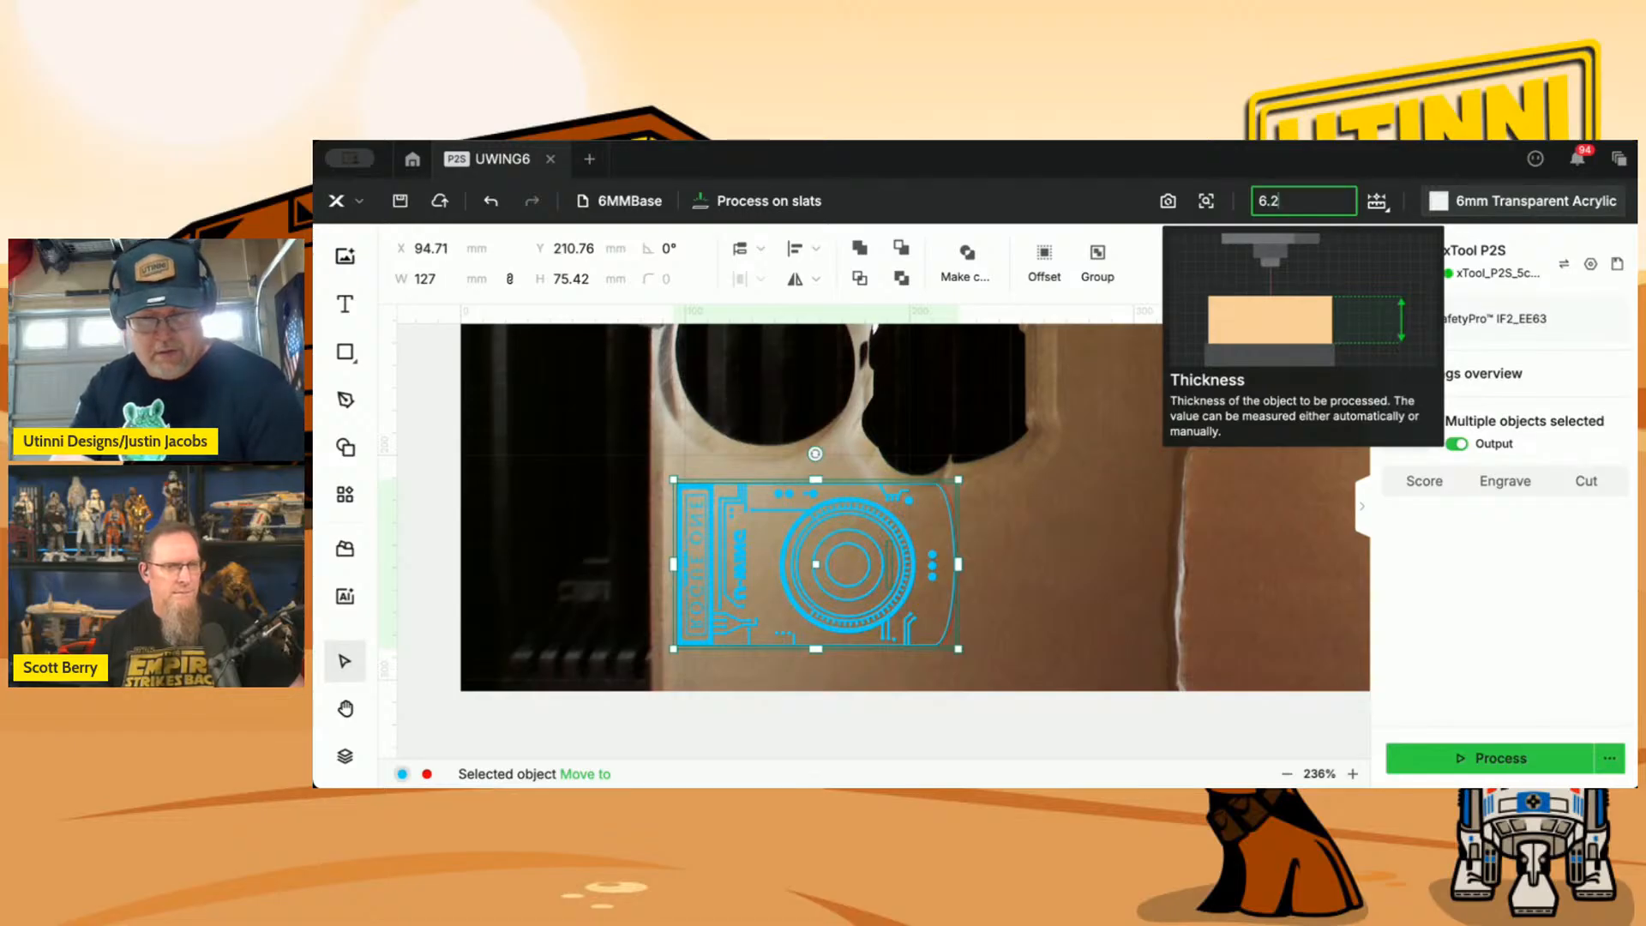
text(3)
key(Return)
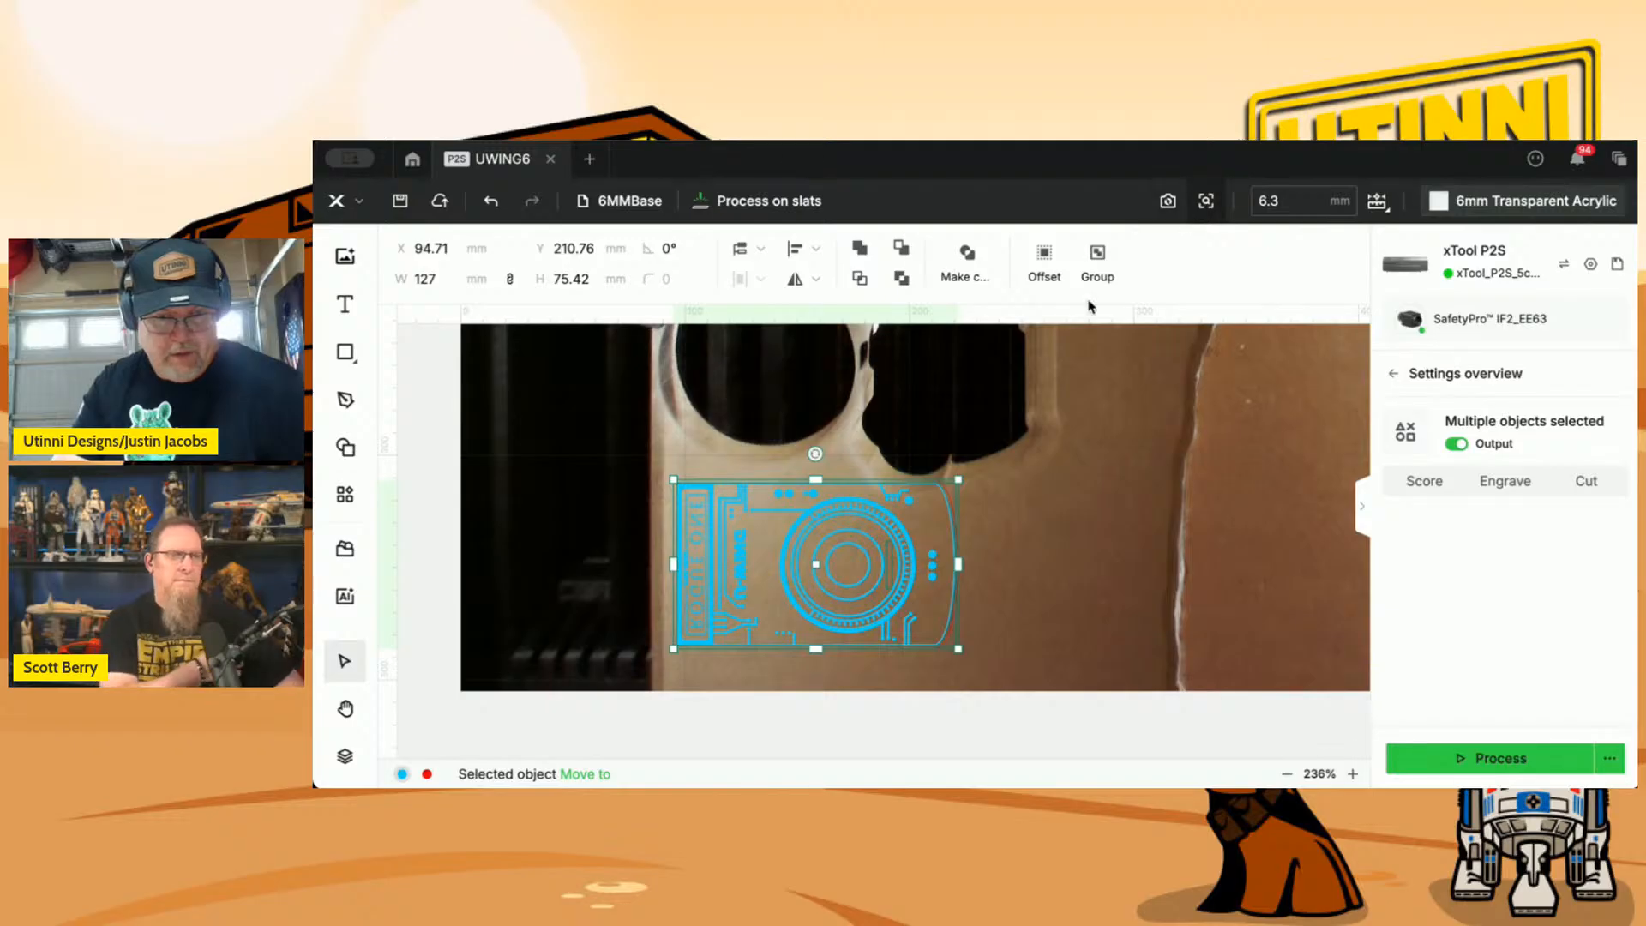
Capture a close-up camera image of the material under the design and nudge the design to X 87.71, Y 216.76 mm.
click(1206, 201)
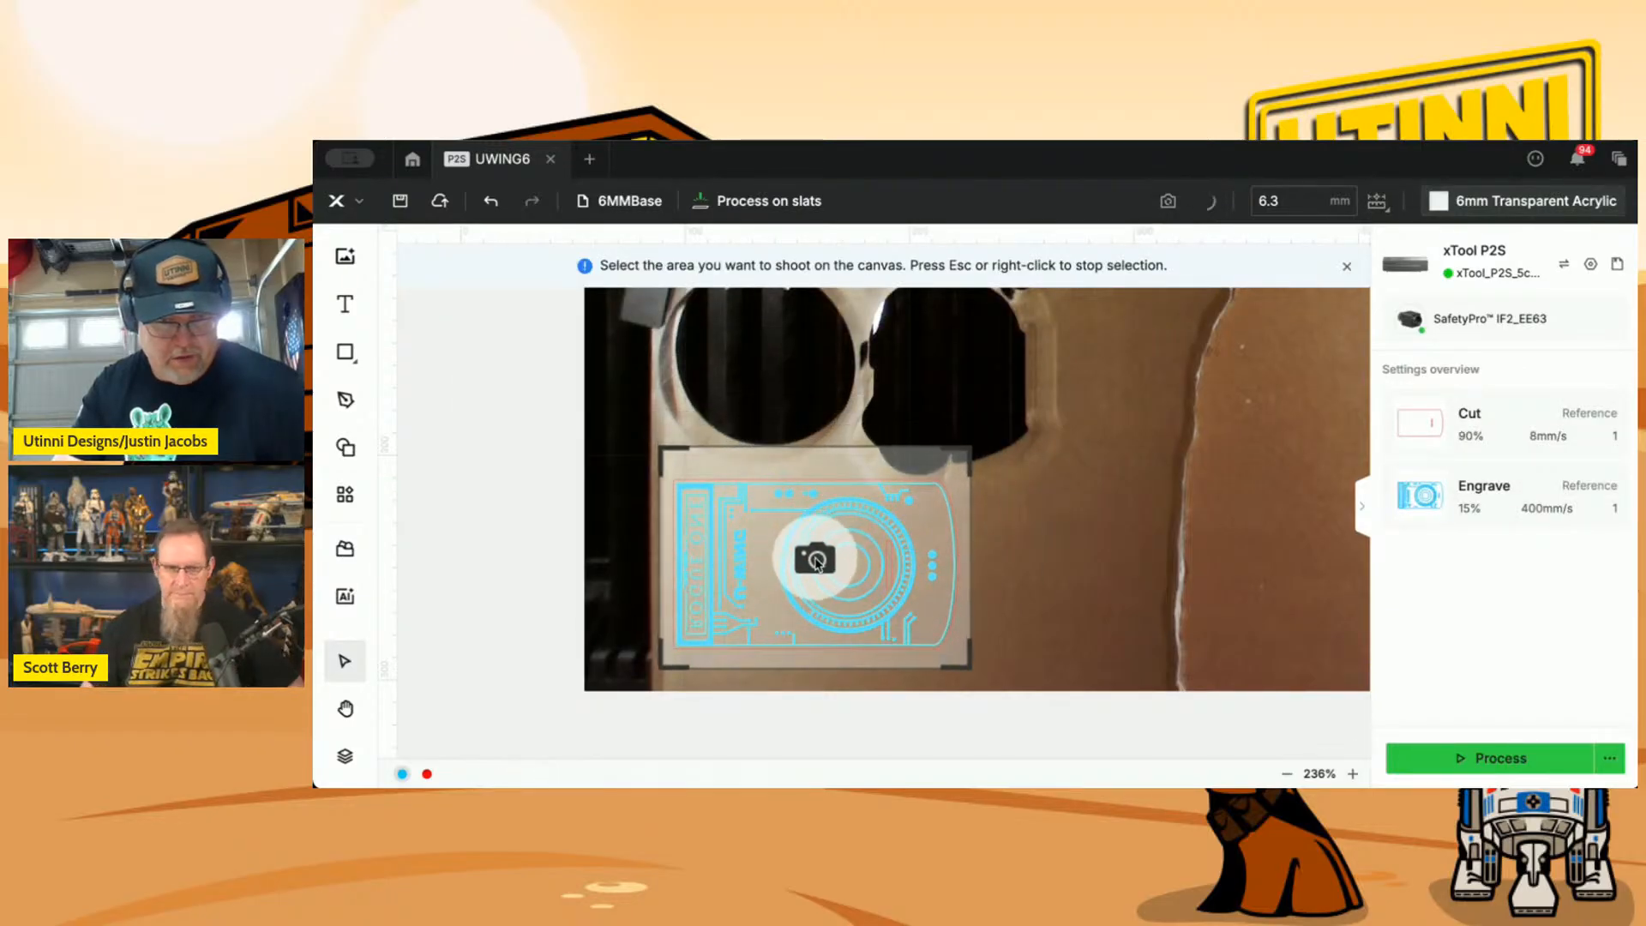
click(817, 562)
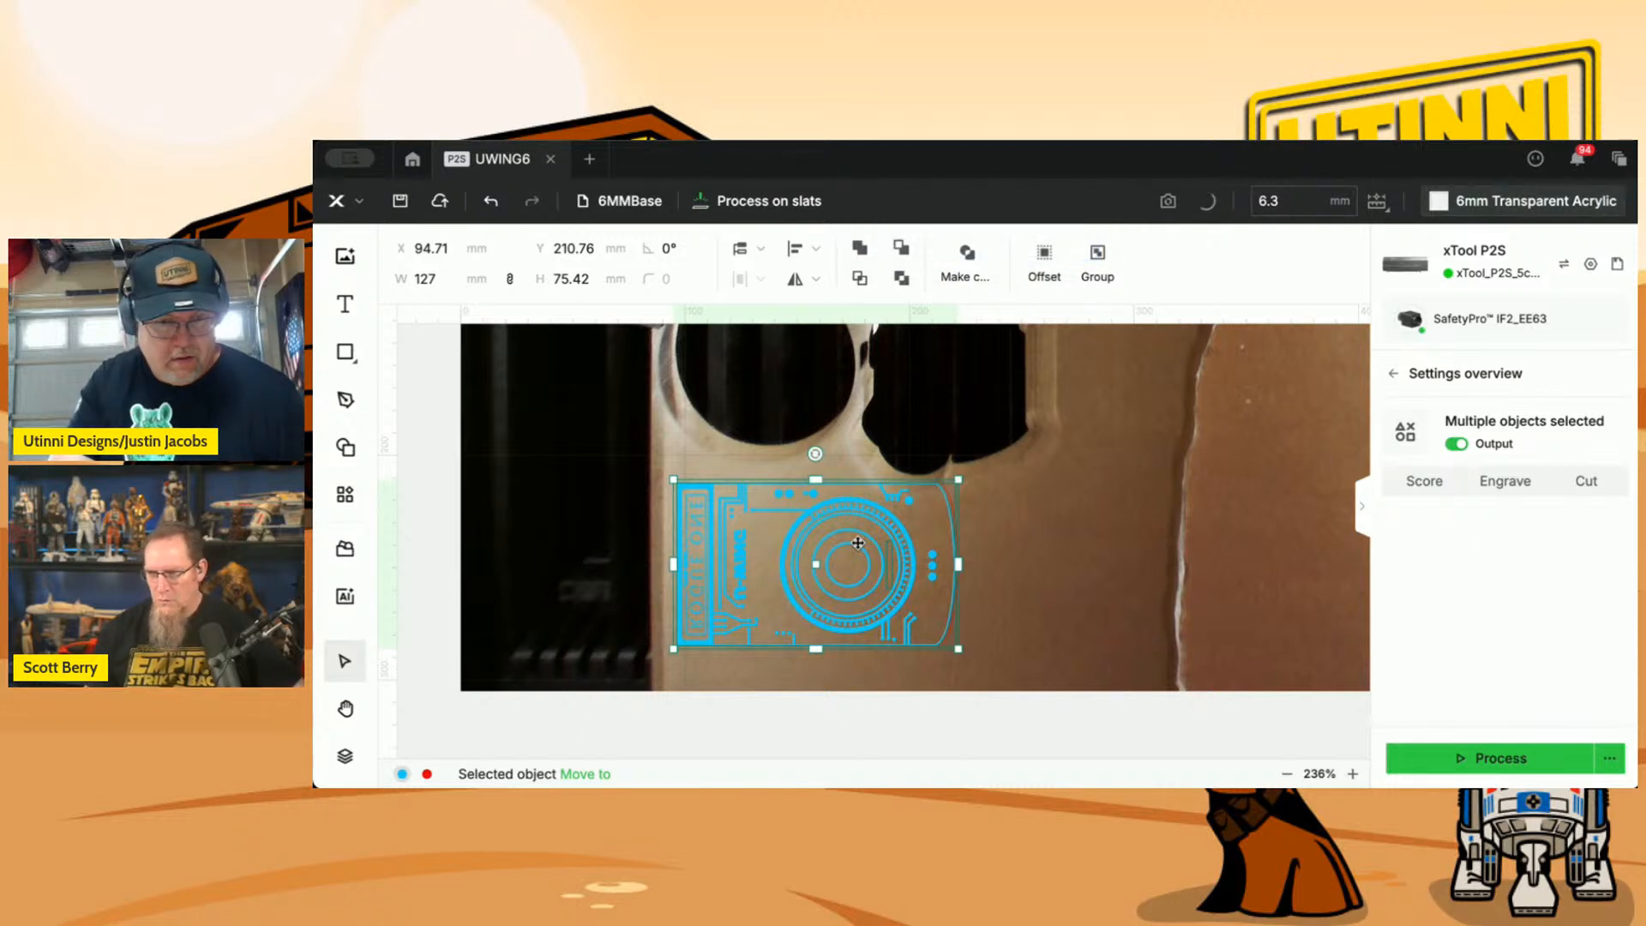
scroll(857, 541, up, 4)
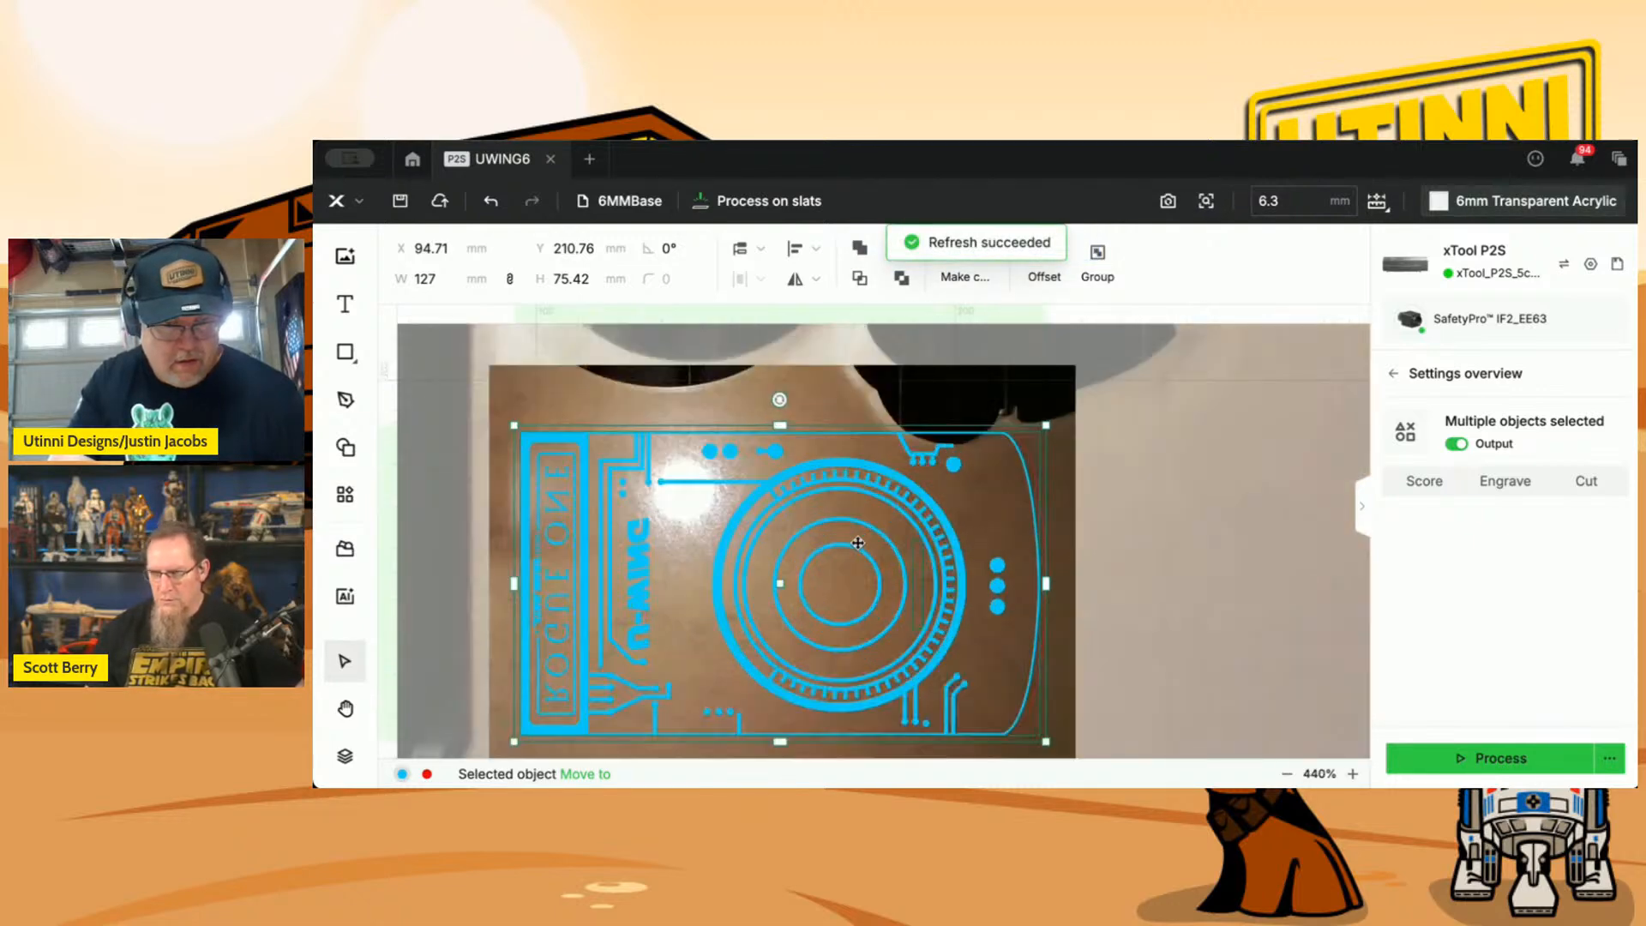
scroll(857, 542, down, 1)
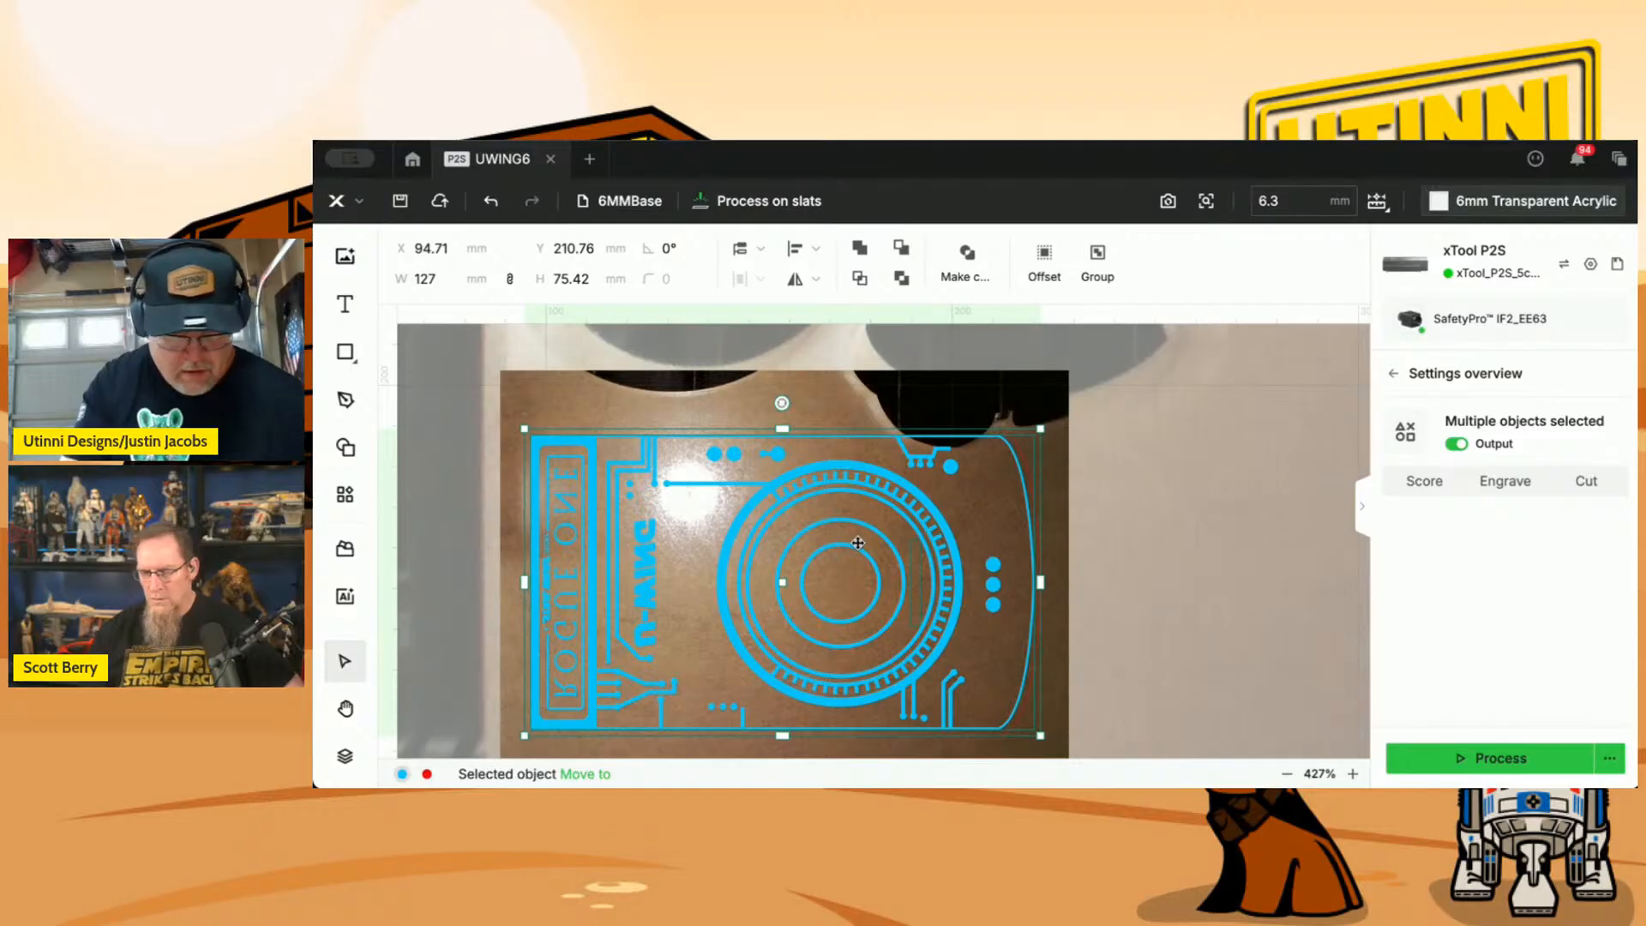
key(Left)
key(Left)
key(Left)
key(Left)
key(Left)
key(Left)
key(Down)
key(Down)
key(Down)
key(Down)
key(Down)
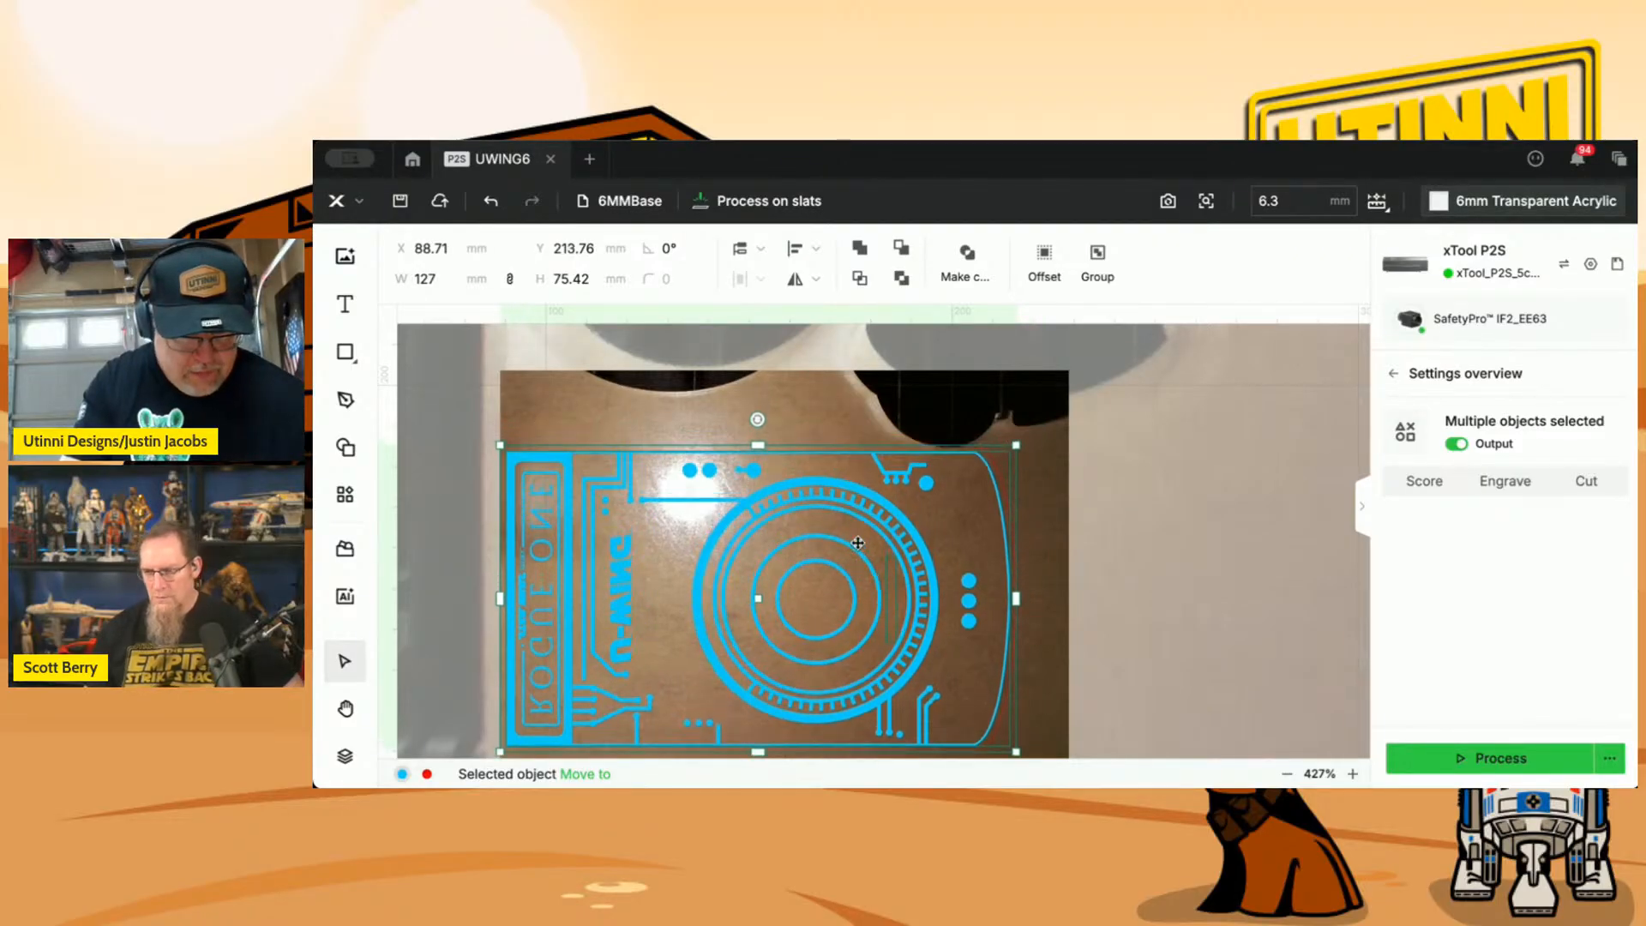
key(Left)
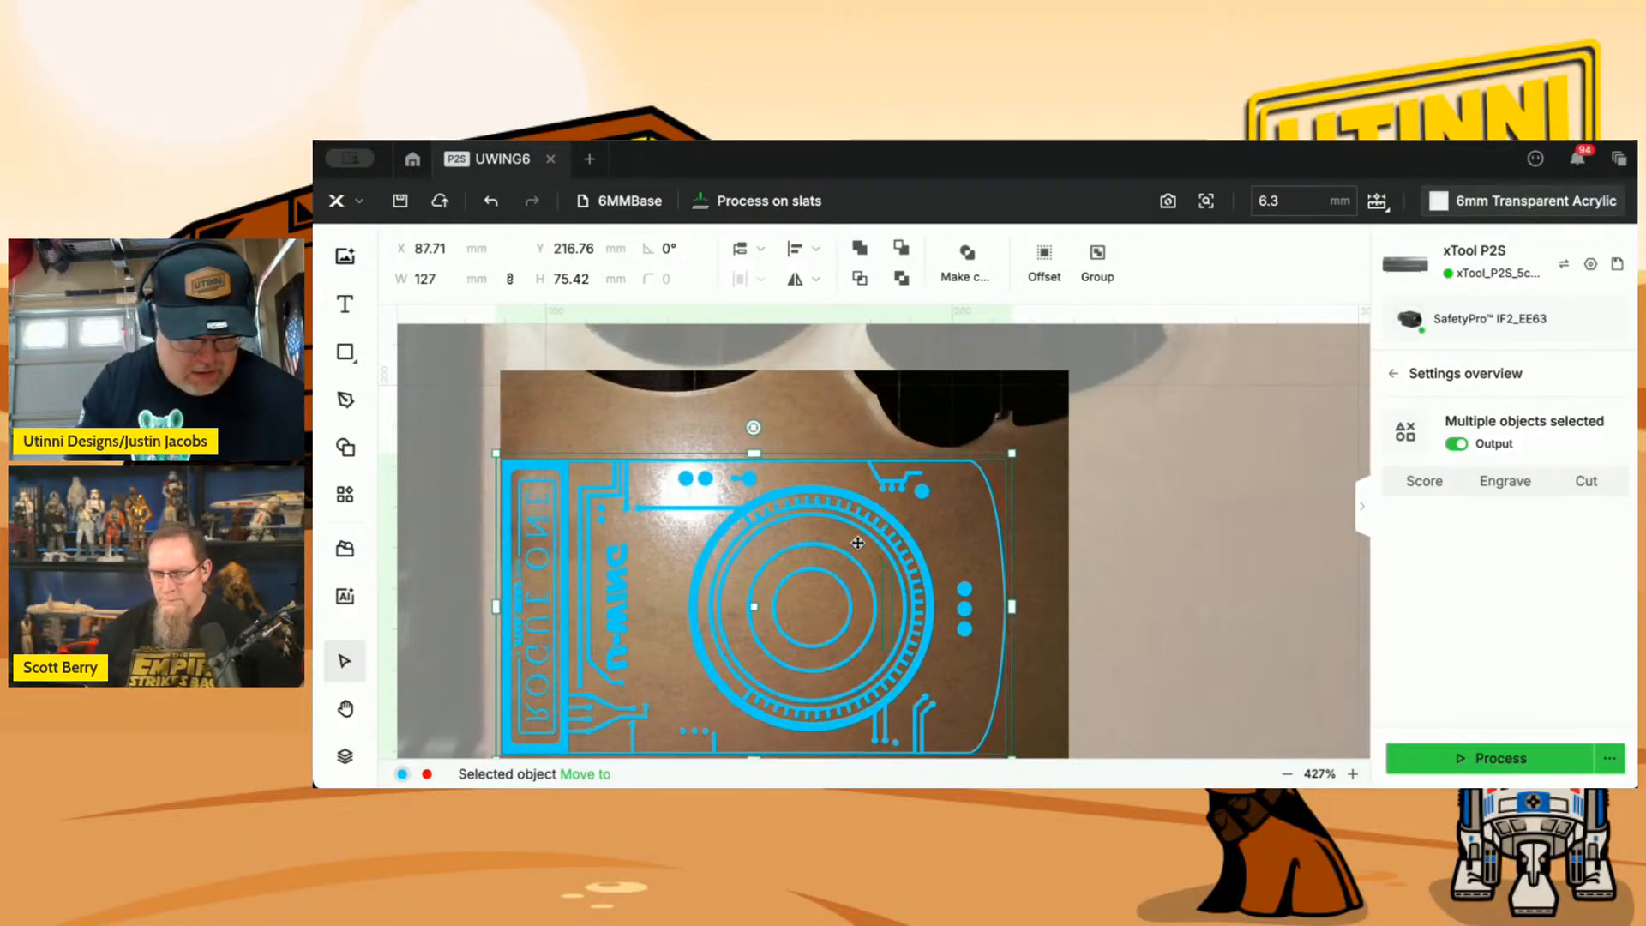
Capture another close-up over the material's outer edge and nudge the design closer to that edge, to X 86.51 mm.
click(1206, 200)
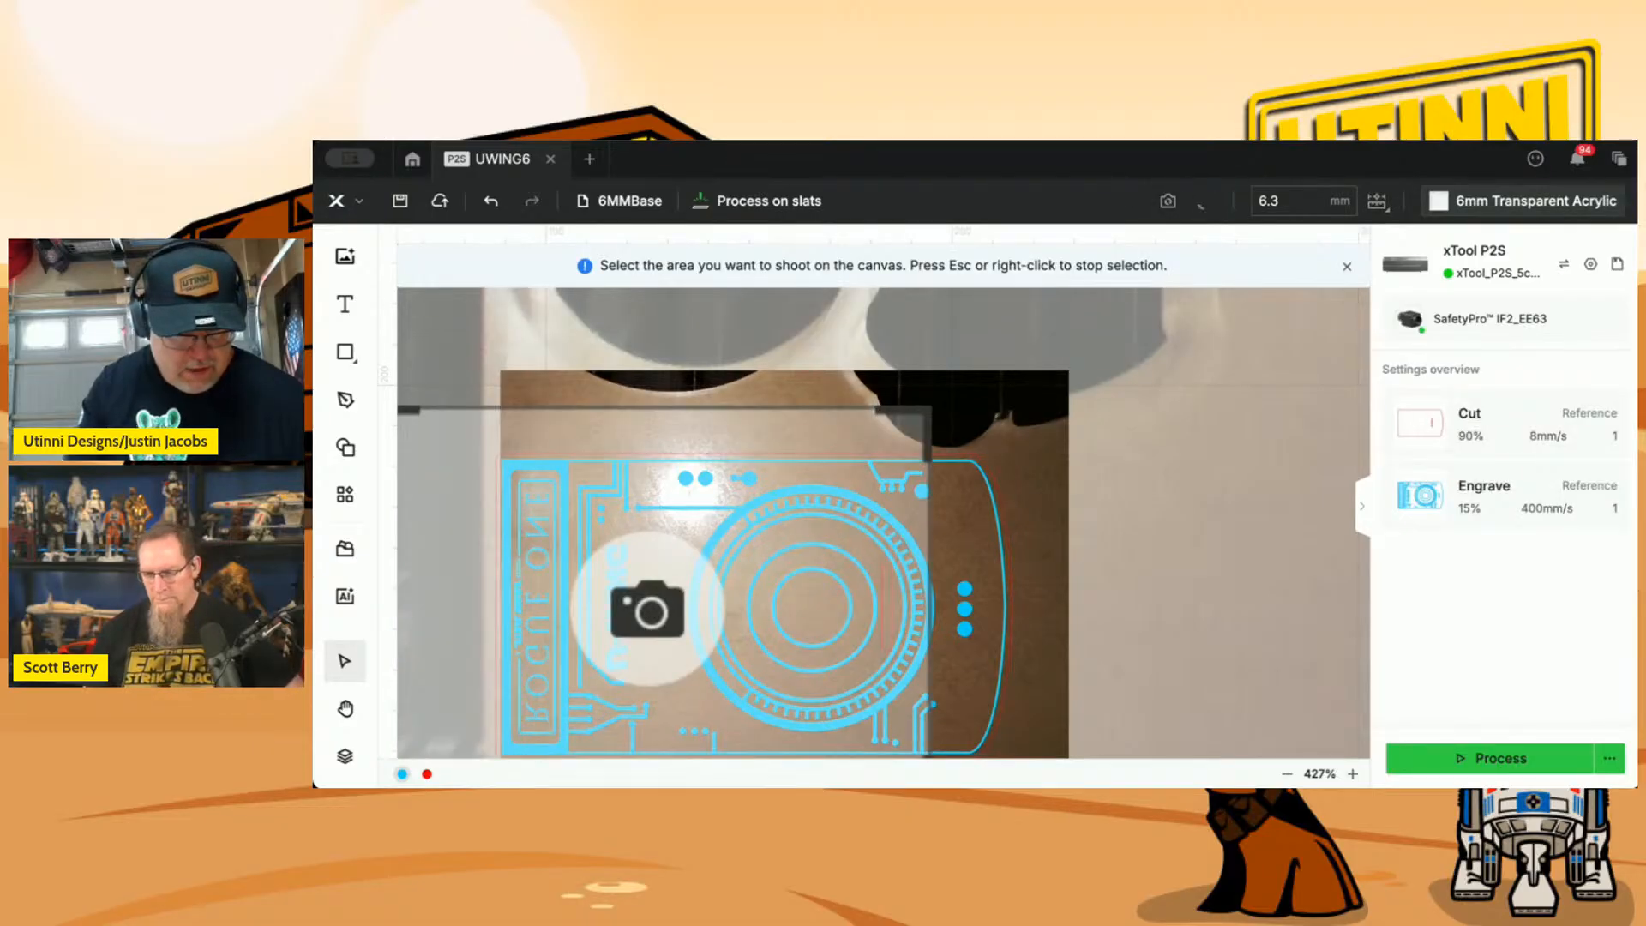
click(695, 589)
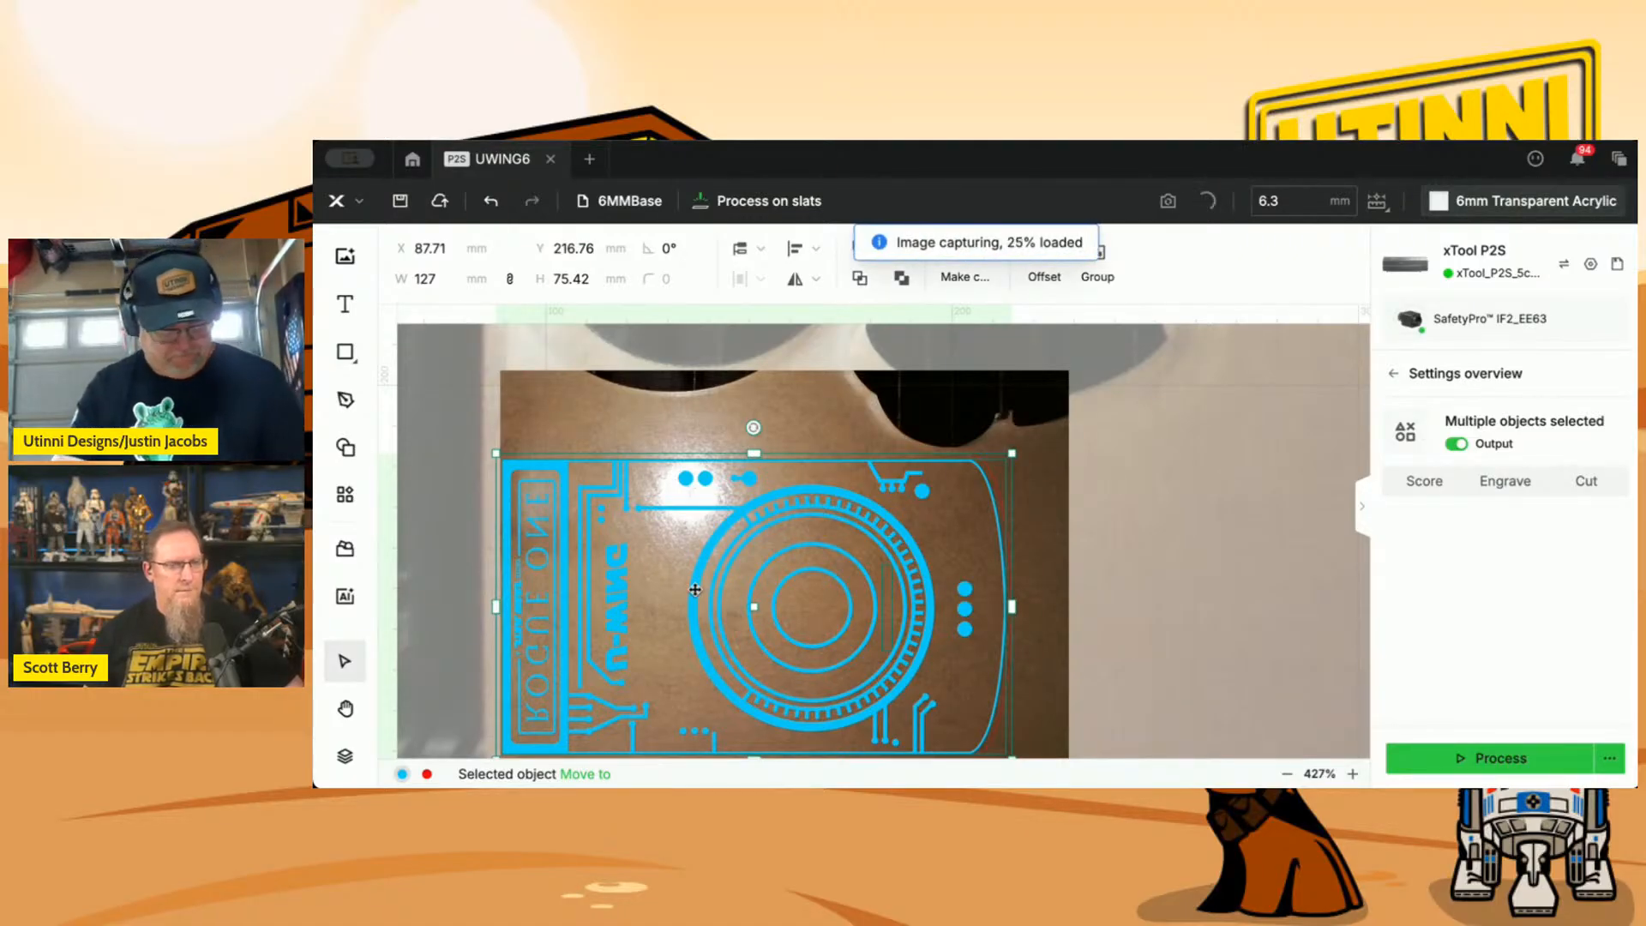
scroll(695, 589, down, 1)
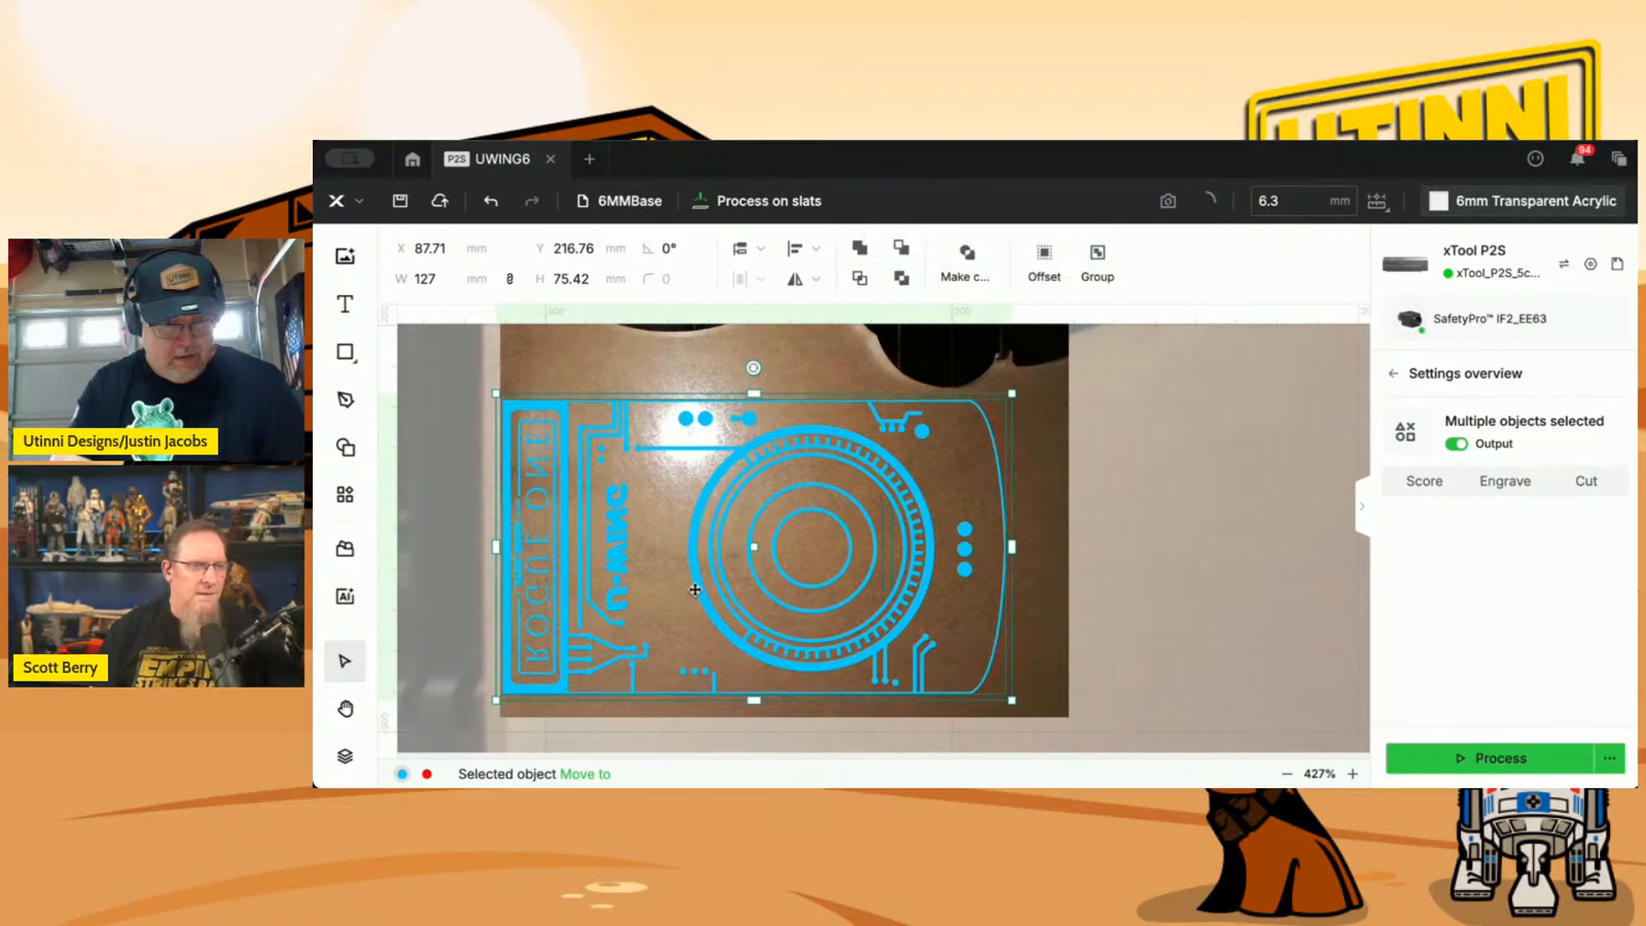
scroll(694, 589, up, 4)
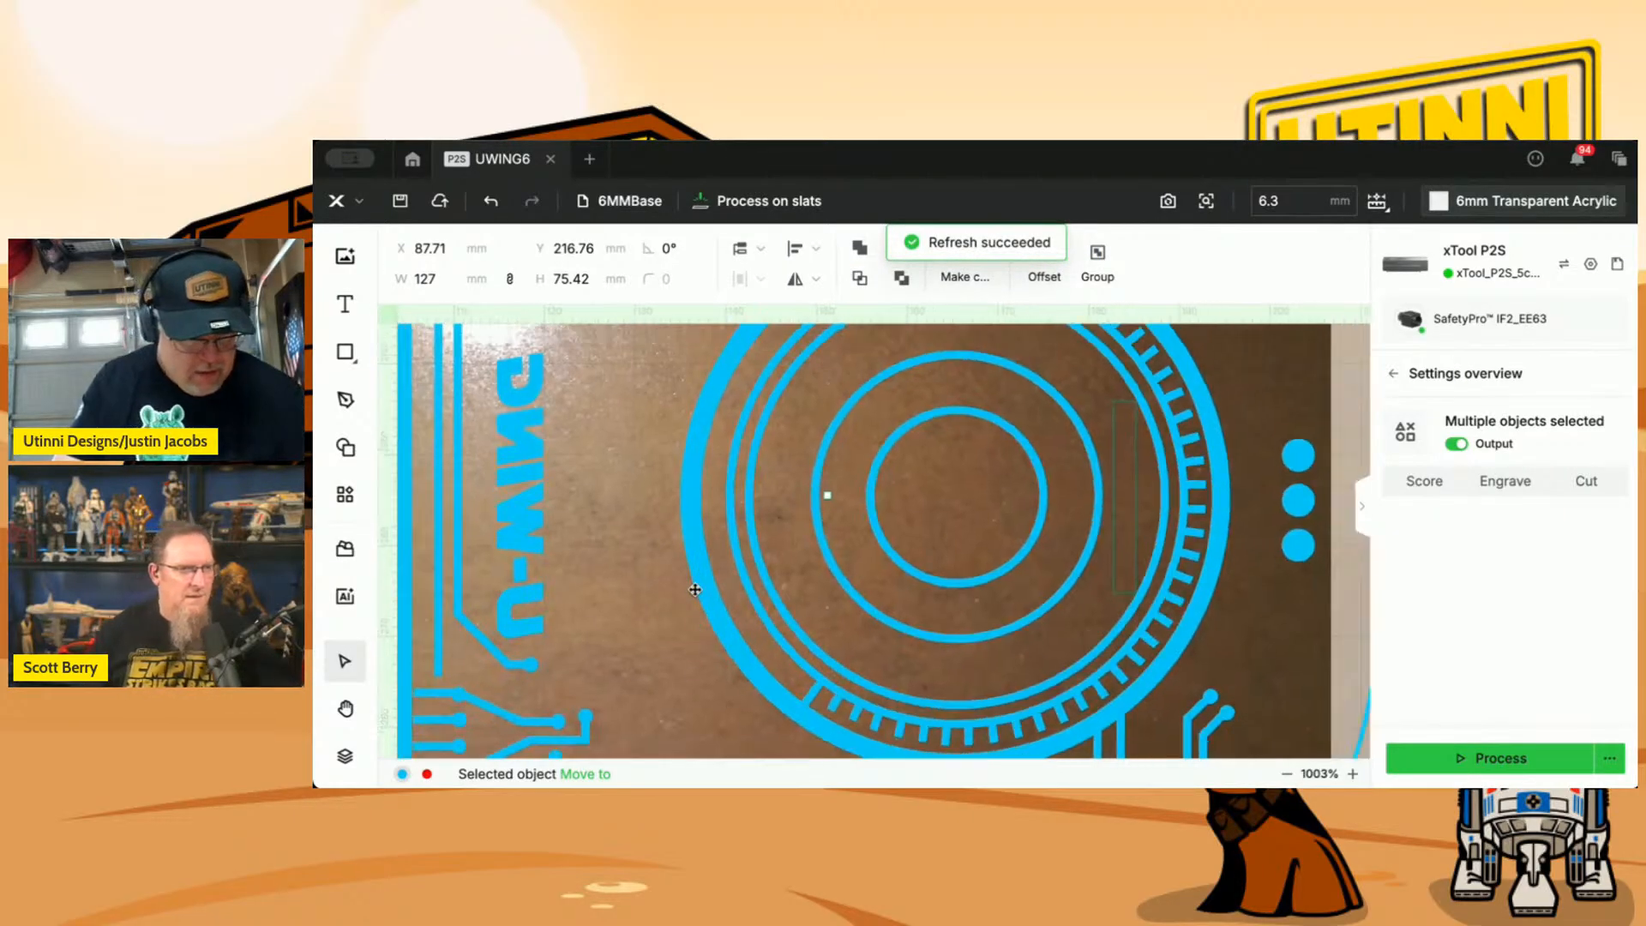
scroll(695, 589, down, 3)
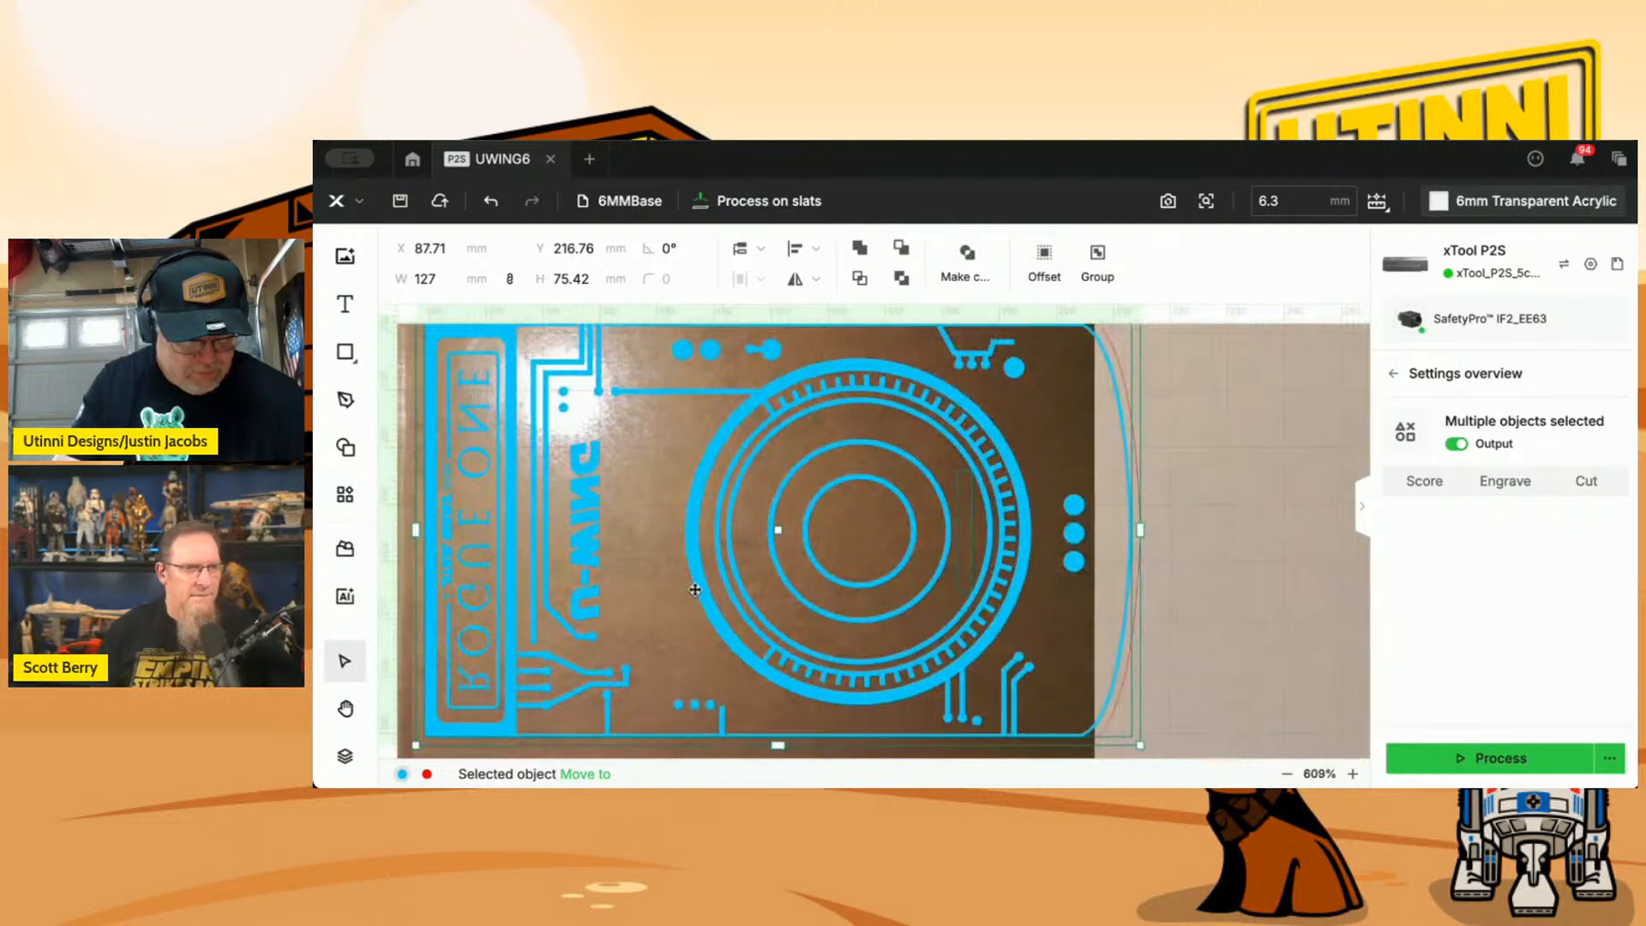
scroll(695, 590, down, 1)
scroll(695, 589, down, 1)
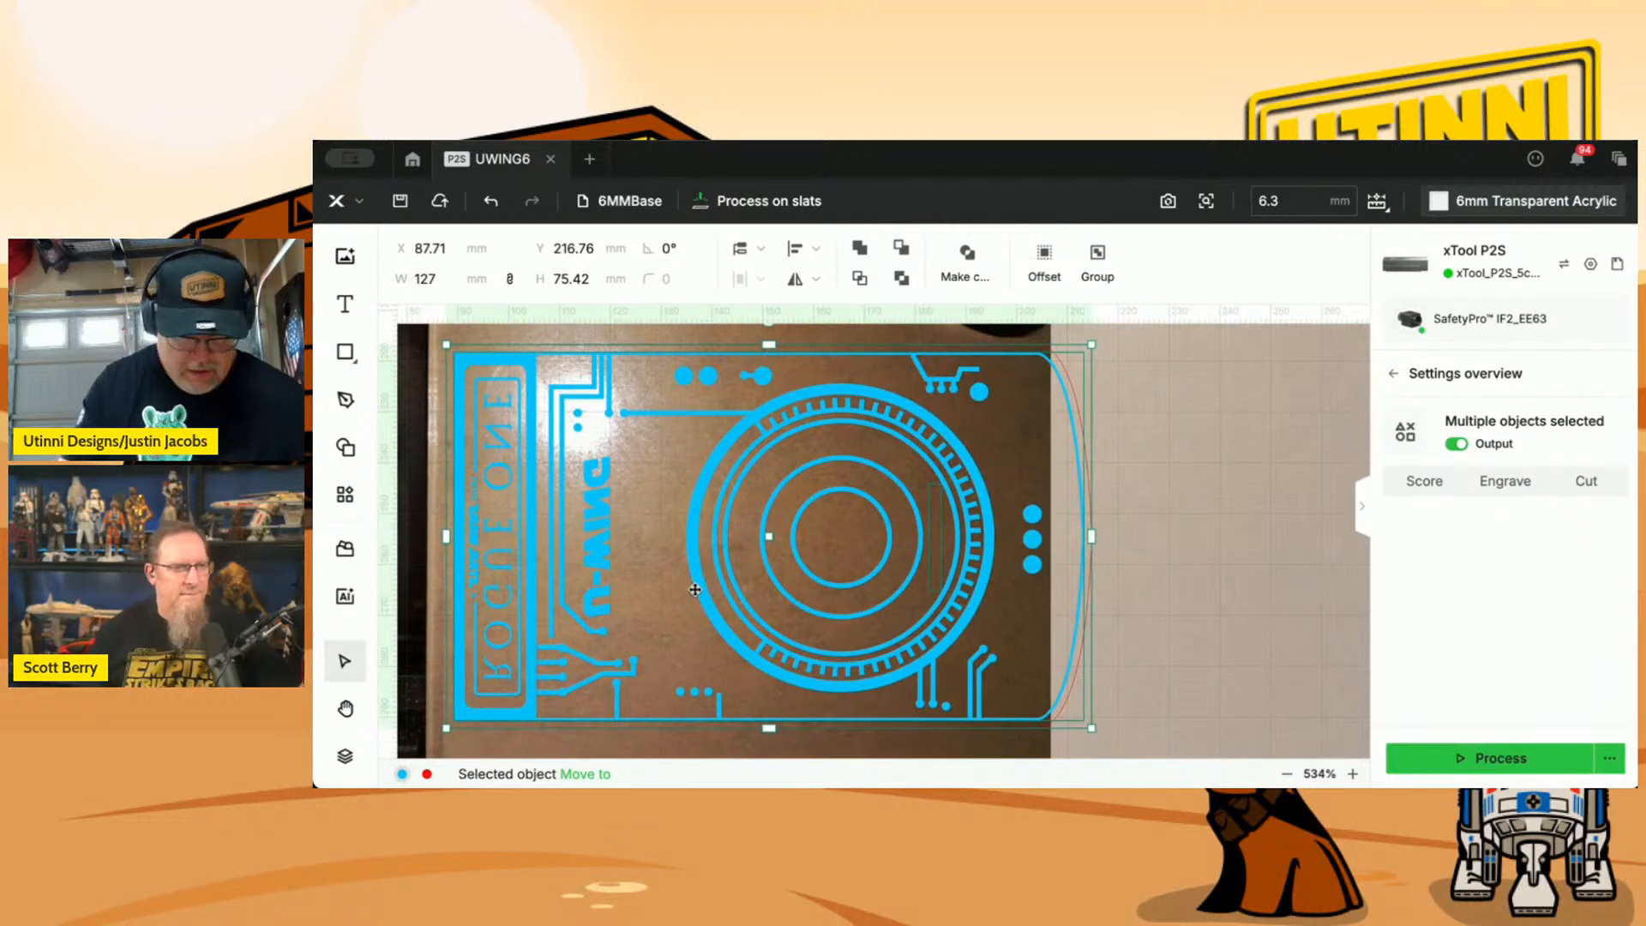
key(Left)
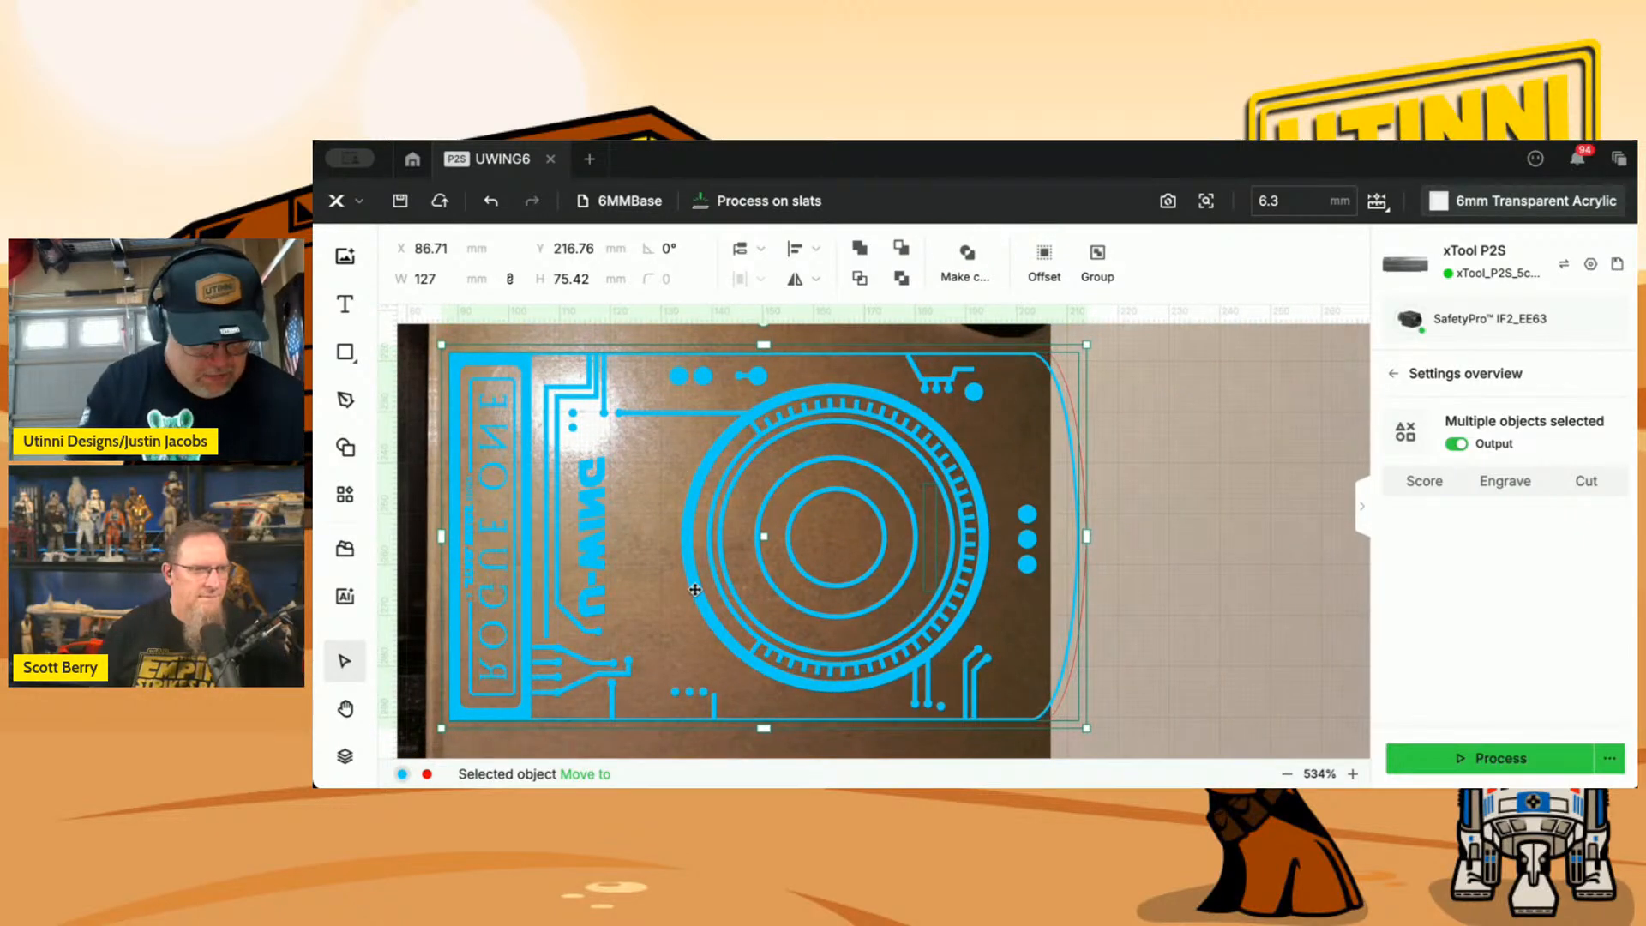
key(Left)
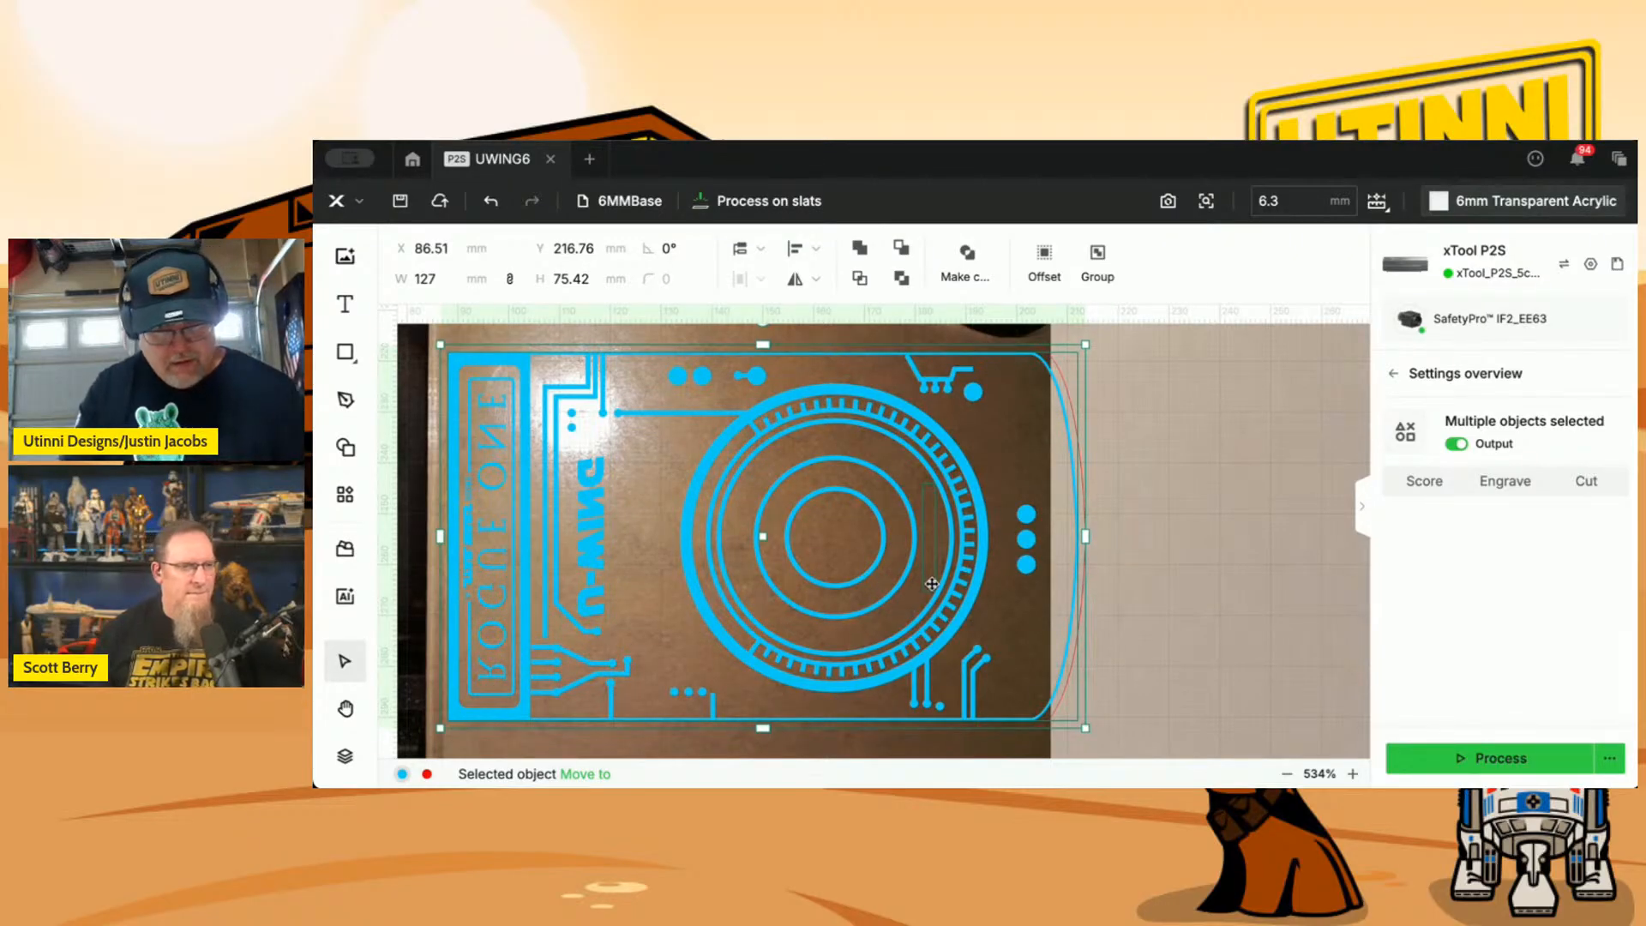
Show the layer and object list and check the processing settings of the Cut and DataCardEngrave groups.
click(345, 755)
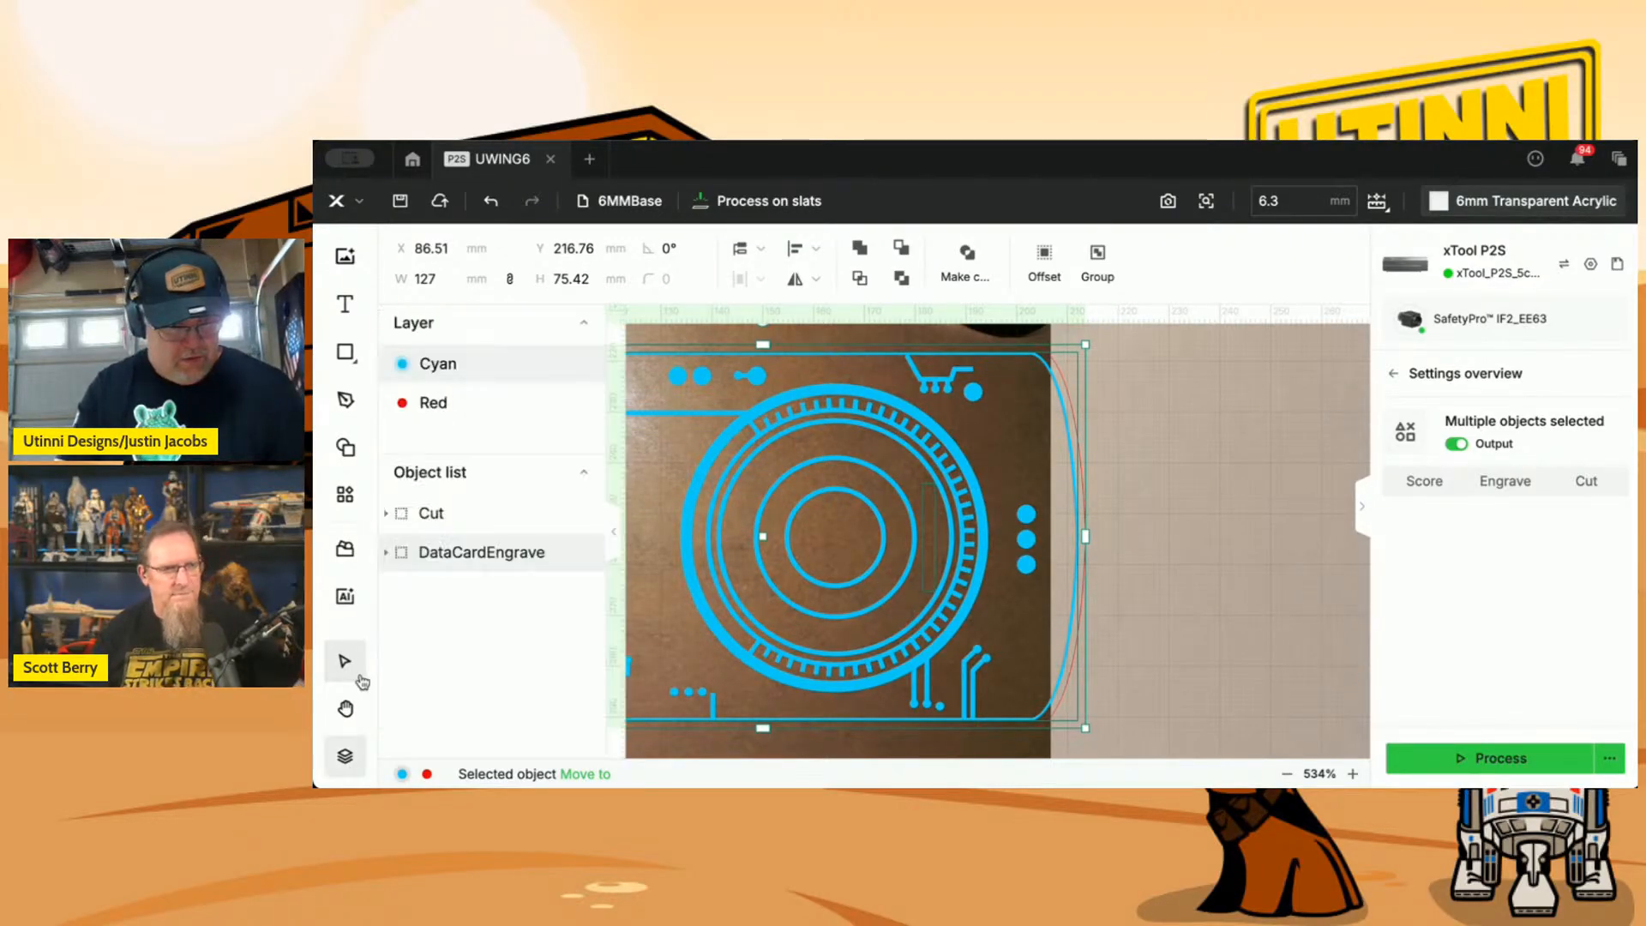
click(426, 515)
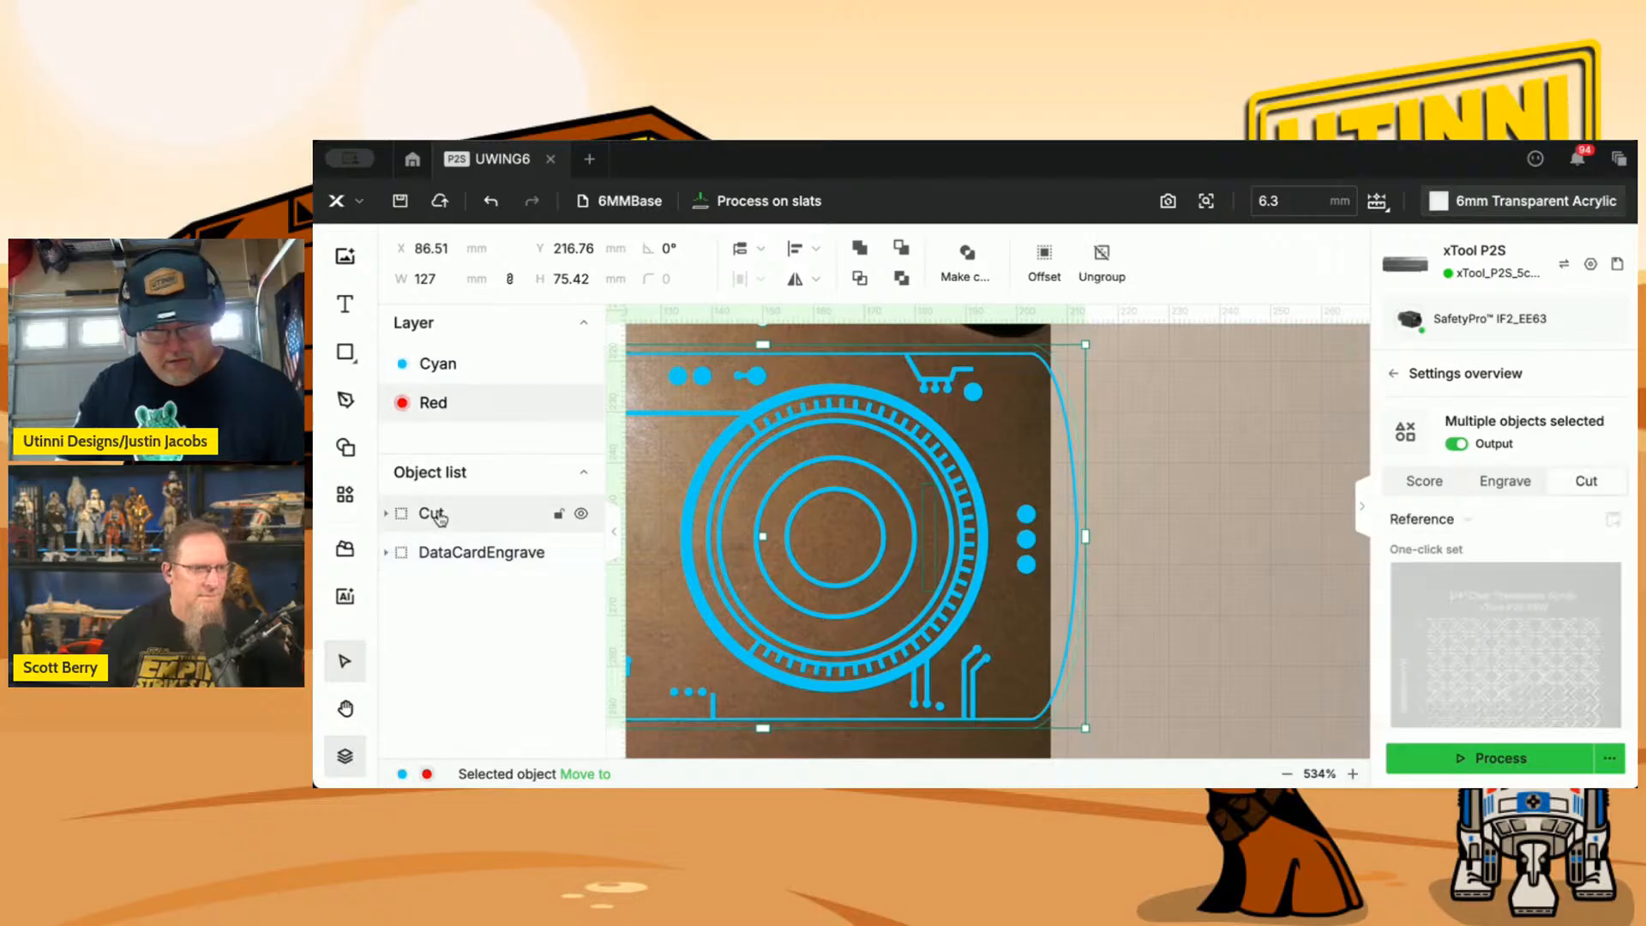
click(463, 555)
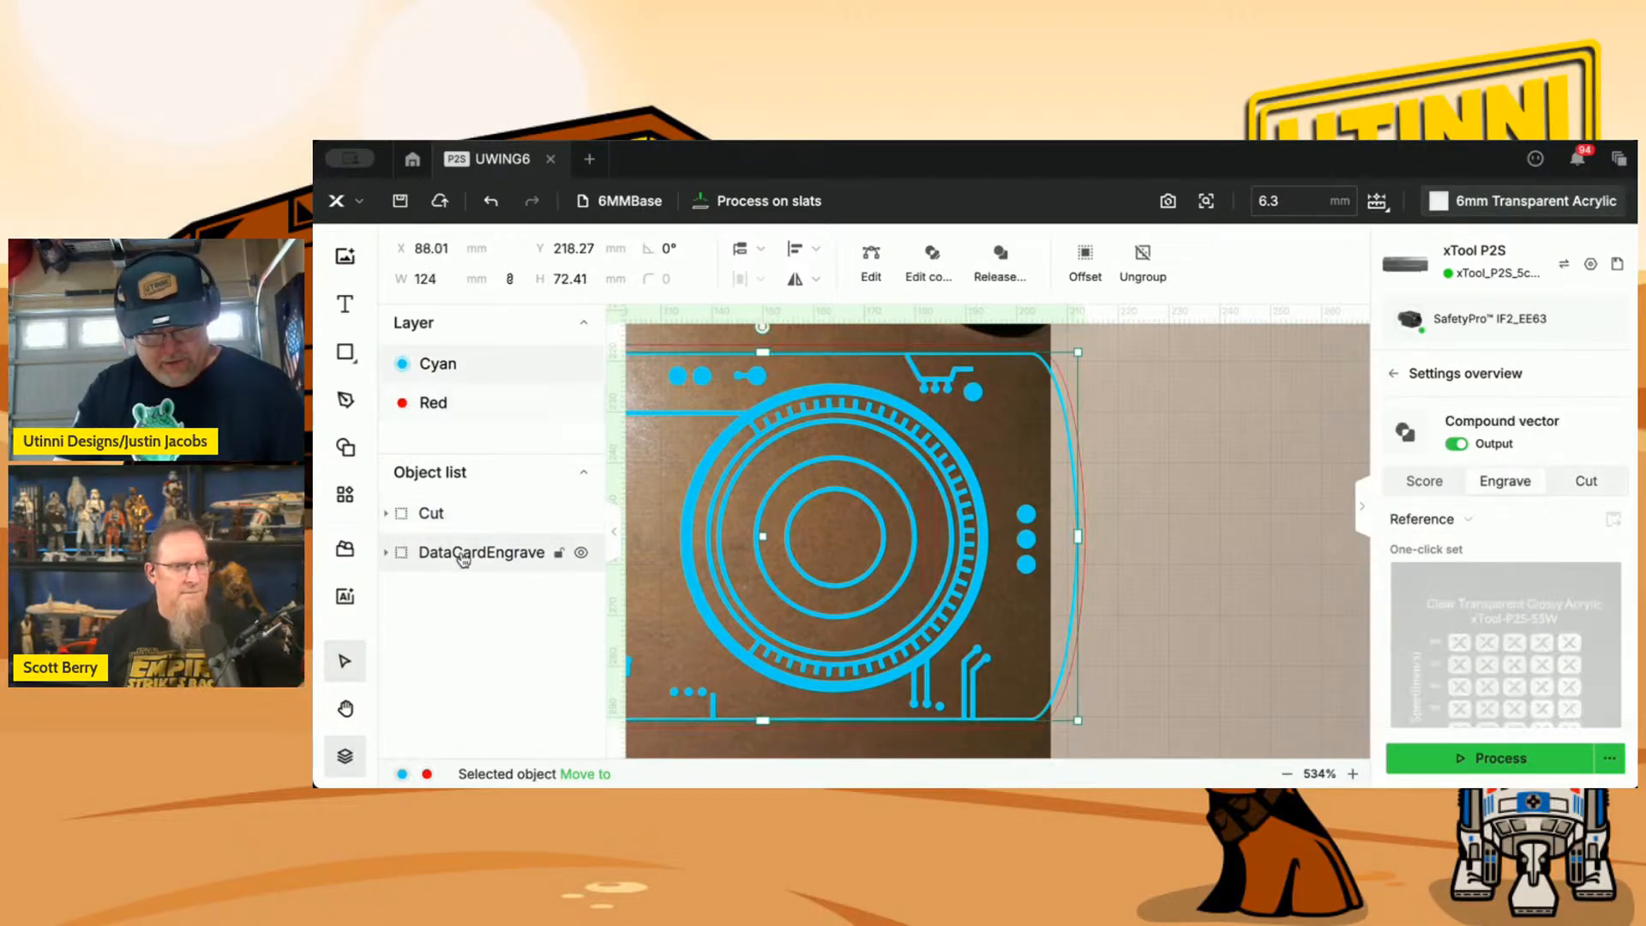
shift+click(463, 518)
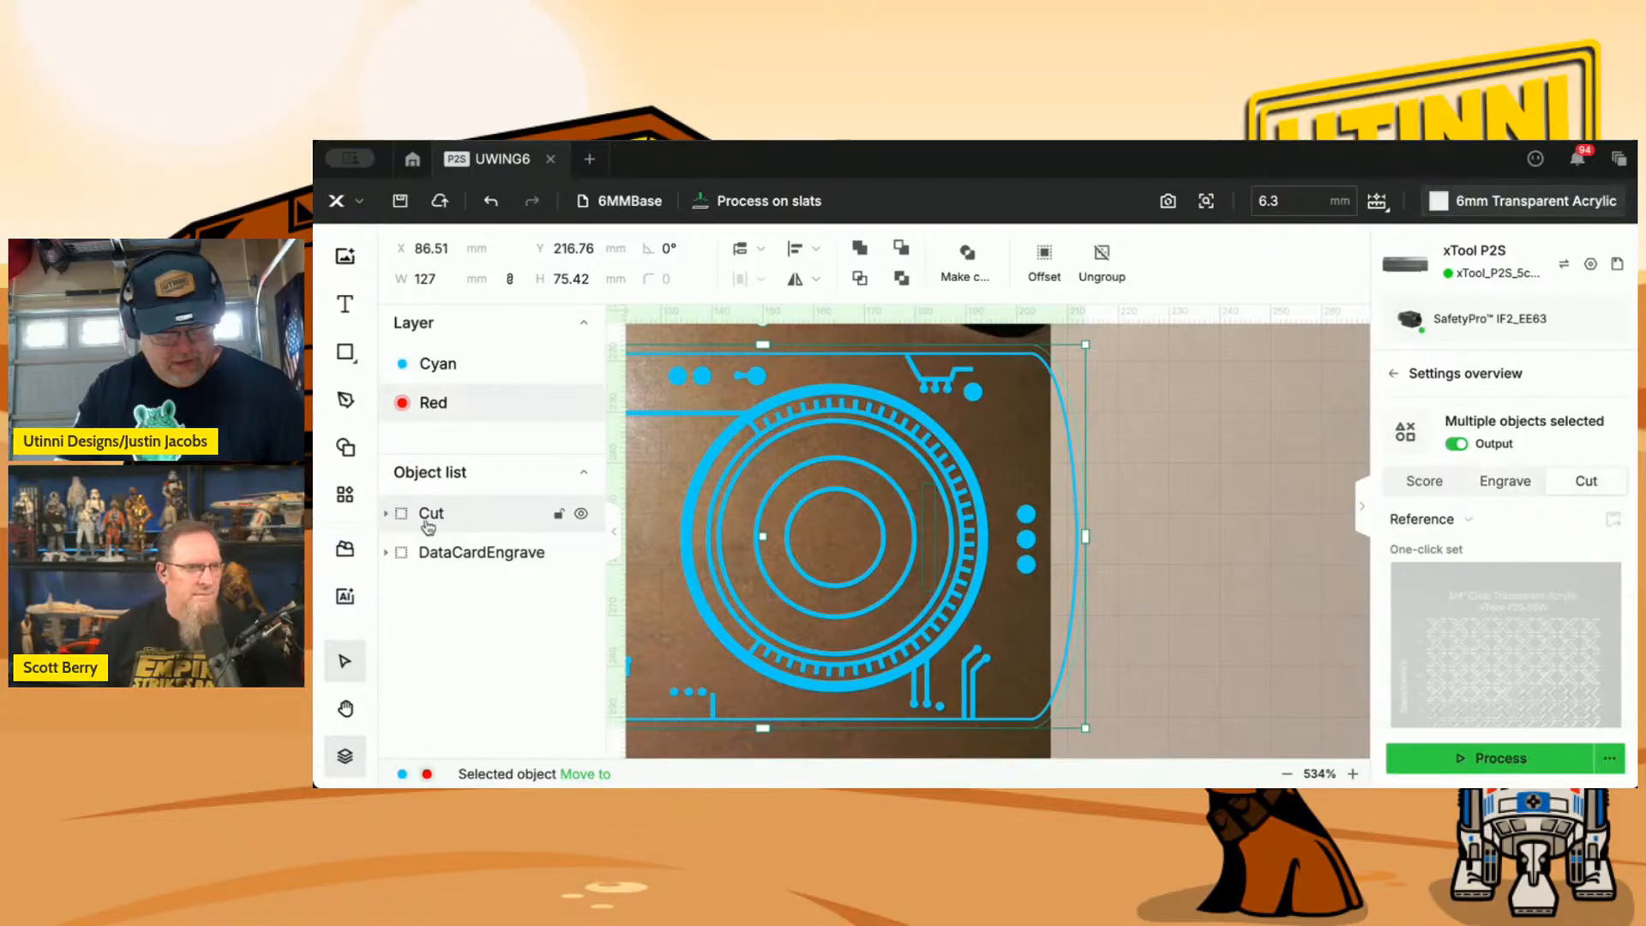
Set the width of the slot rectangle in the Cut group to 2.44 mm.
click(386, 515)
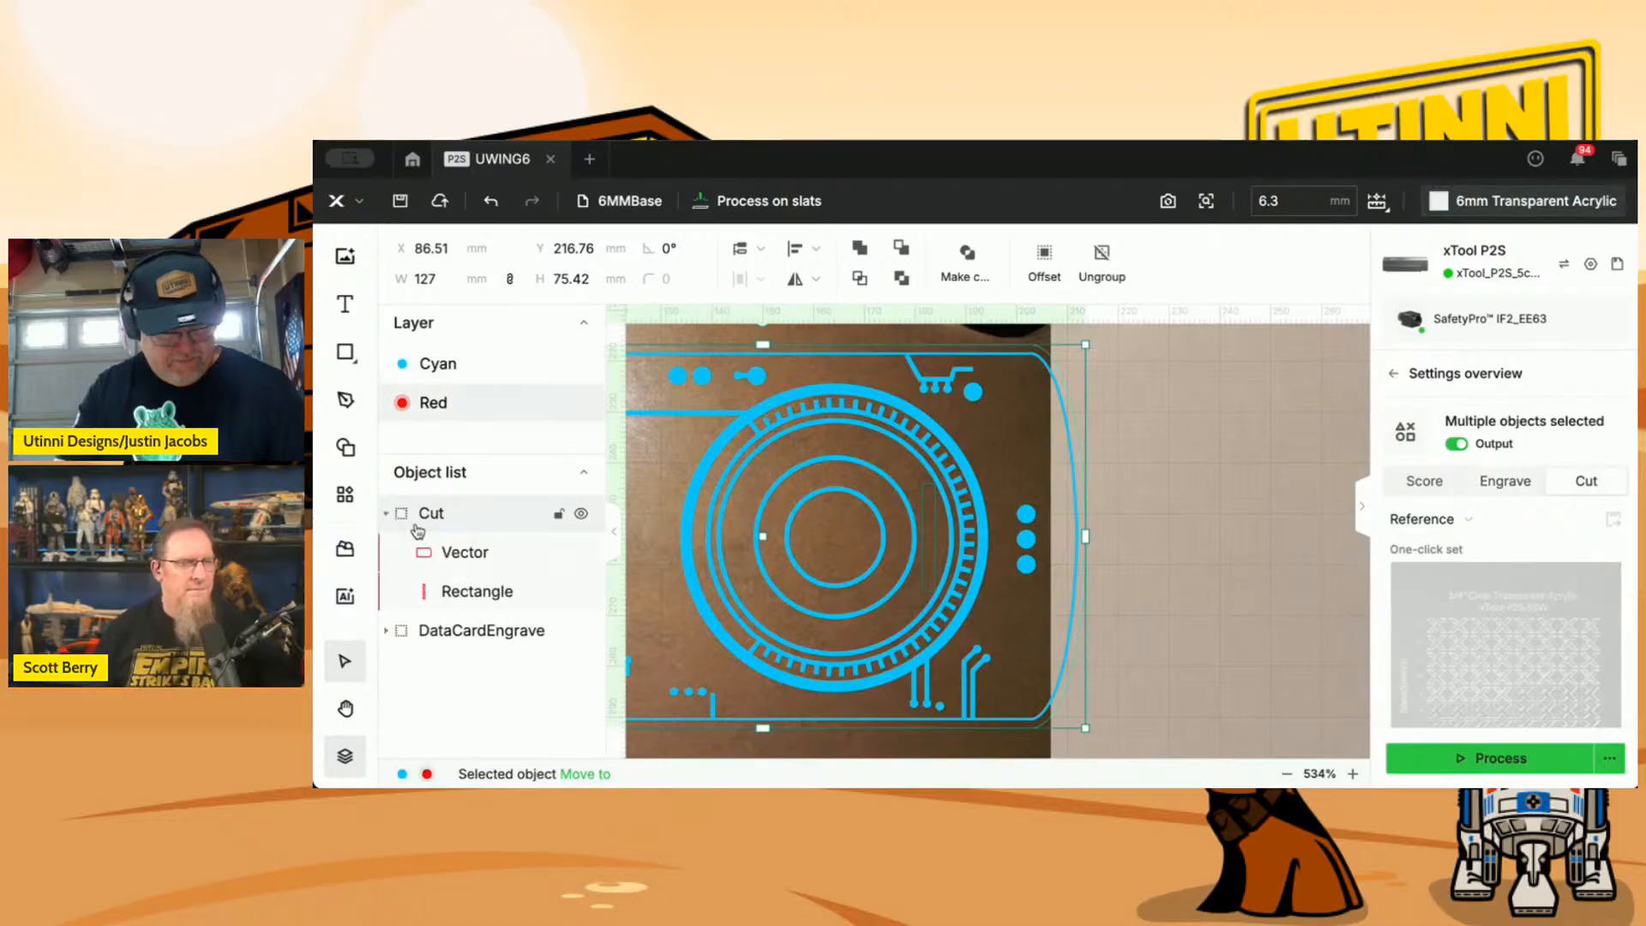
click(468, 599)
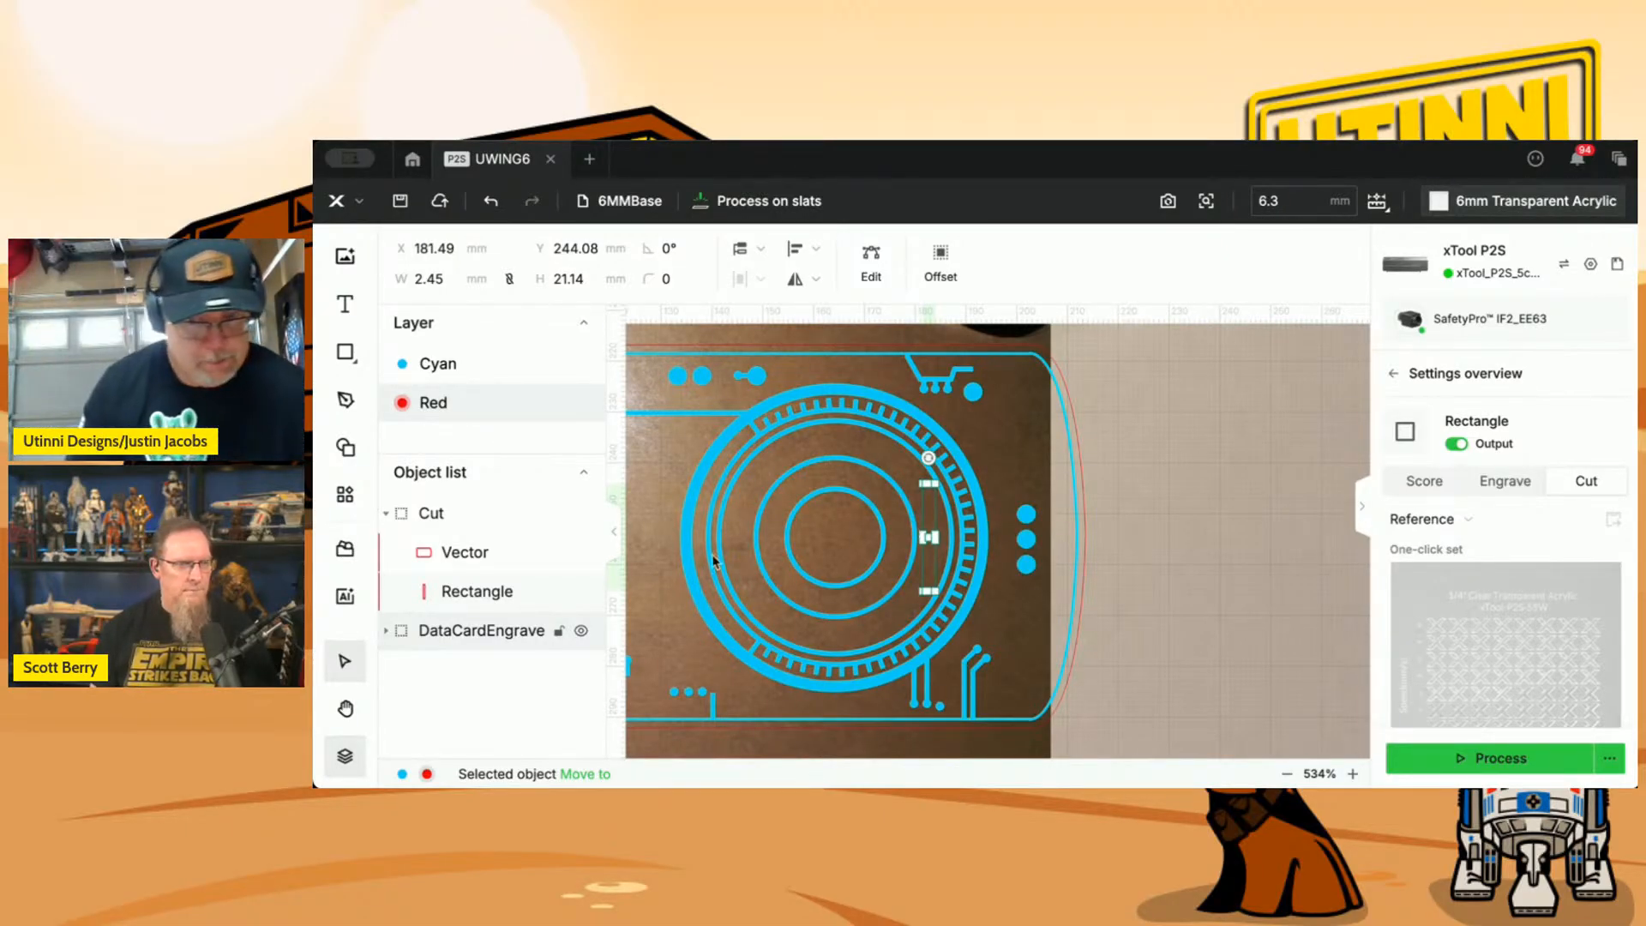
mouse_move(517, 599)
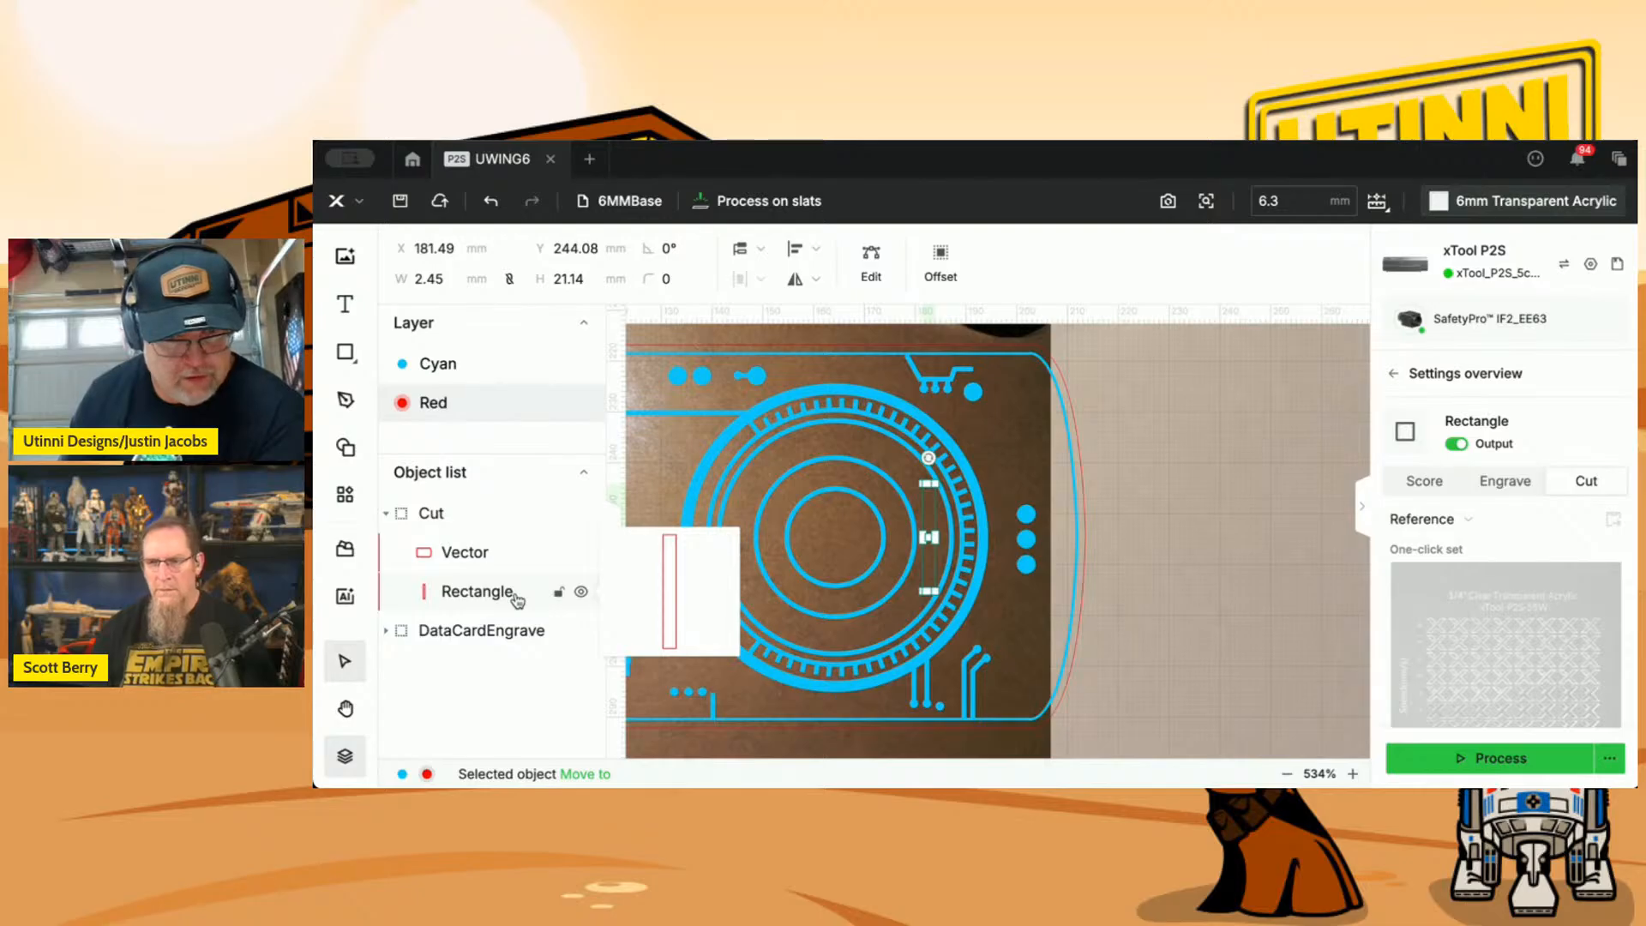
double_click(459, 276)
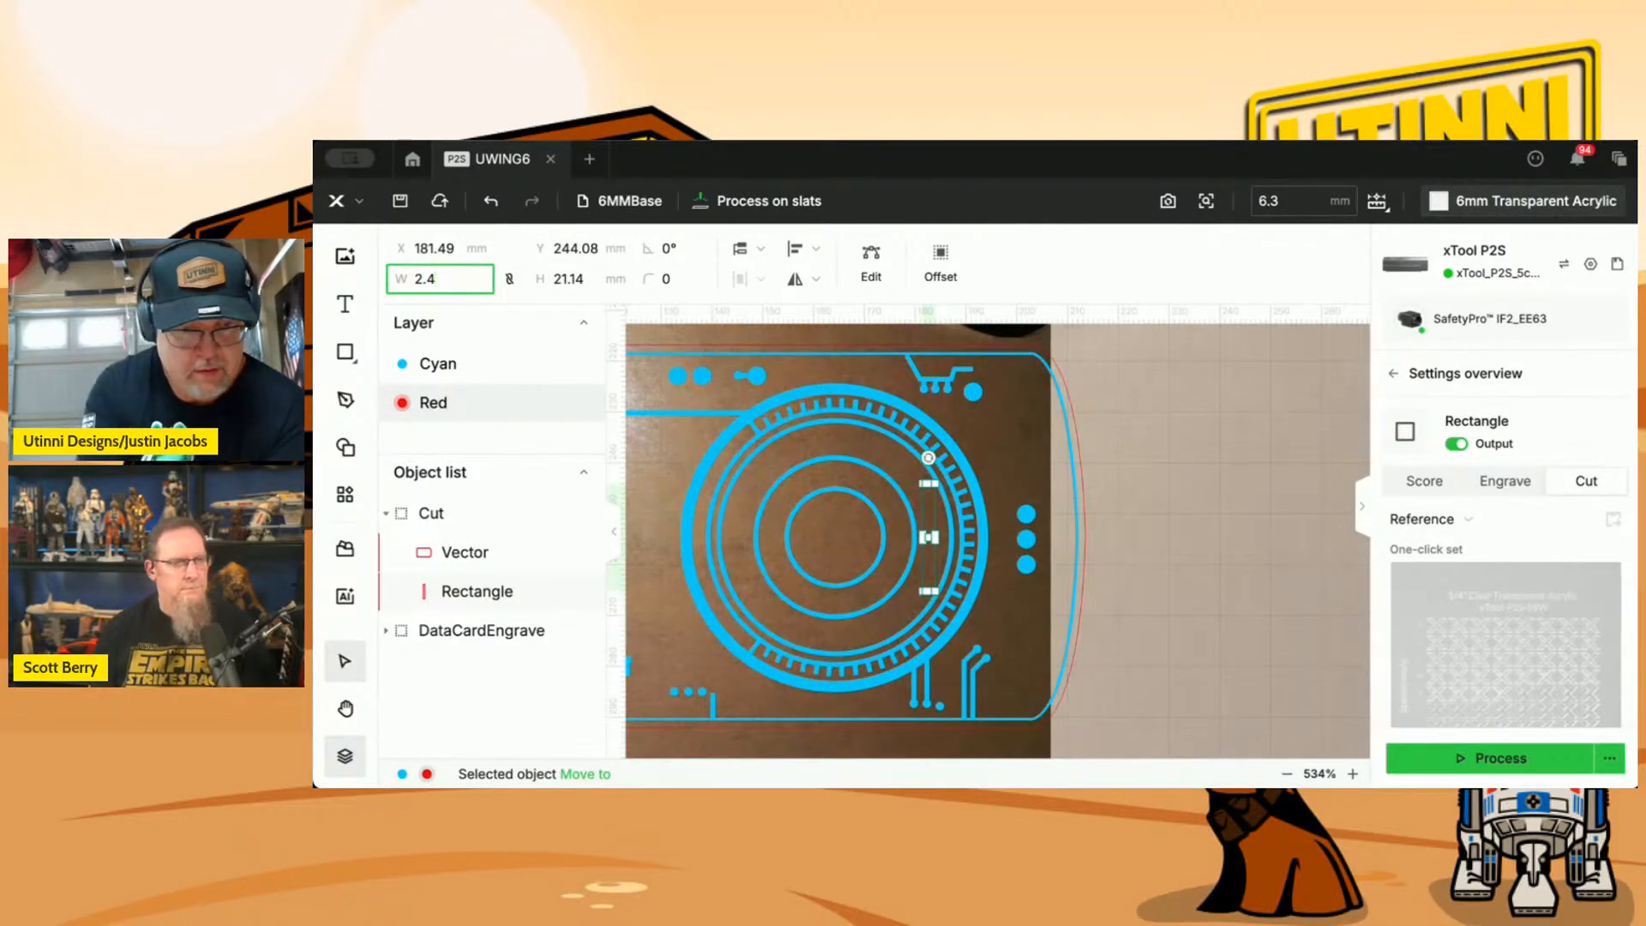
text(2.43)
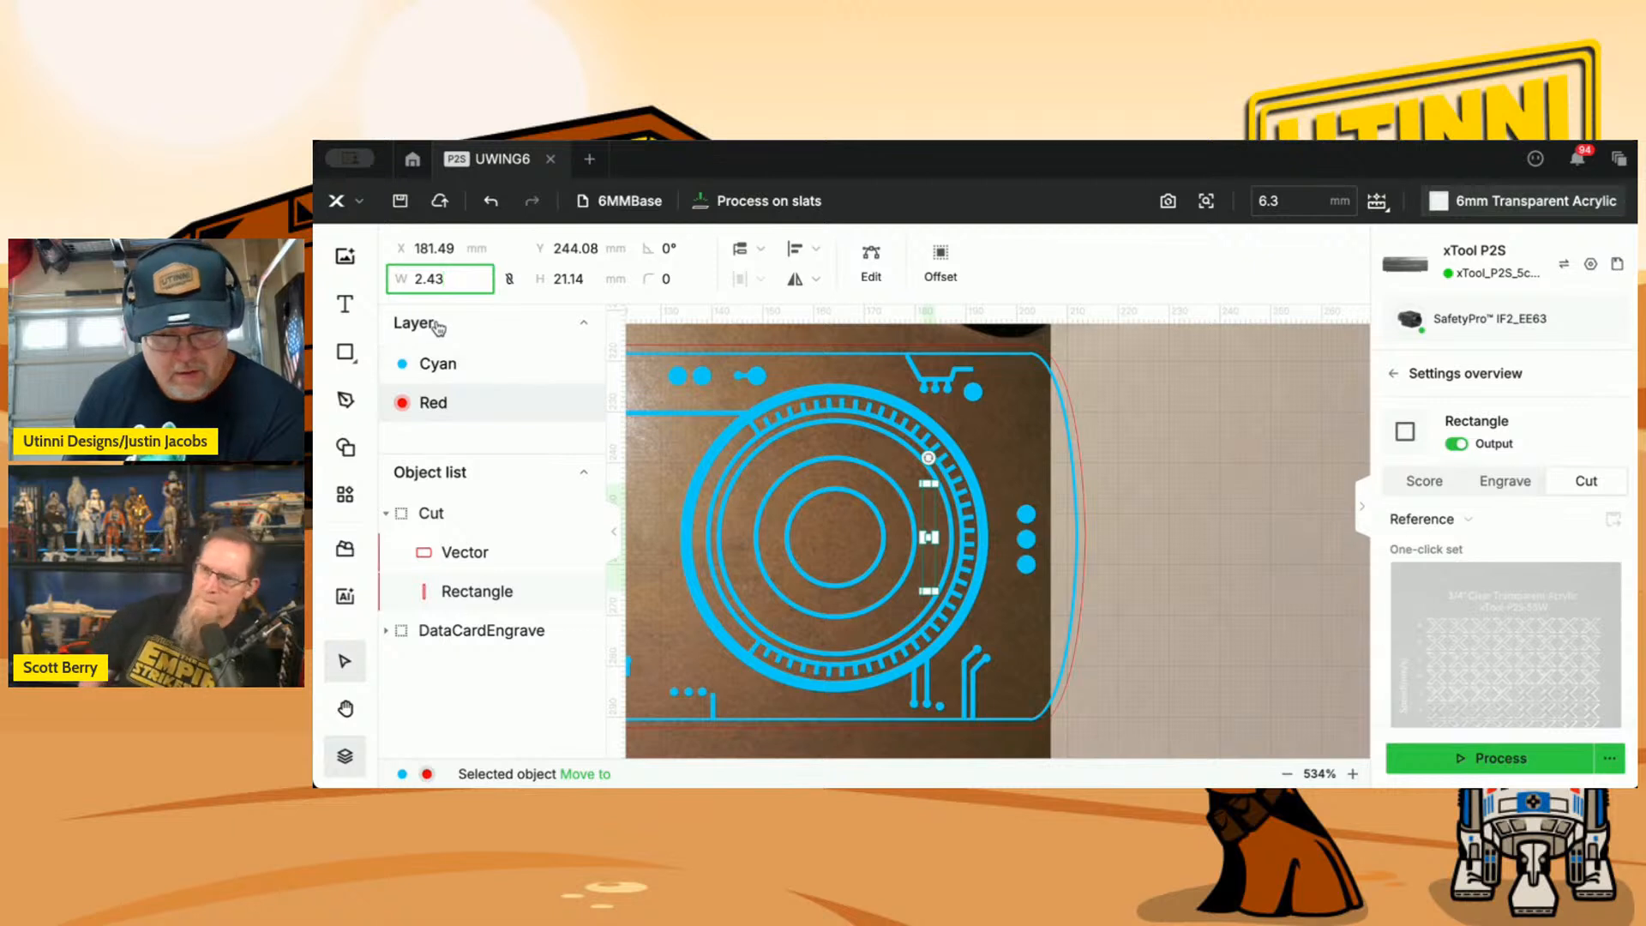
key(BackSpace)
text(4)
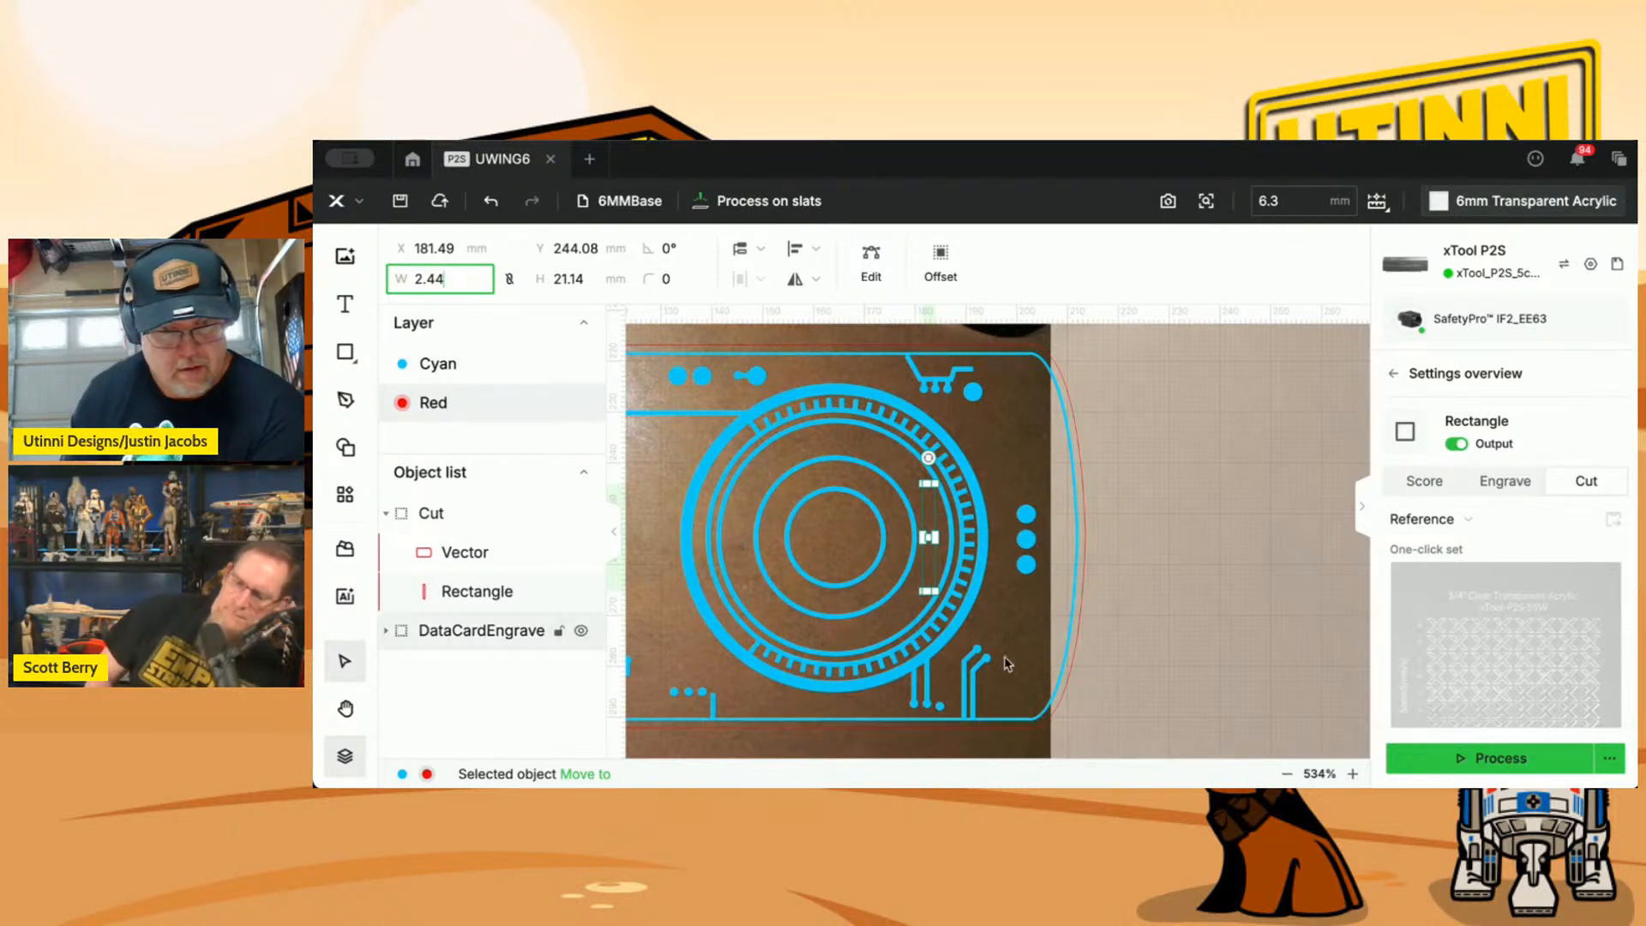
click(1140, 709)
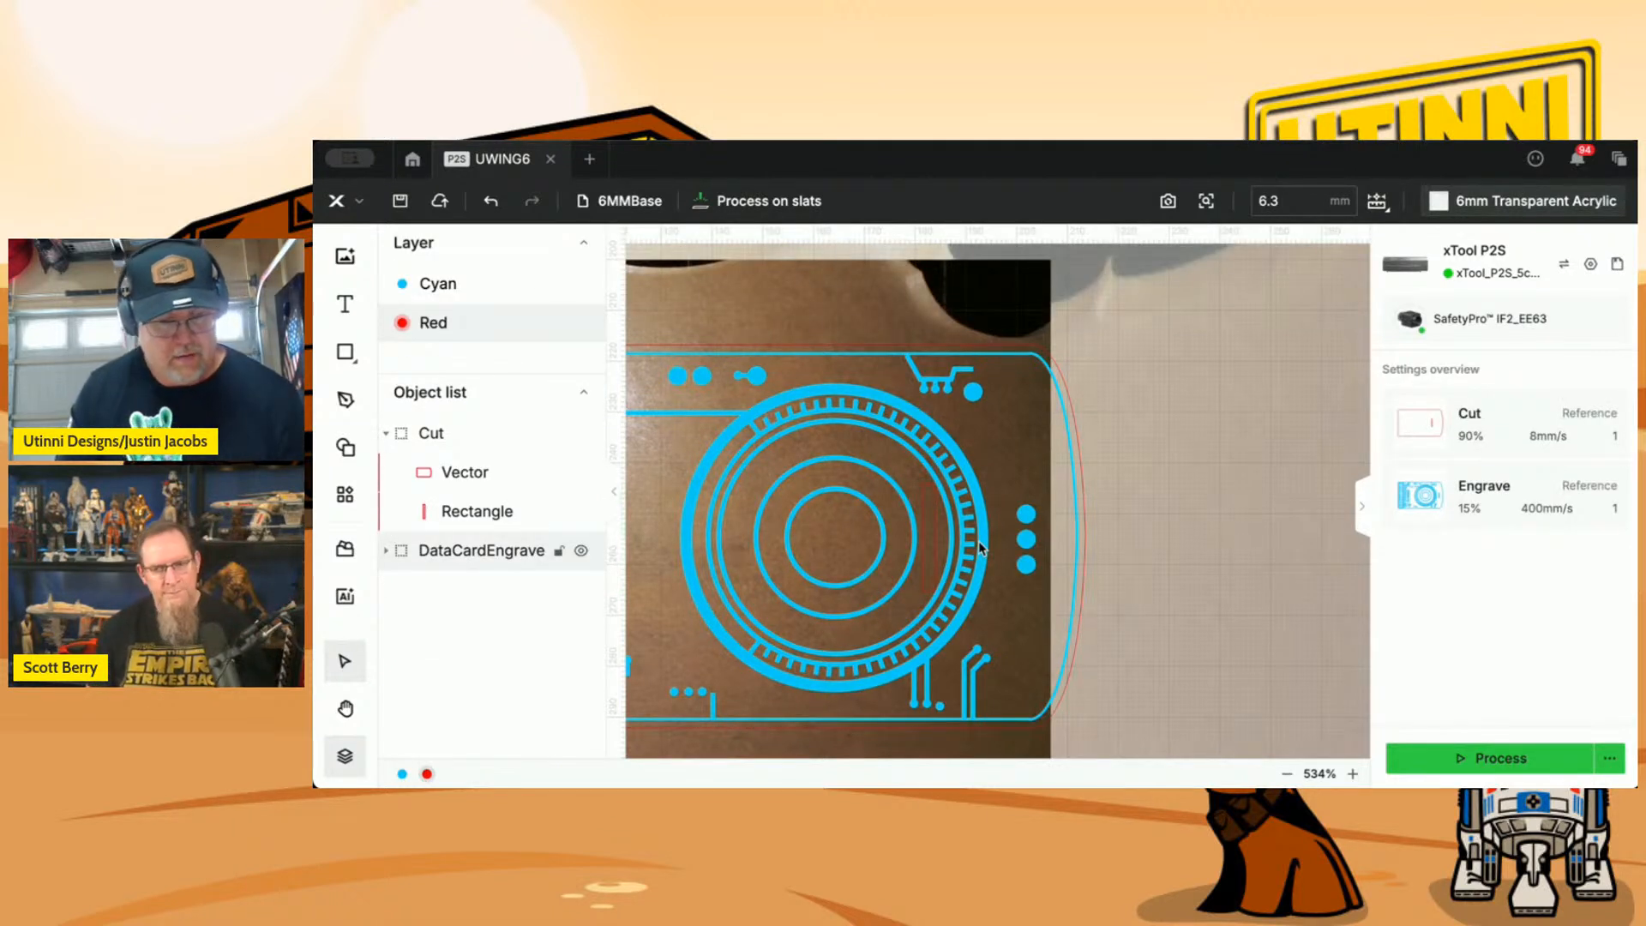
Delete the close-up camera view from the canvas so only the full bed image lies behind the design.
scroll(981, 548, down, 5)
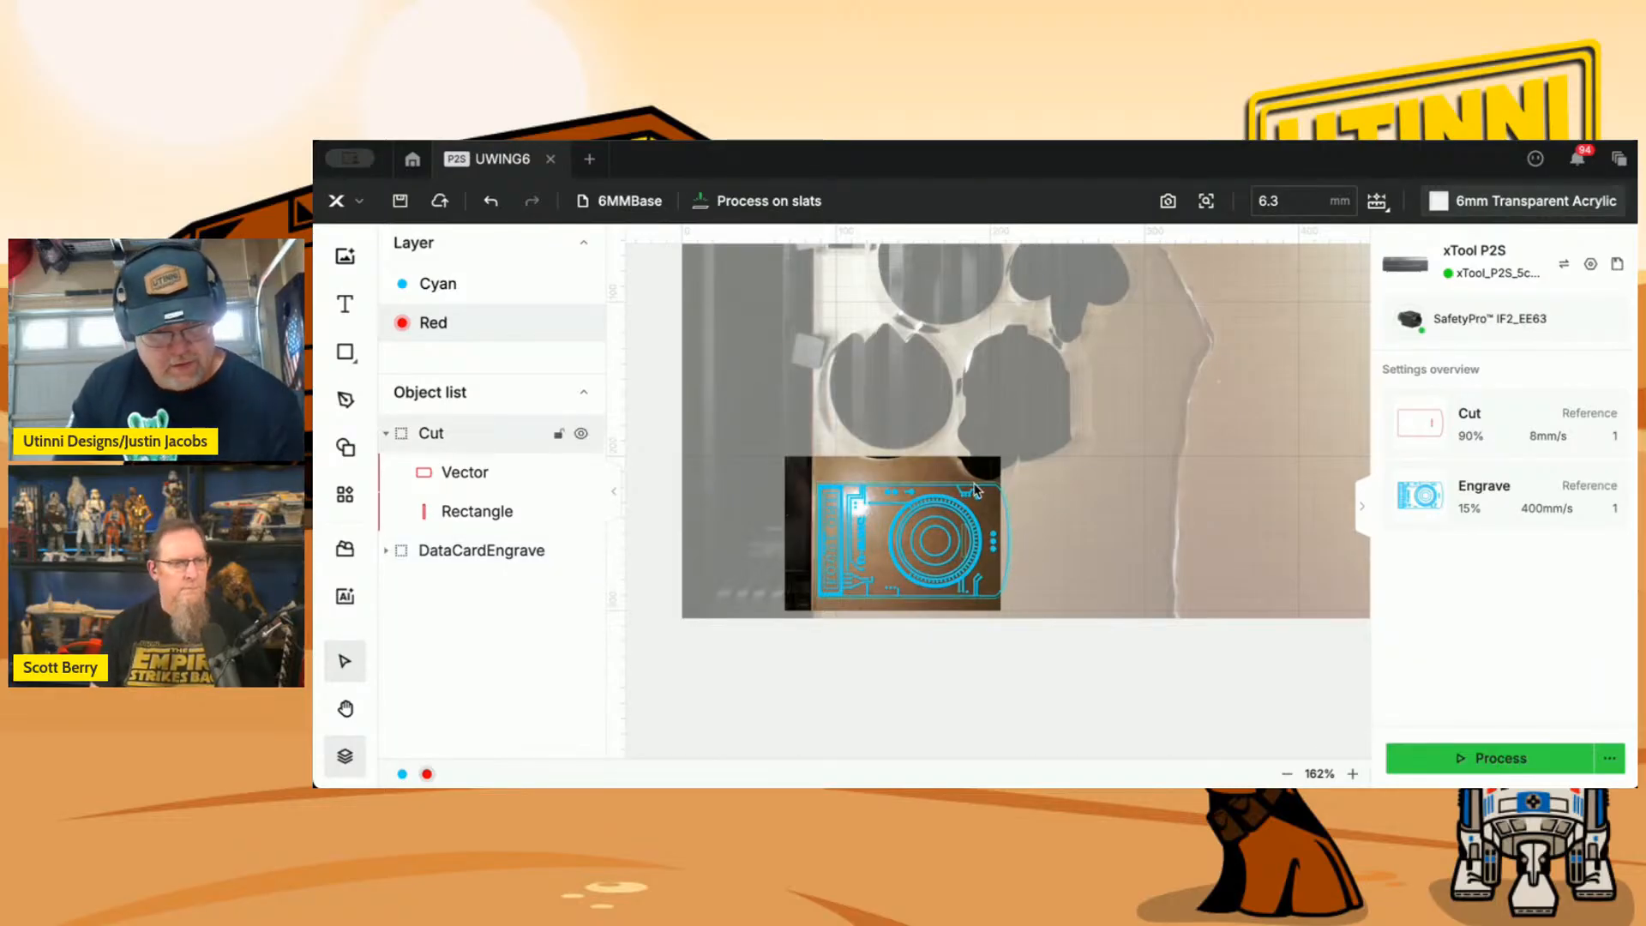
scroll(943, 480, up, 6)
scroll(975, 489, down, 7)
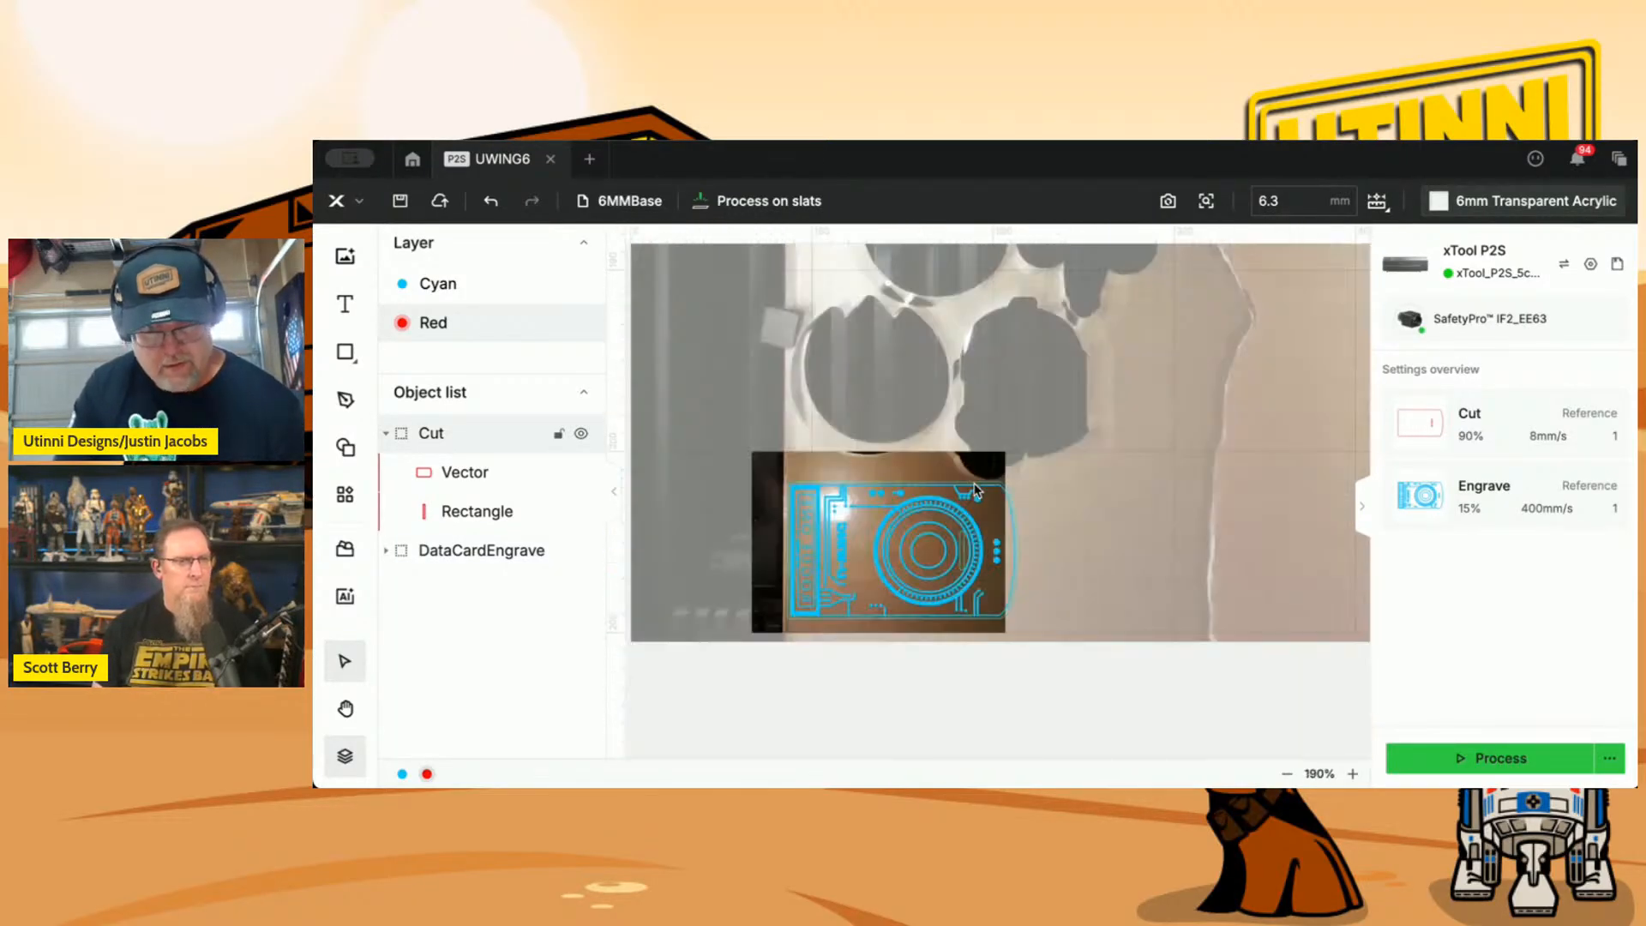
right_click(1021, 479)
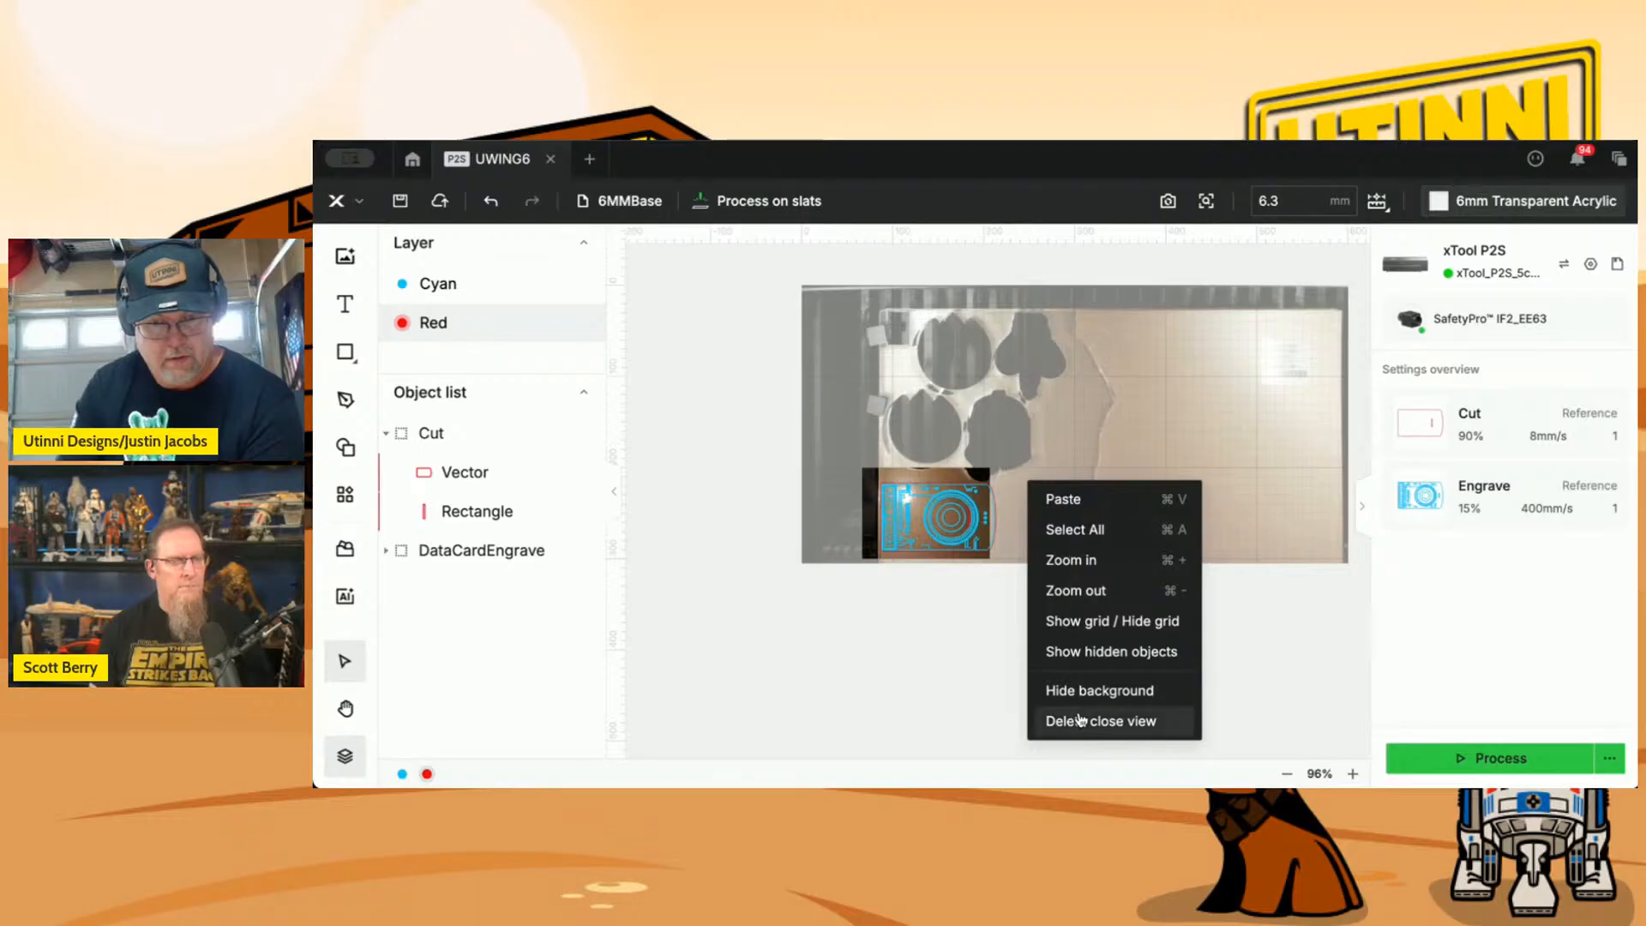
click(1082, 722)
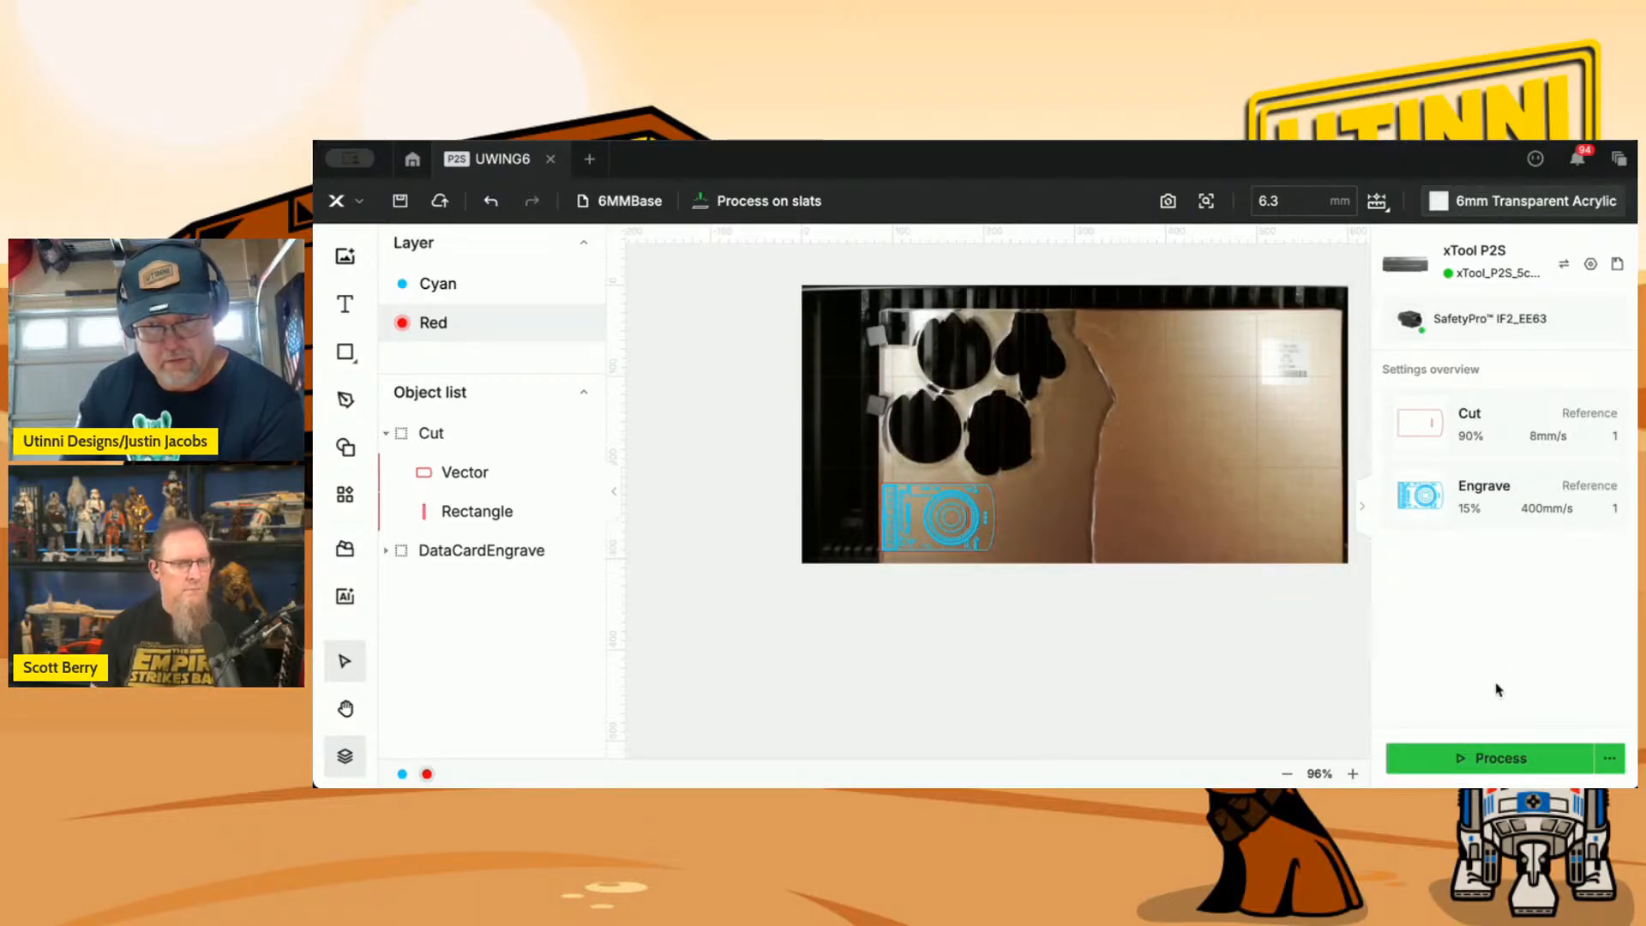
Send the design to the laser, start processing despite the high-power caution, and minimize the progress view.
click(1498, 757)
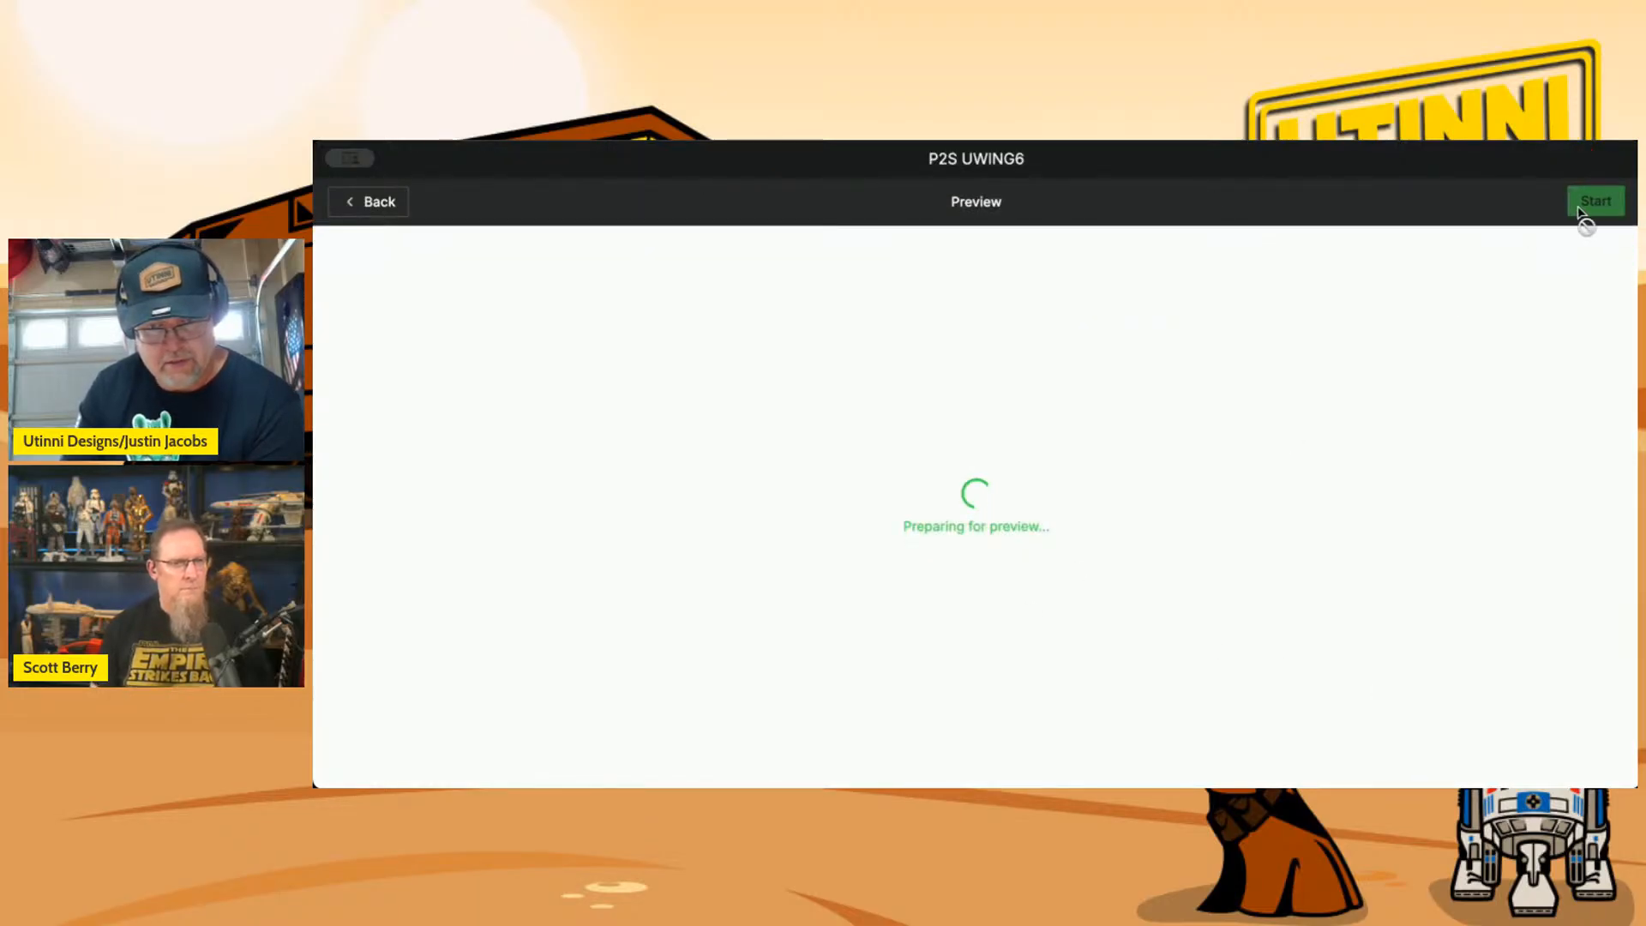
click(1589, 205)
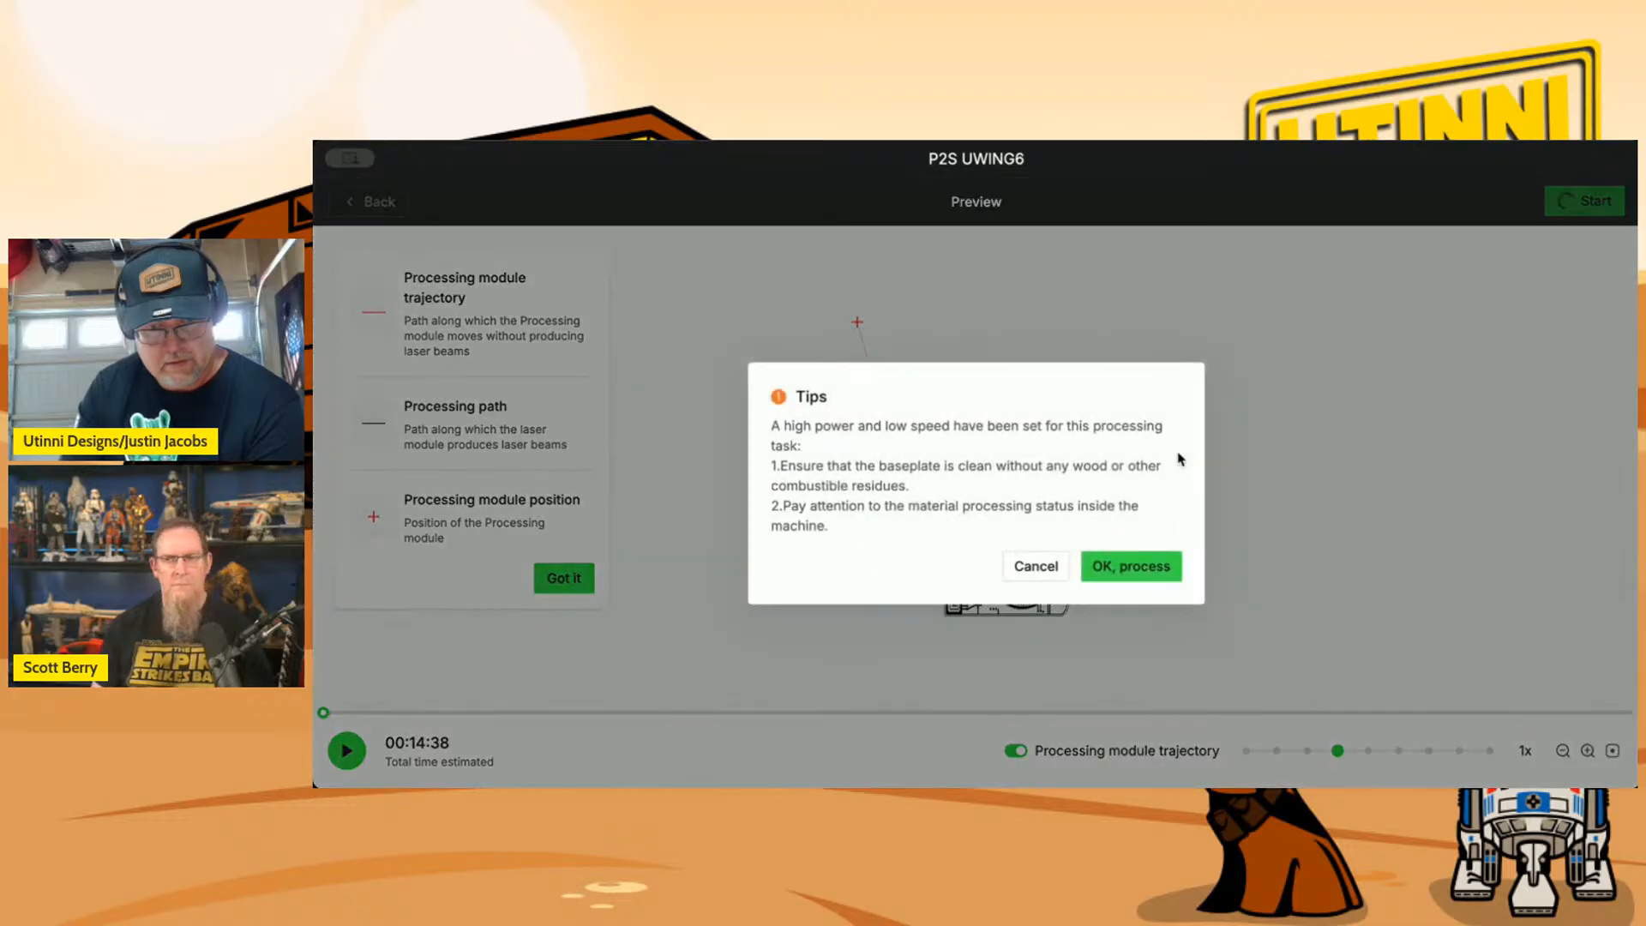
click(1145, 569)
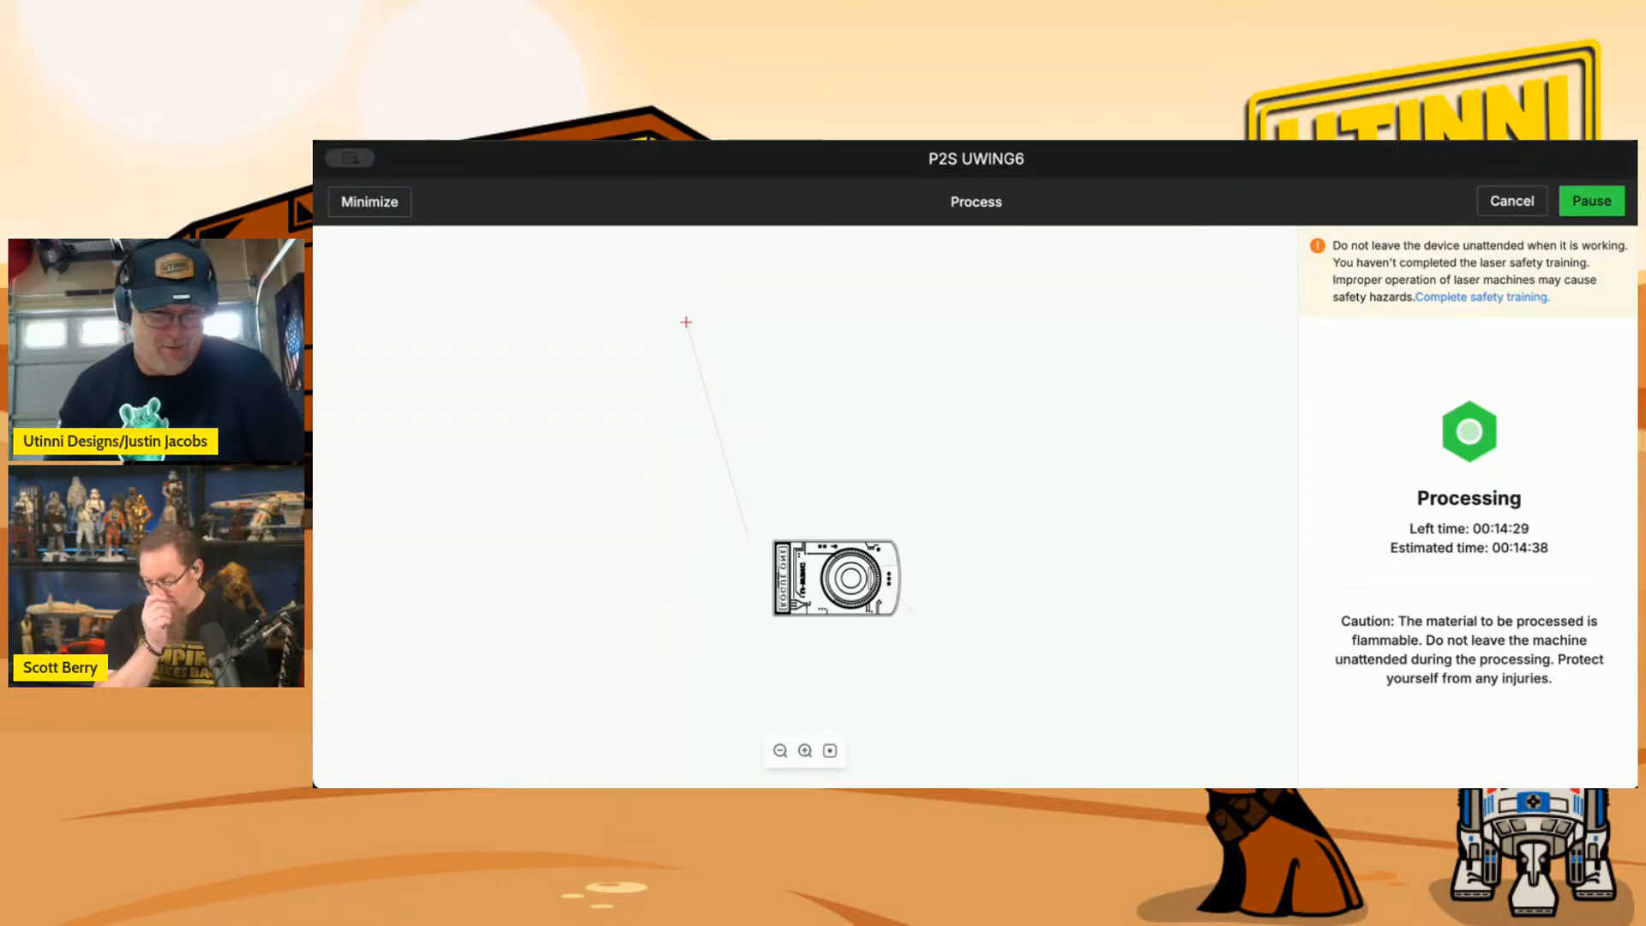
click(347, 204)
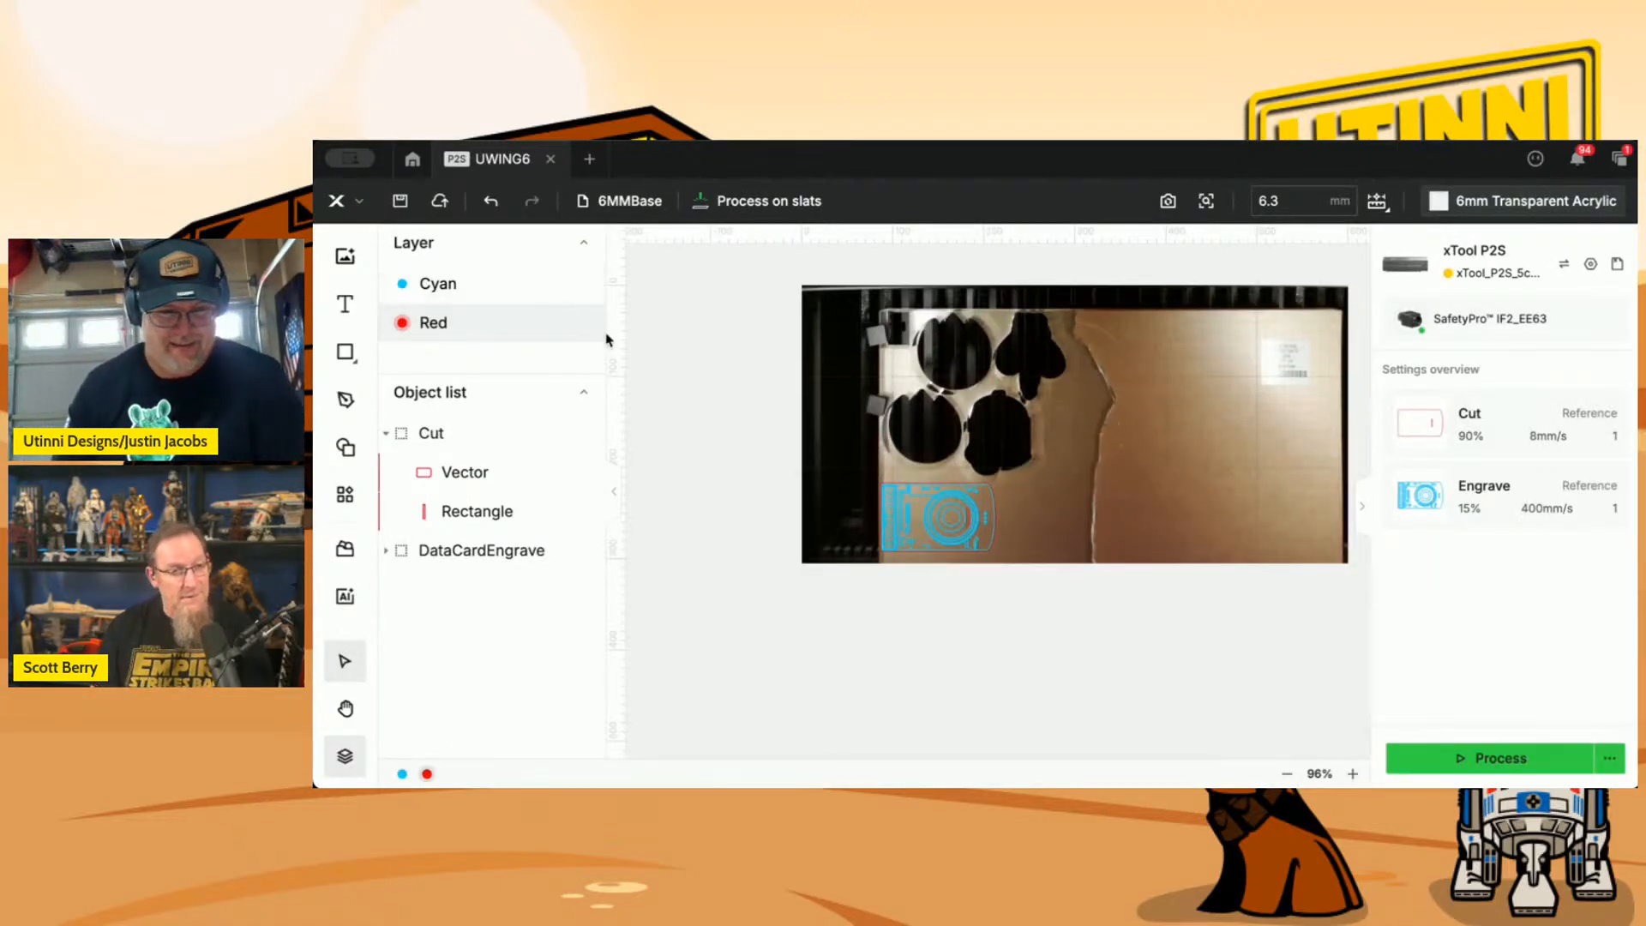
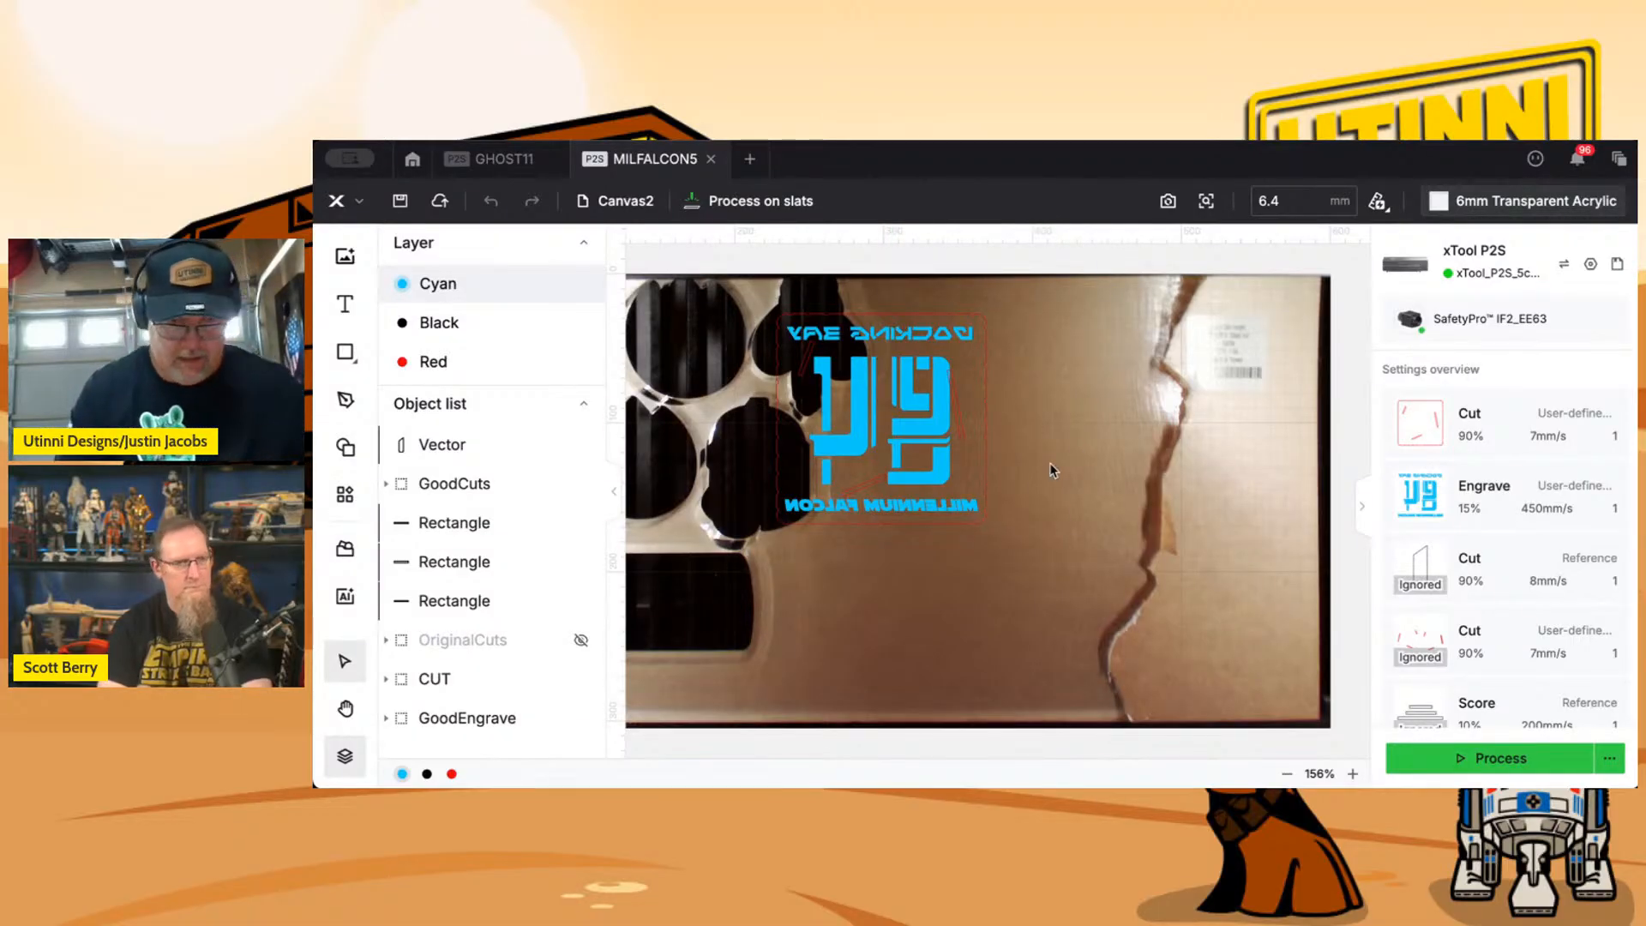
Move the whole Docking Bay design to X 311.34, Y 11.37 mm, clear of the old cutouts, and refresh the bed camera image.
scroll(995, 486, down, 3)
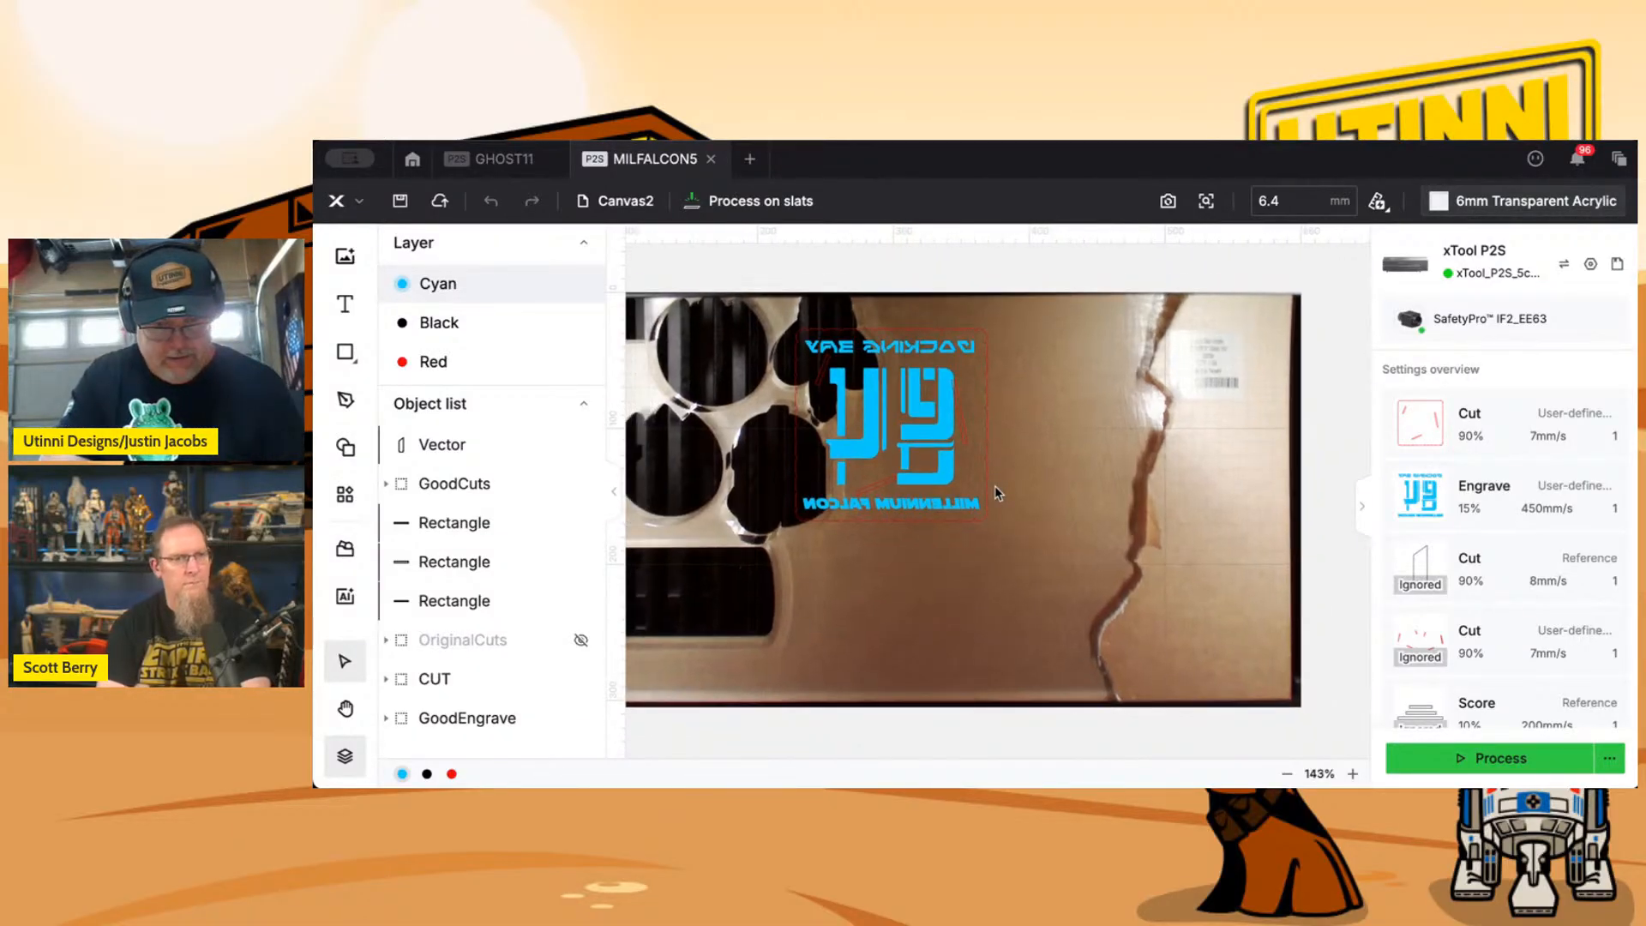
scroll(994, 485, up, 1)
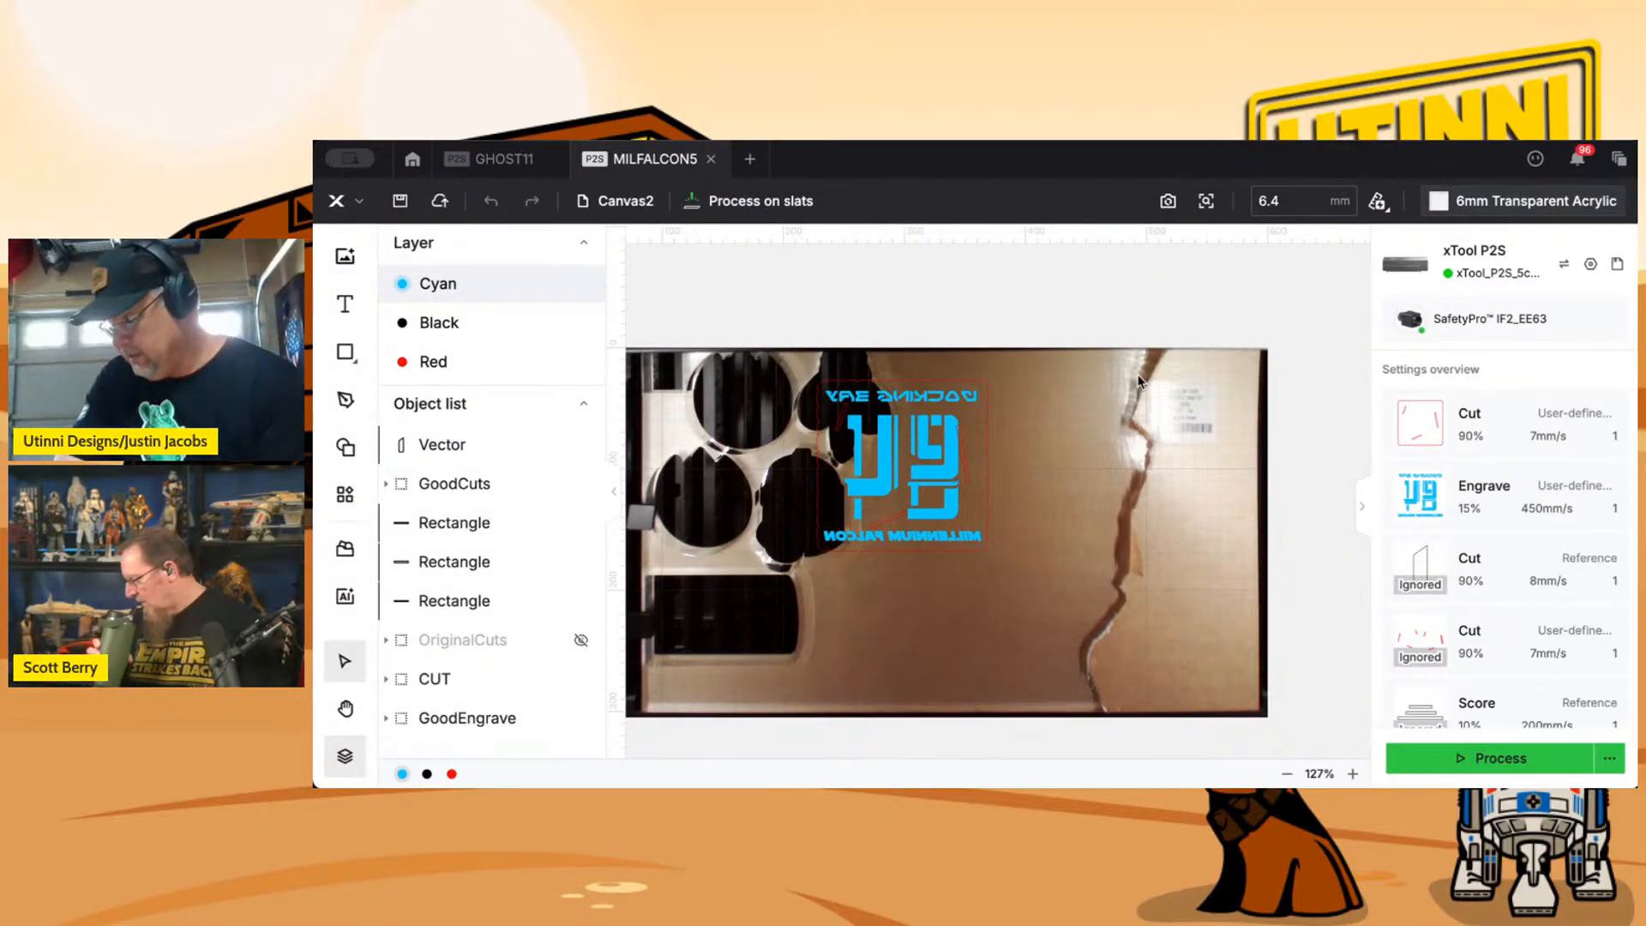
drag(779, 368, 1047, 584)
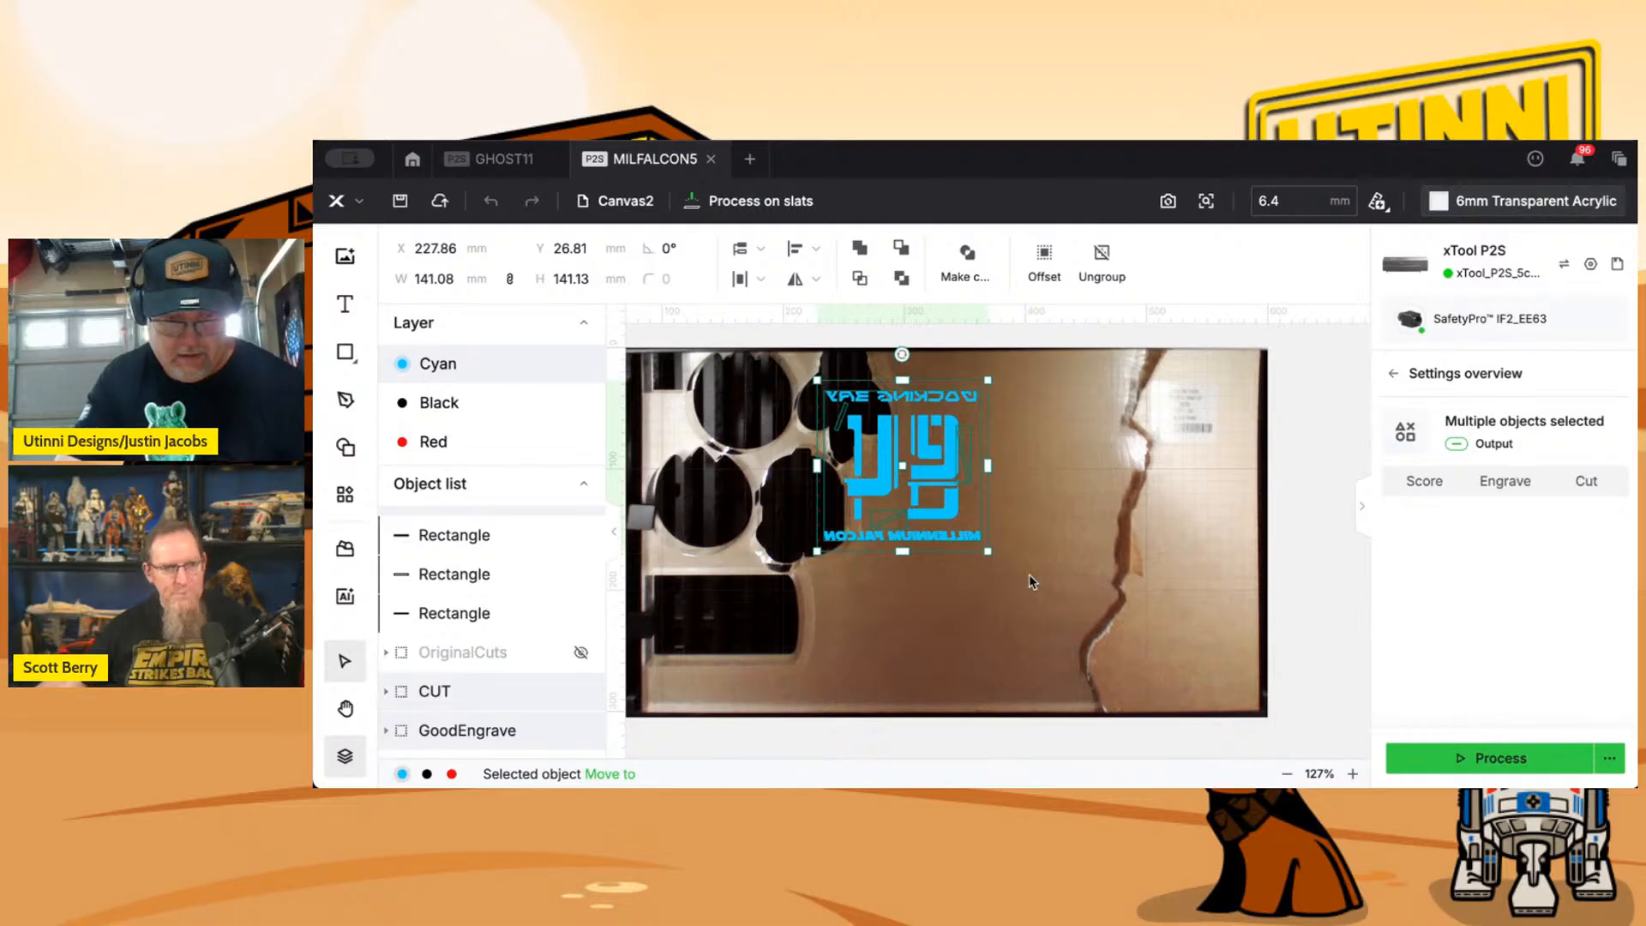
scroll(1045, 527, up, 2)
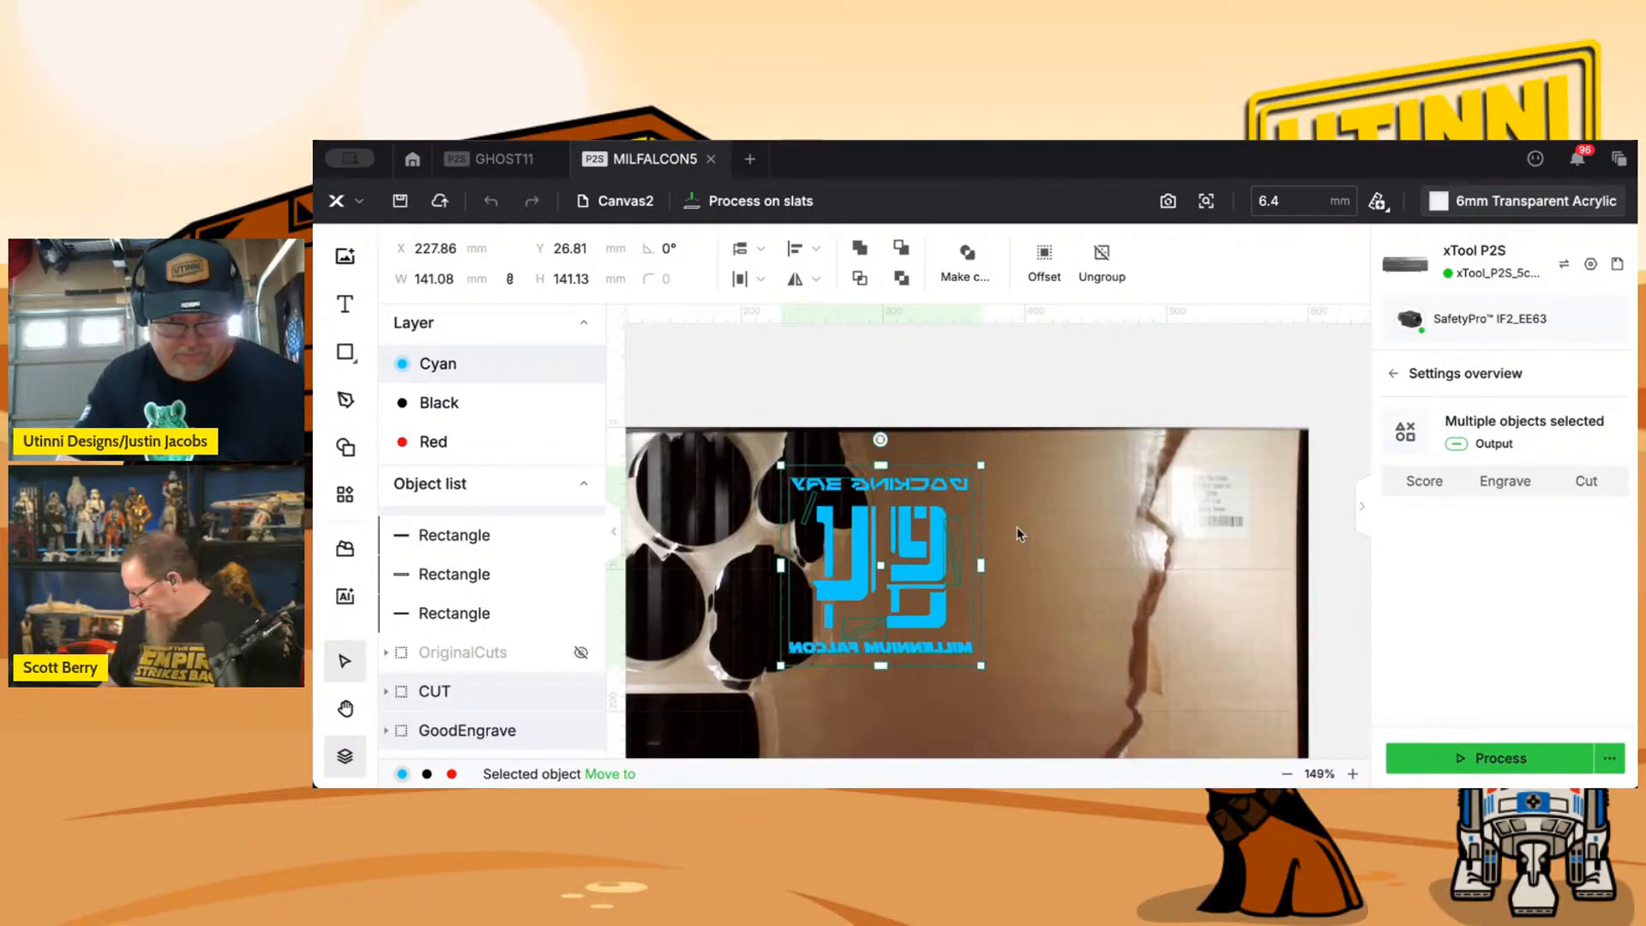
drag(896, 516, 1014, 492)
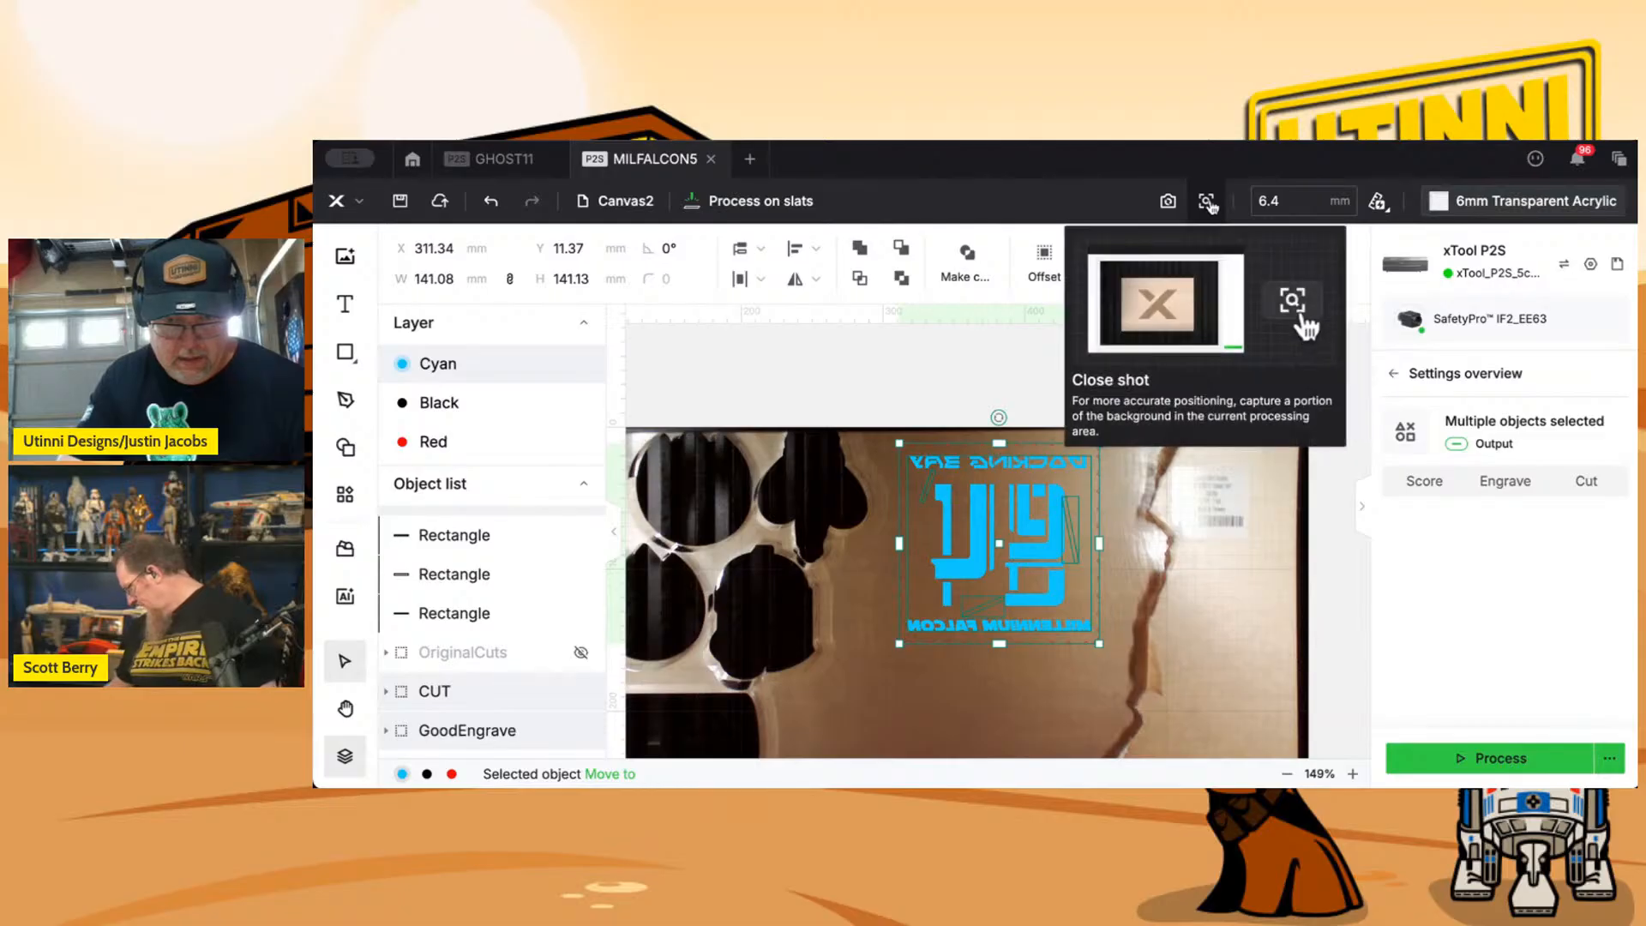
click(1168, 202)
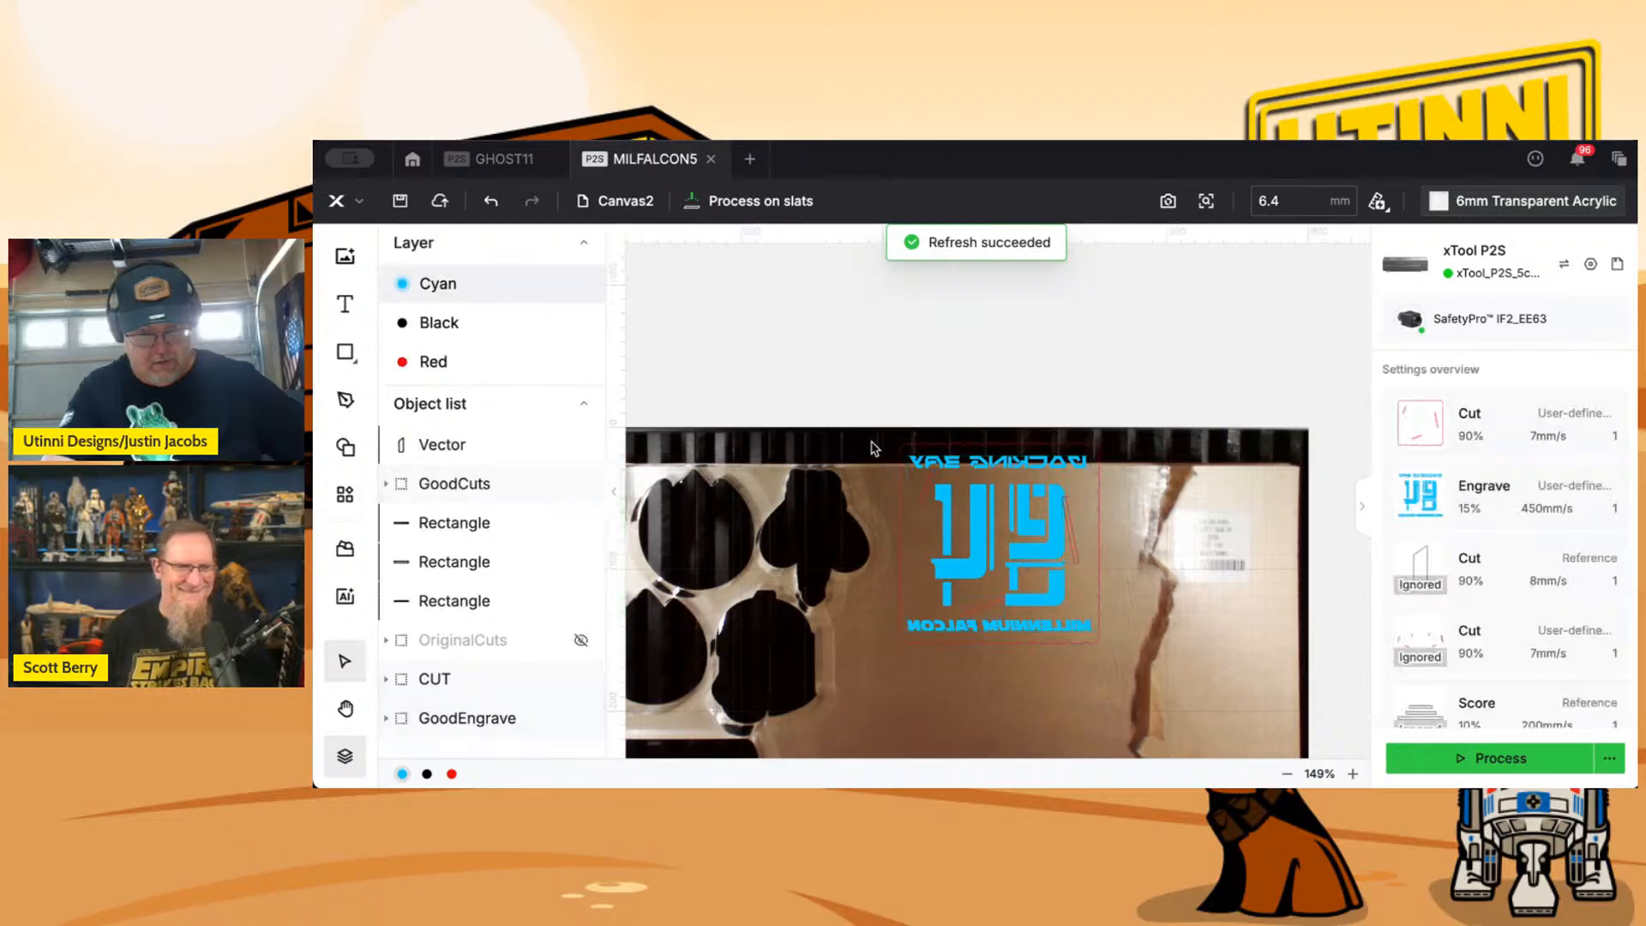
Nudge the design onto the acrylic between the cutouts and the crack, at X 293.34, Y 28.37 mm.
key(Left)
key(Left)
key(Left)
key(Left)
key(Left)
key(Left)
key(Left)
key(Left)
key(Down)
key(Down)
key(Down)
key(Down)
key(Down)
key(Down)
key(Down)
key(Down)
key(Down)
key(Down)
key(Down)
key(Down)
key(Down)
key(Down)
key(Down)
key(Down)
key(Down)
key(Left)
key(Left)
key(Left)
key(Left)
key(Left)
key(Left)
key(Left)
key(Left)
key(Left)
key(Left)
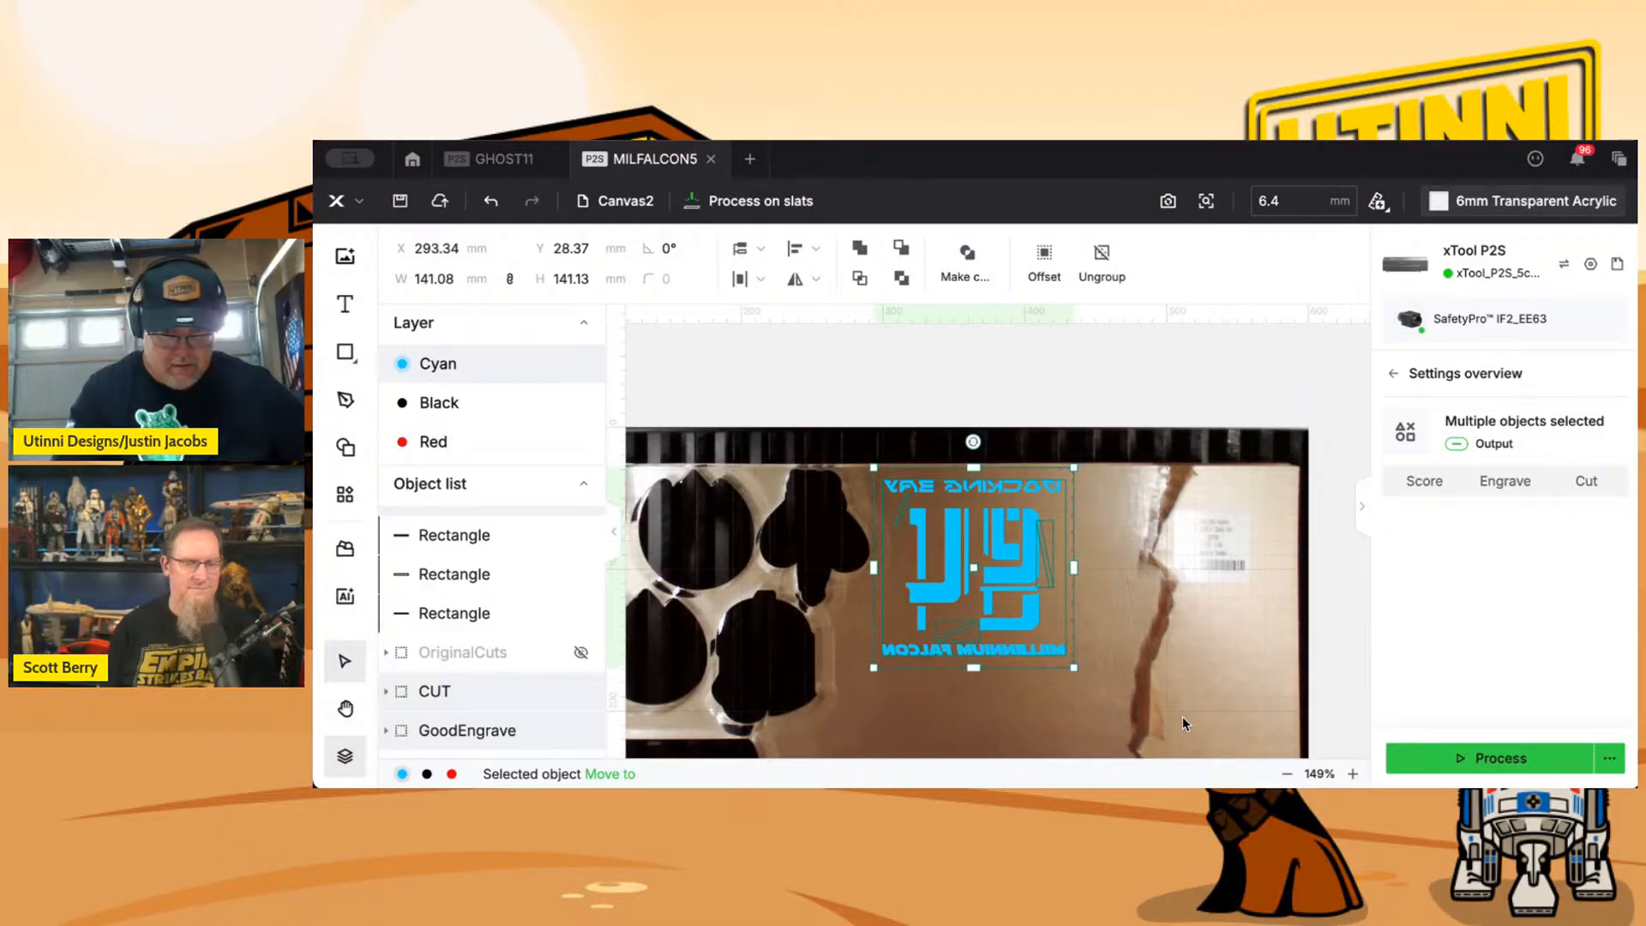
Auto-measure the material thickness, and manually set the thickness to 6.3 mm.
click(1377, 204)
click(1396, 279)
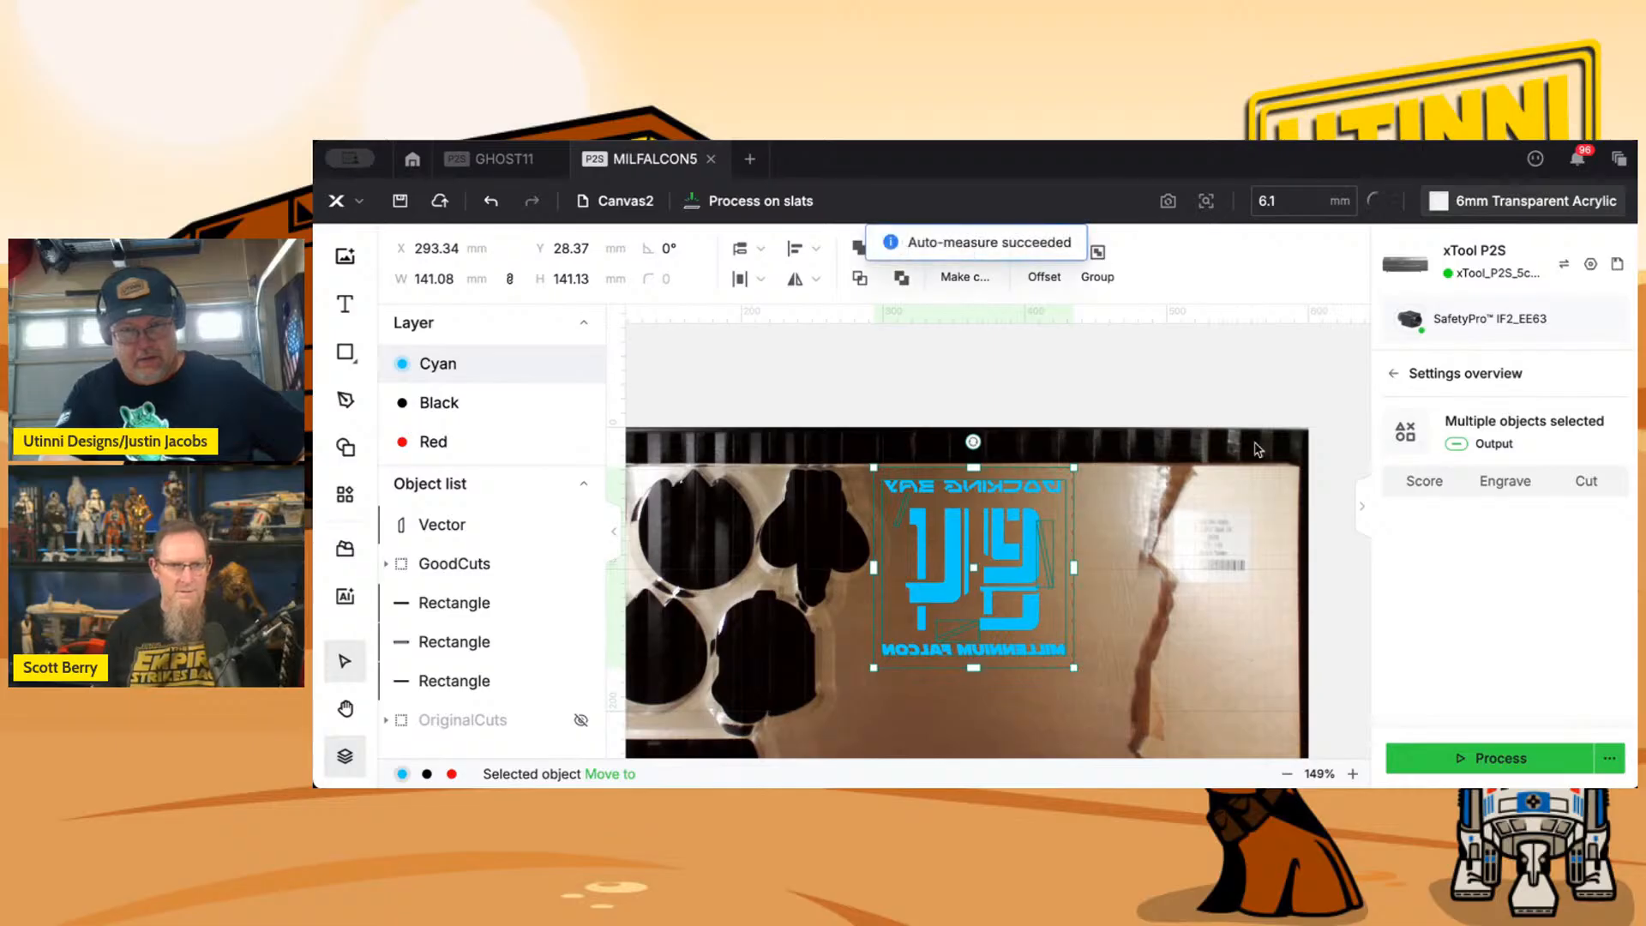
click(1287, 202)
click(1289, 201)
key(BackSpace)
text(4)
key(BackSpace)
text(3)
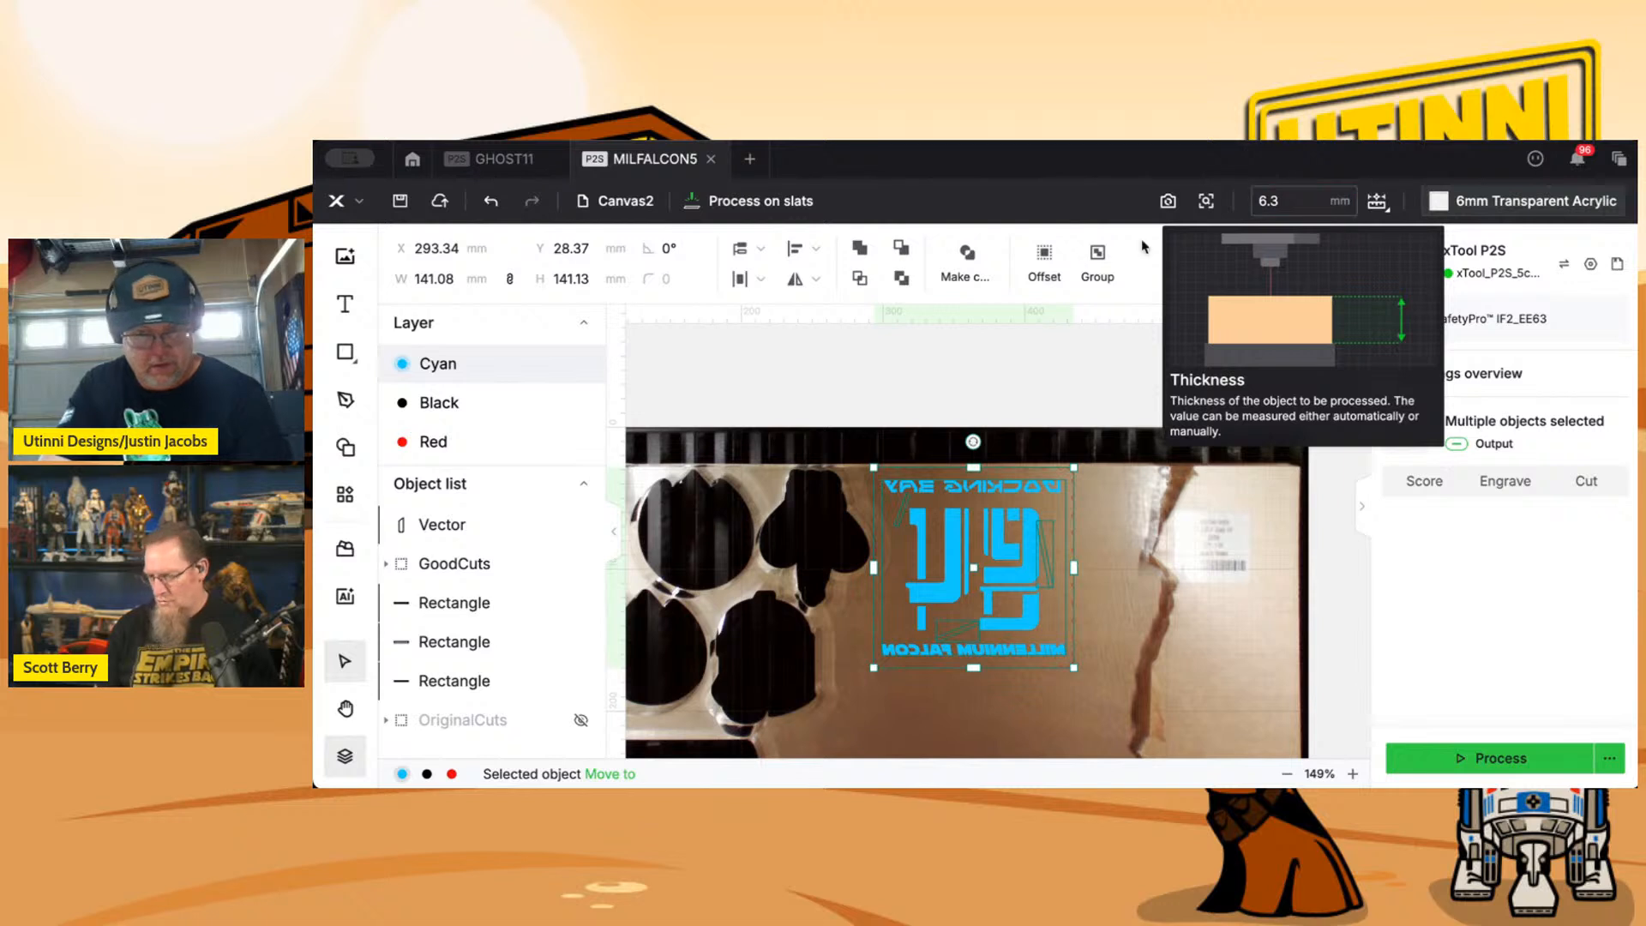
key(Return)
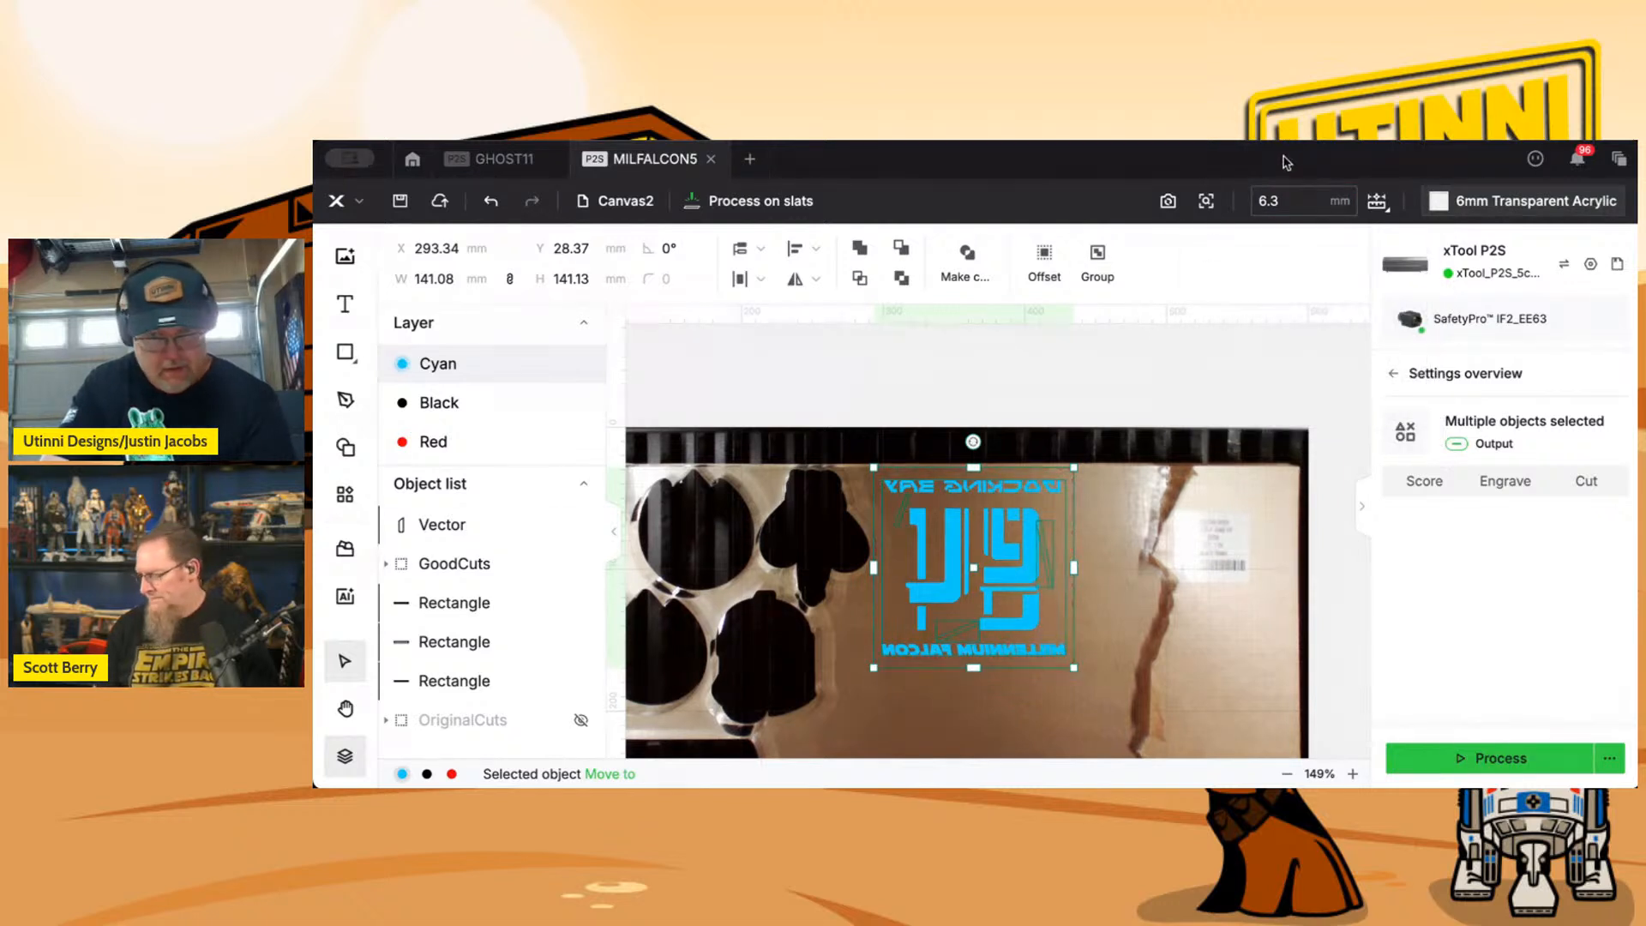
Capture a close shot over the upper part of the design and nudge the design to X 292.34, Y 27.37 mm.
click(1207, 200)
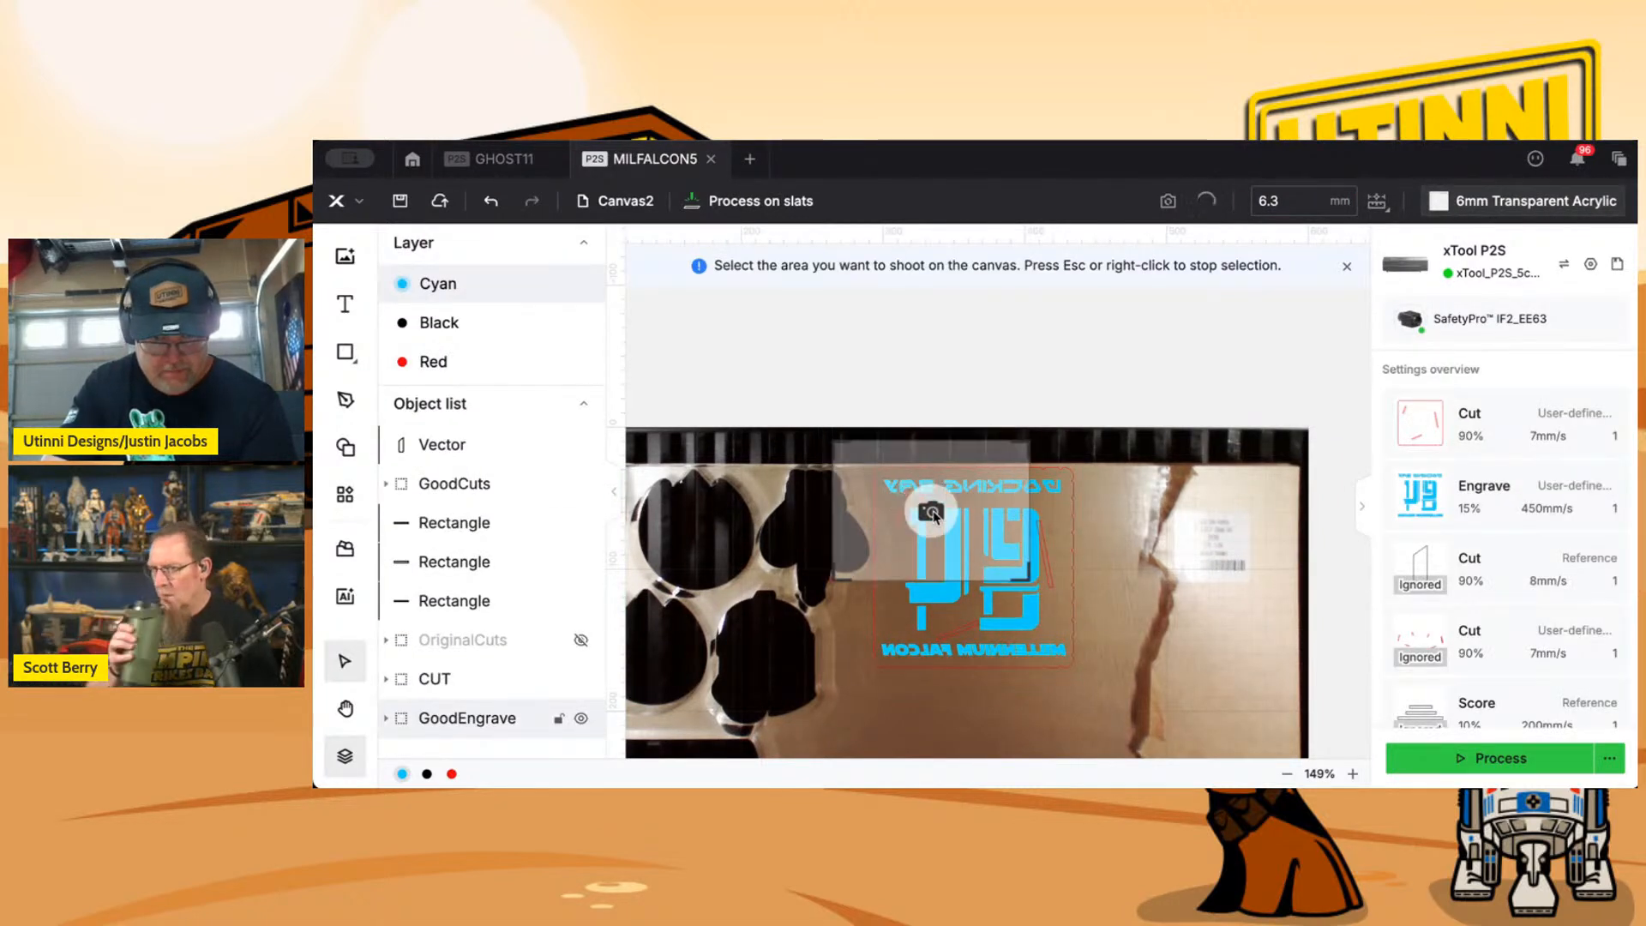
click(938, 516)
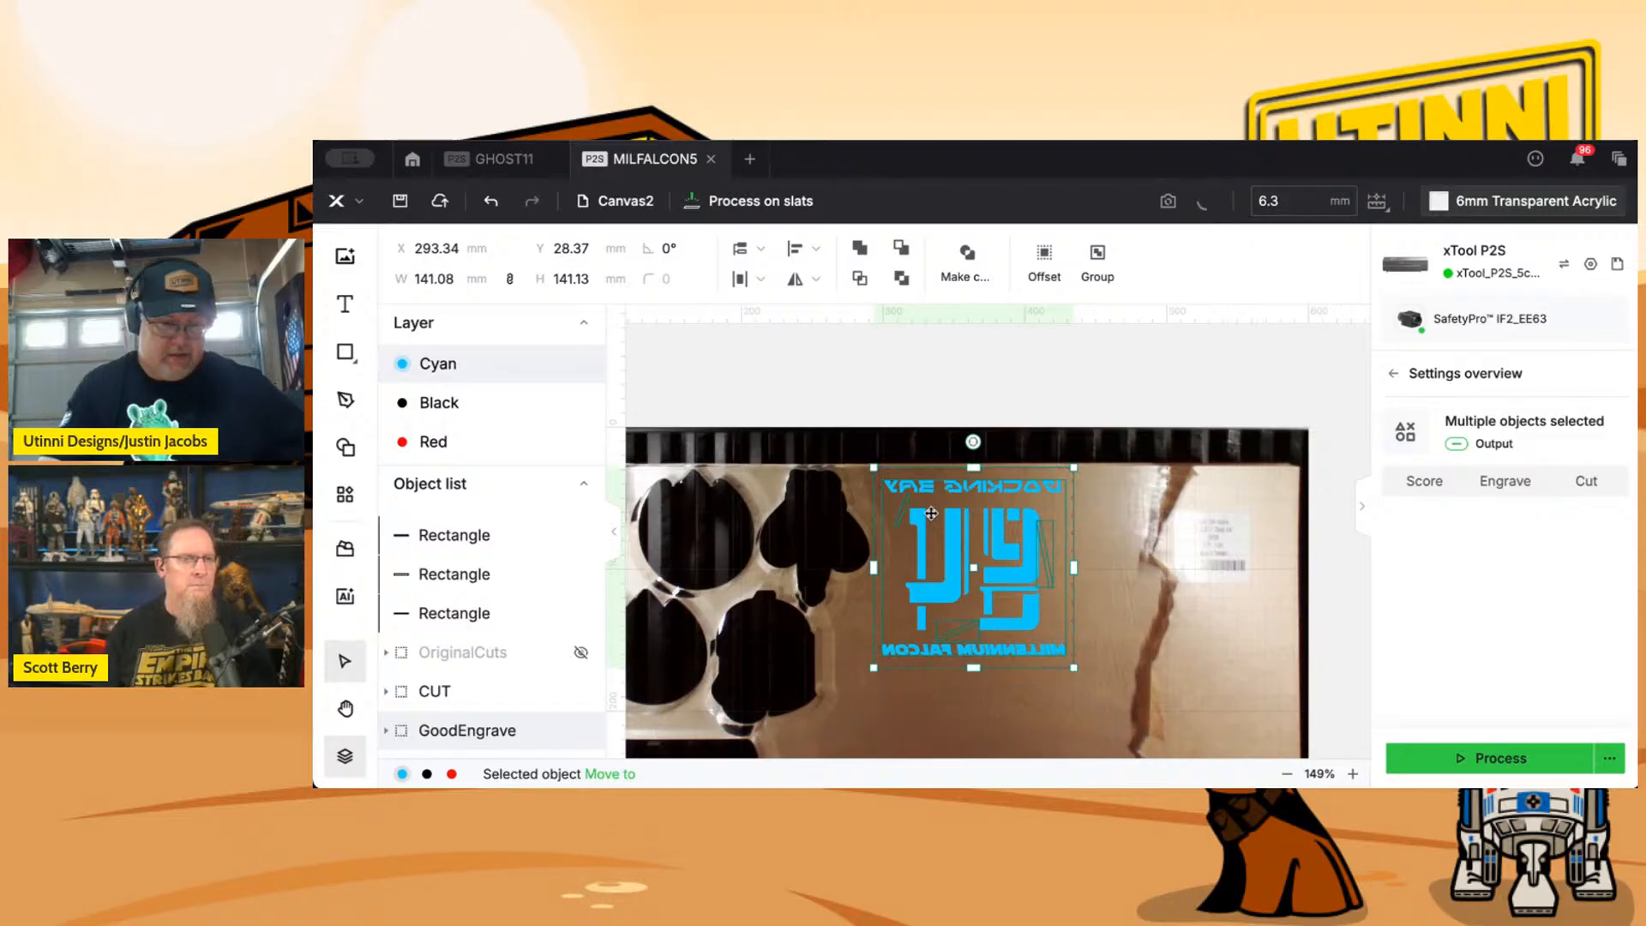
scroll(932, 519, up, 5)
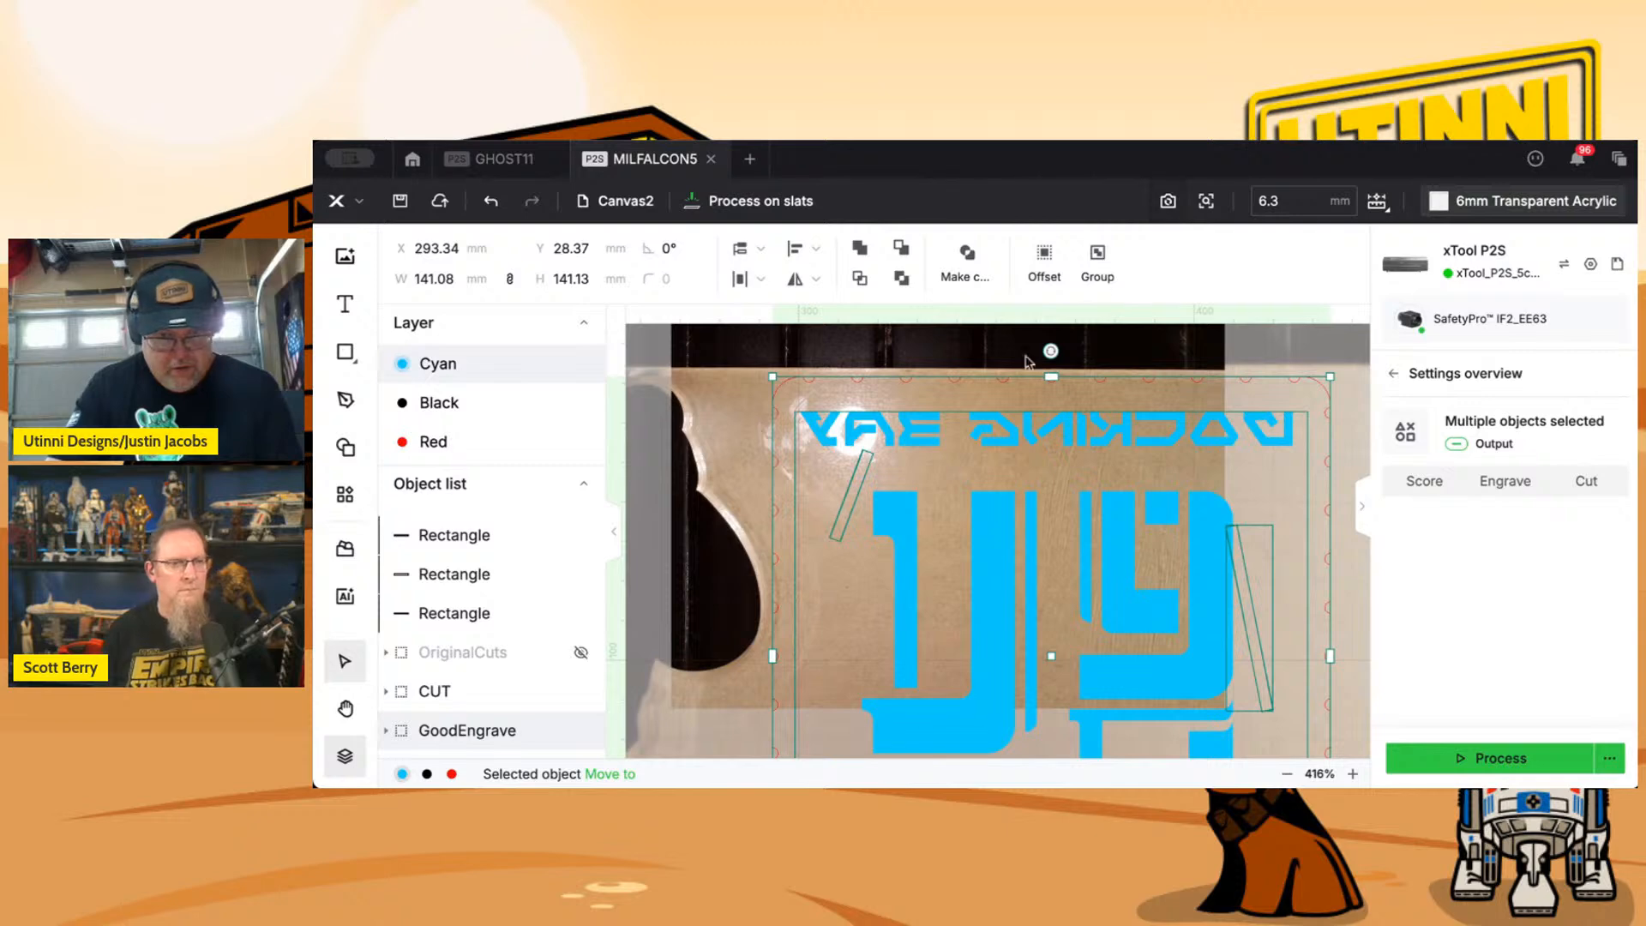
scroll(992, 416, up, 1)
scroll(992, 416, up, 3)
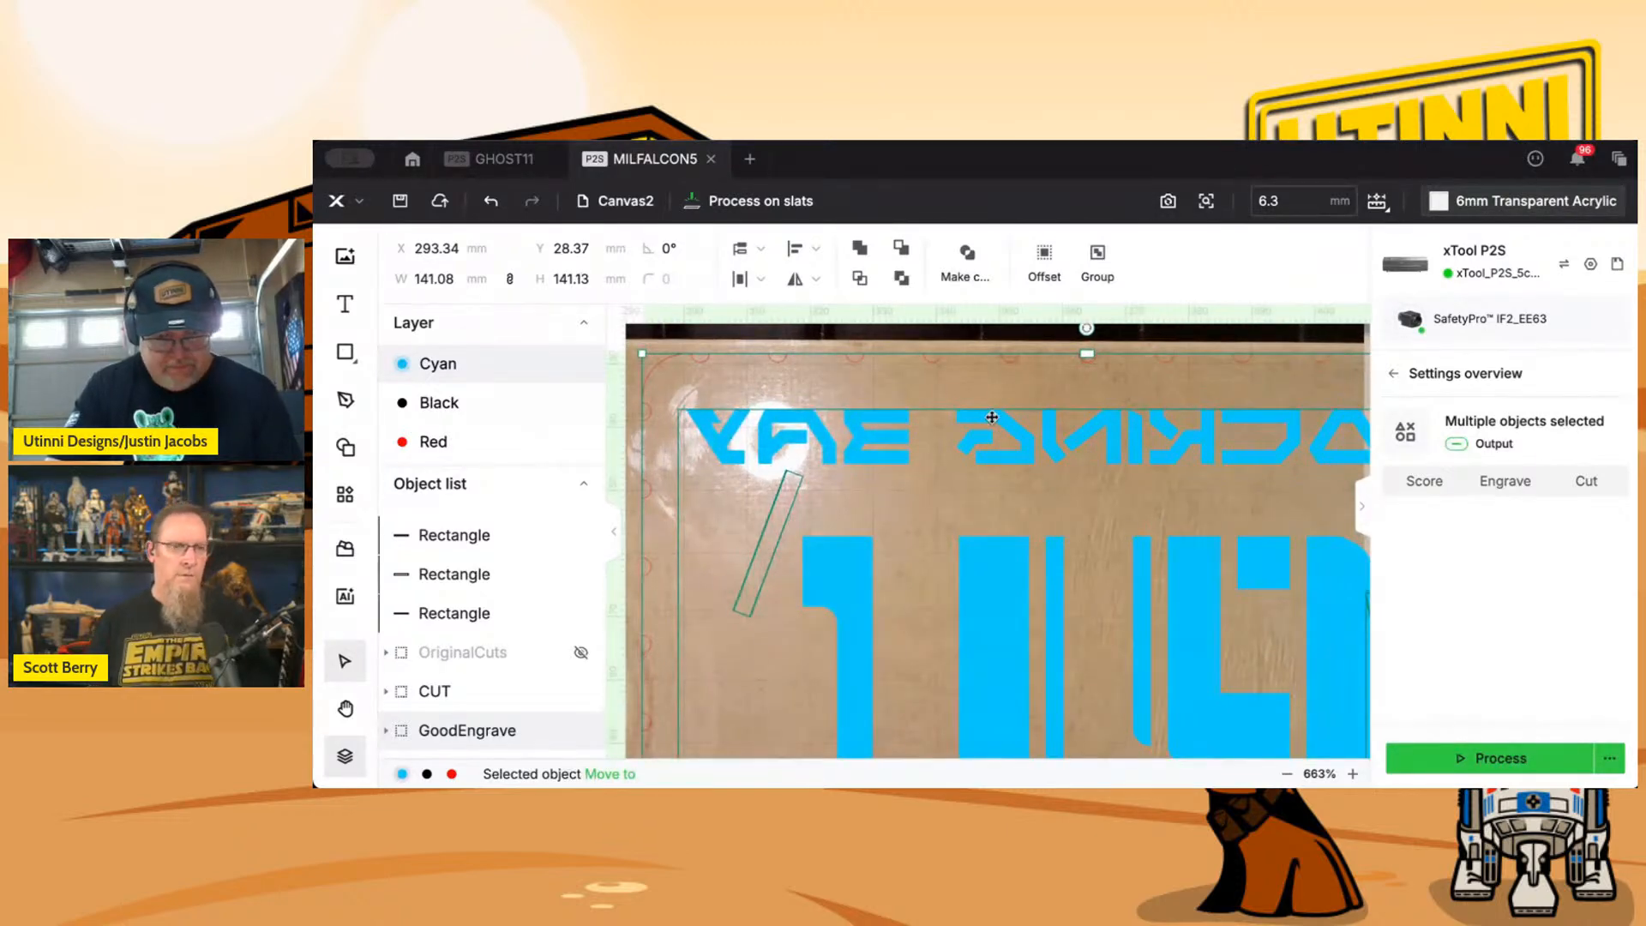
drag(948, 429, 1137, 462)
scroll(785, 482, down, 5)
scroll(784, 486, up, 6)
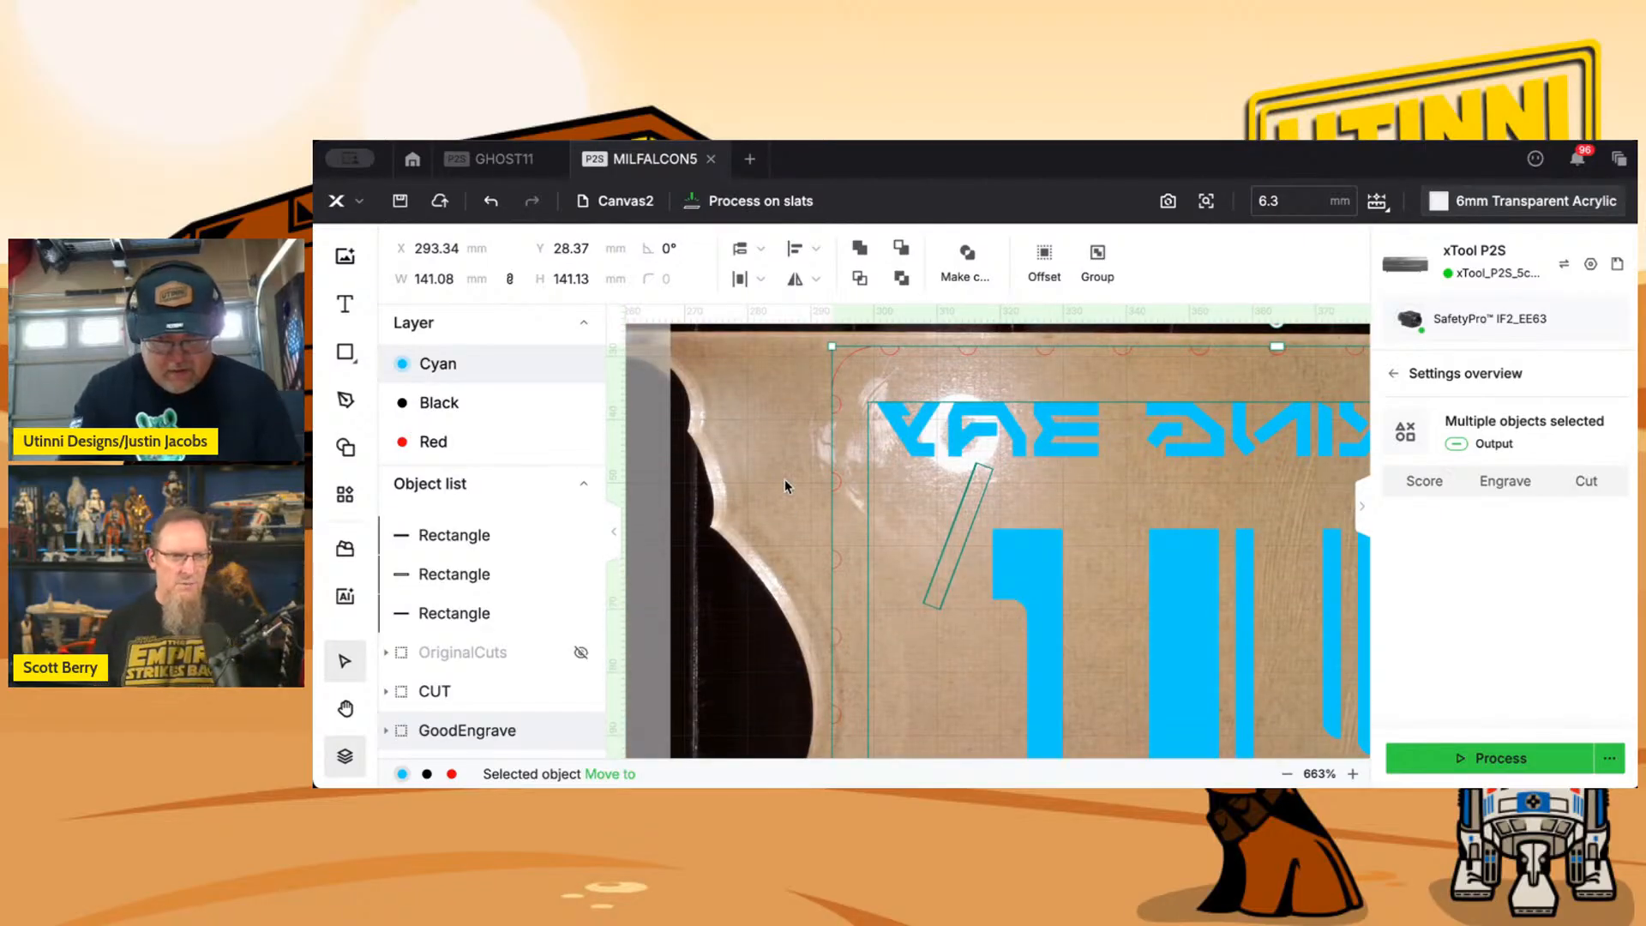
key(Up)
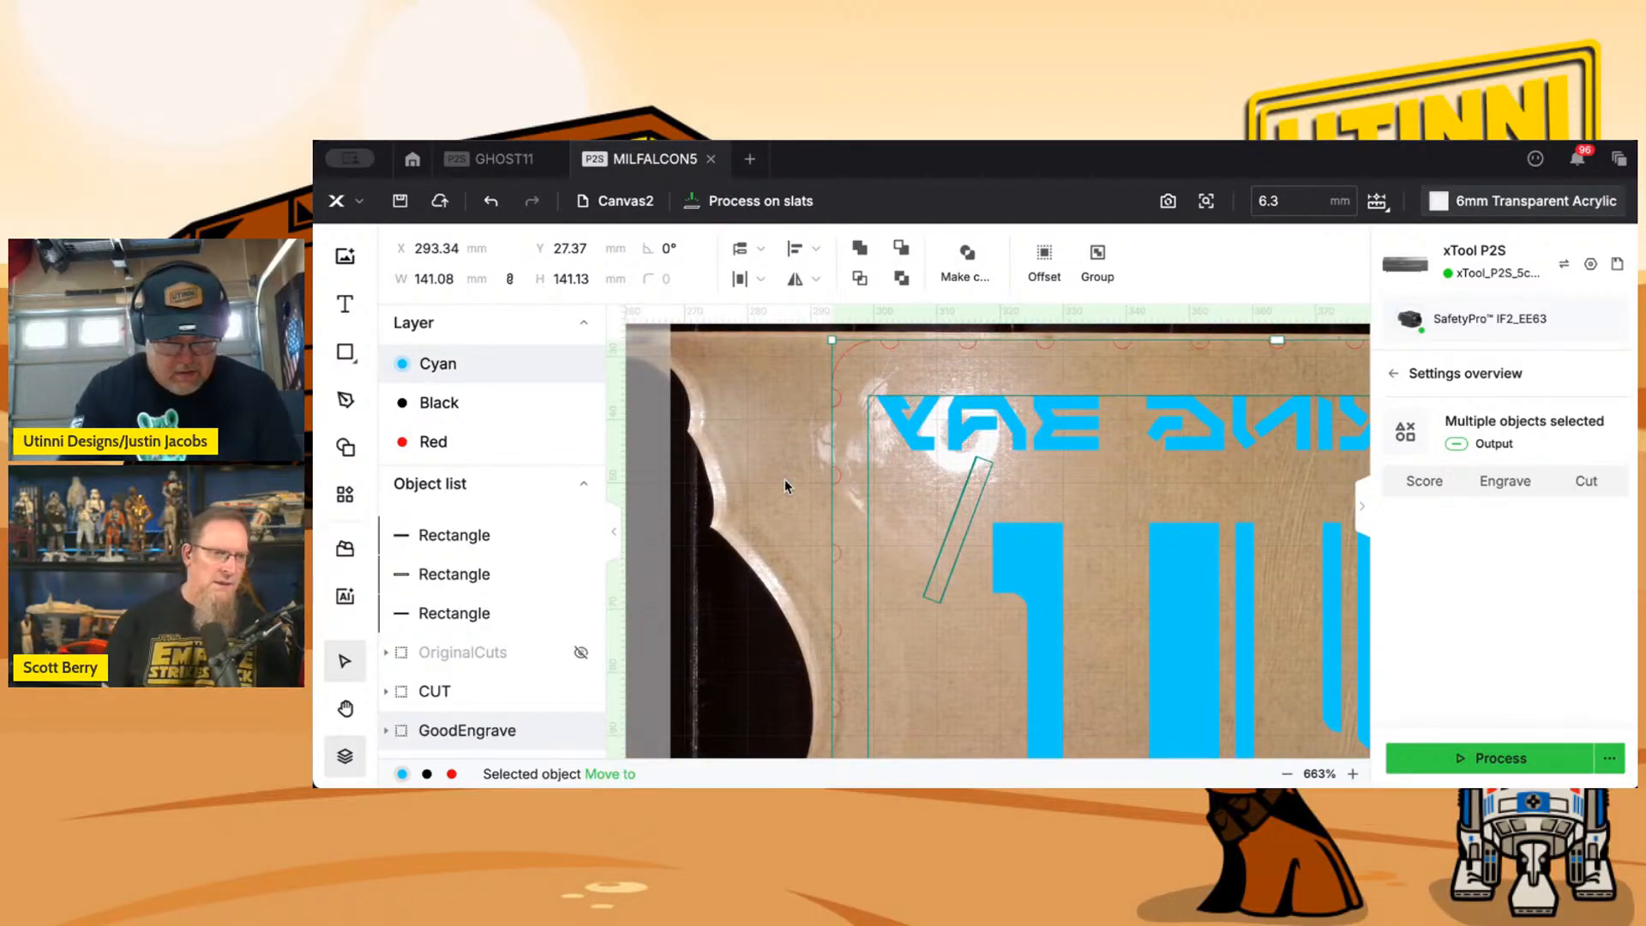
key(Left)
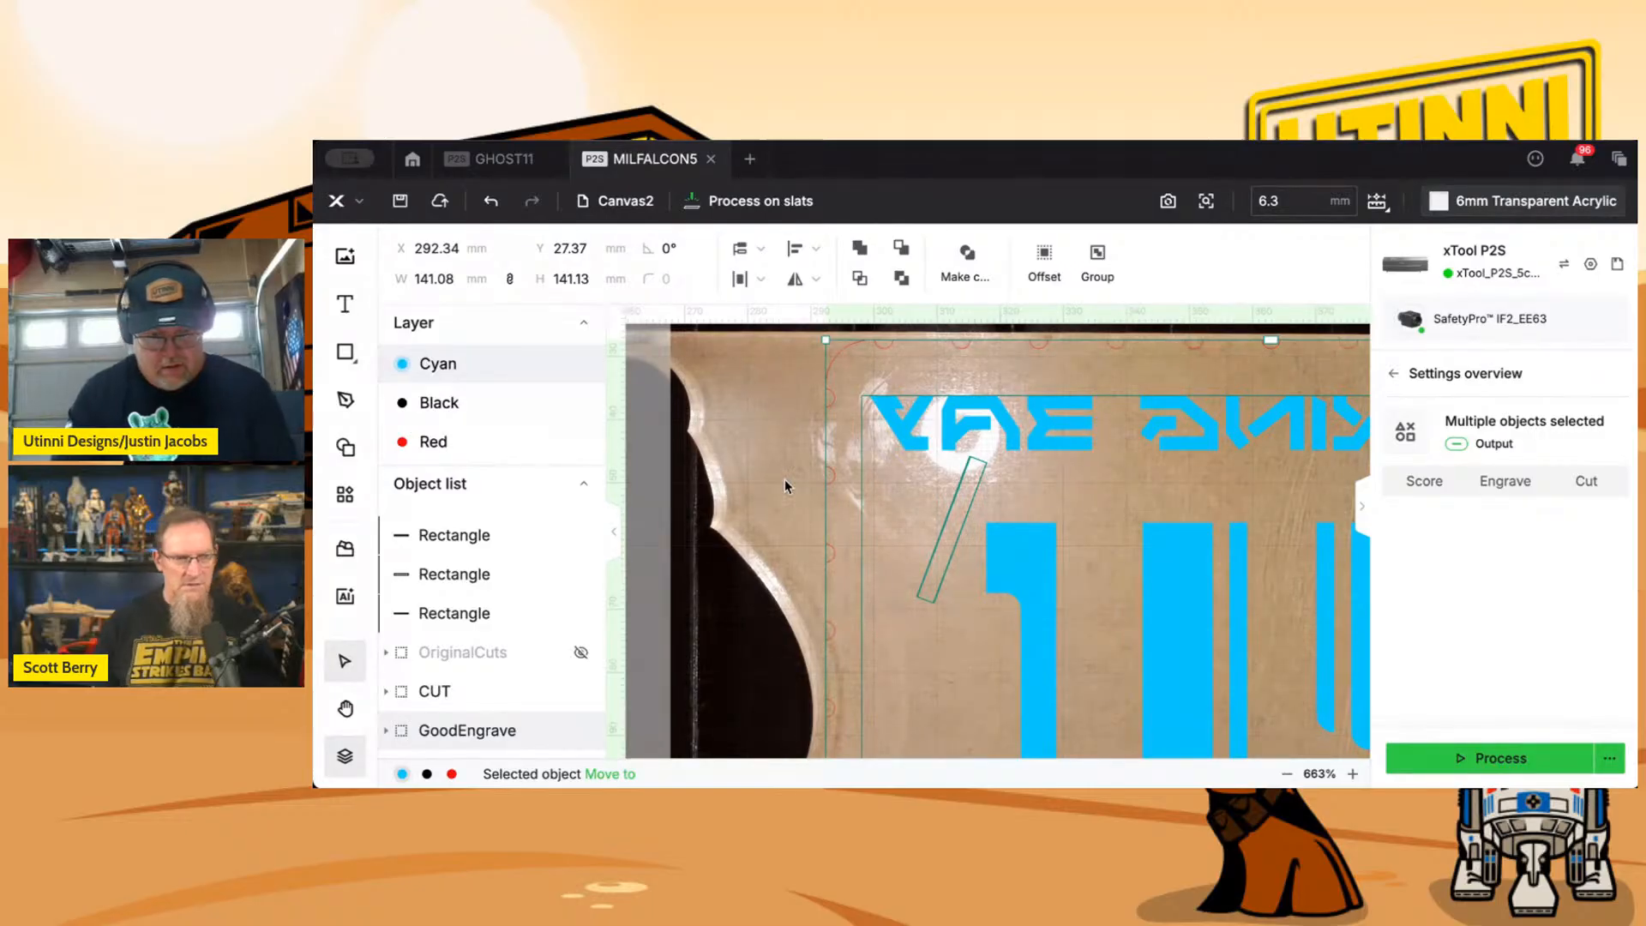
Set the height of the shortest, topmost slot rectangle outside the bed area to 2.5 mm.
scroll(785, 482, down, 5)
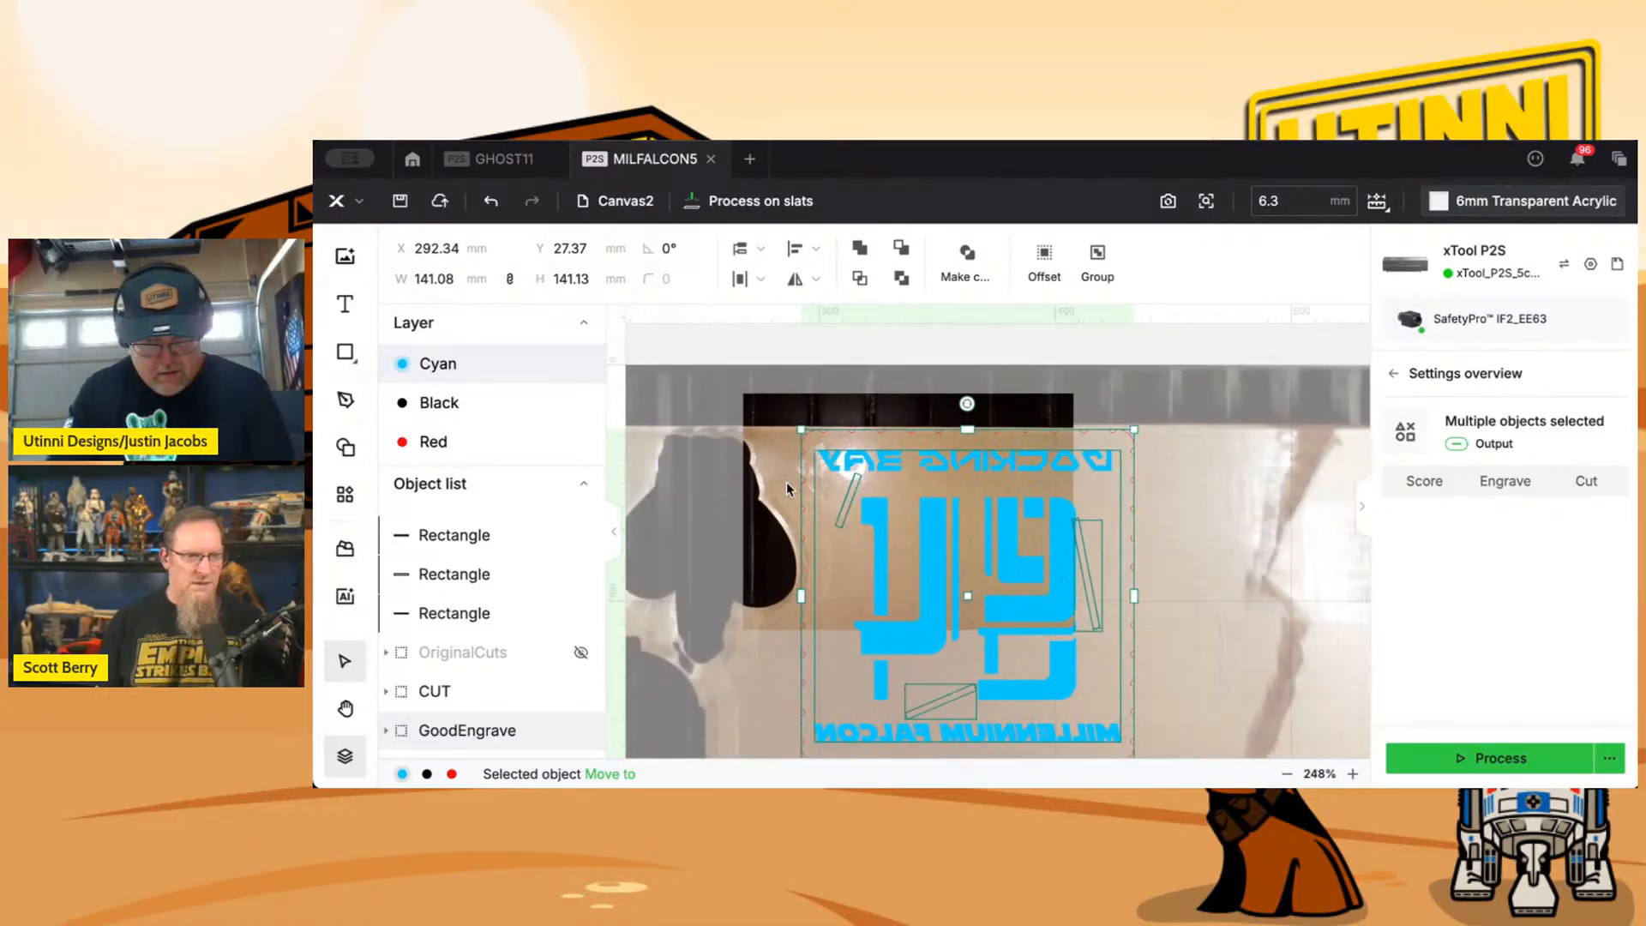
scroll(980, 524, down, 3)
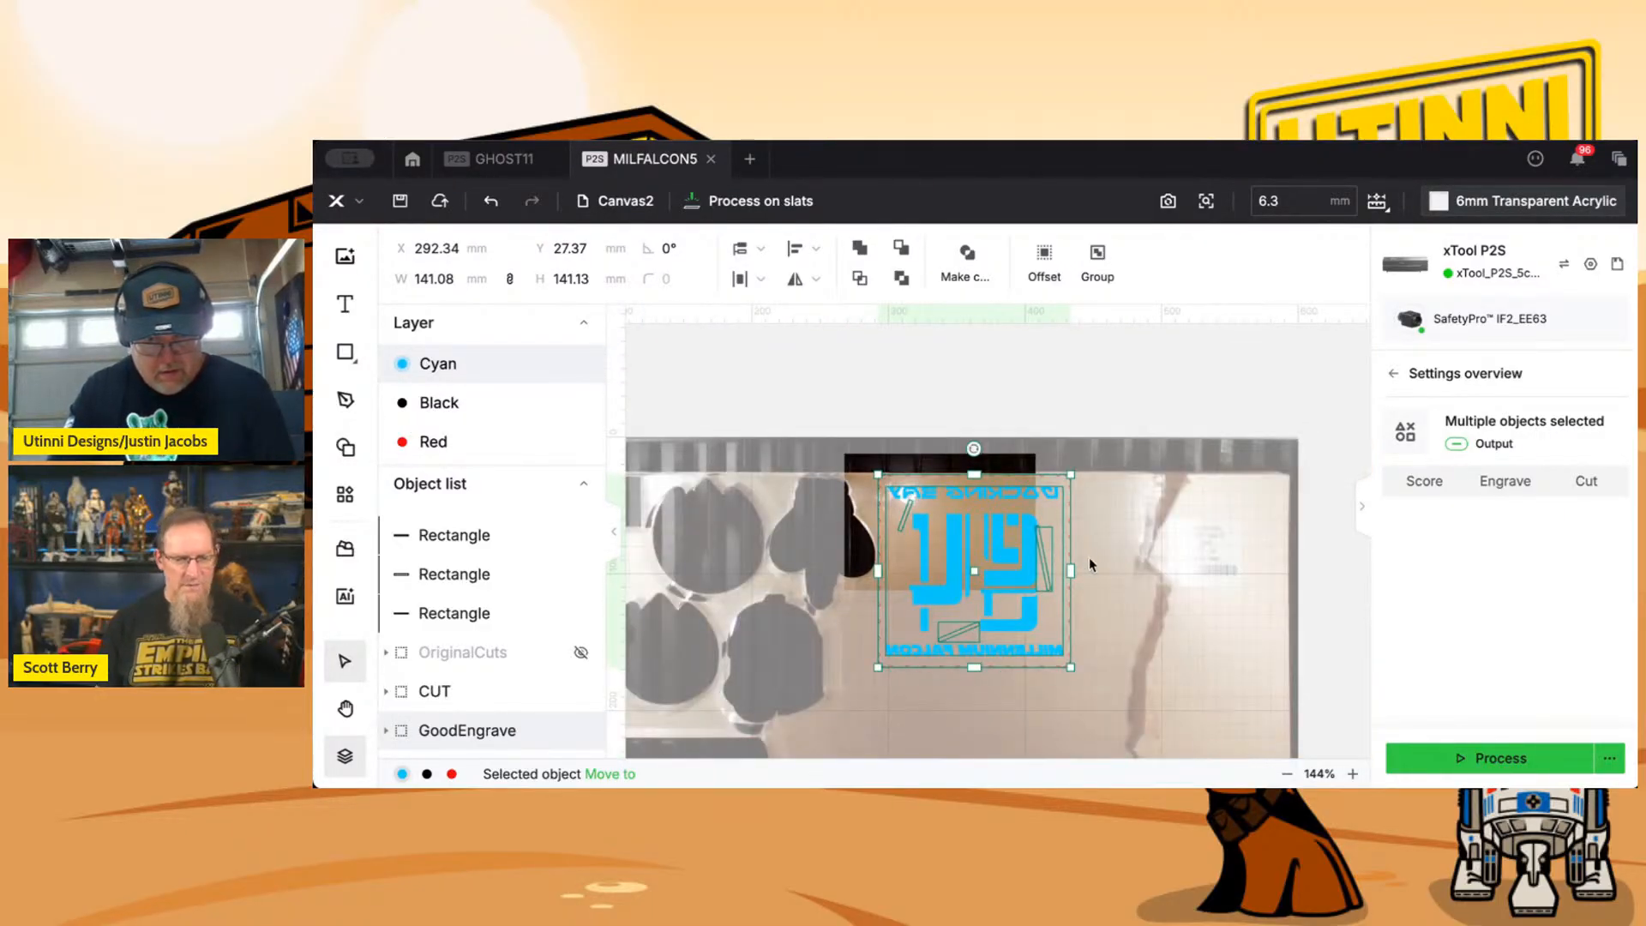
click(1096, 566)
drag(1103, 562, 1268, 570)
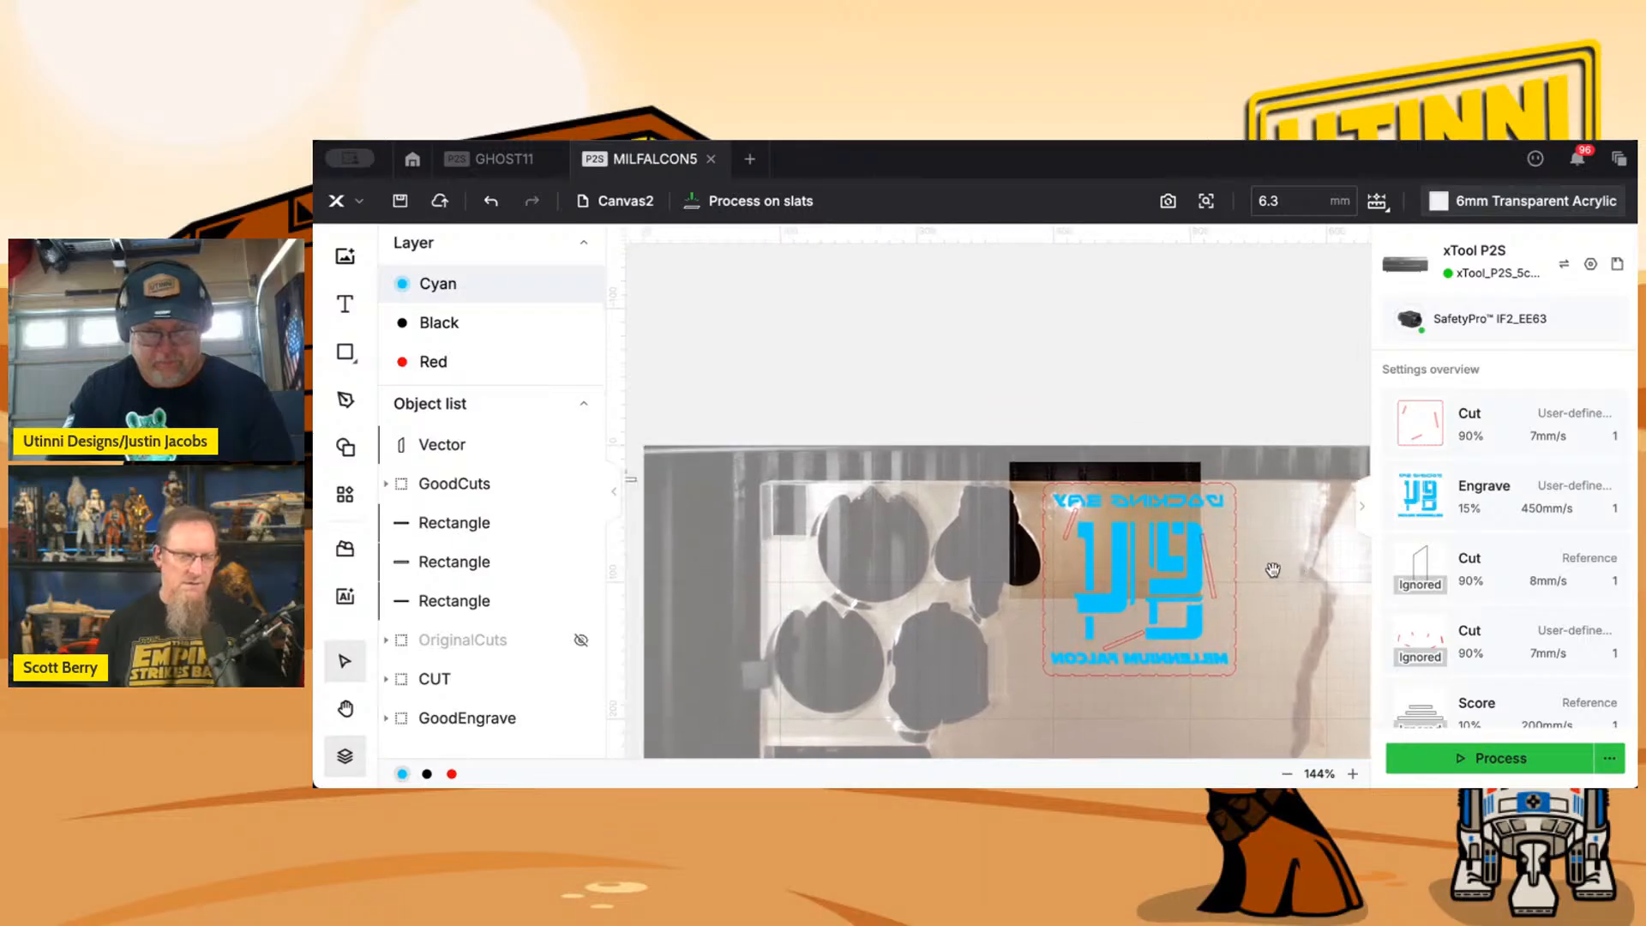
scroll(943, 570, down, 1)
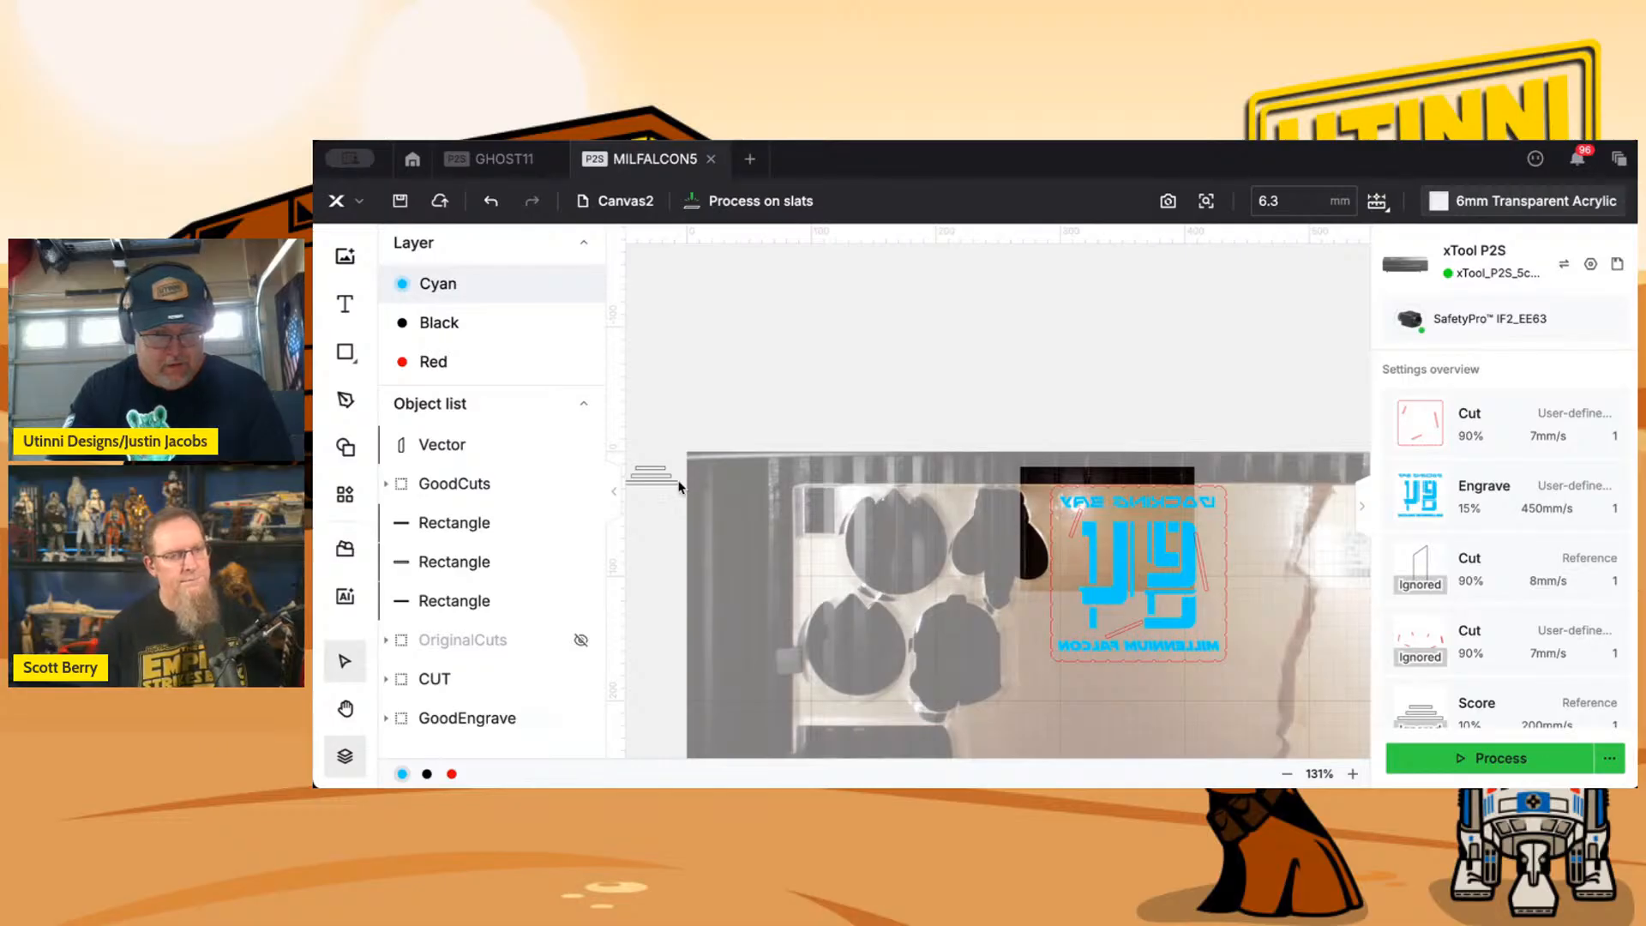
click(656, 470)
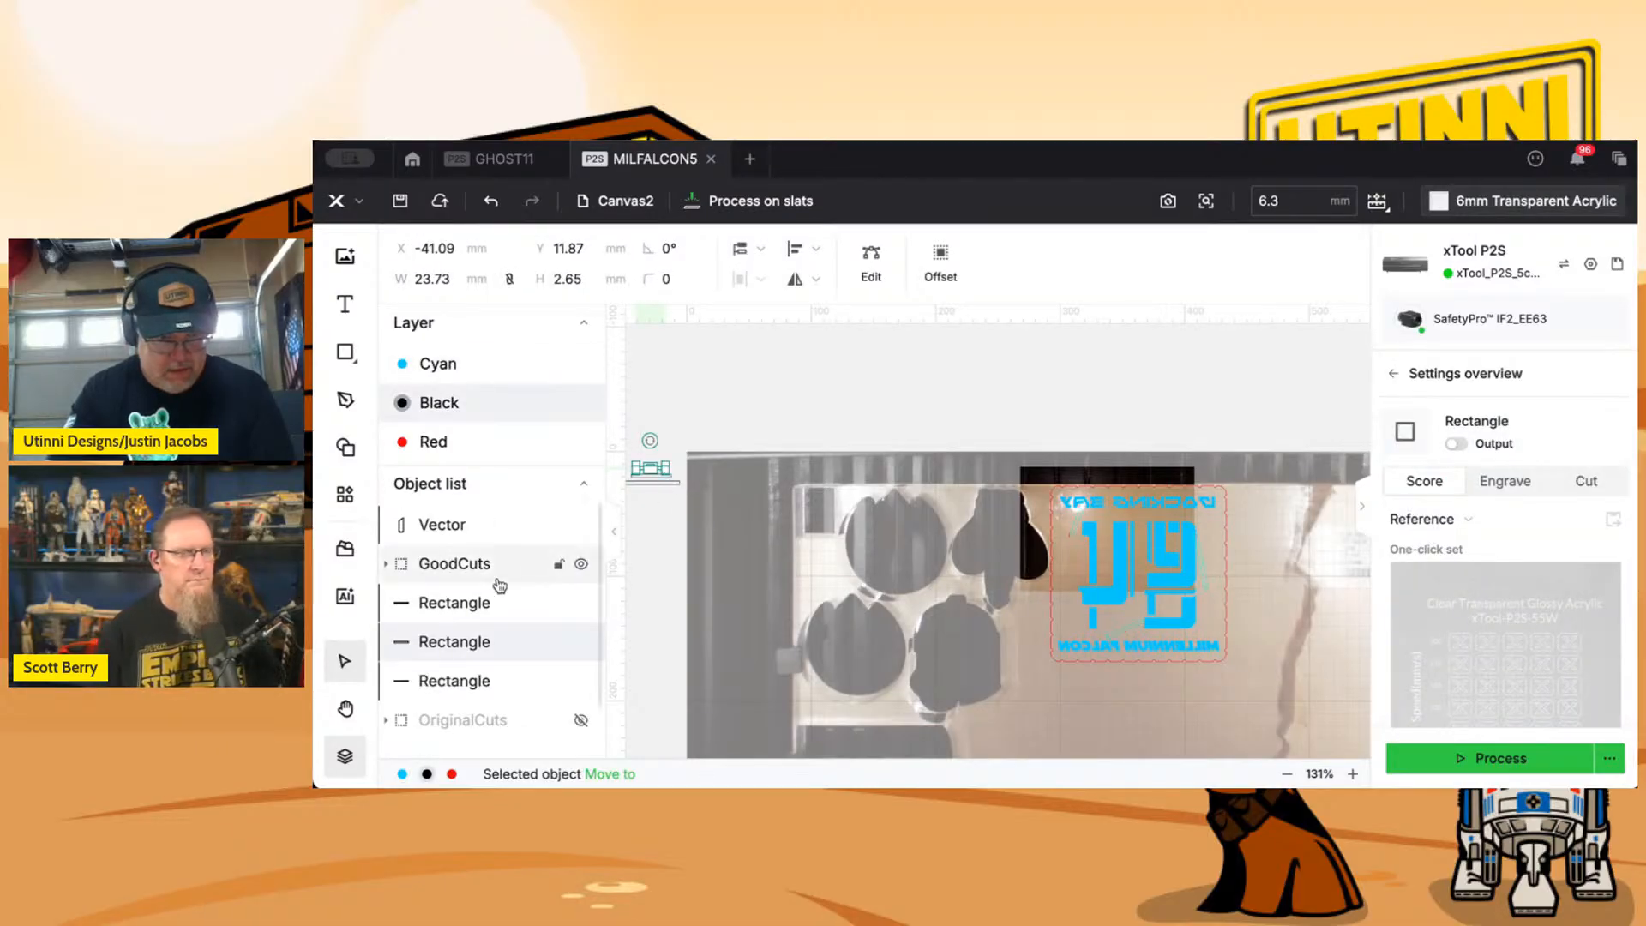
mouse_move(477, 606)
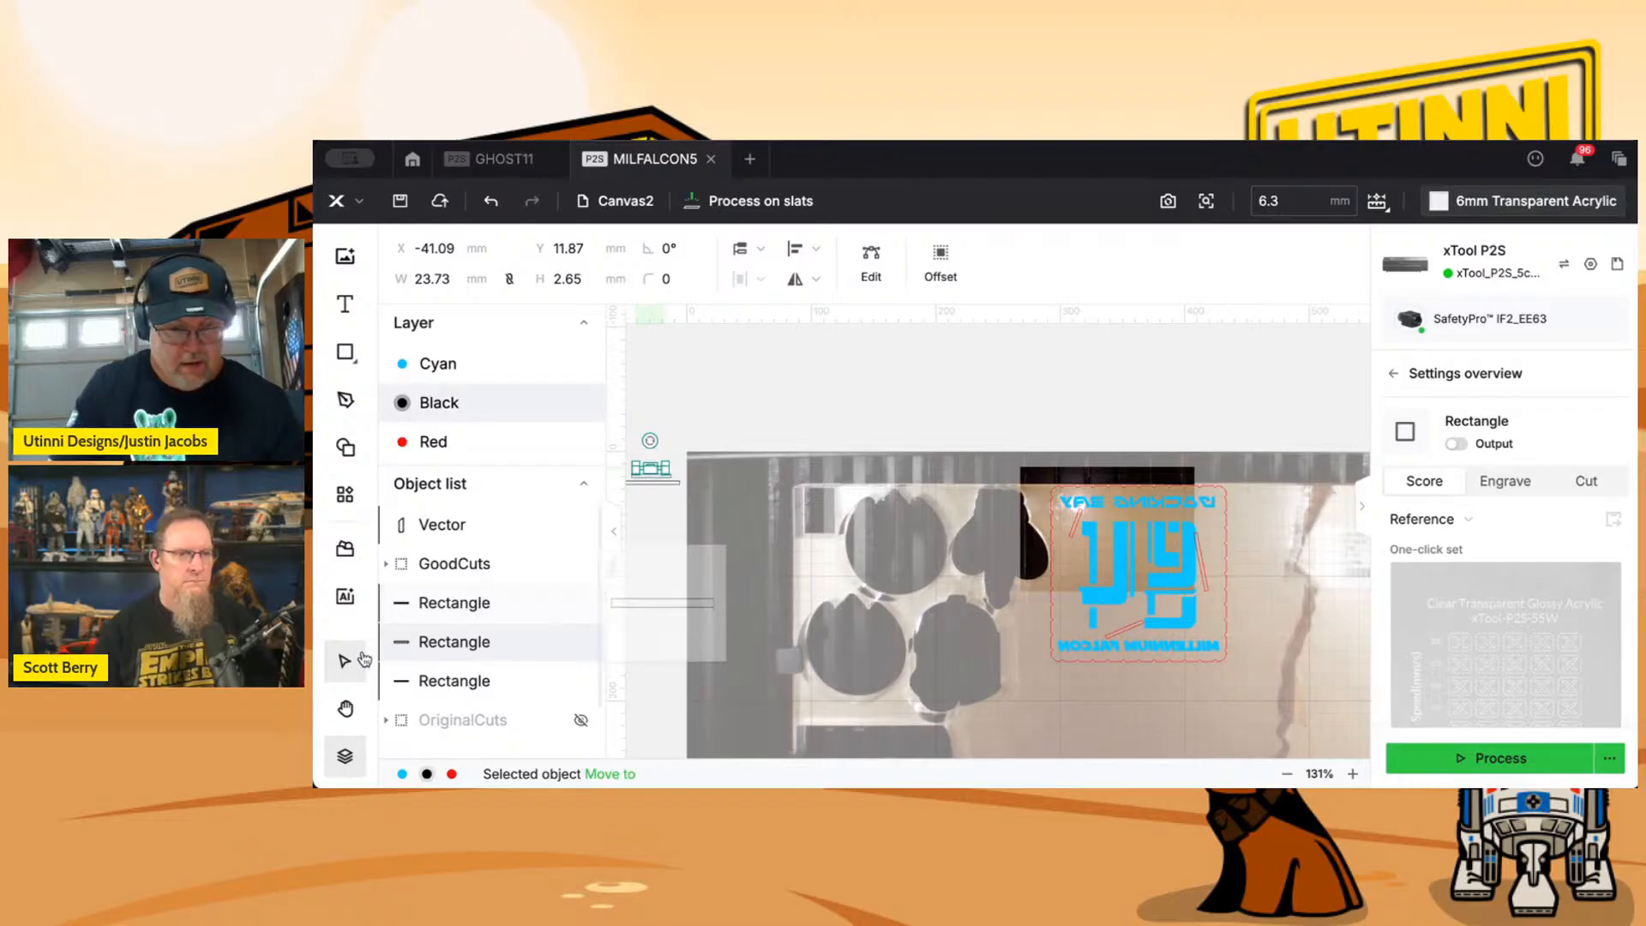
scroll(650, 516, up, 1)
scroll(650, 515, up, 3)
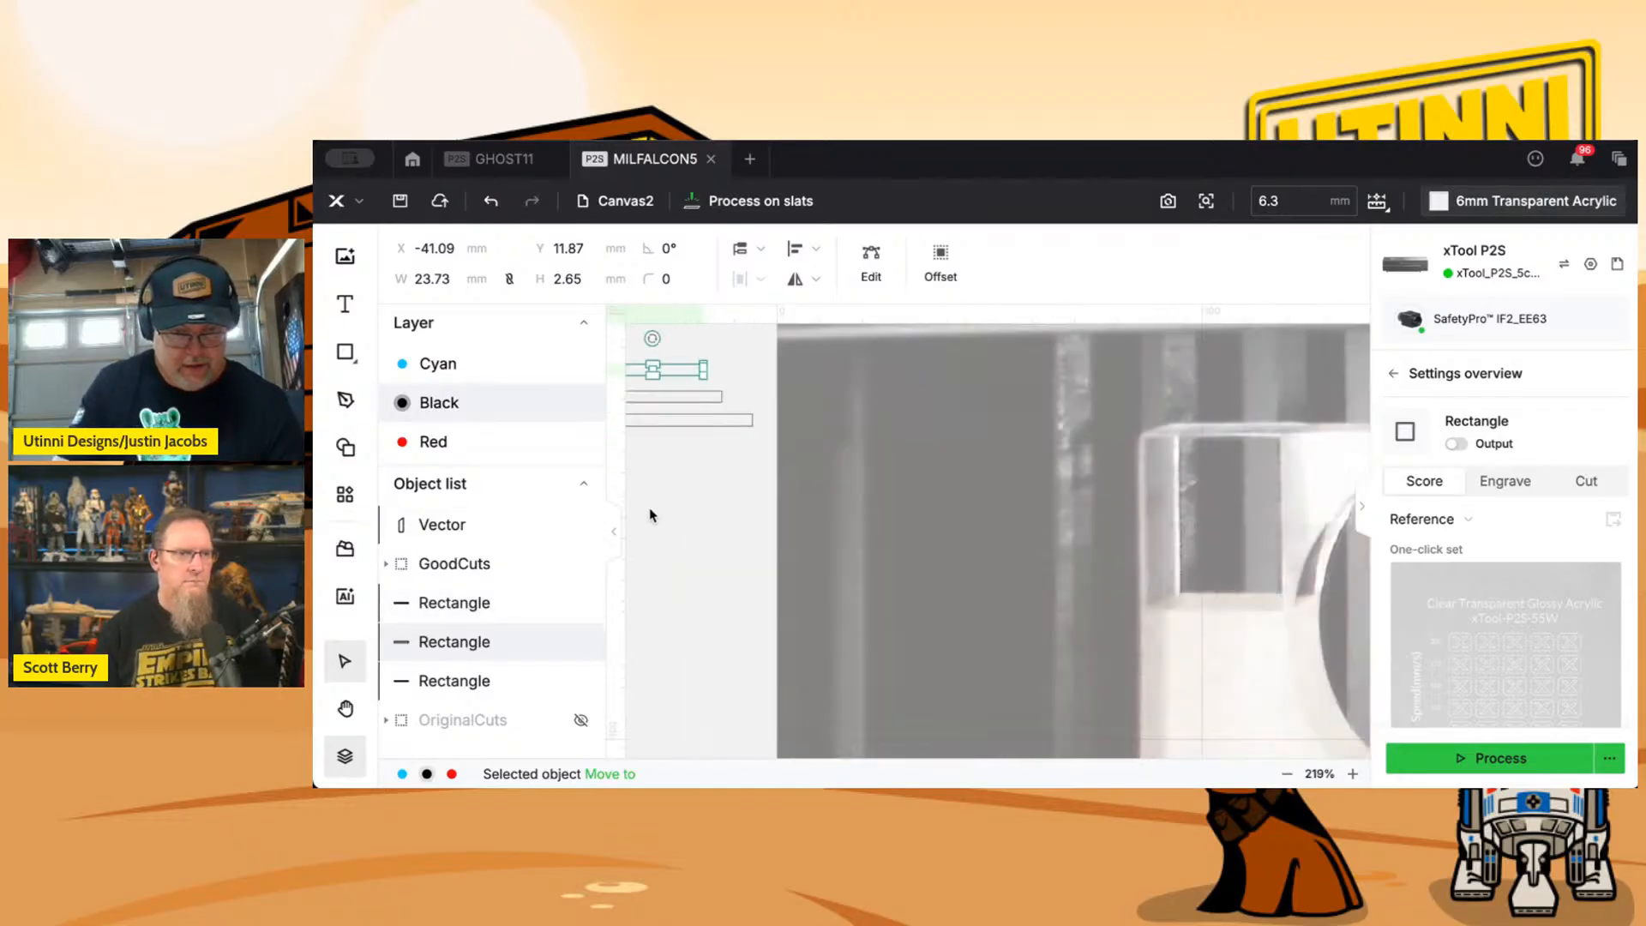
drag(709, 500, 951, 552)
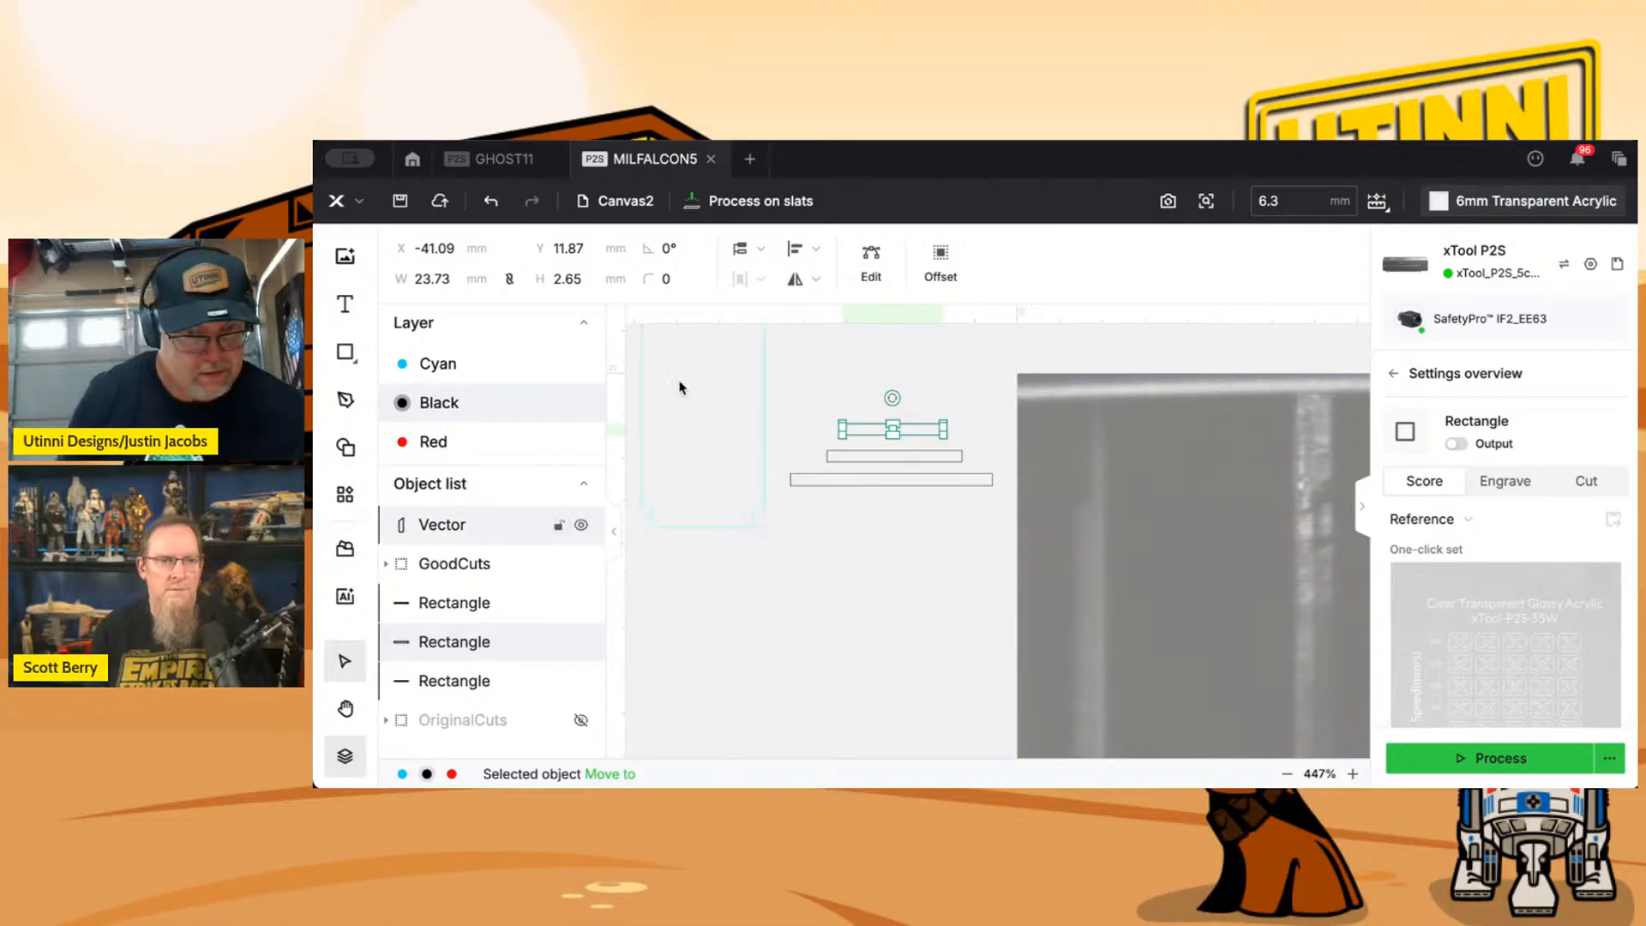
click(599, 277)
click(599, 277)
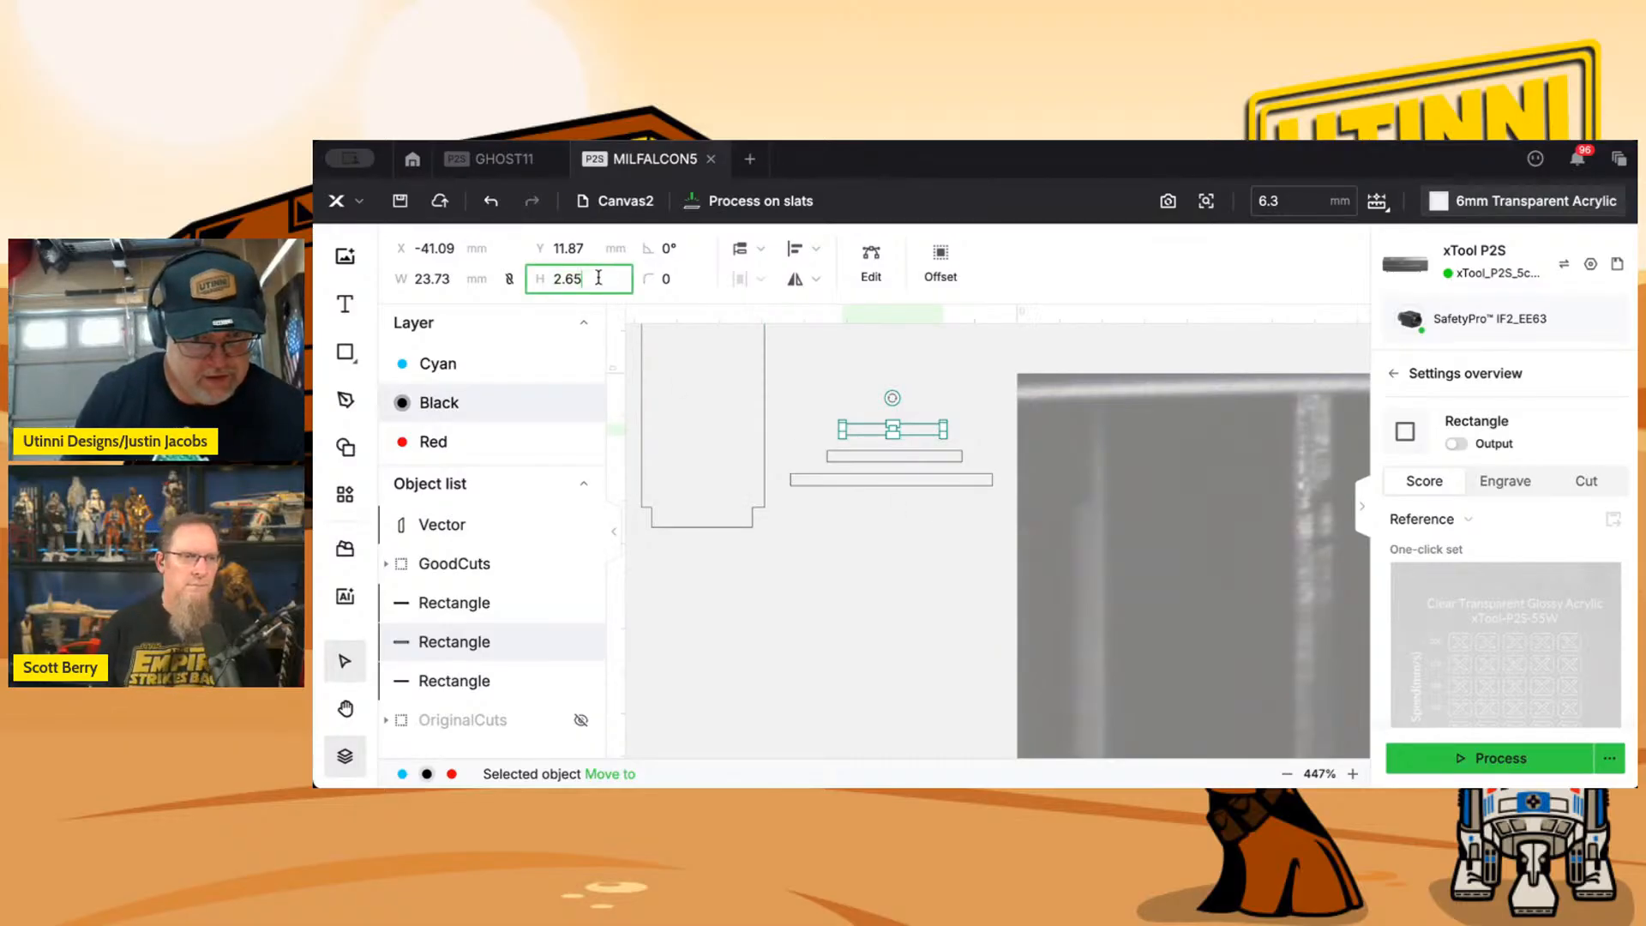
key(BackSpace)
key(BackSpace)
text(5)
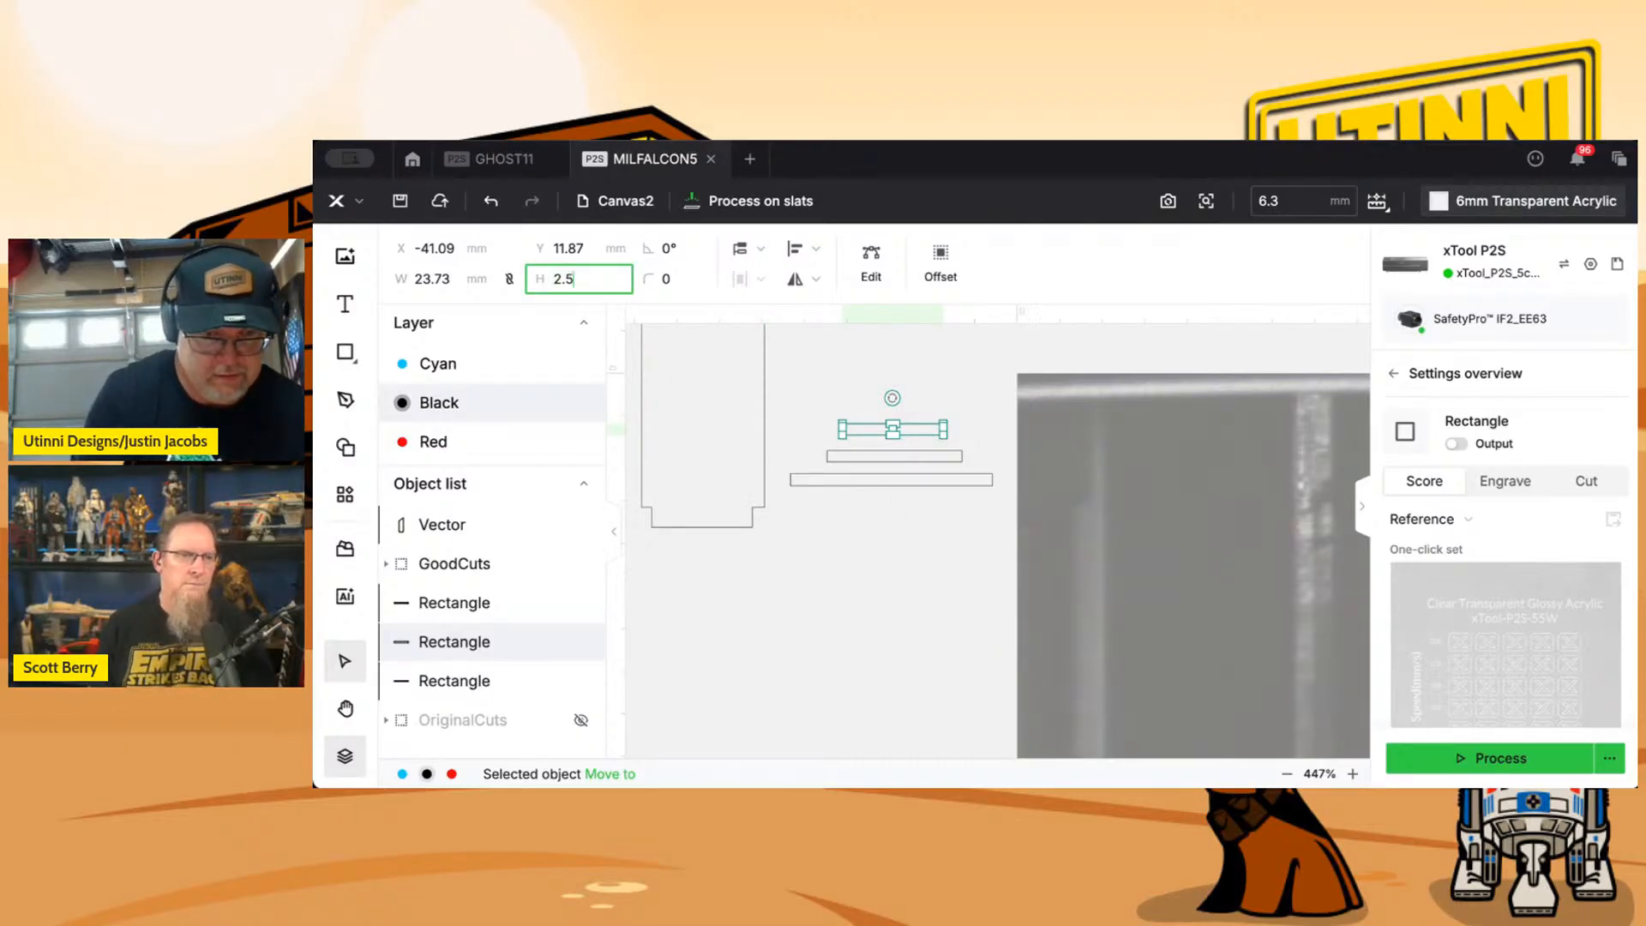
key(Return)
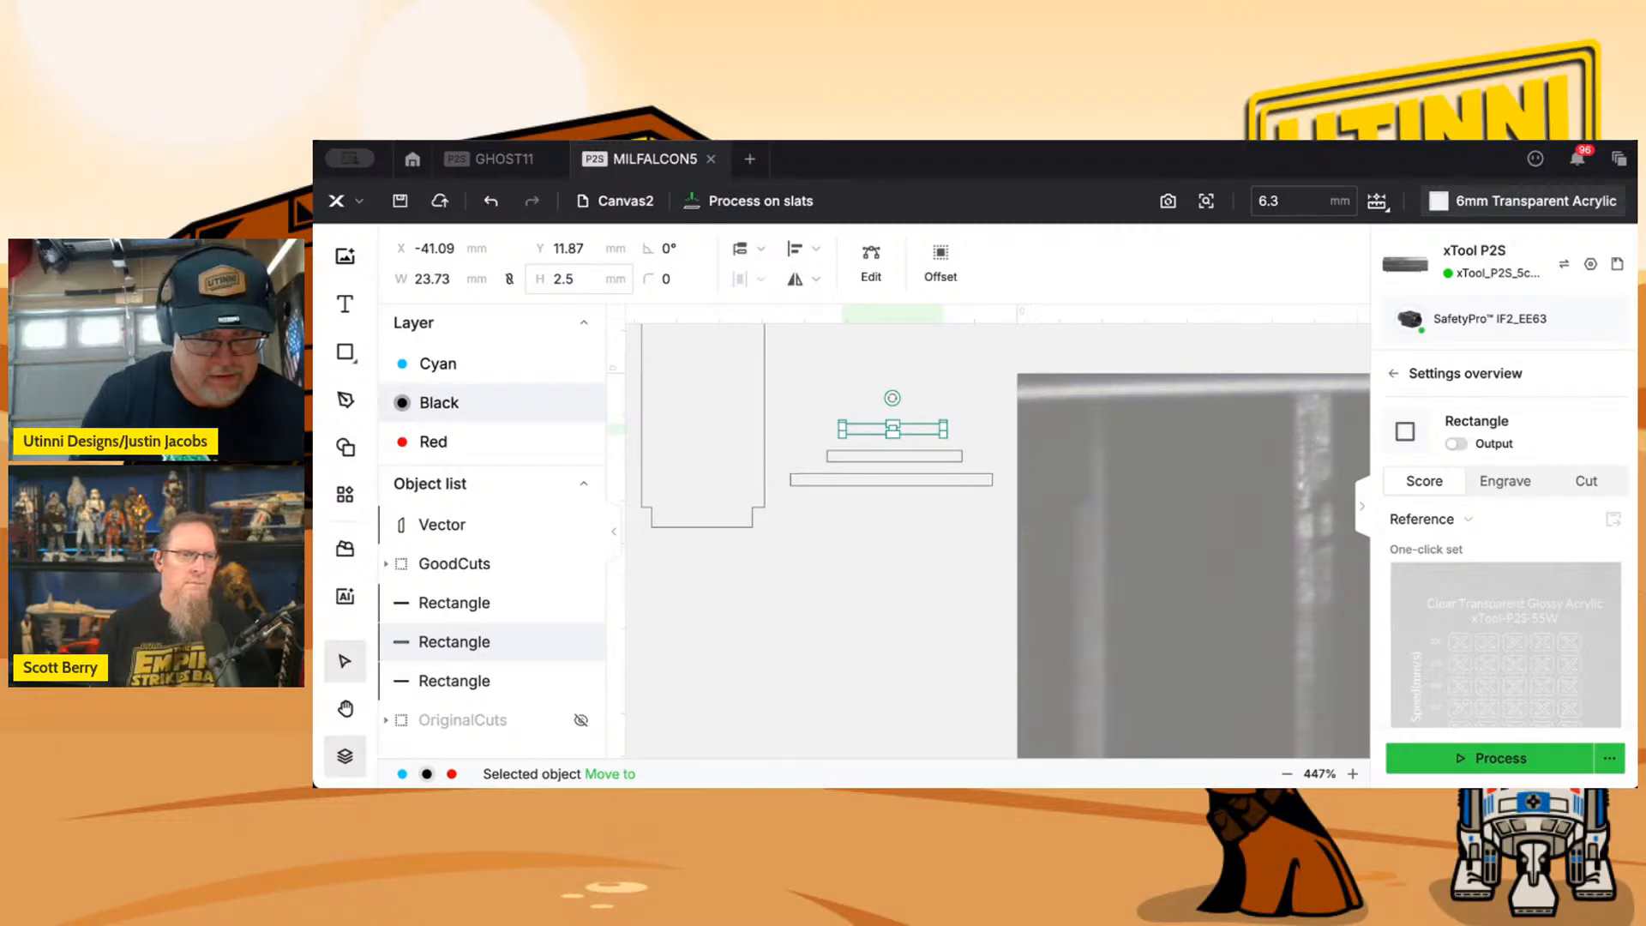
Set the height of the middle slot rectangle outside the bed area to 2.46 mm.
click(838, 454)
click(838, 457)
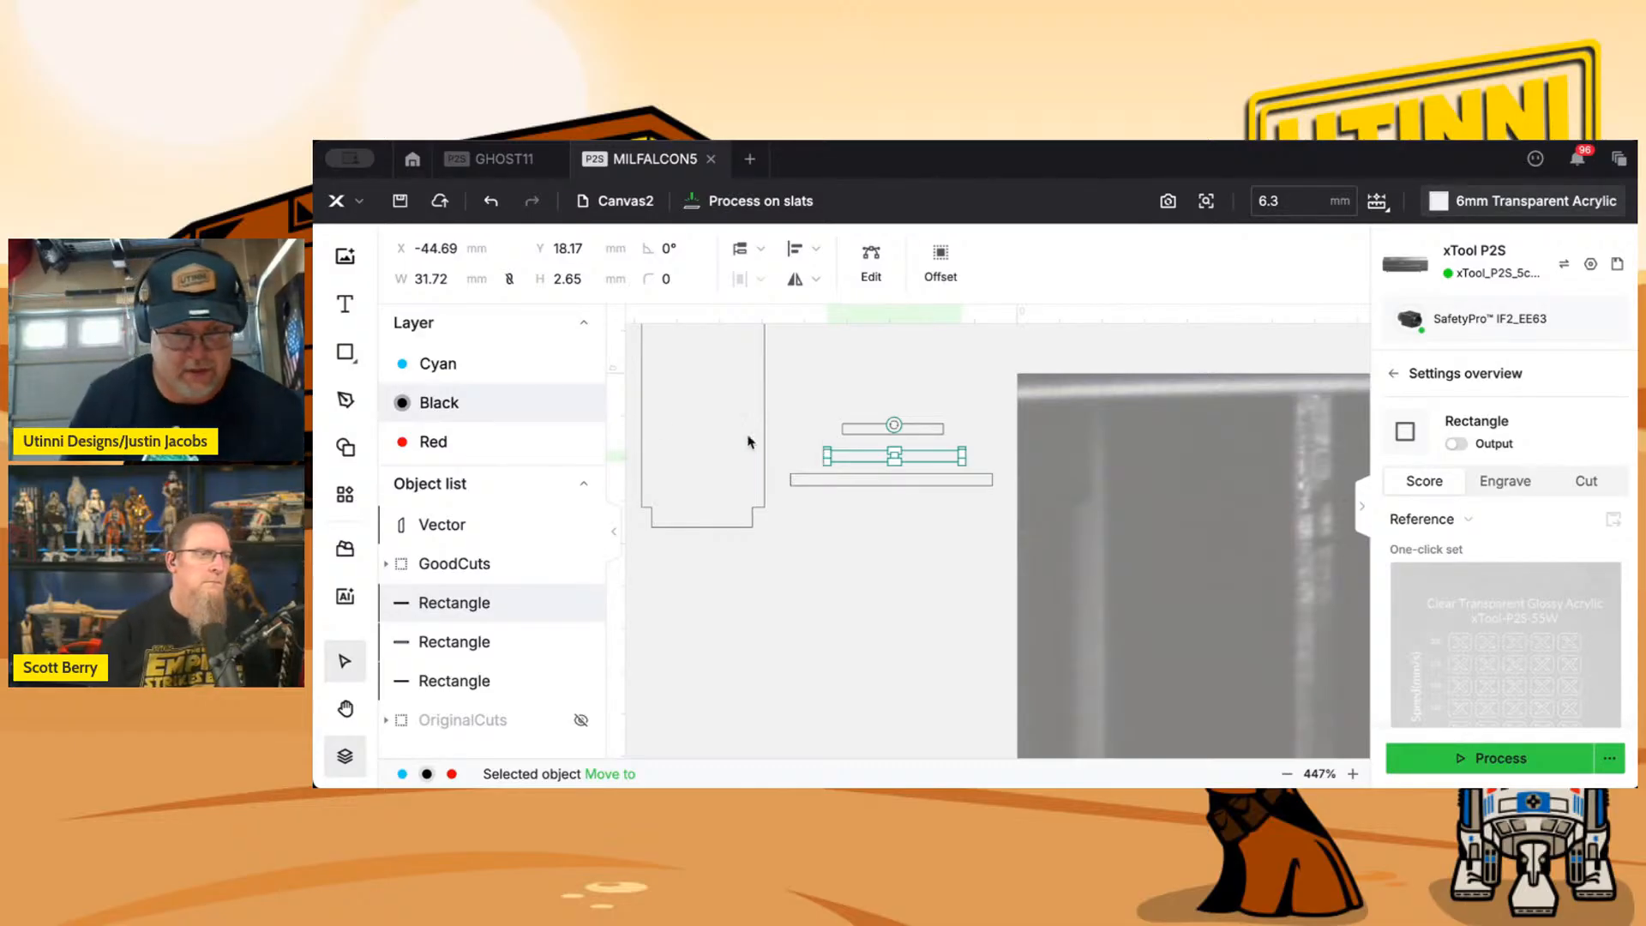
drag(592, 278, 493, 278)
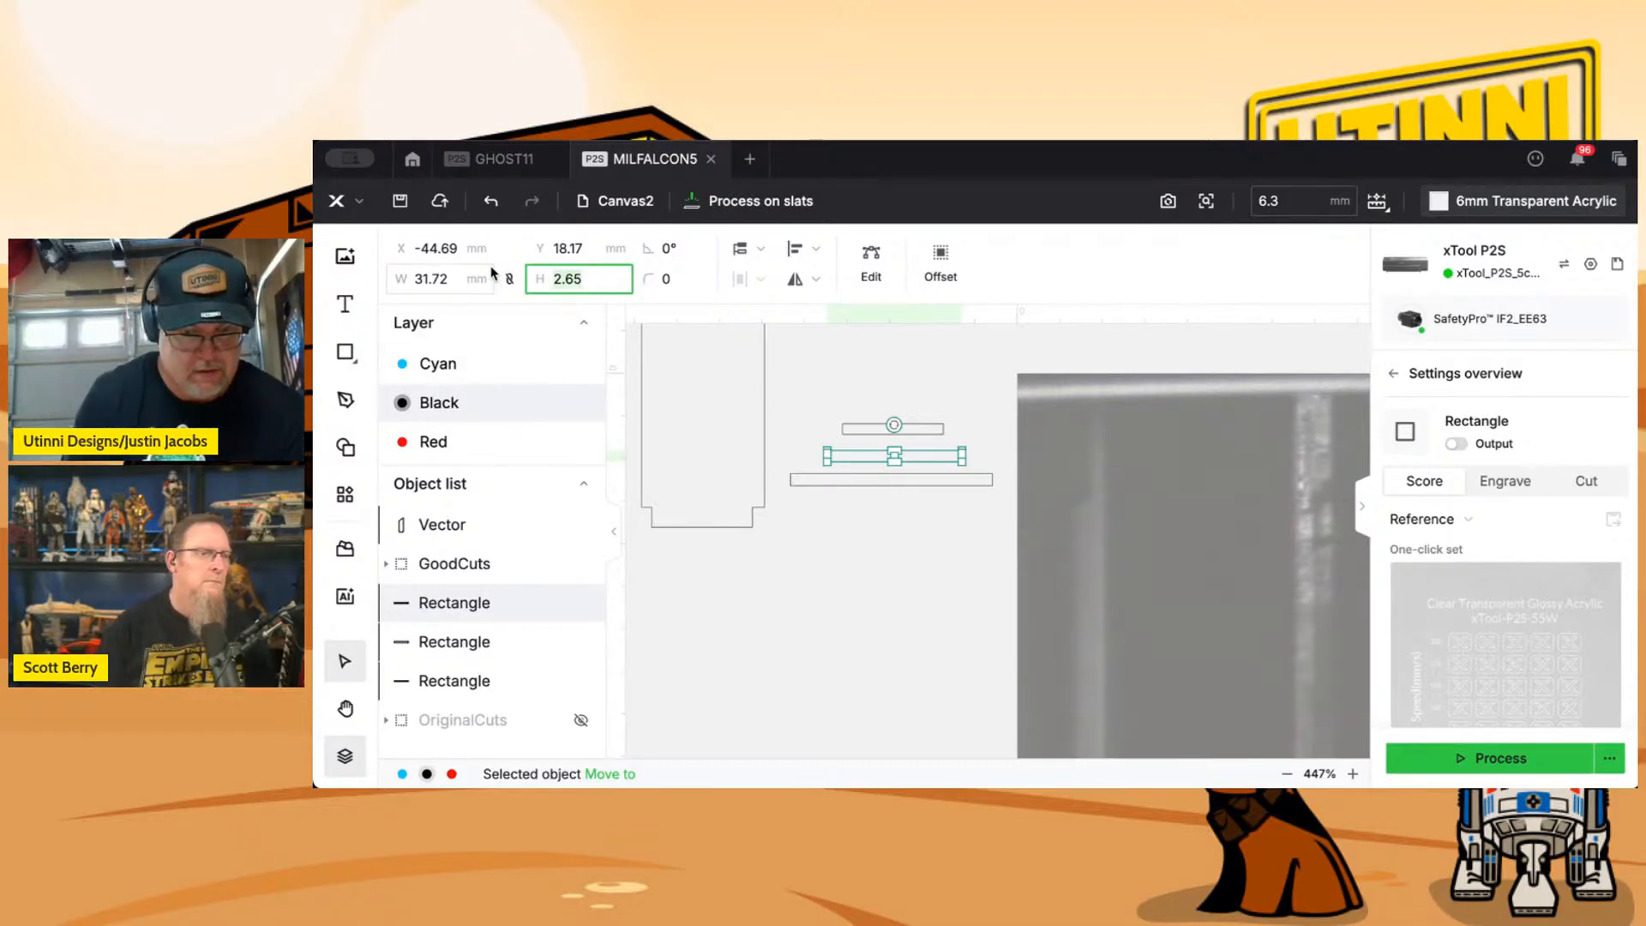
text(2.46)
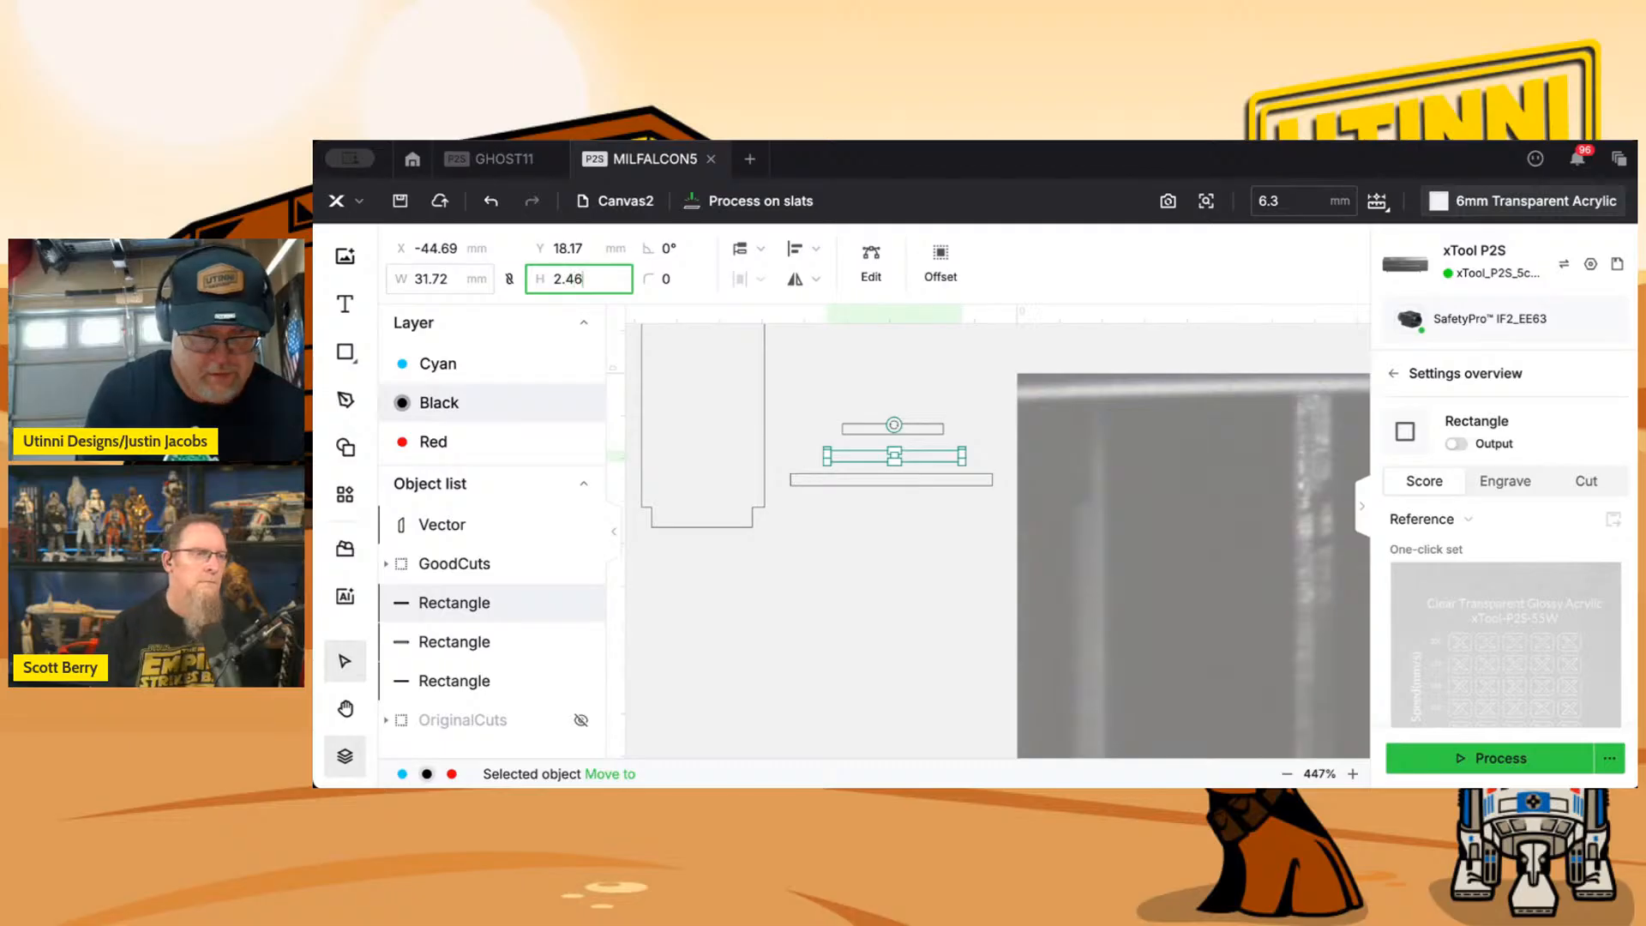
click(463, 275)
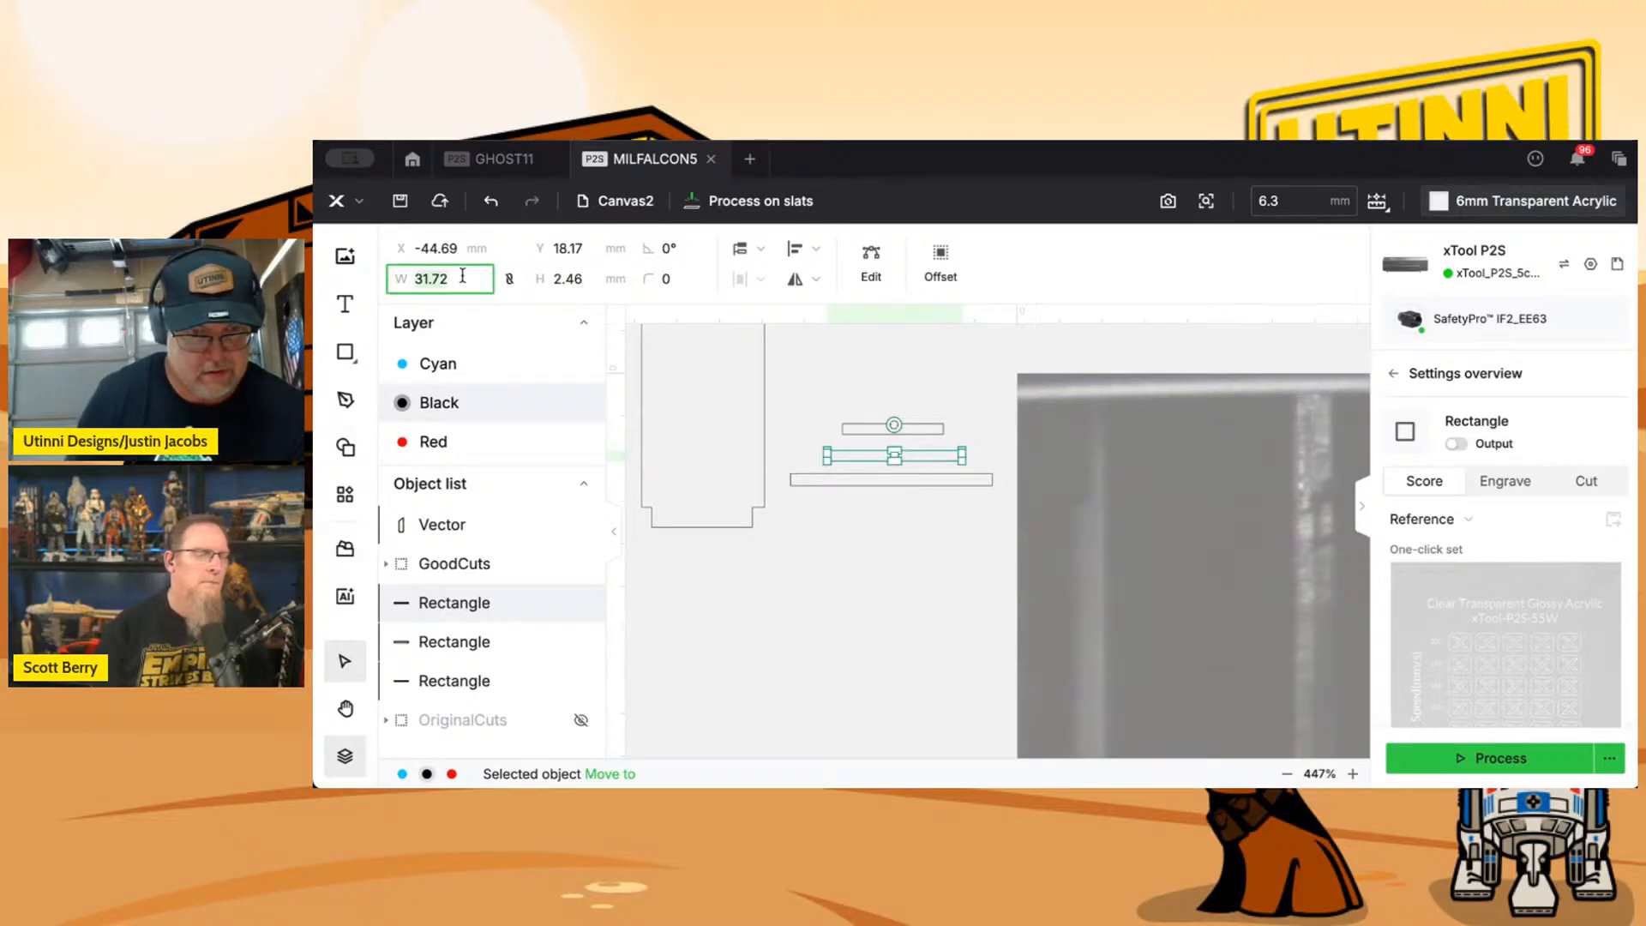
Select the three slot rectangles one by one to check and compare their widths and heights.
click(809, 480)
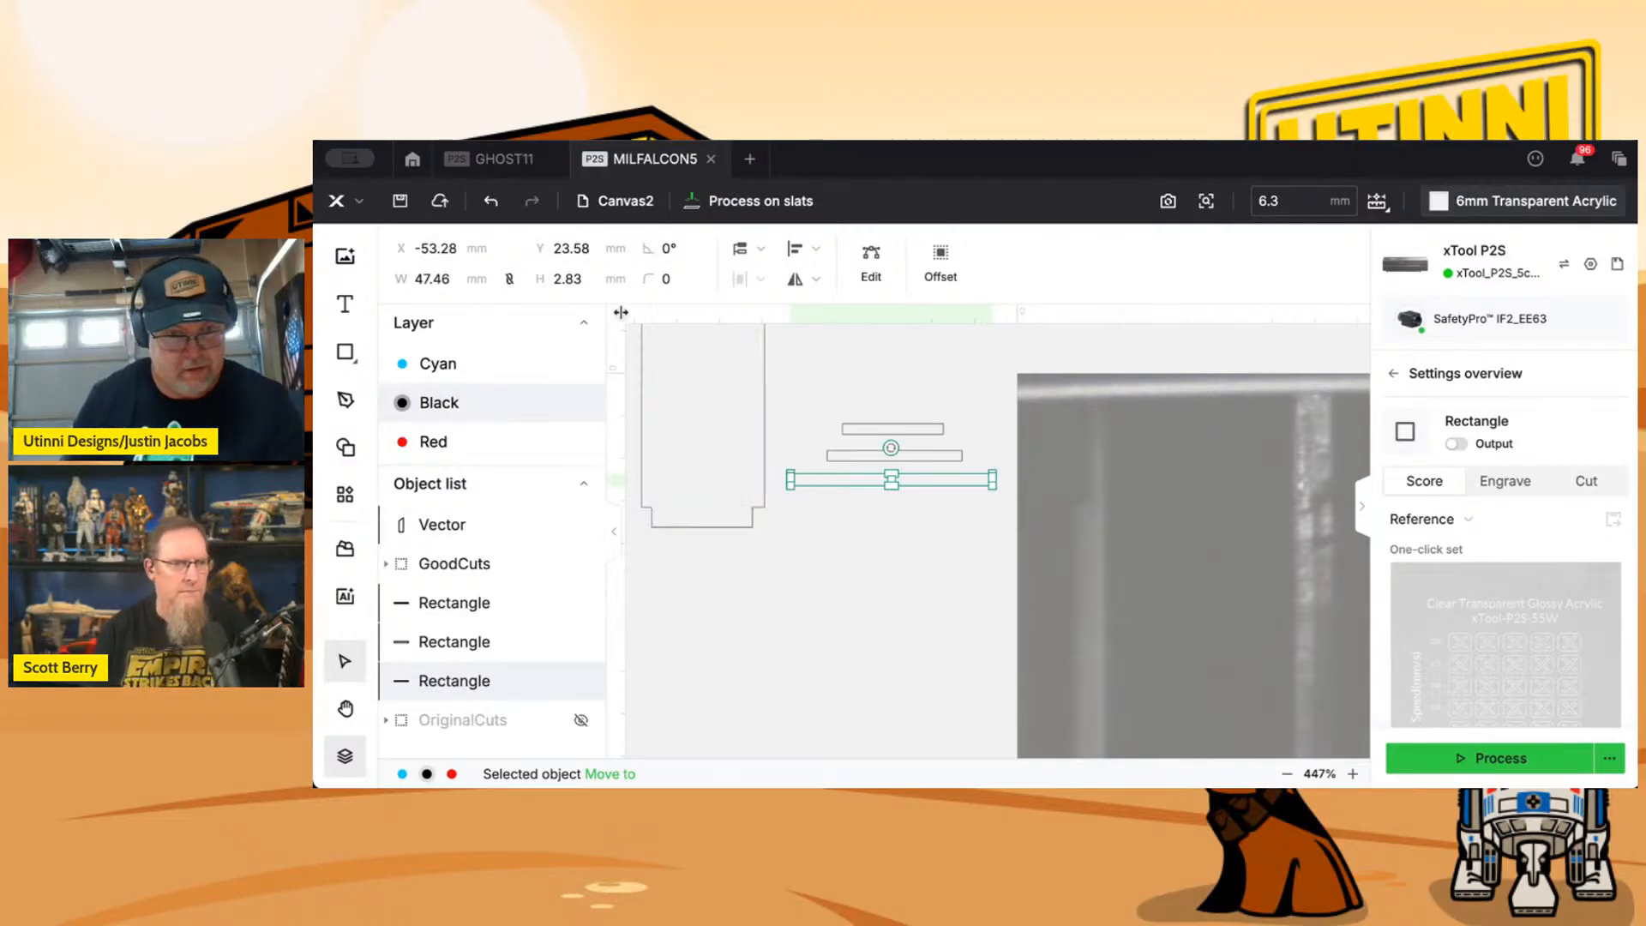
click(498, 642)
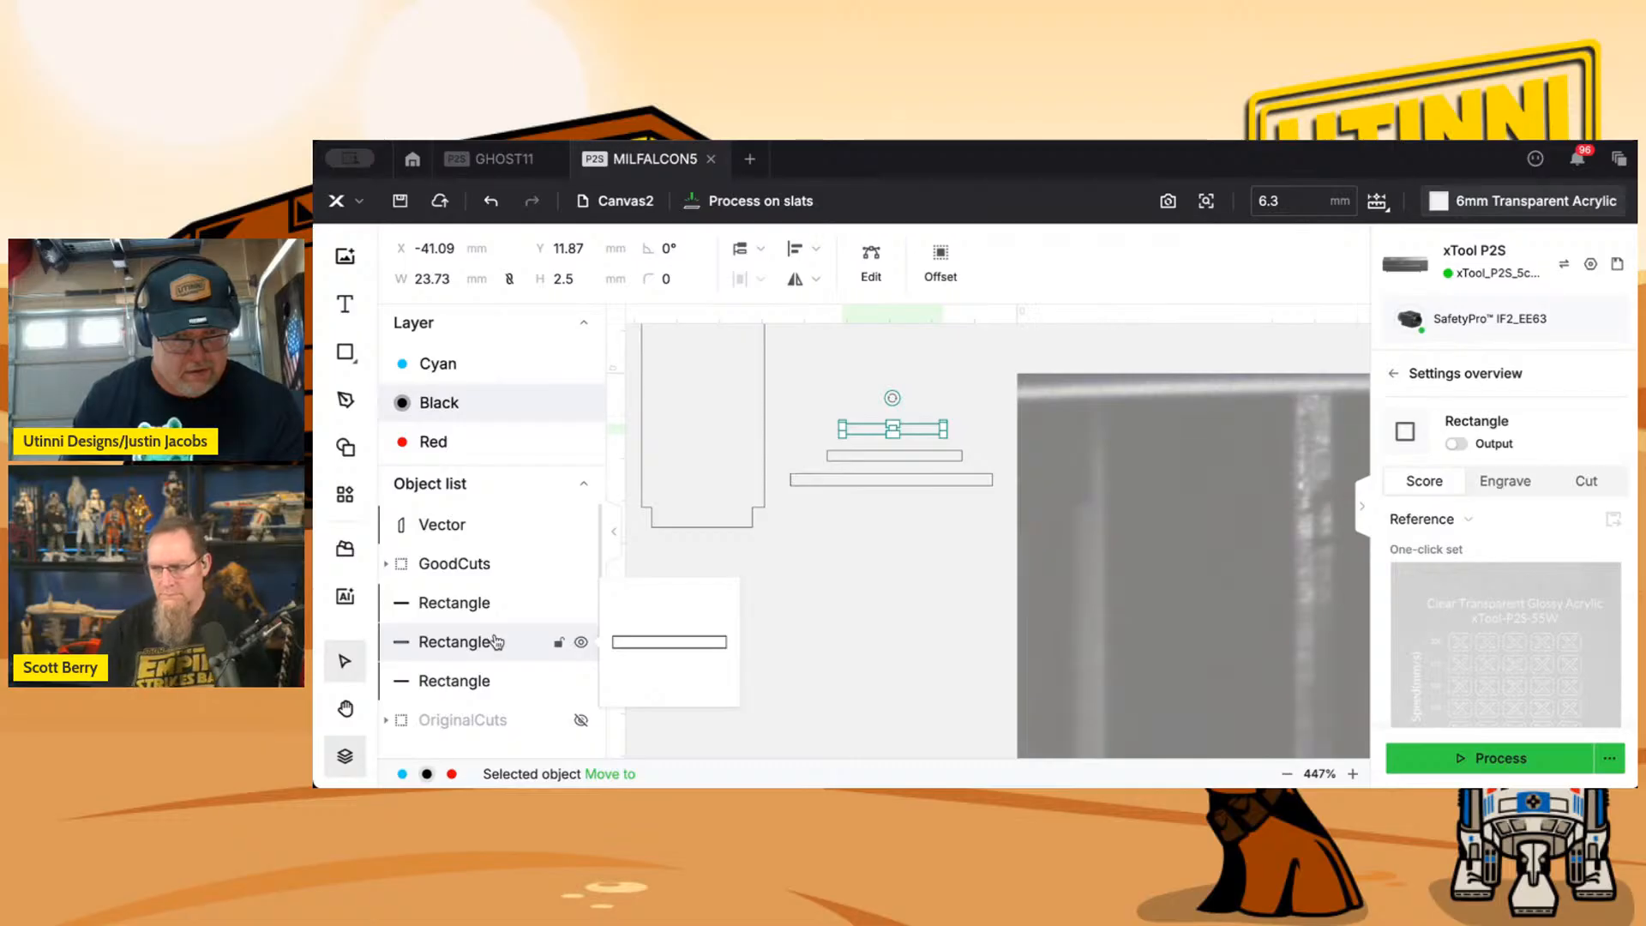
click(496, 618)
click(497, 672)
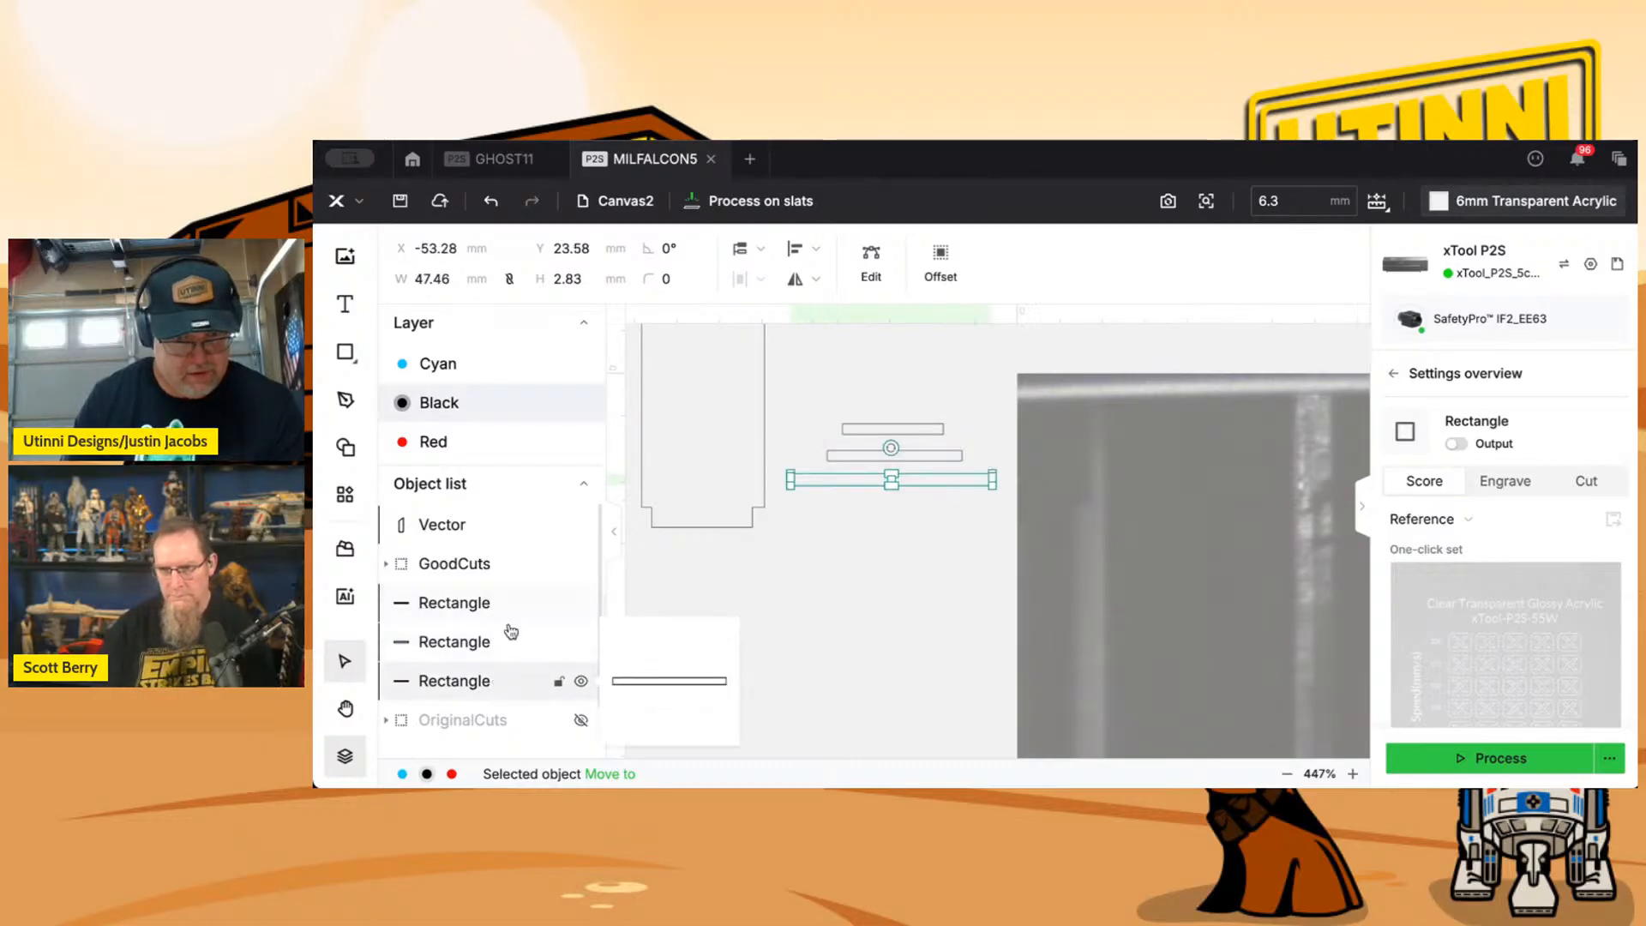
Set the height of the longest, lowest slot rectangle outside the bed area to 2.46 mm and recheck the other two rectangles.
click(568, 274)
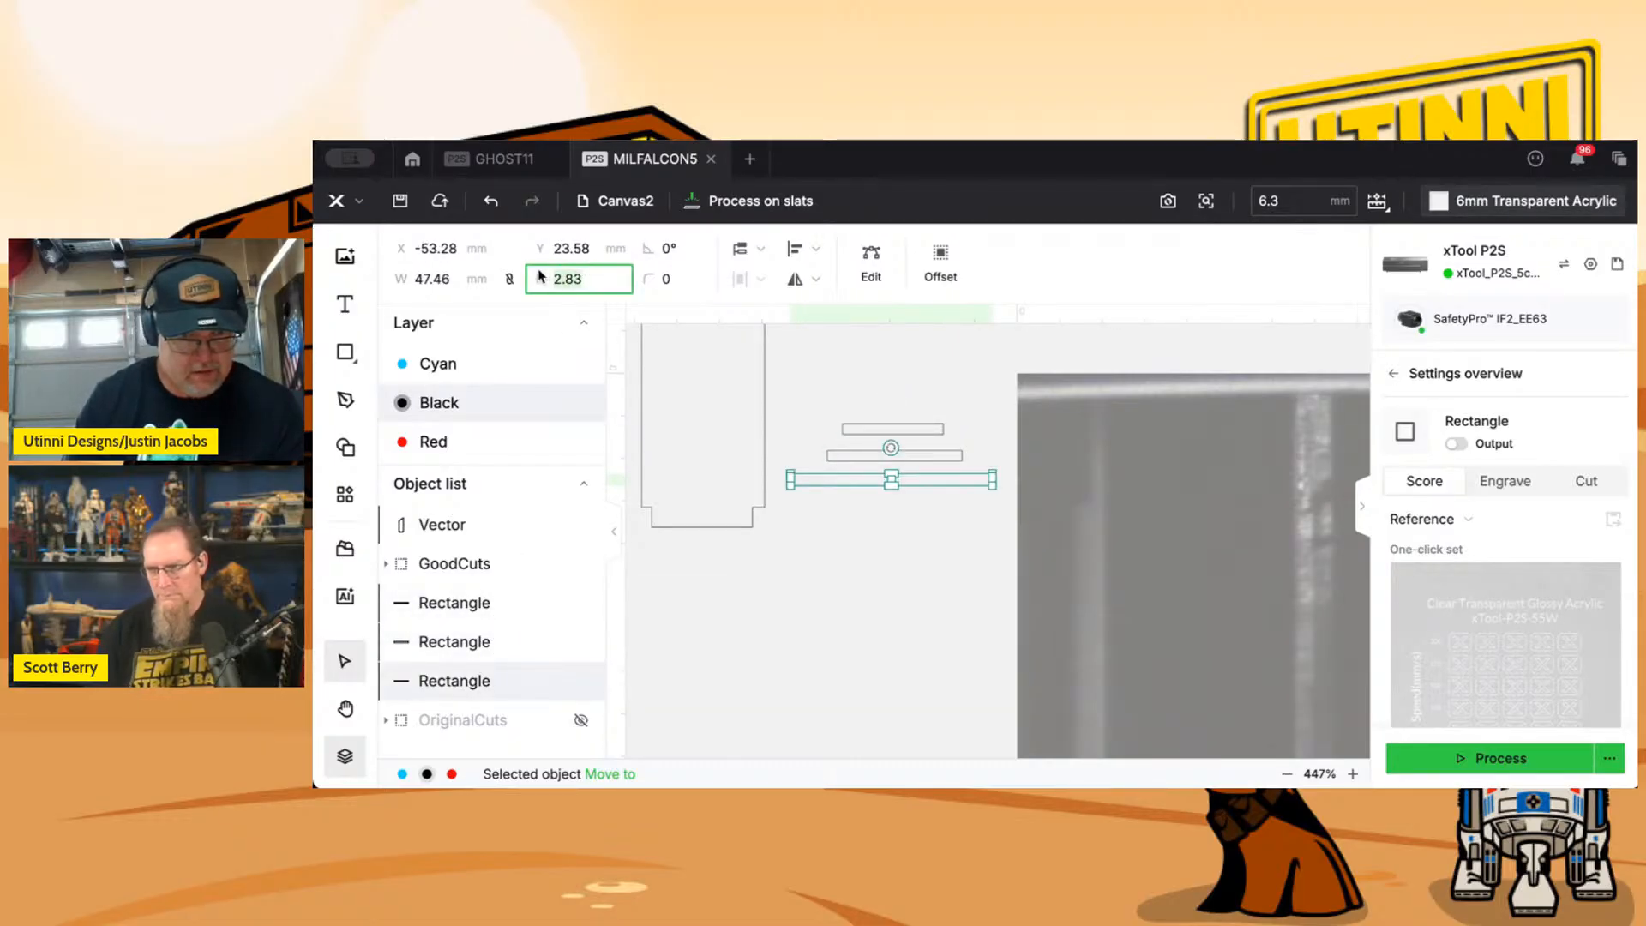
text(2.46)
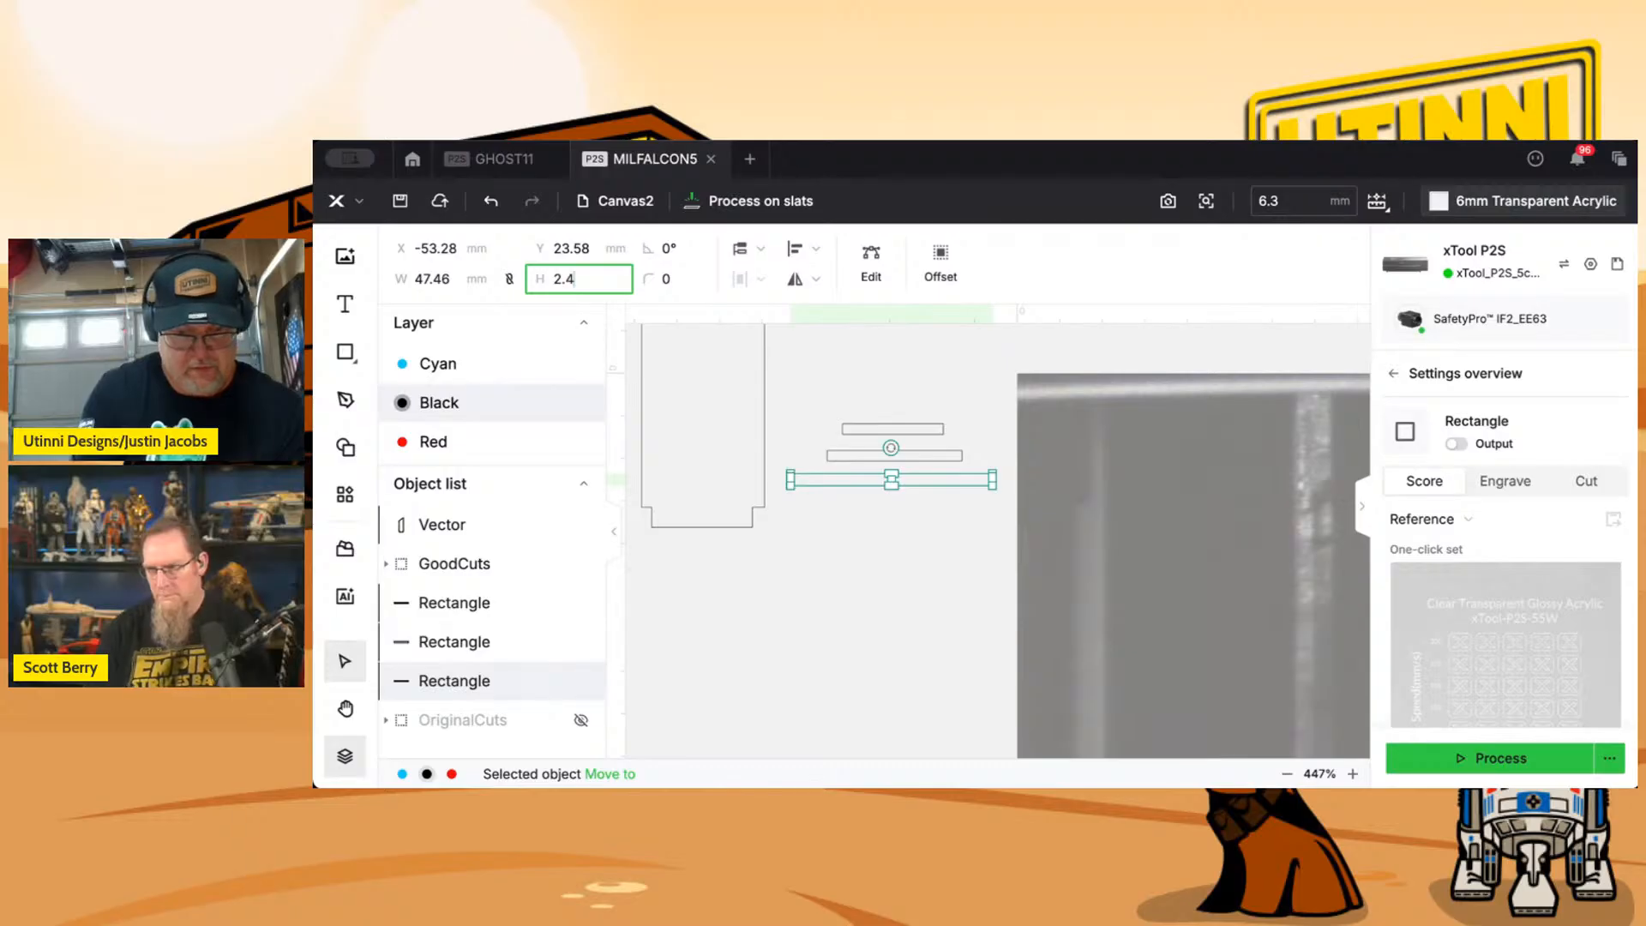
click(469, 281)
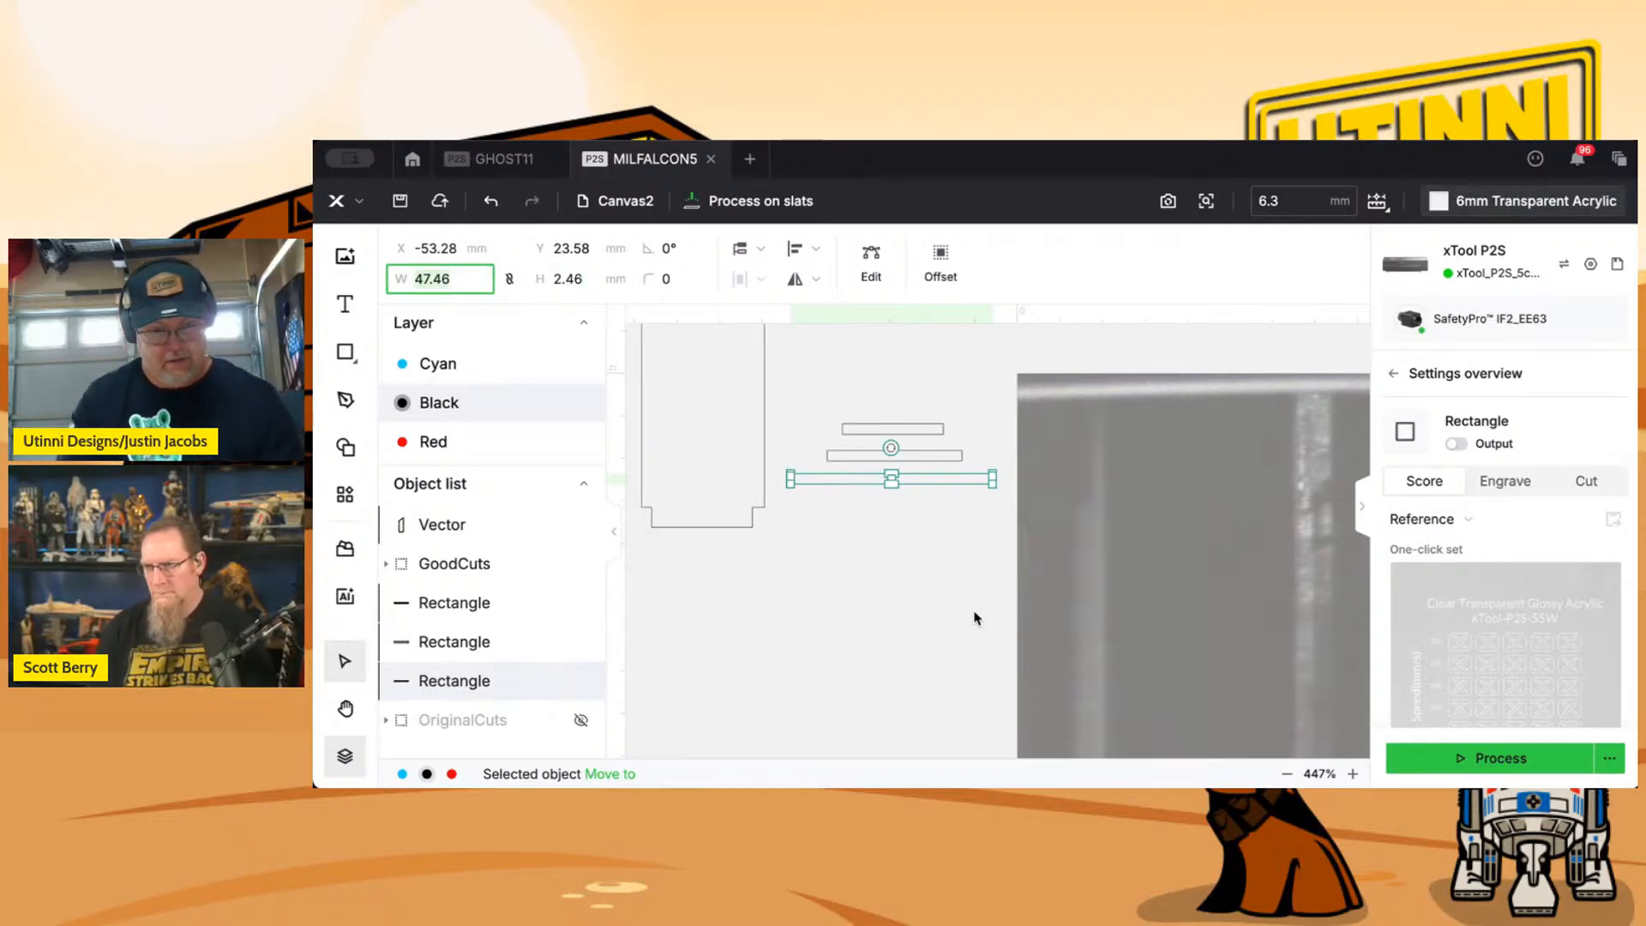
click(475, 644)
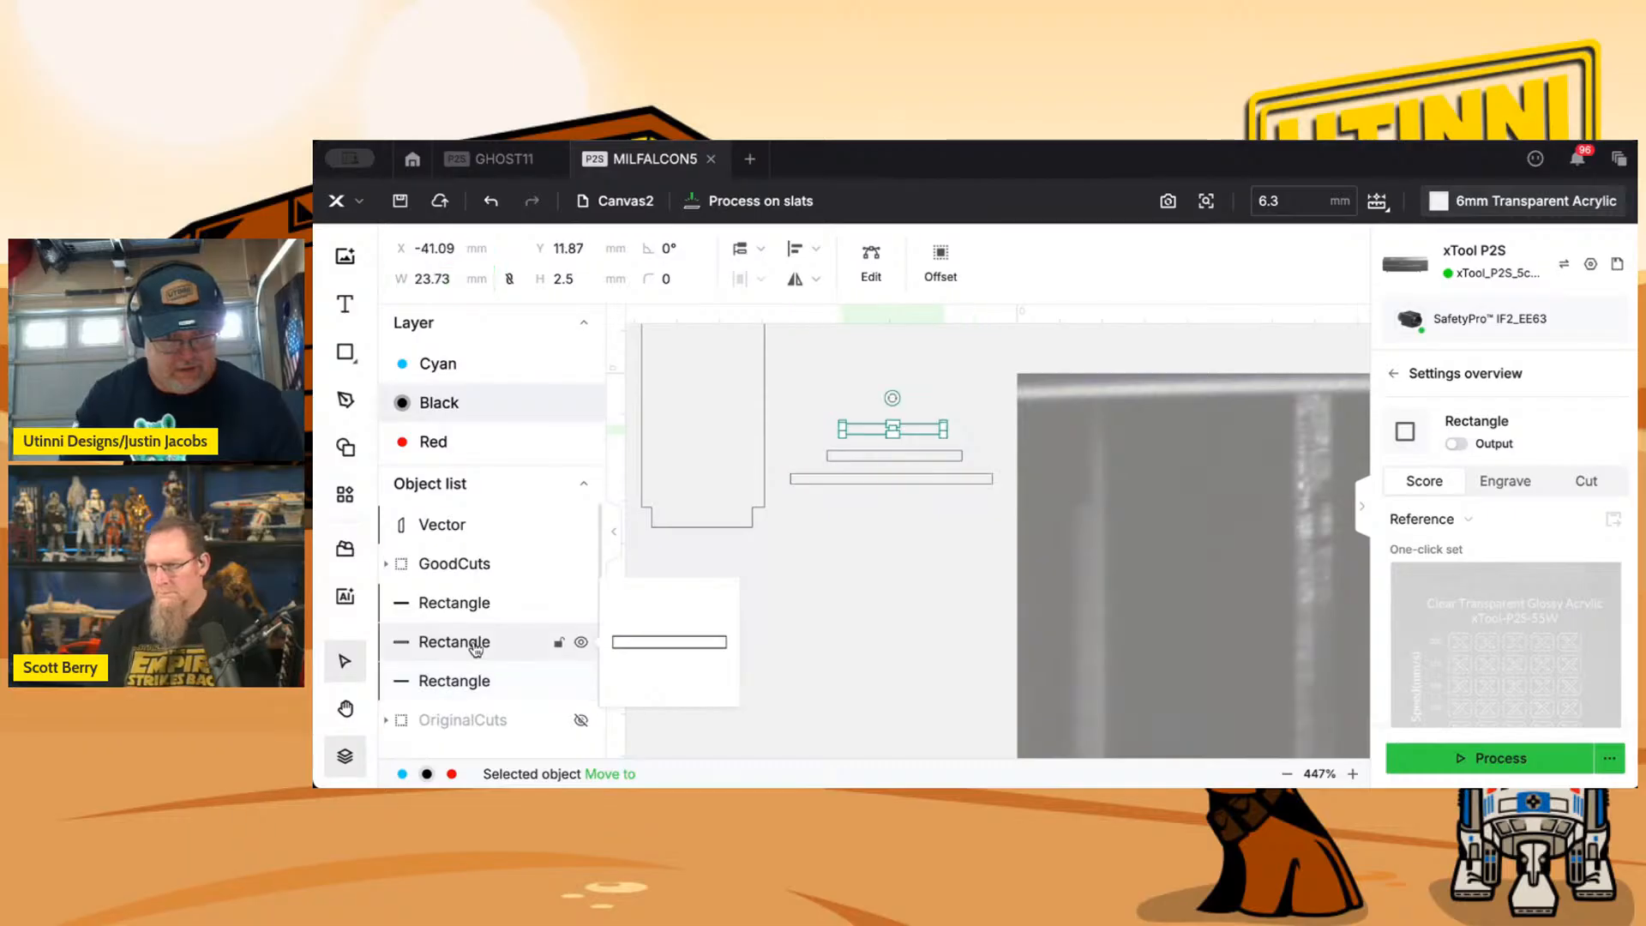
click(475, 607)
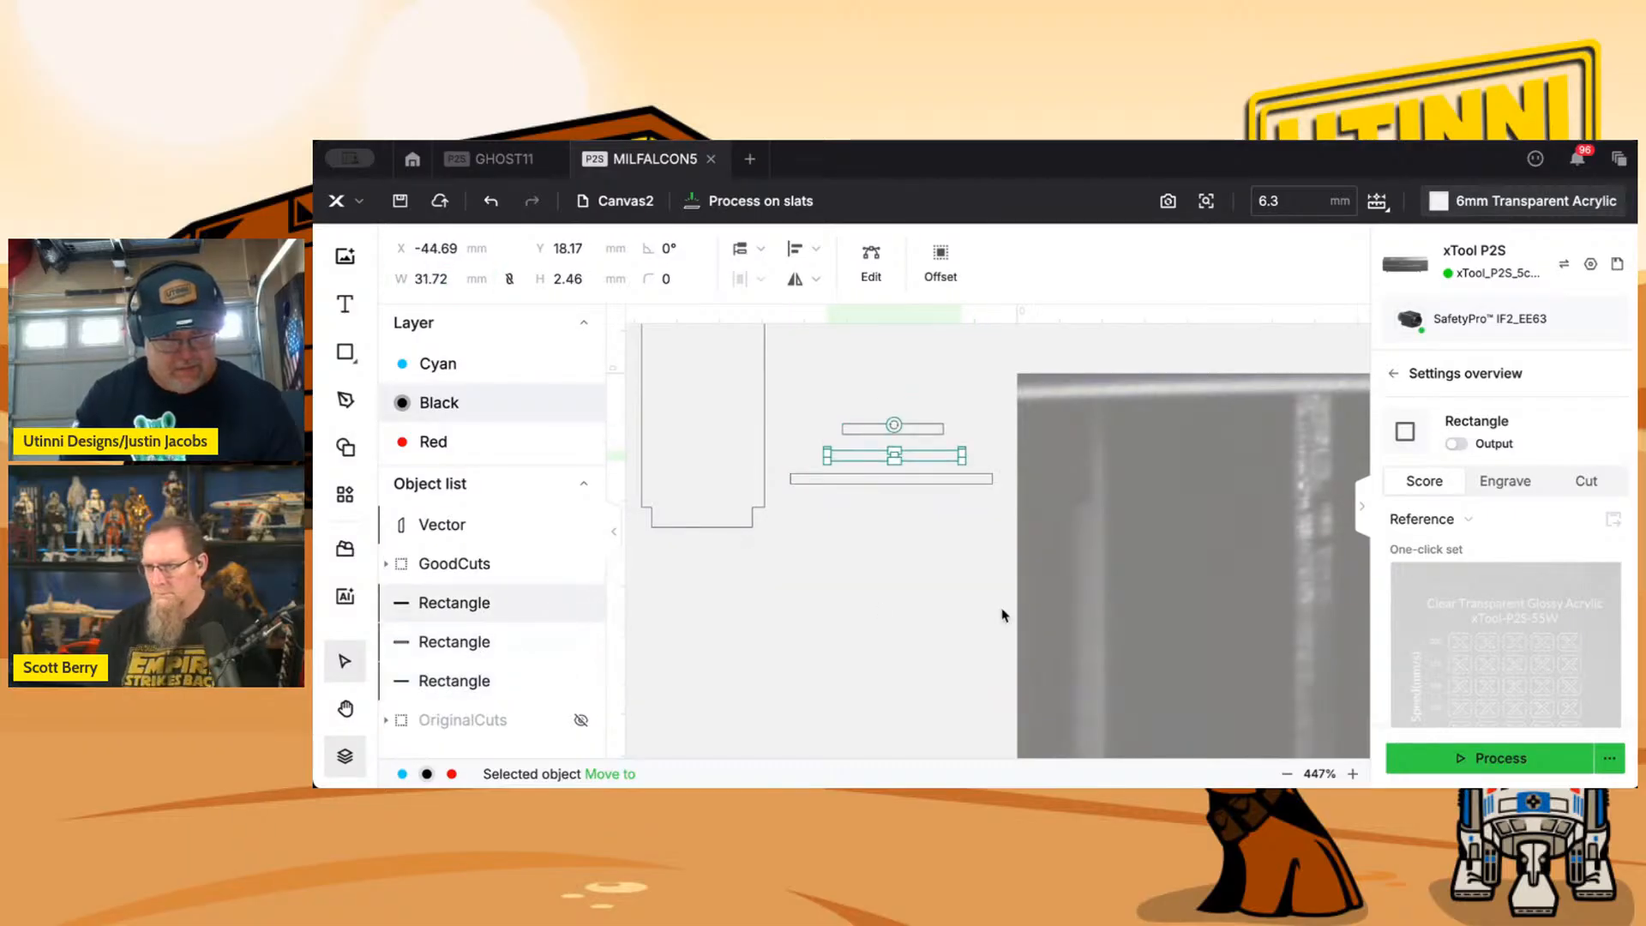
Duplicate the shortest, topmost slot rectangle outside the bed area, leaving the original in place.
scroll(1004, 615, down, 1)
drag(1158, 586, 1029, 595)
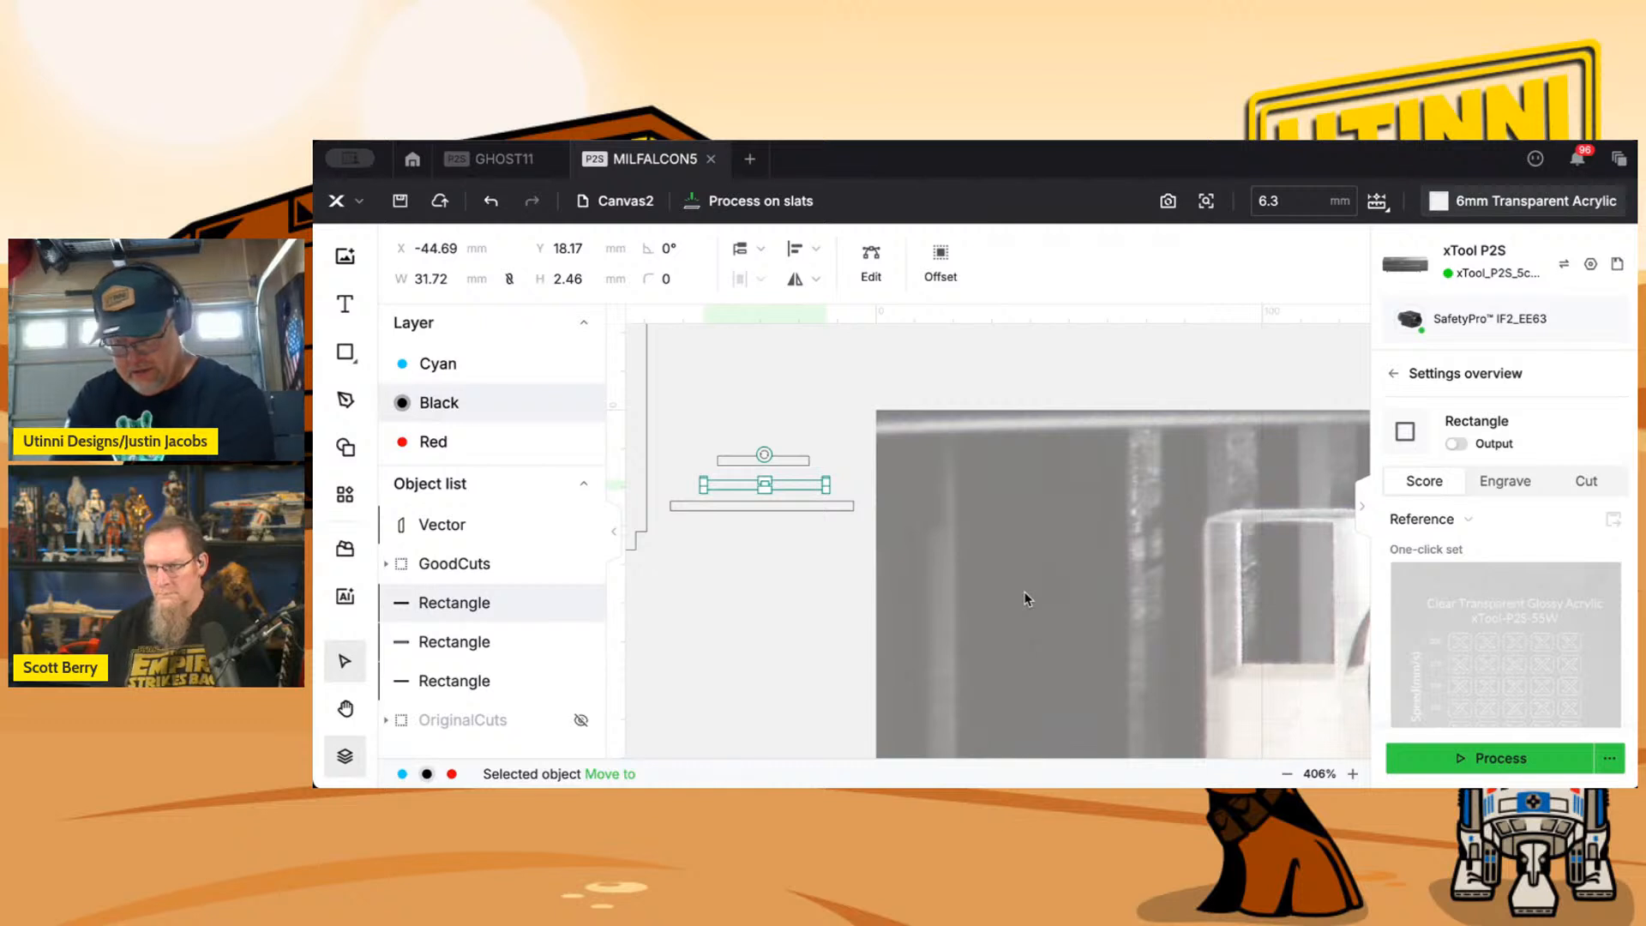
click(698, 441)
click(756, 461)
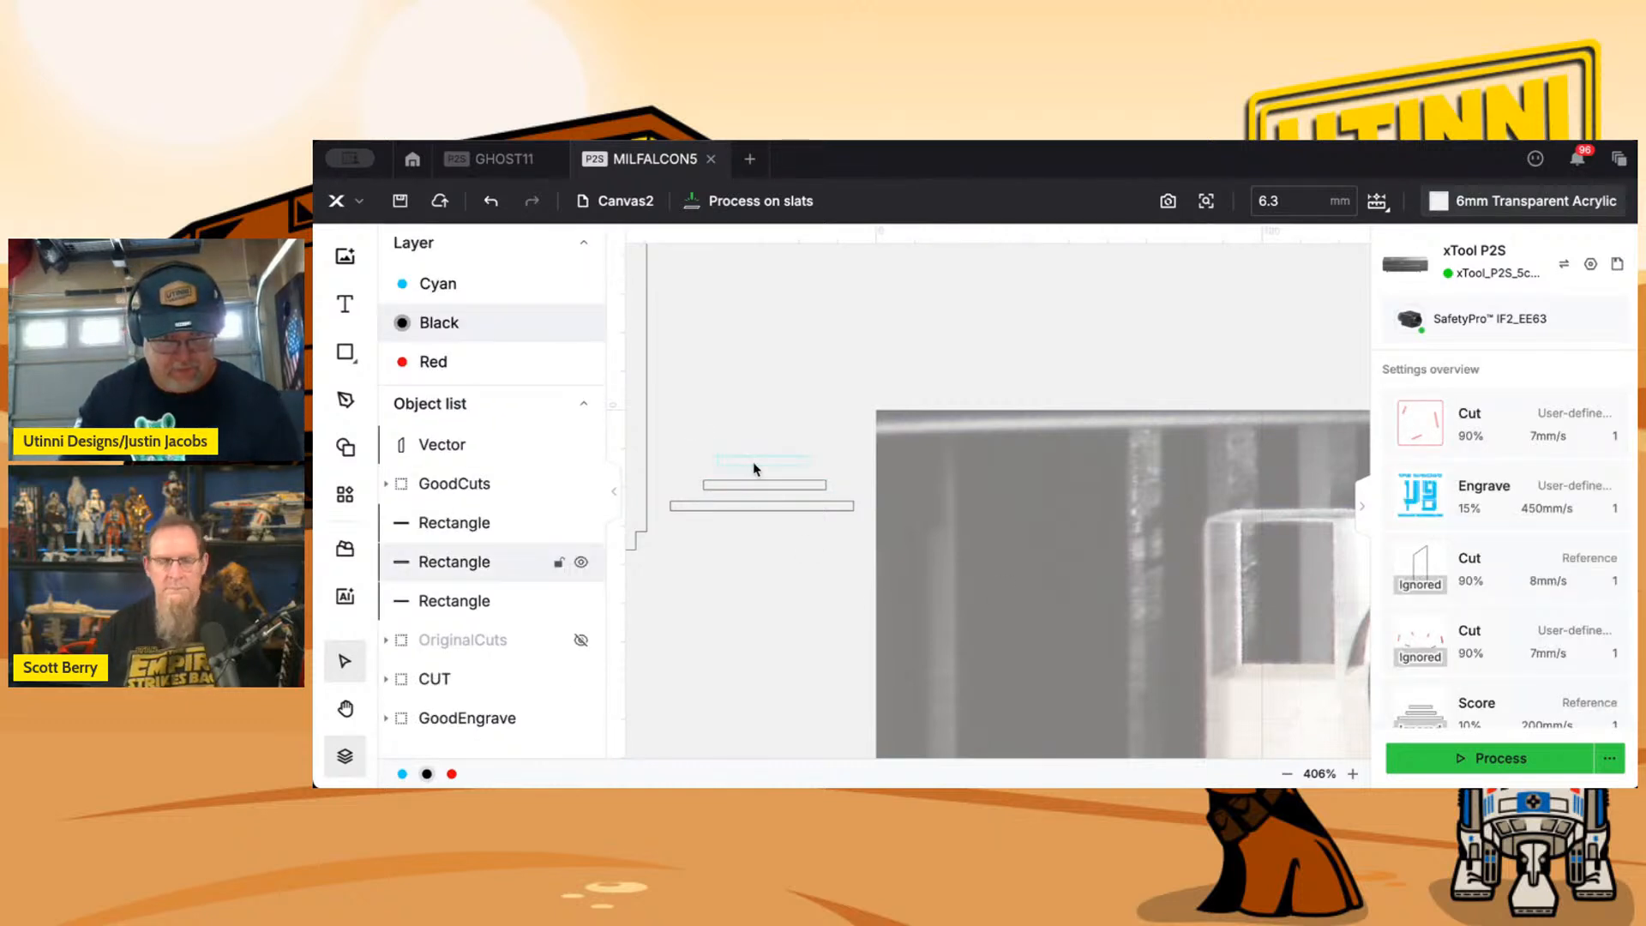
drag(1120, 516, 787, 504)
drag(1191, 561, 929, 551)
click(920, 496)
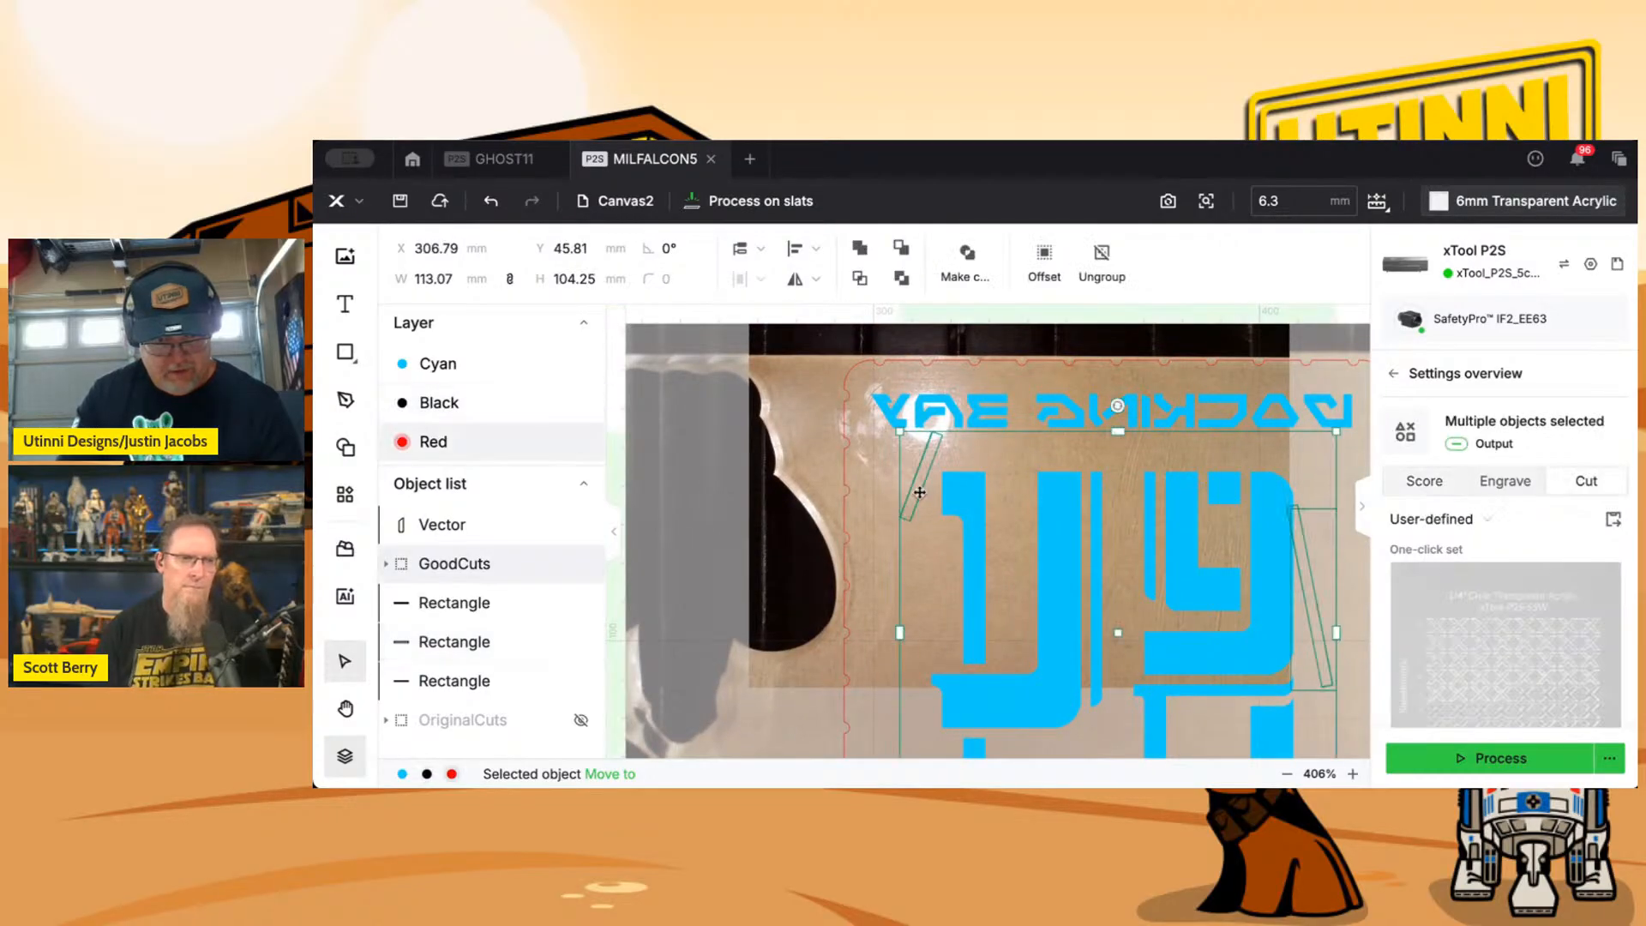
double_click(921, 495)
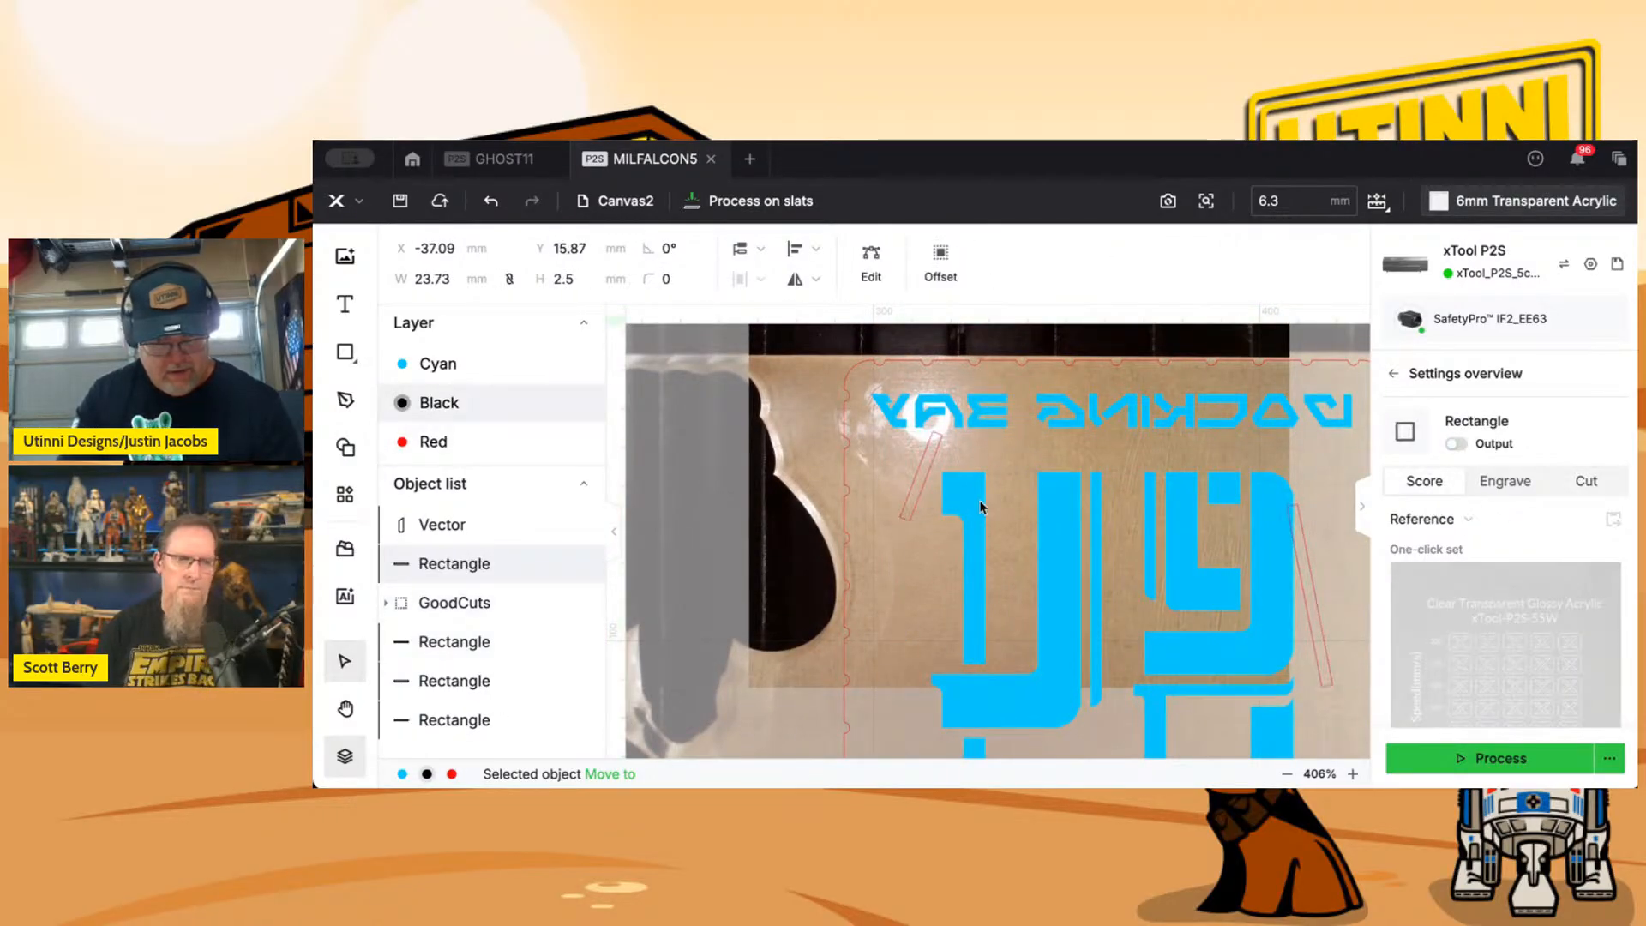
scroll(979, 501, down, 5)
scroll(979, 501, down, 2)
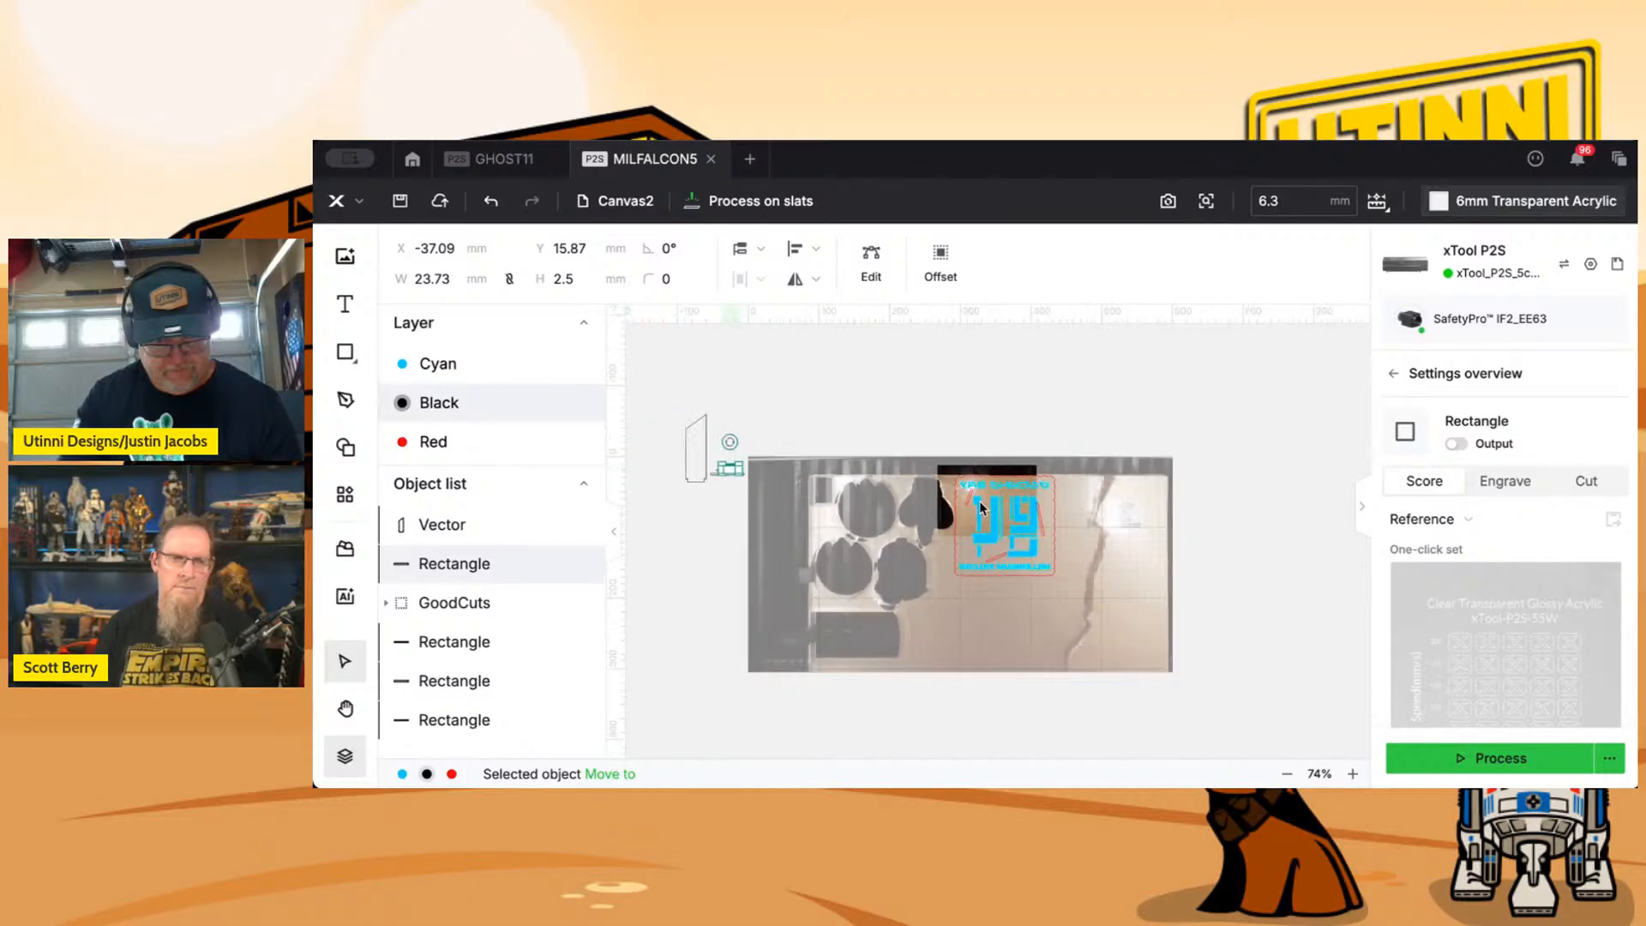
scroll(866, 502, up, 3)
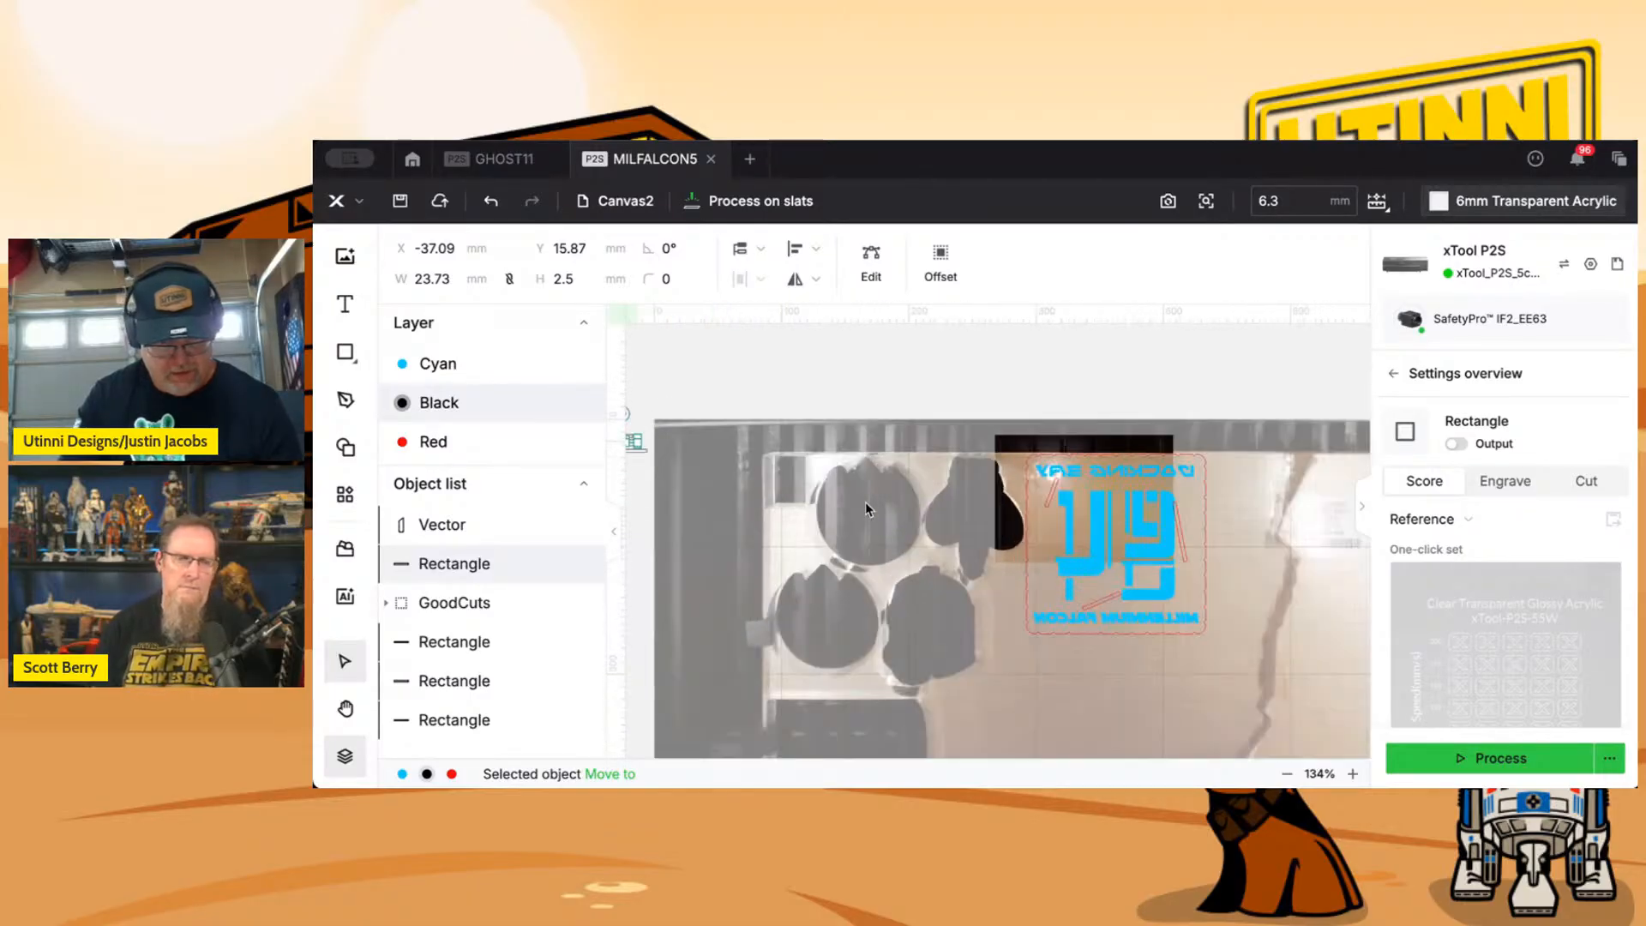
scroll(973, 525, up, 4)
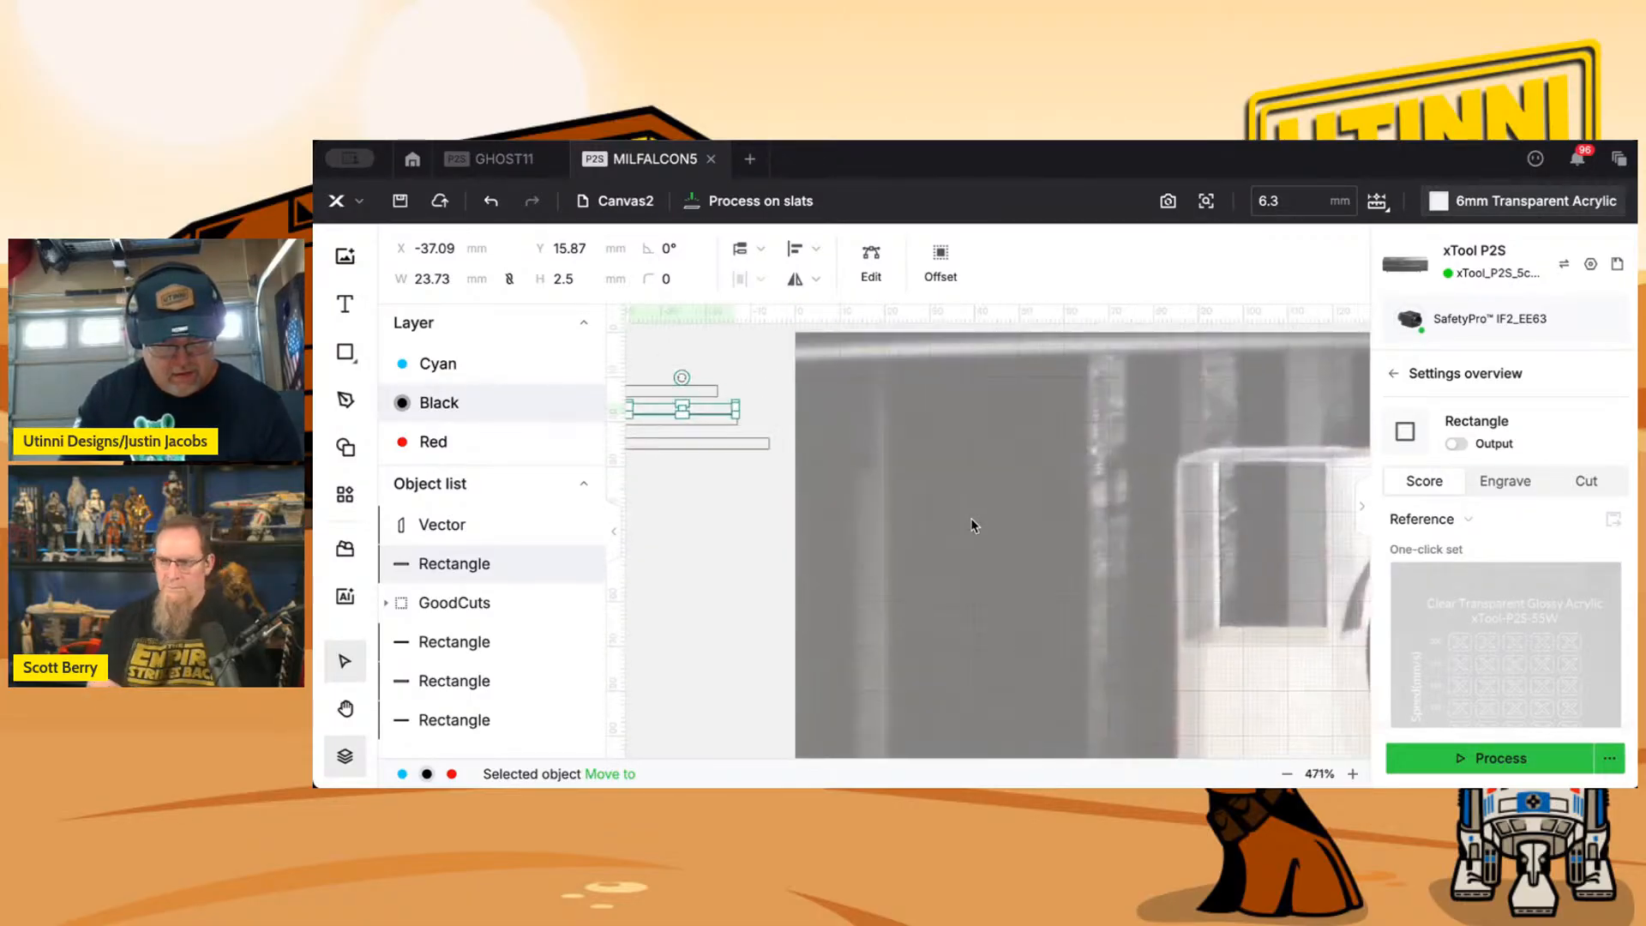
Move the short rectangle's copy onto the tilted slot beneath DOCKING BAY and rotate it to match, at about X 306.98, Y 45.9 mm.
drag(722, 412, 851, 477)
drag(1014, 510, 1319, 585)
drag(1156, 528, 693, 513)
drag(860, 559, 1316, 571)
scroll(1312, 575, up, 5)
drag(1244, 515, 973, 552)
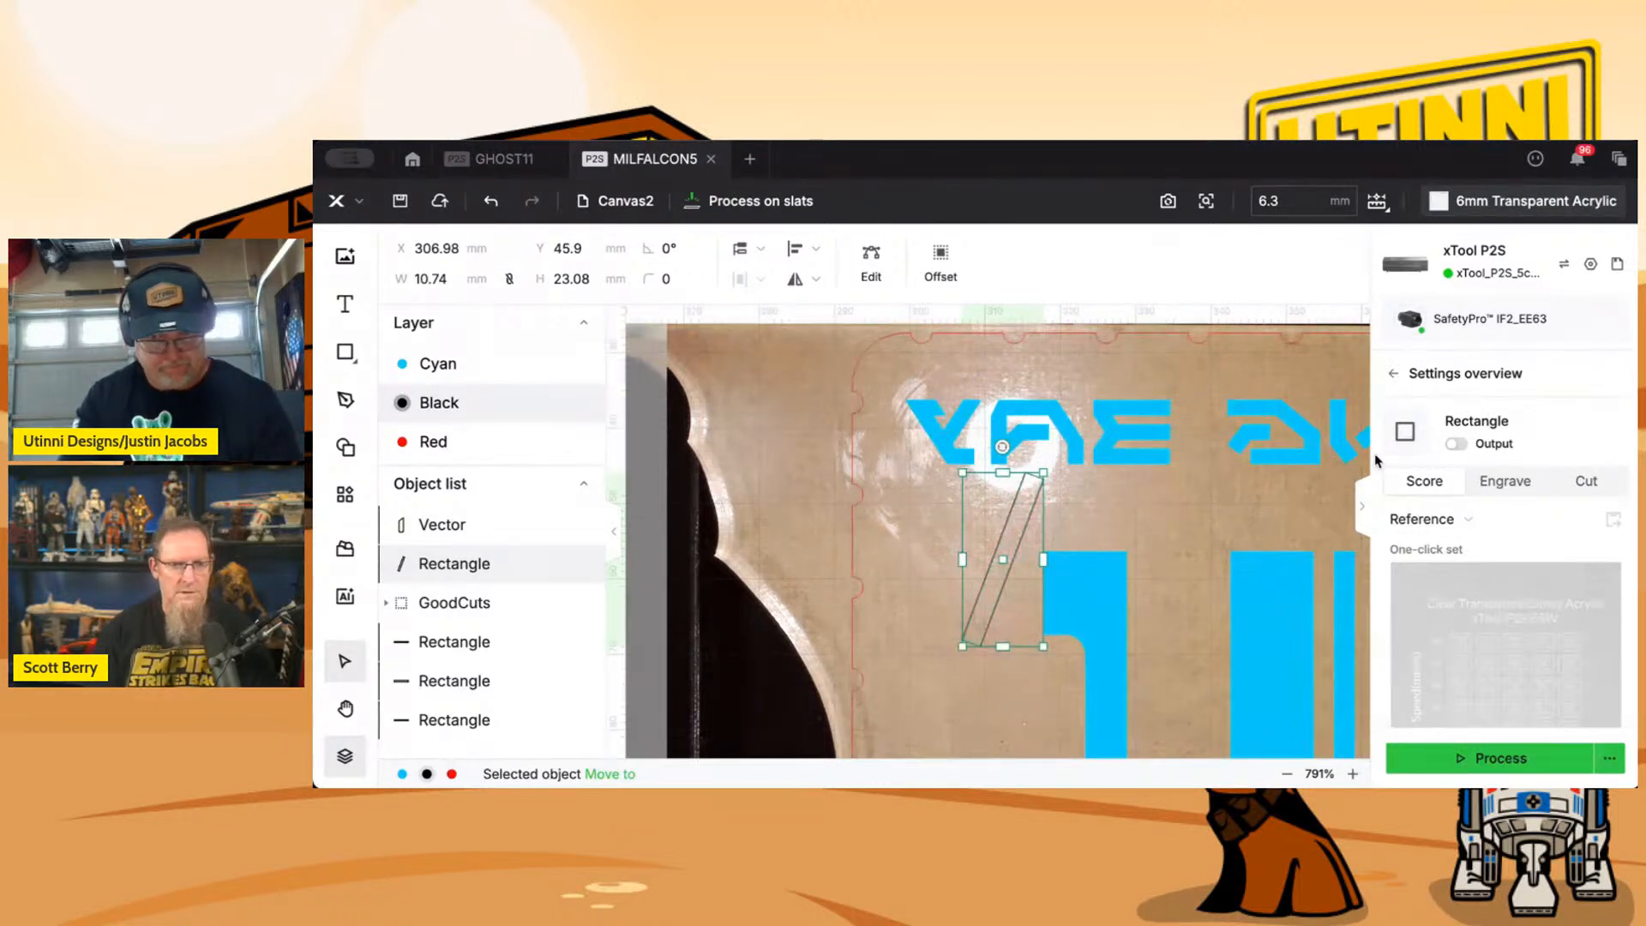
Set the new tilted slot to Cut with output enabled and delete the old 2.71 slot underneath it from the GoodCuts group.
click(1587, 483)
click(1456, 445)
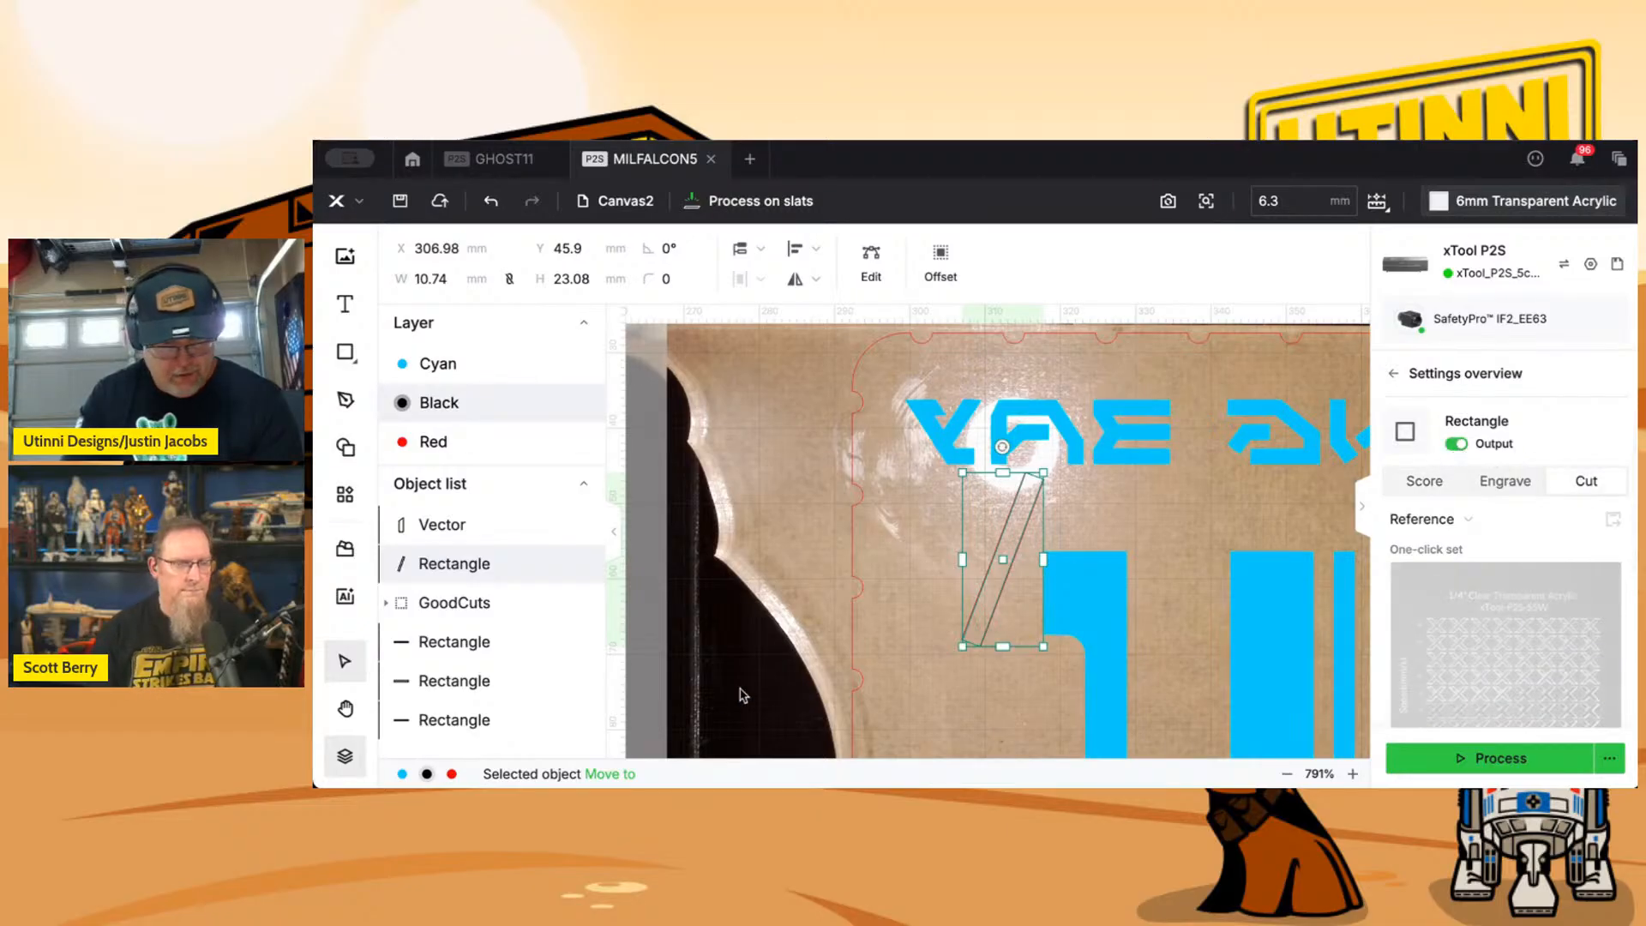
scroll(500, 632, down, 1)
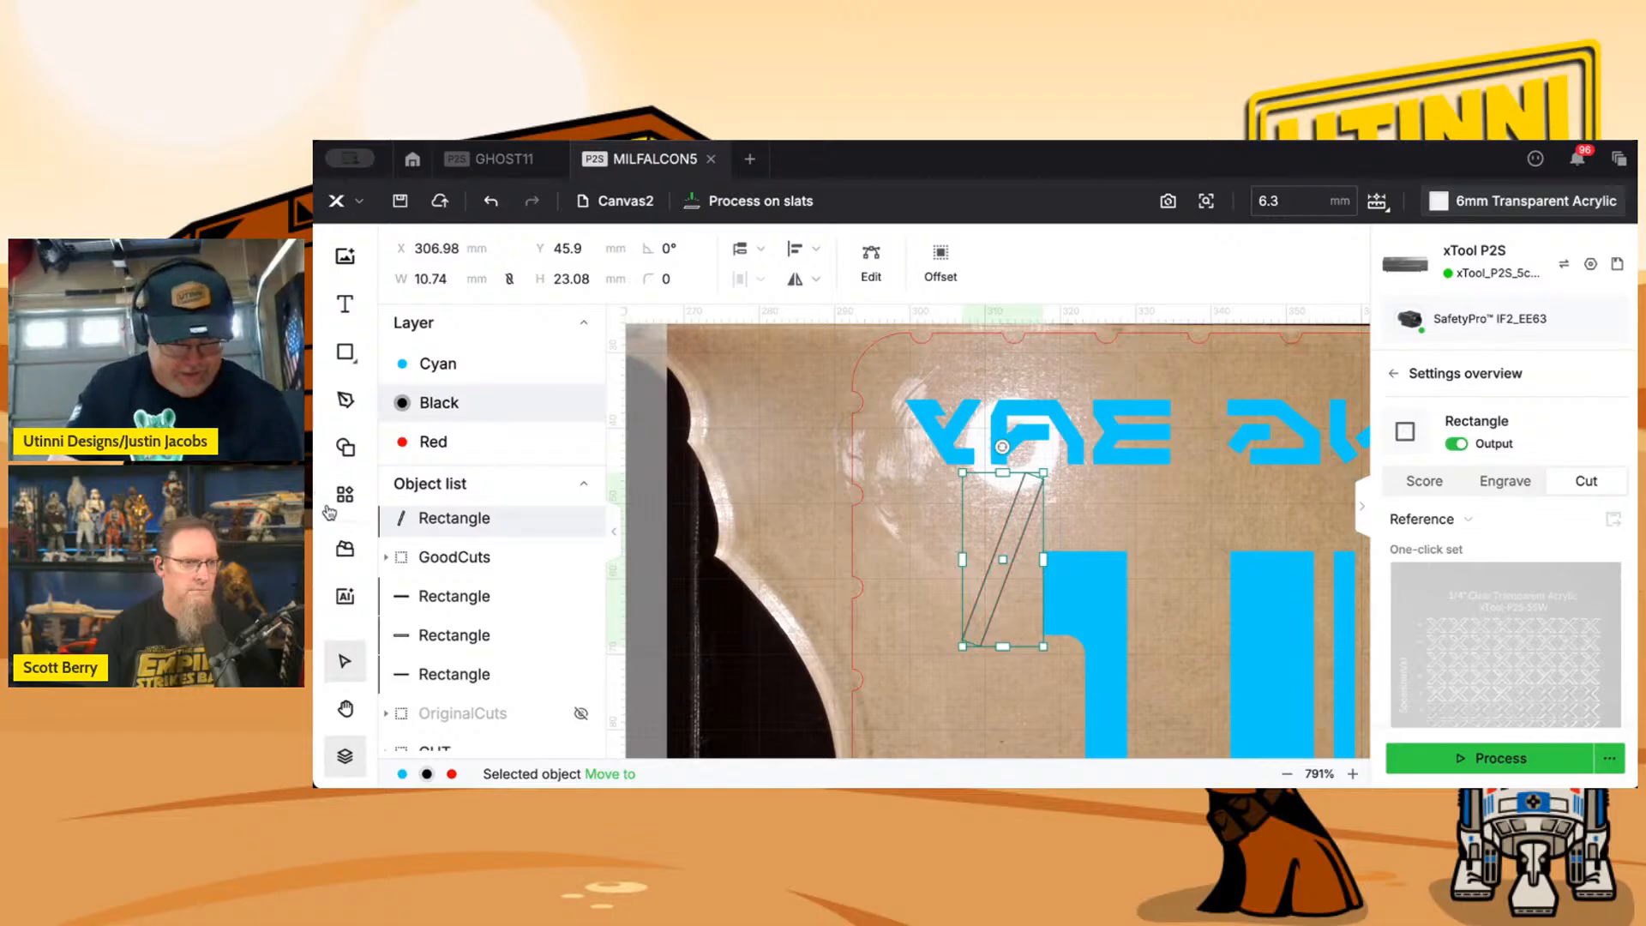
click(387, 558)
mouse_move(470, 602)
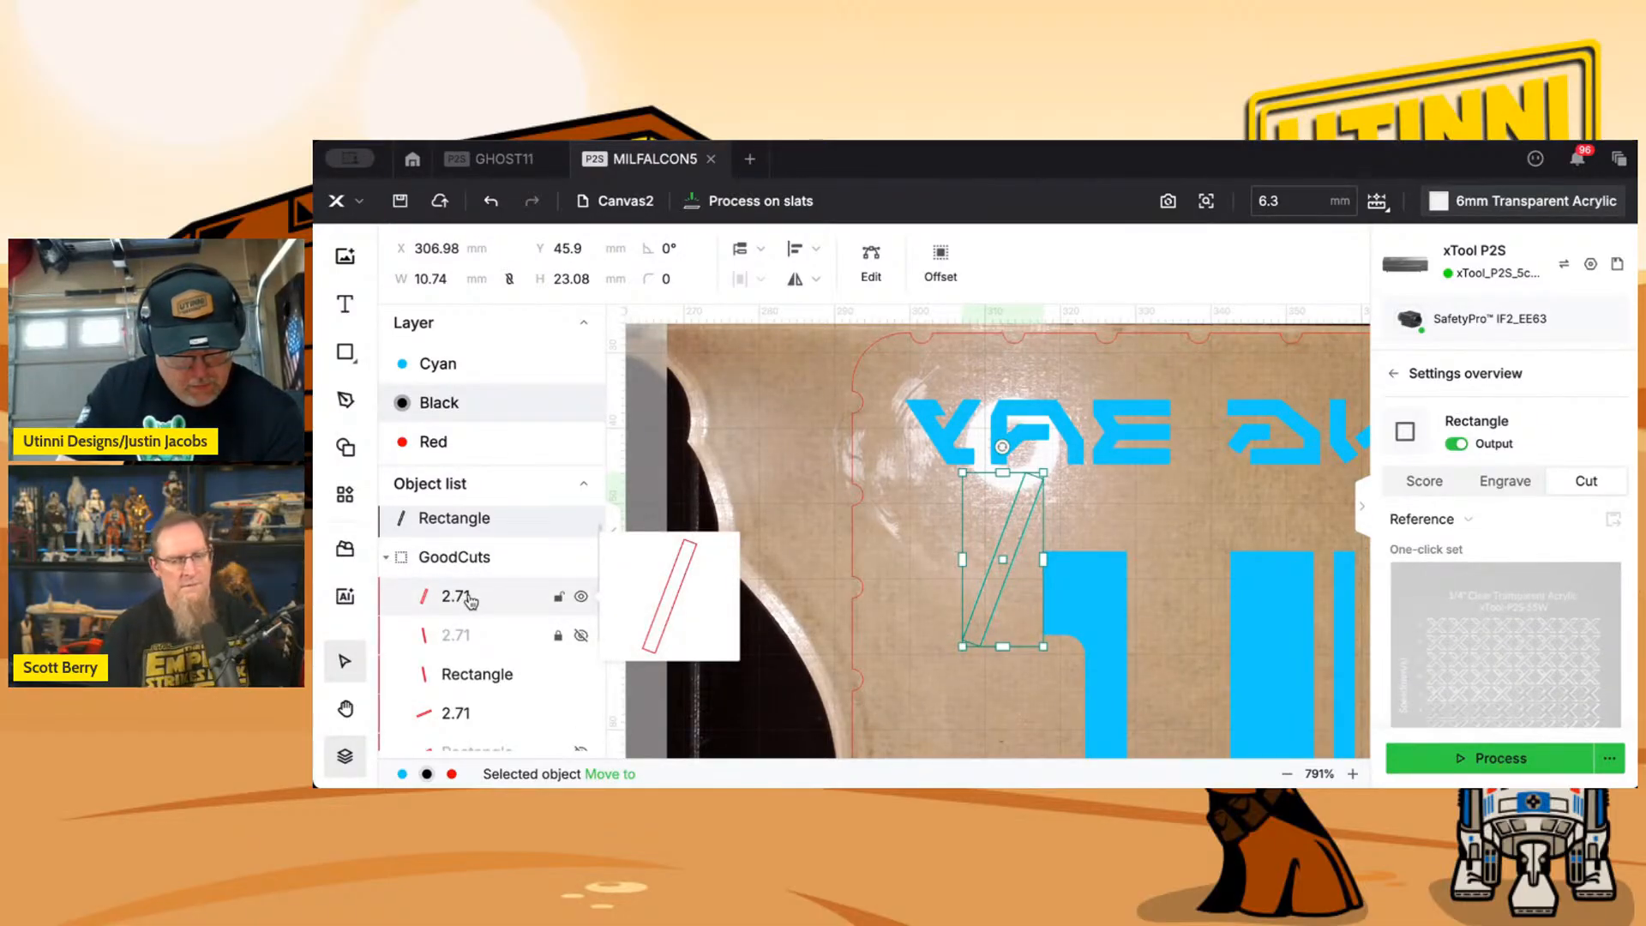
click(470, 602)
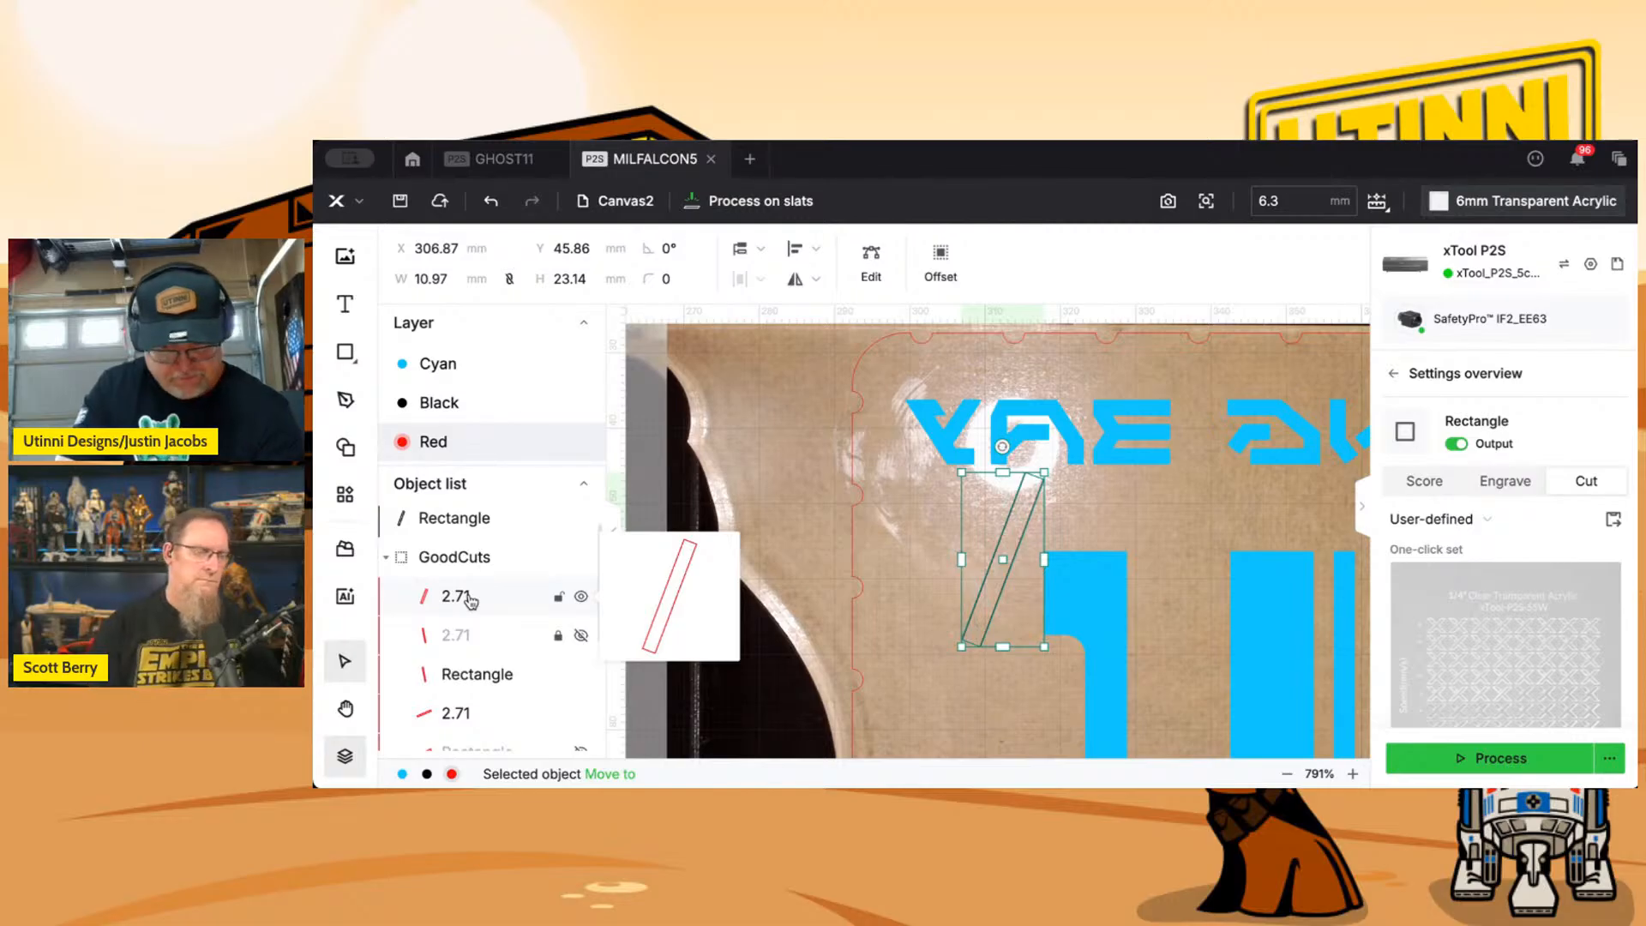
key(Delete)
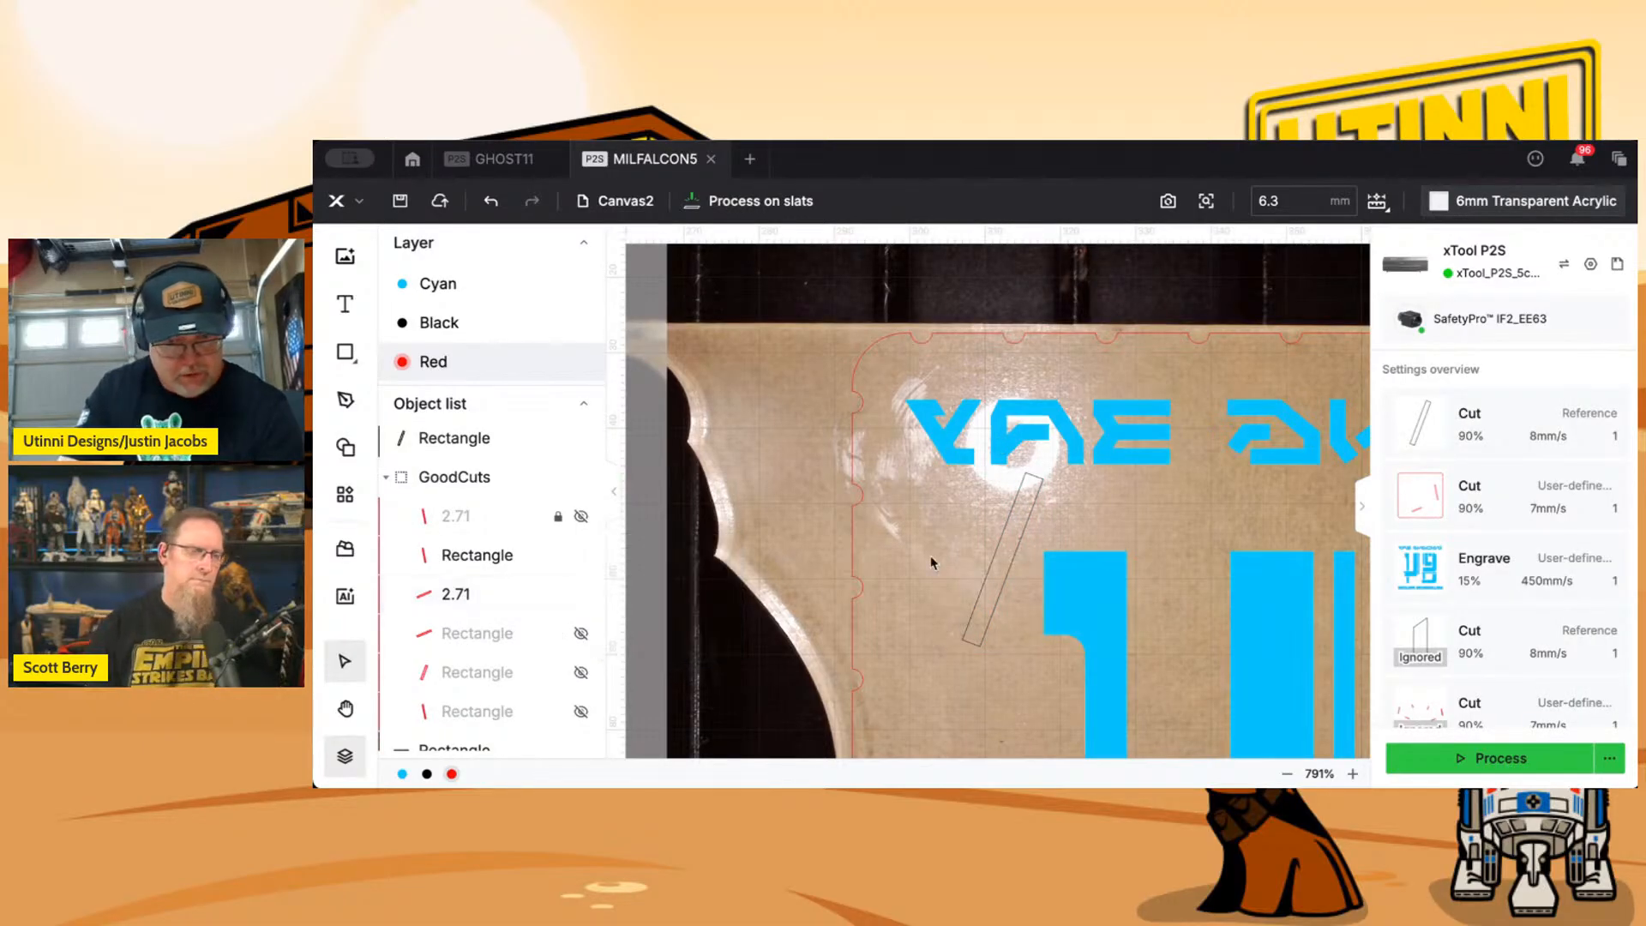
Move the new tilted slot beneath DOCKING BAY to the Red layer.
click(994, 559)
mouse_move(611, 774)
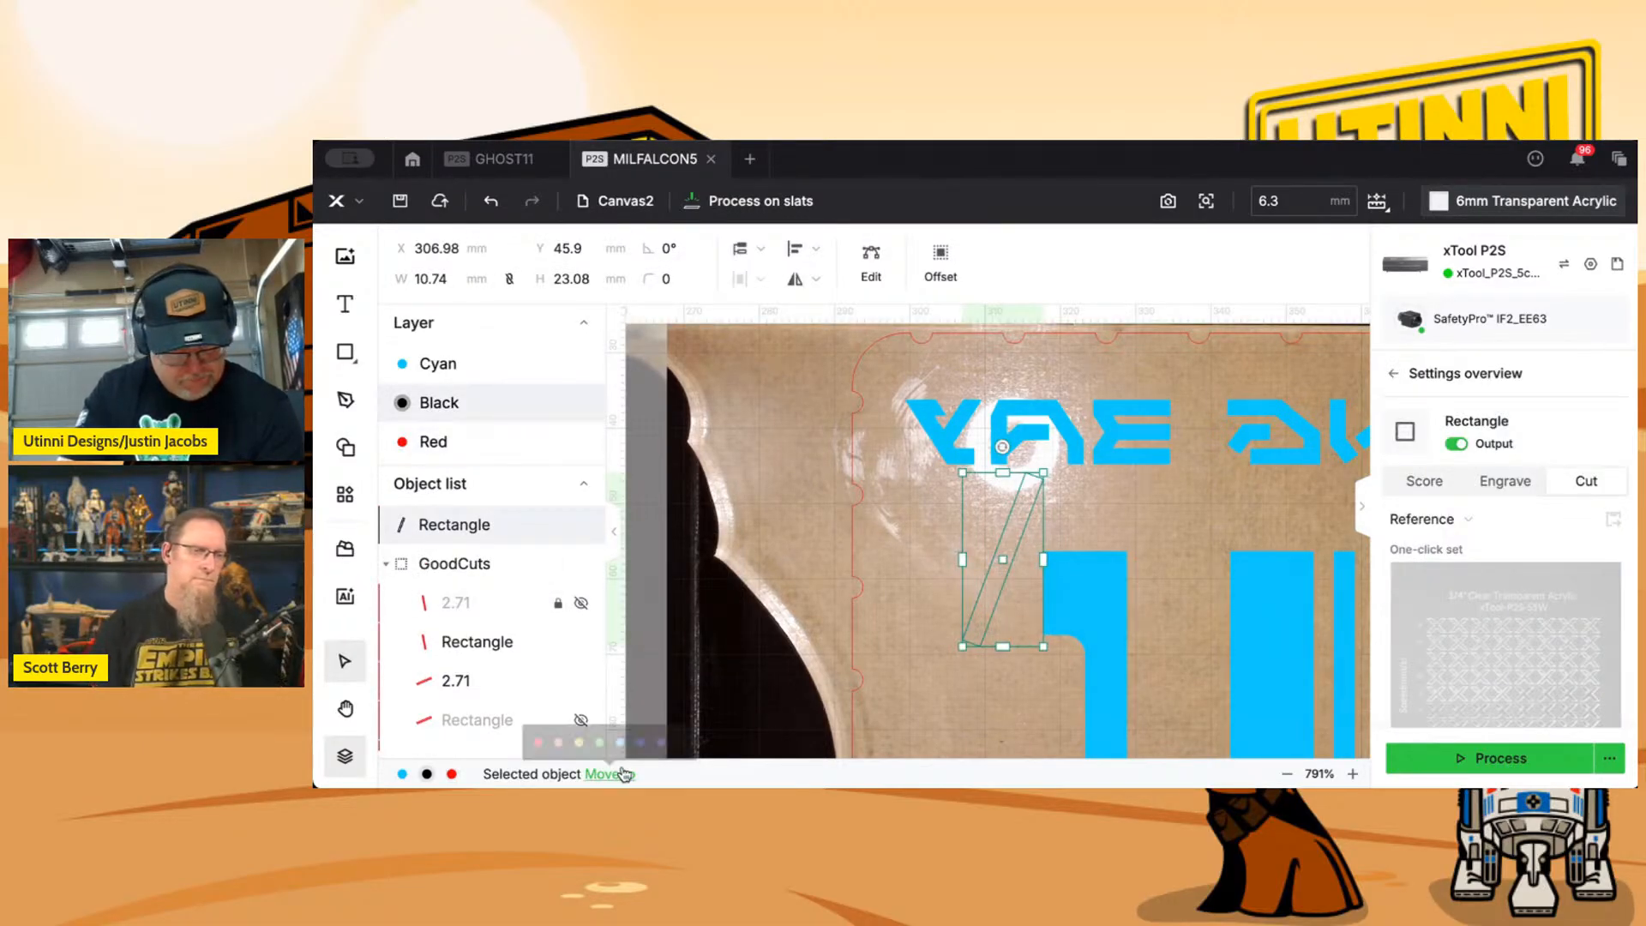
click(530, 740)
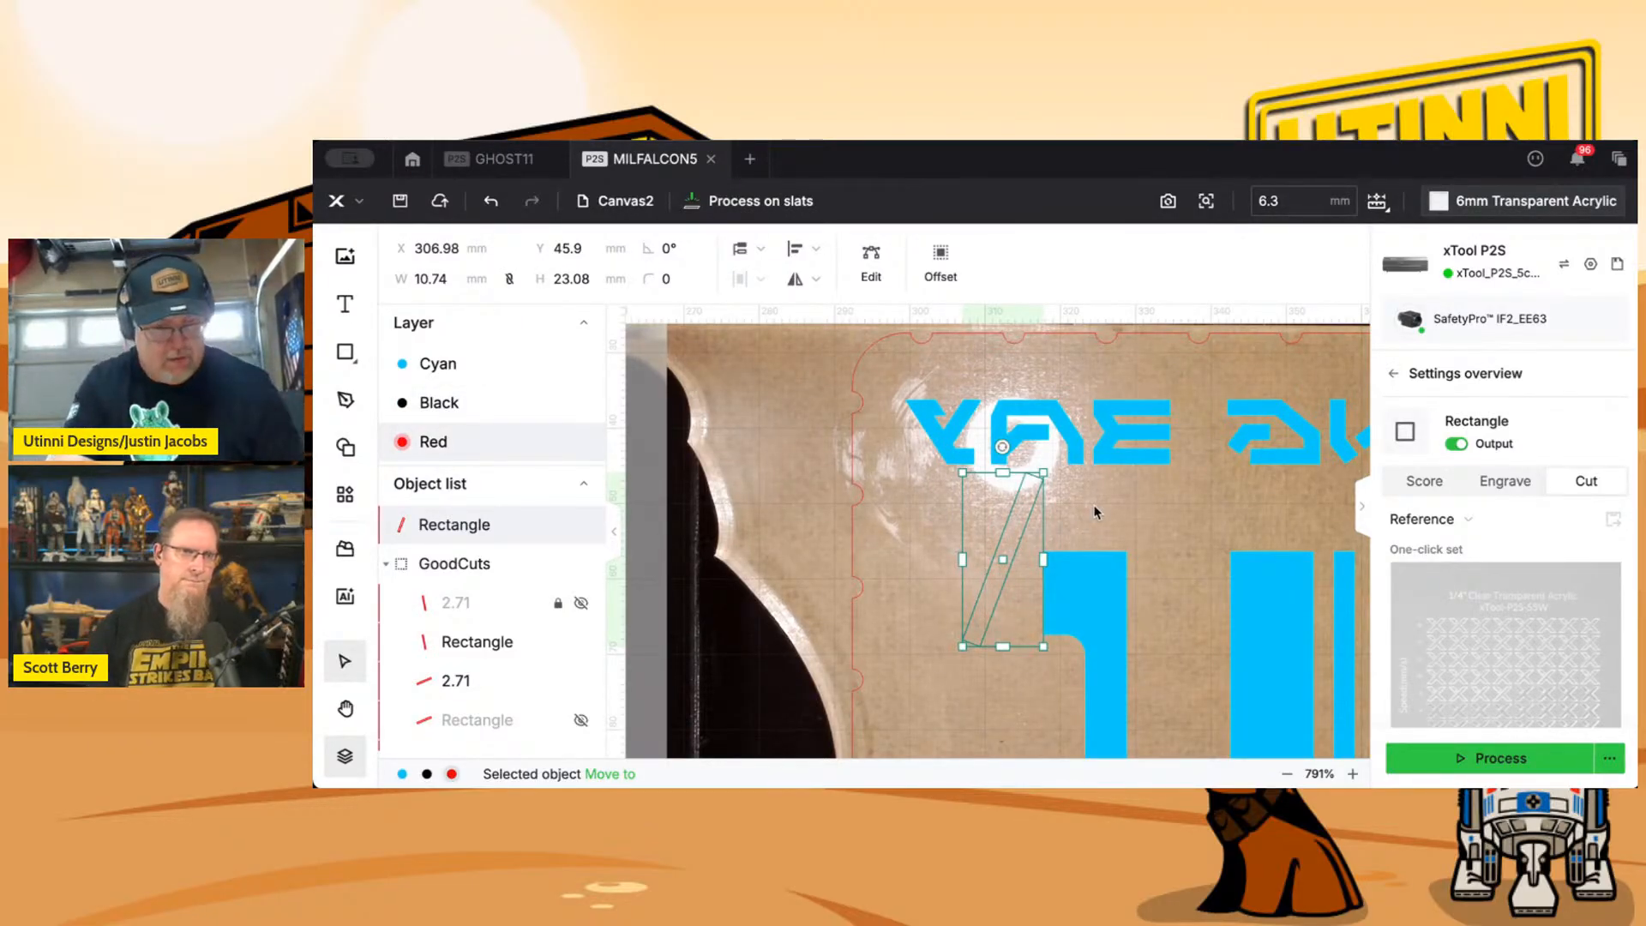
Duplicate the middle slot rectangle outside the bed area, leaving the original in place.
scroll(1095, 512, down, 6)
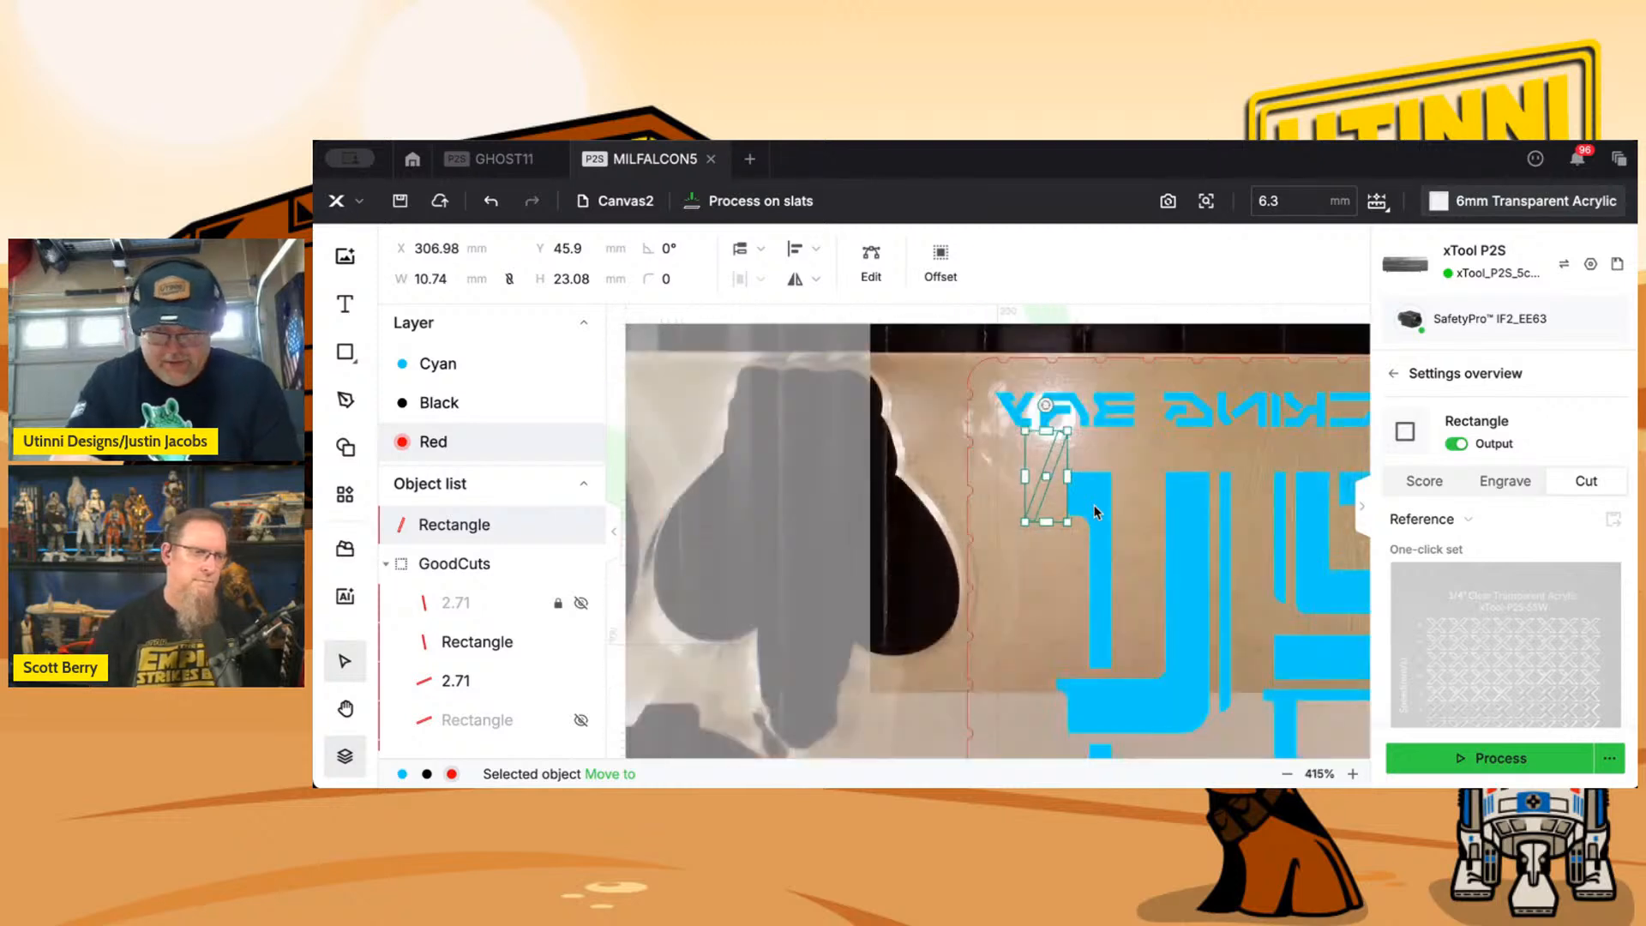
scroll(1003, 523, down, 3)
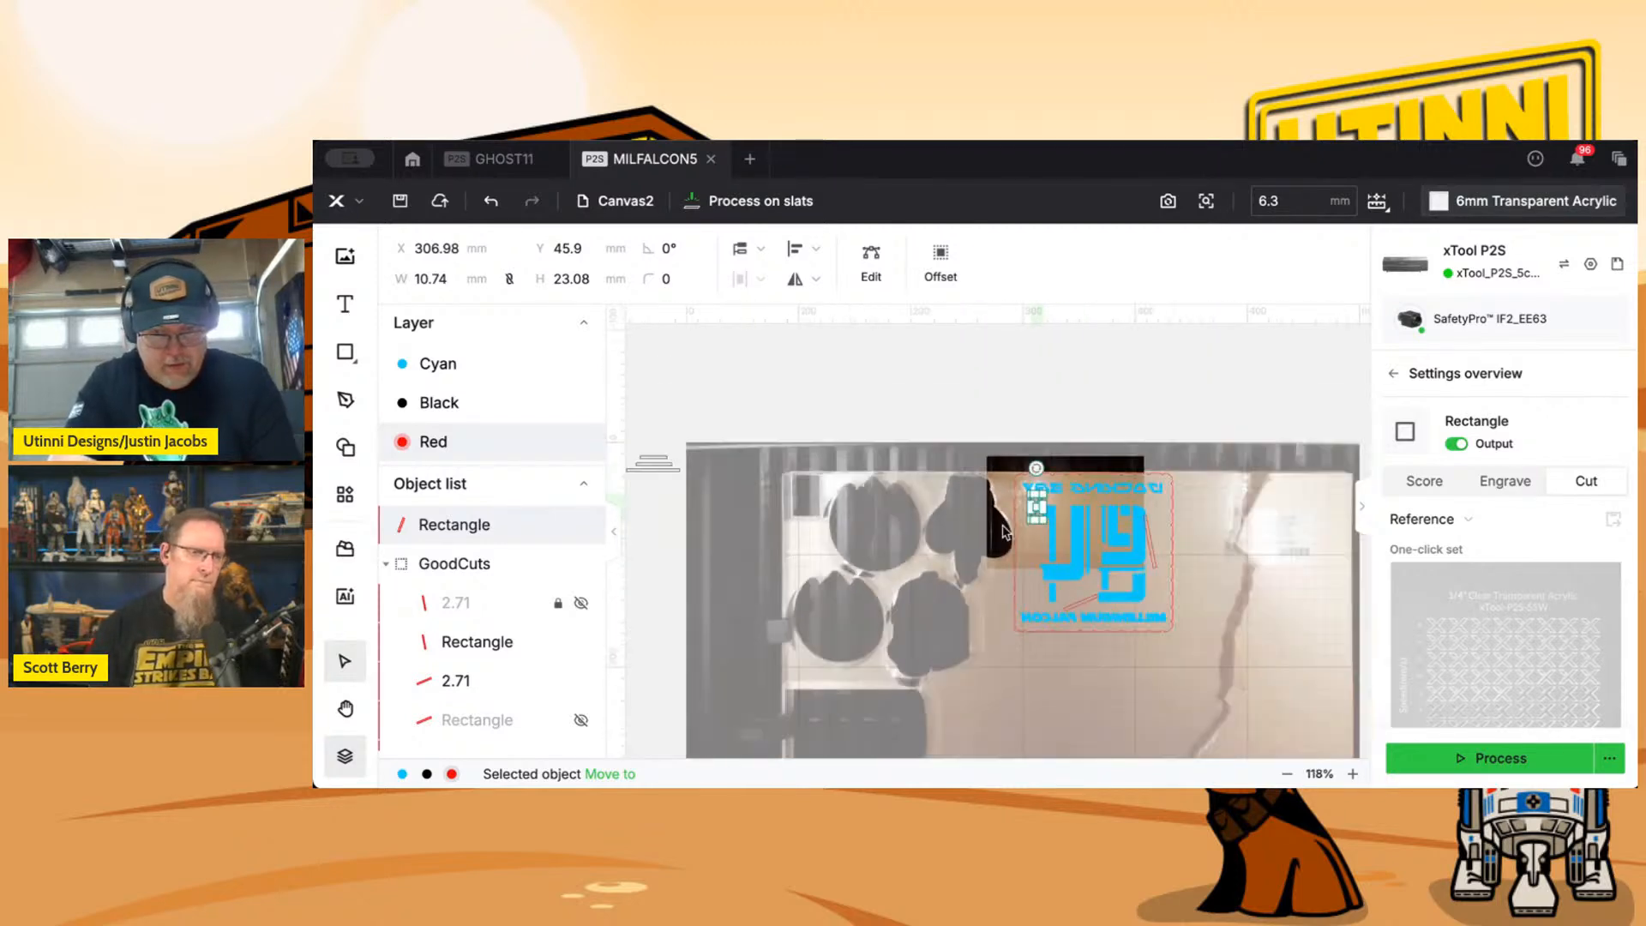
click(658, 467)
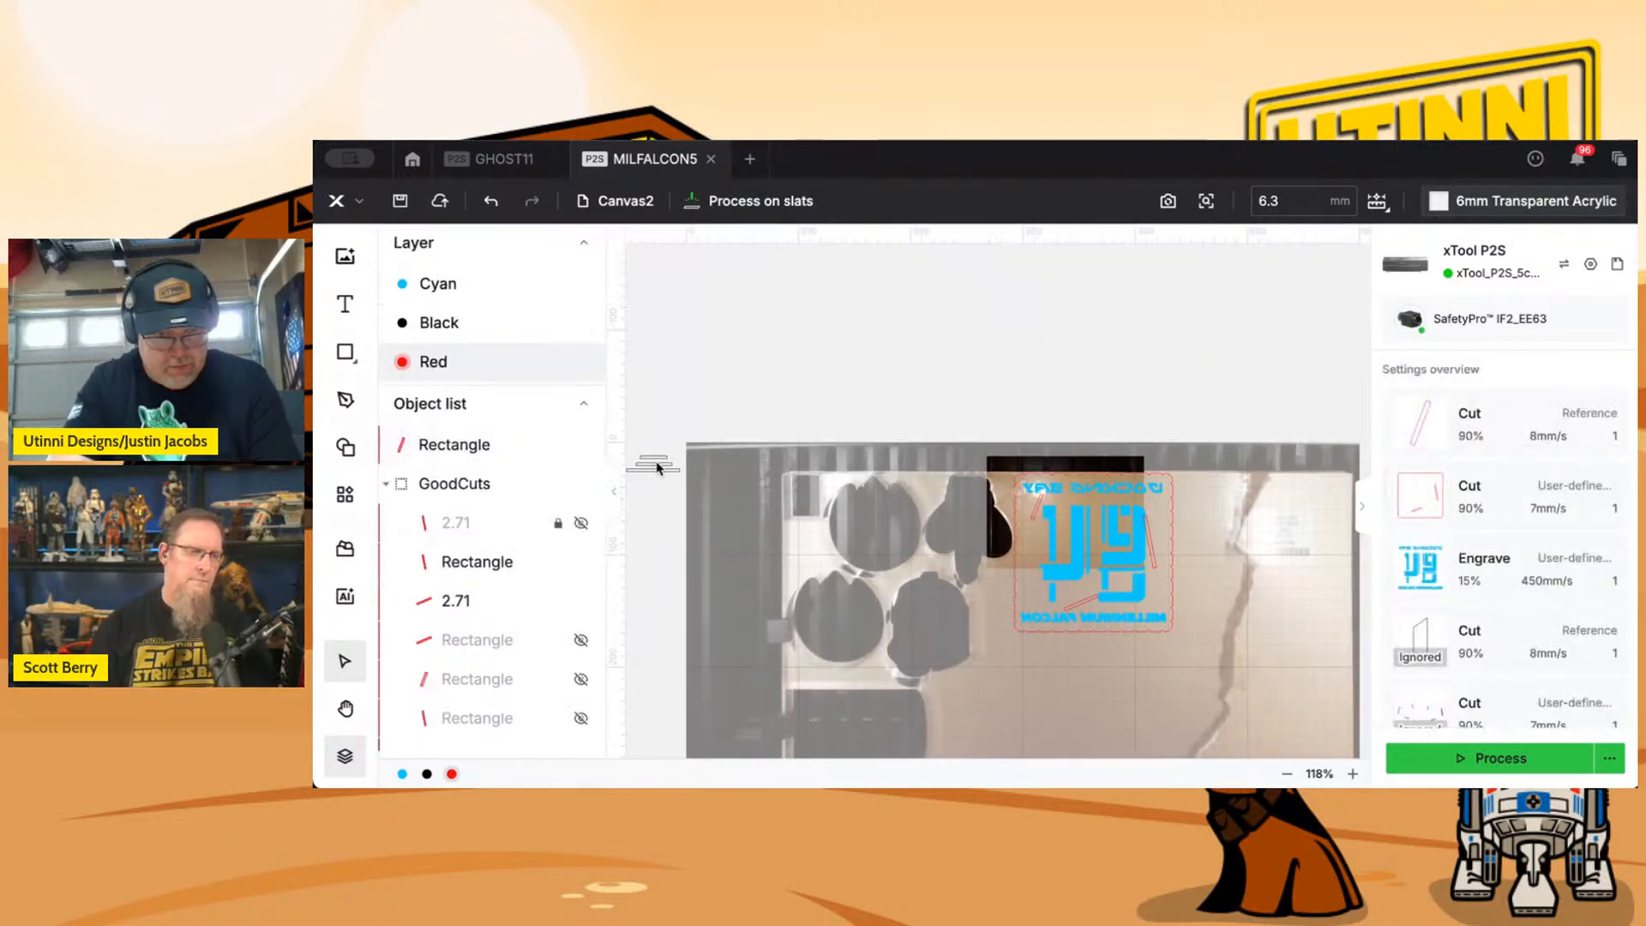
click(663, 467)
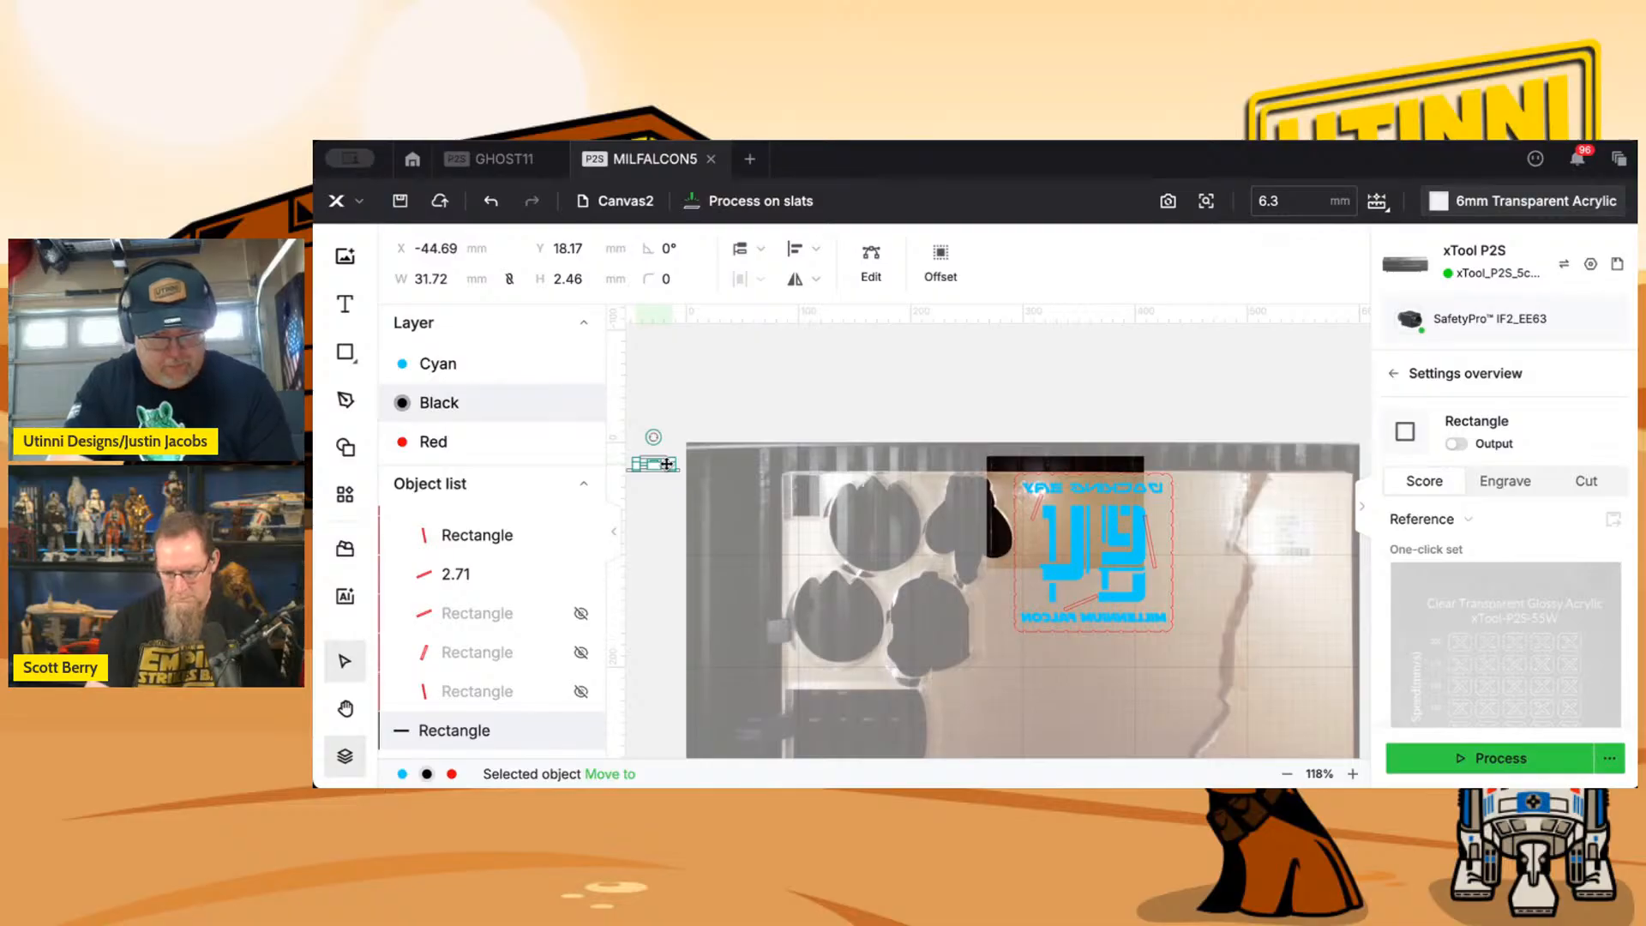
drag(667, 464, 672, 470)
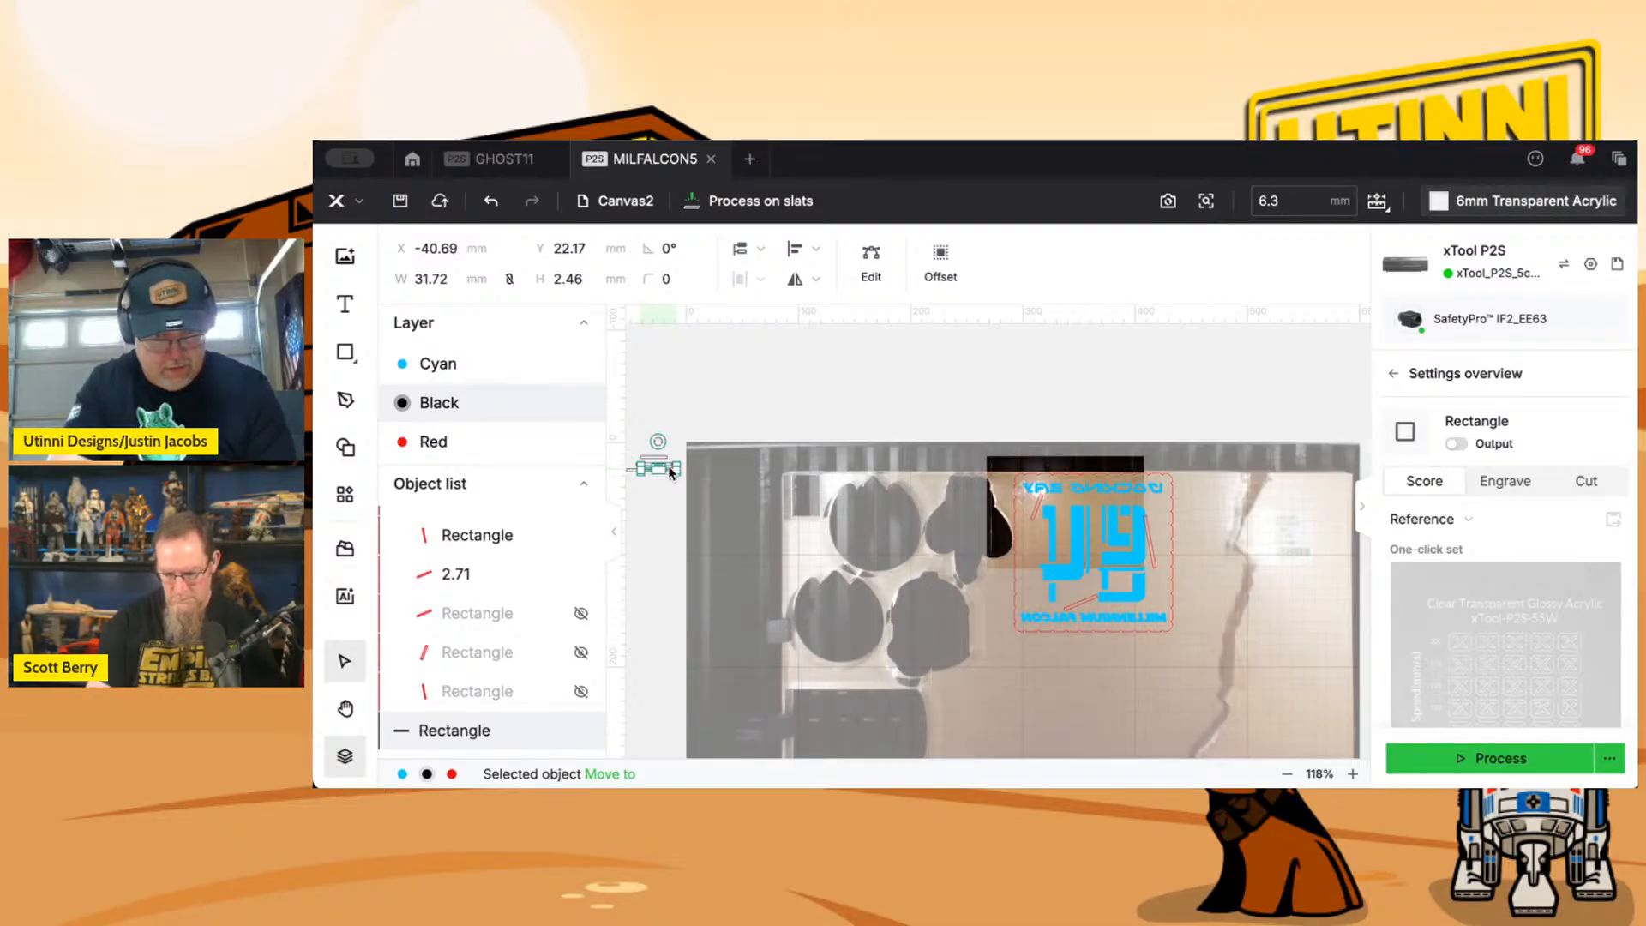
scroll(670, 469, up, 4)
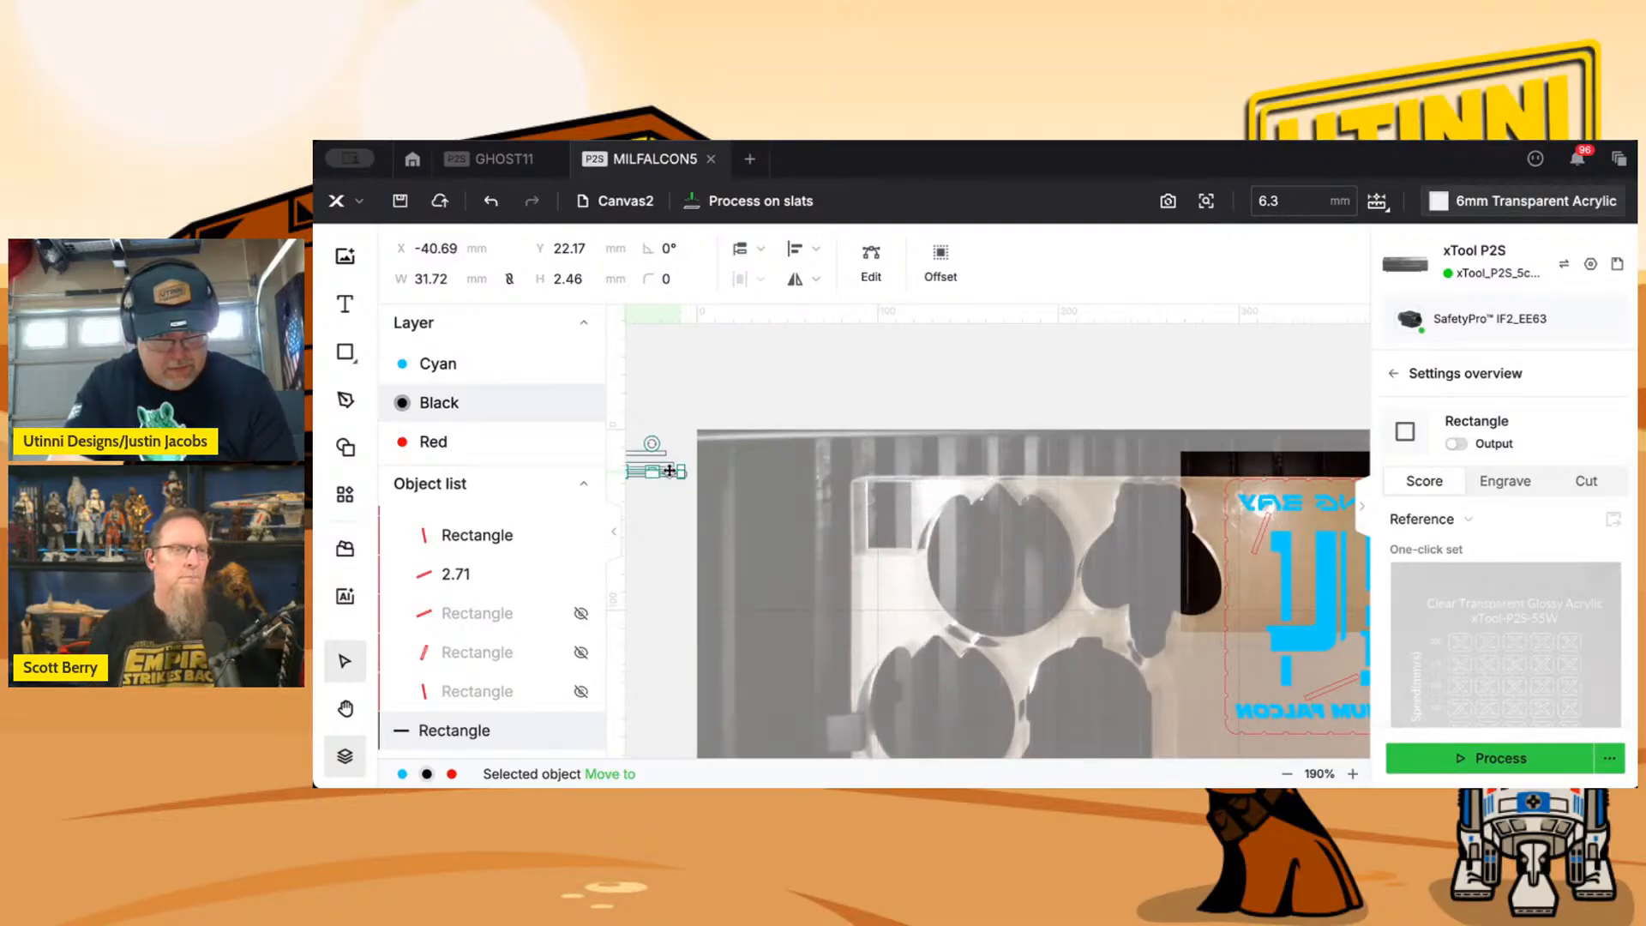
Move the middle rectangle's copy onto the tilted slot above MILLENNIUM FALCON and rotate it roughly to the slot's angle.
drag(670, 471, 1241, 545)
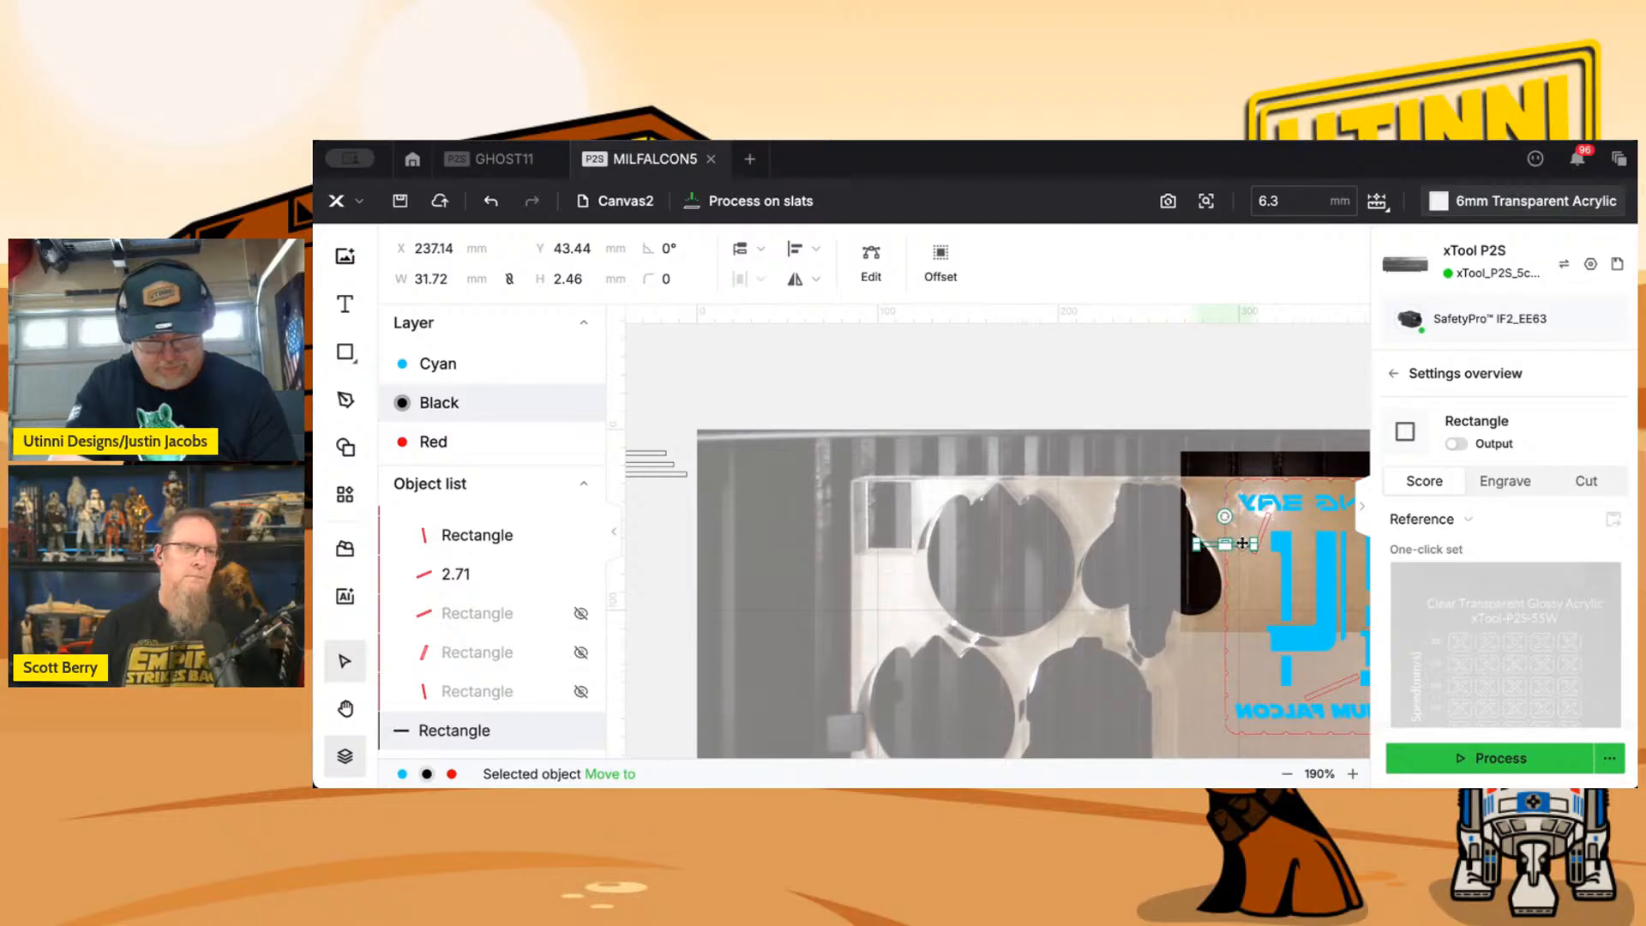
drag(1126, 549, 789, 567)
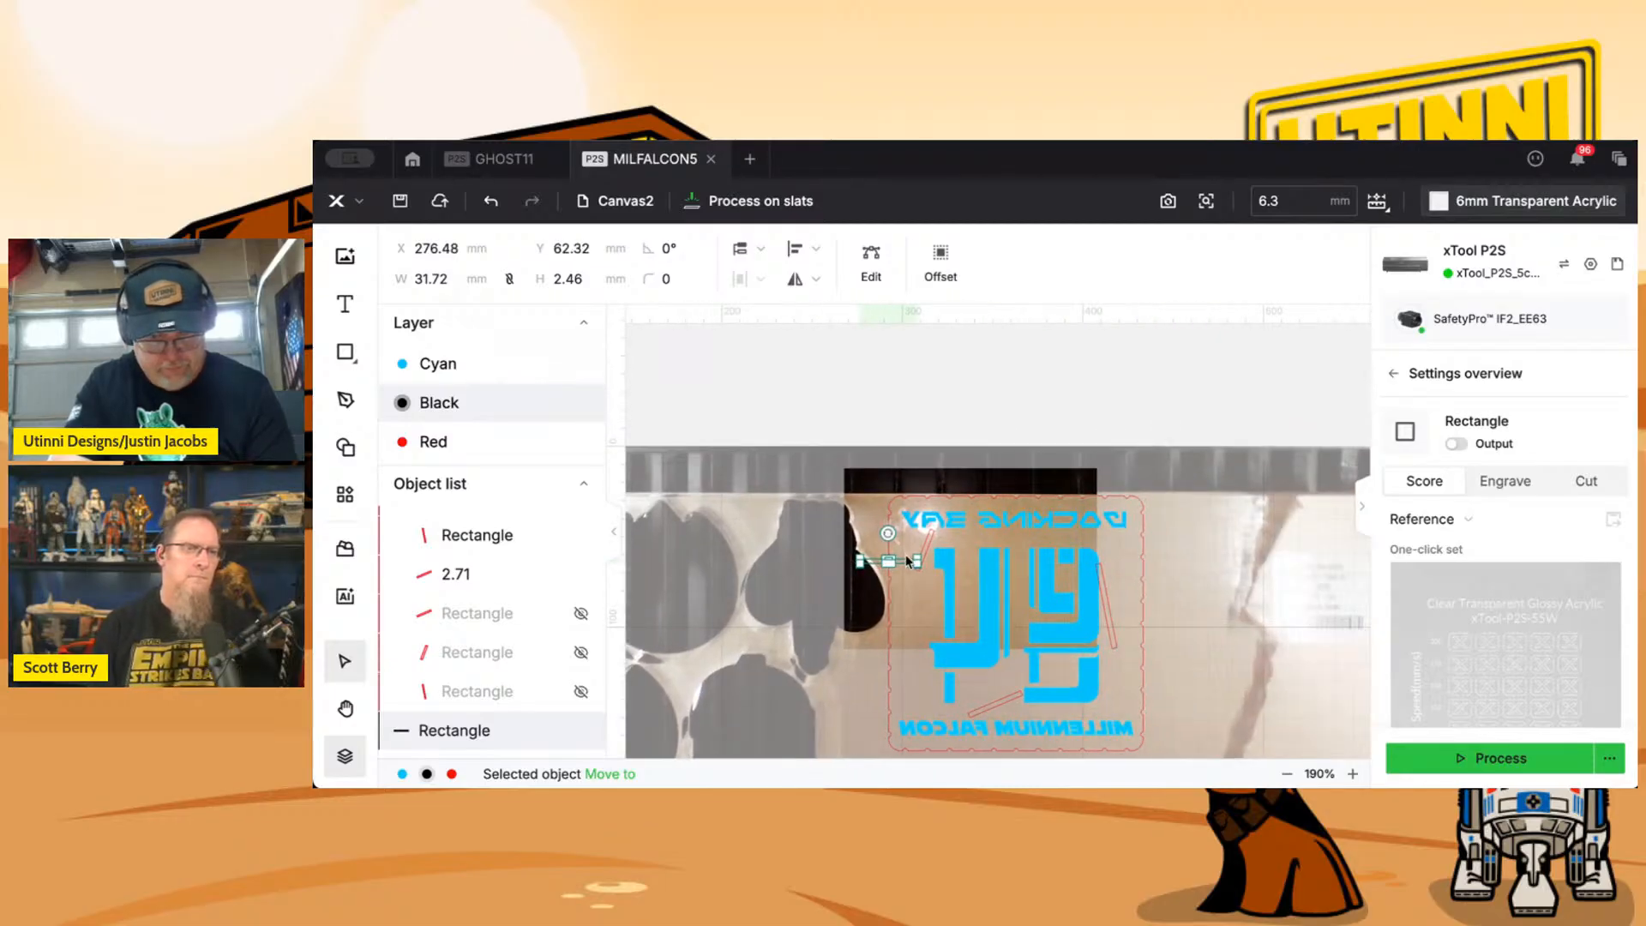
drag(904, 561, 1005, 707)
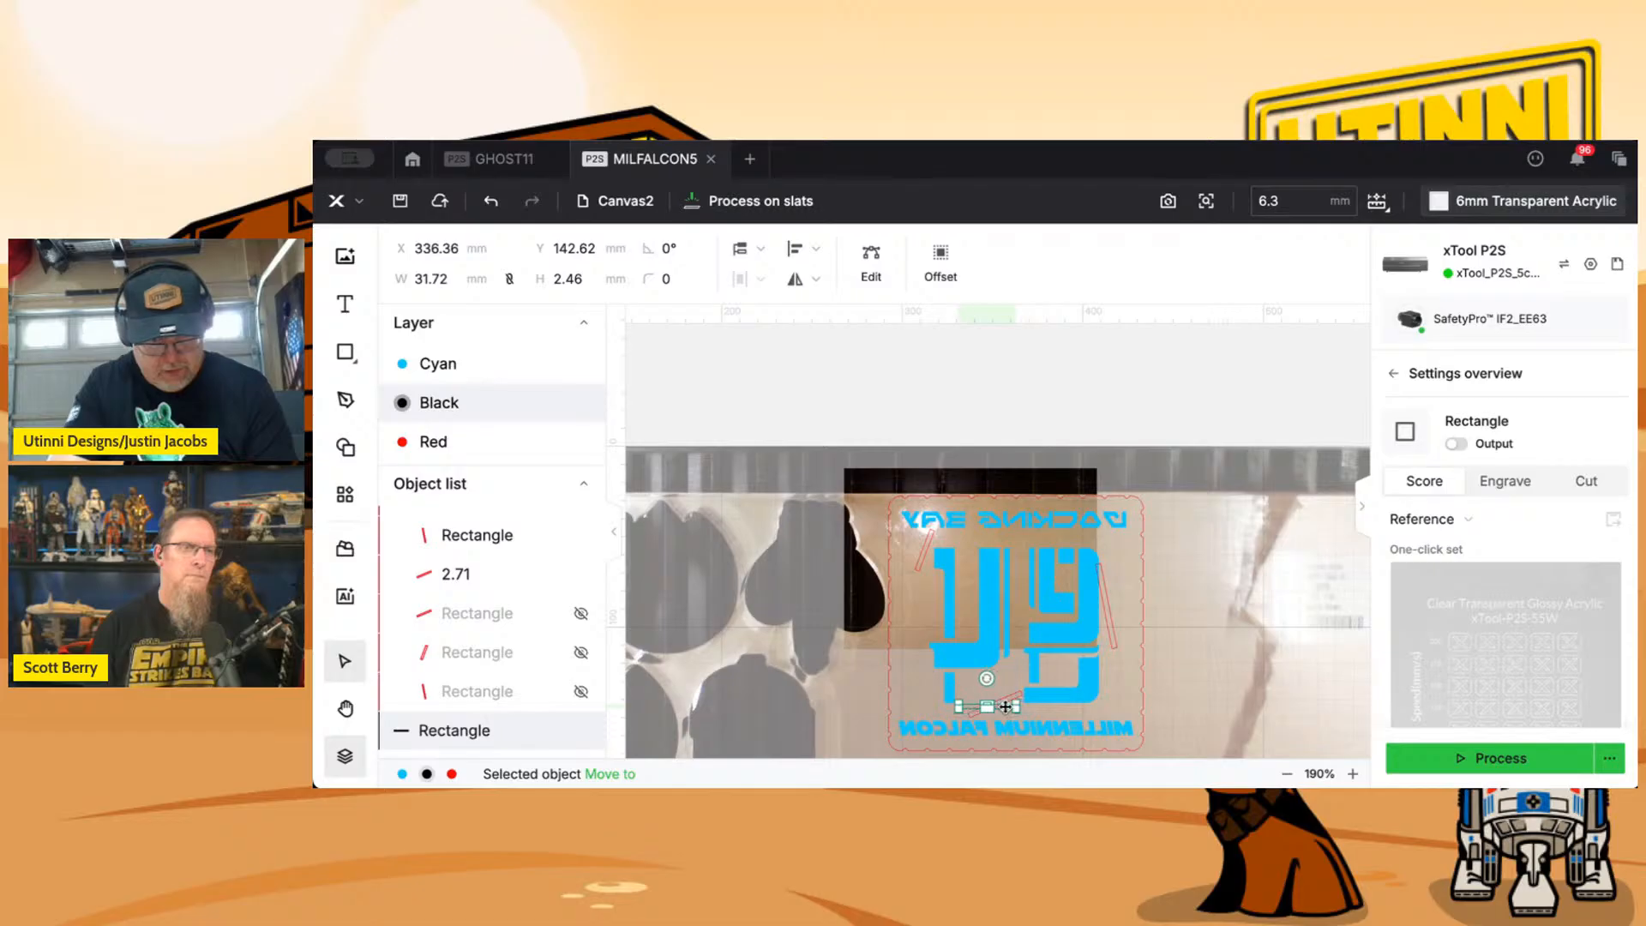
scroll(1005, 706, up, 10)
scroll(1005, 707, down, 4)
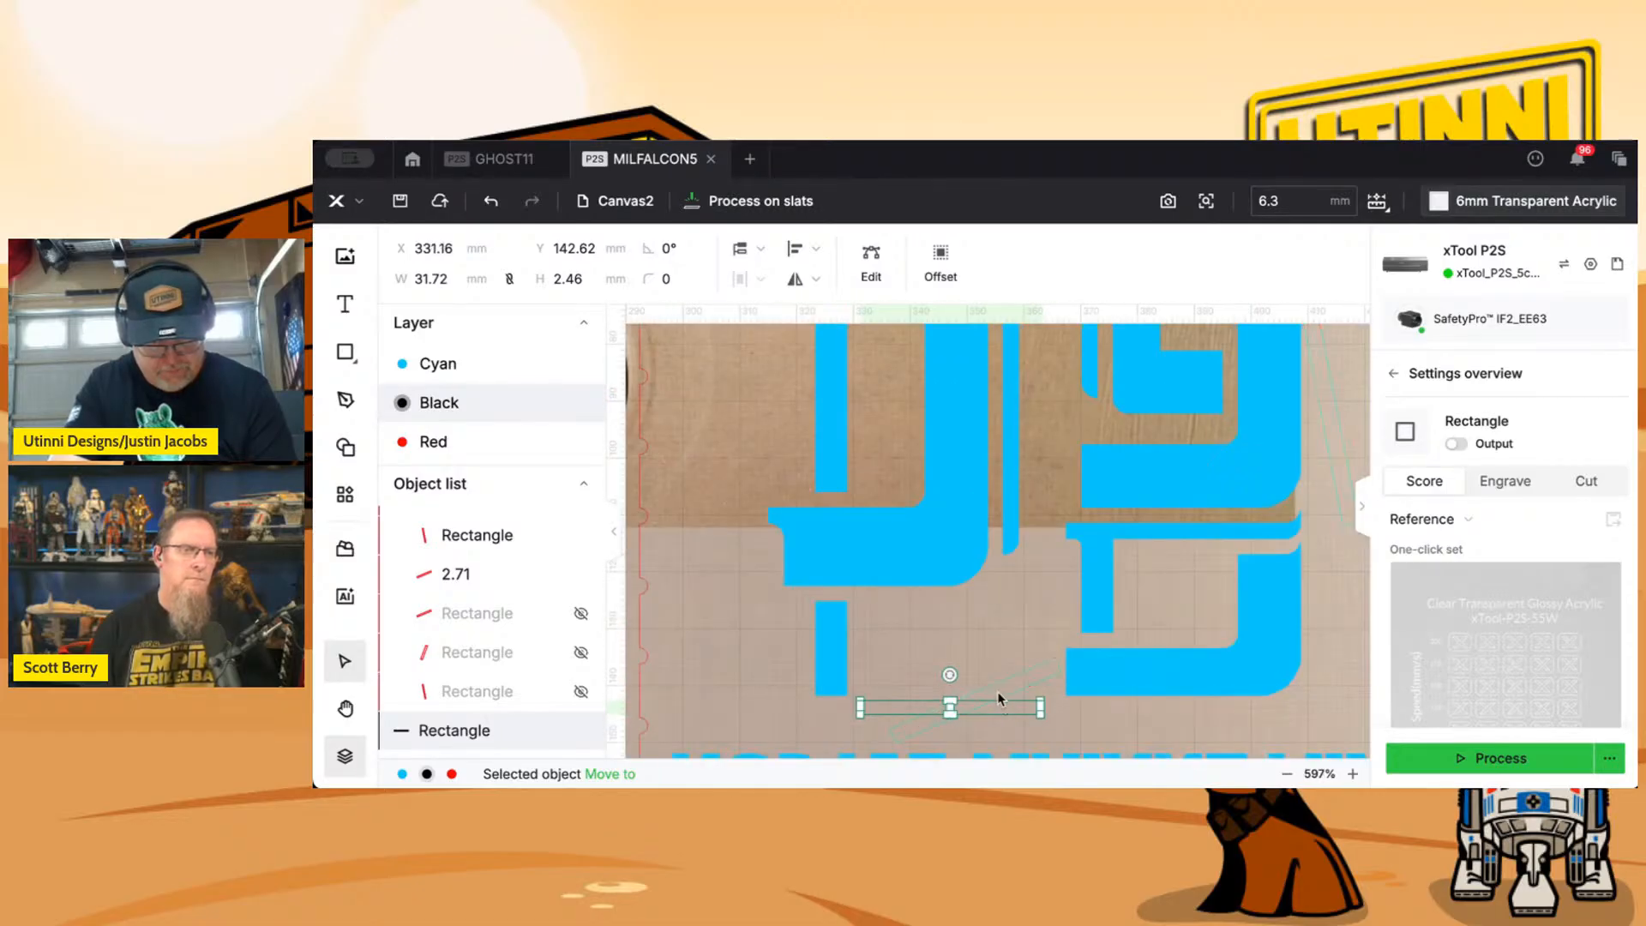
drag(998, 708, 996, 478)
scroll(978, 676, up, 6)
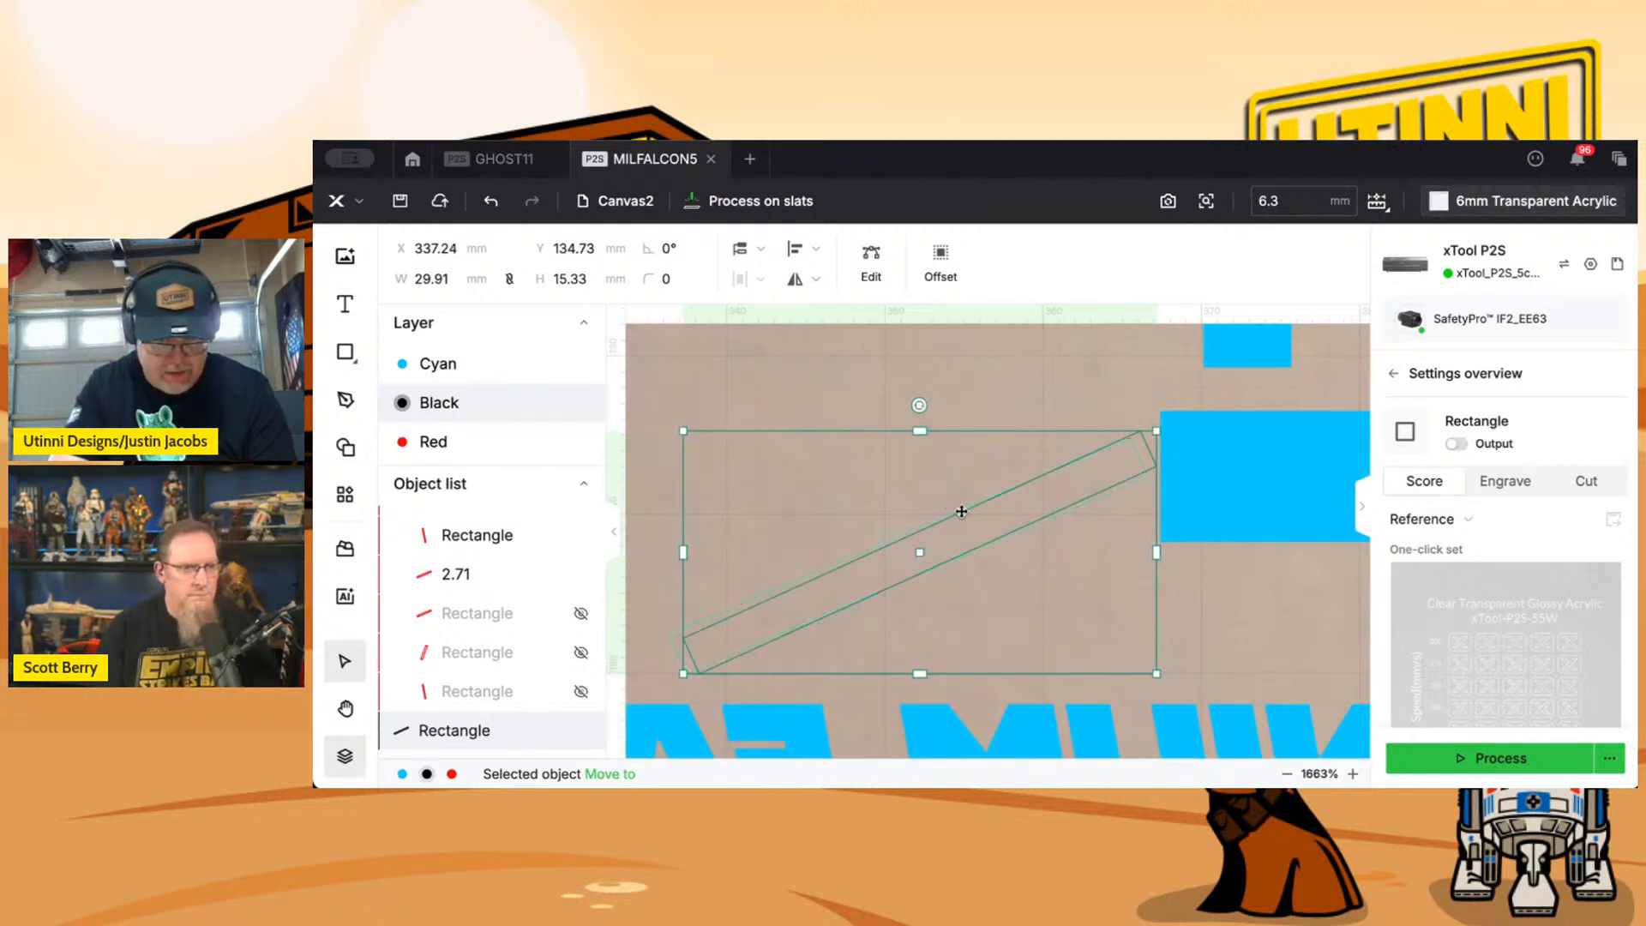
Fine-tune the rotation and position of the rectangle copy over the tilted slot above MILLENNIUM FALCON.
drag(920, 406, 922, 412)
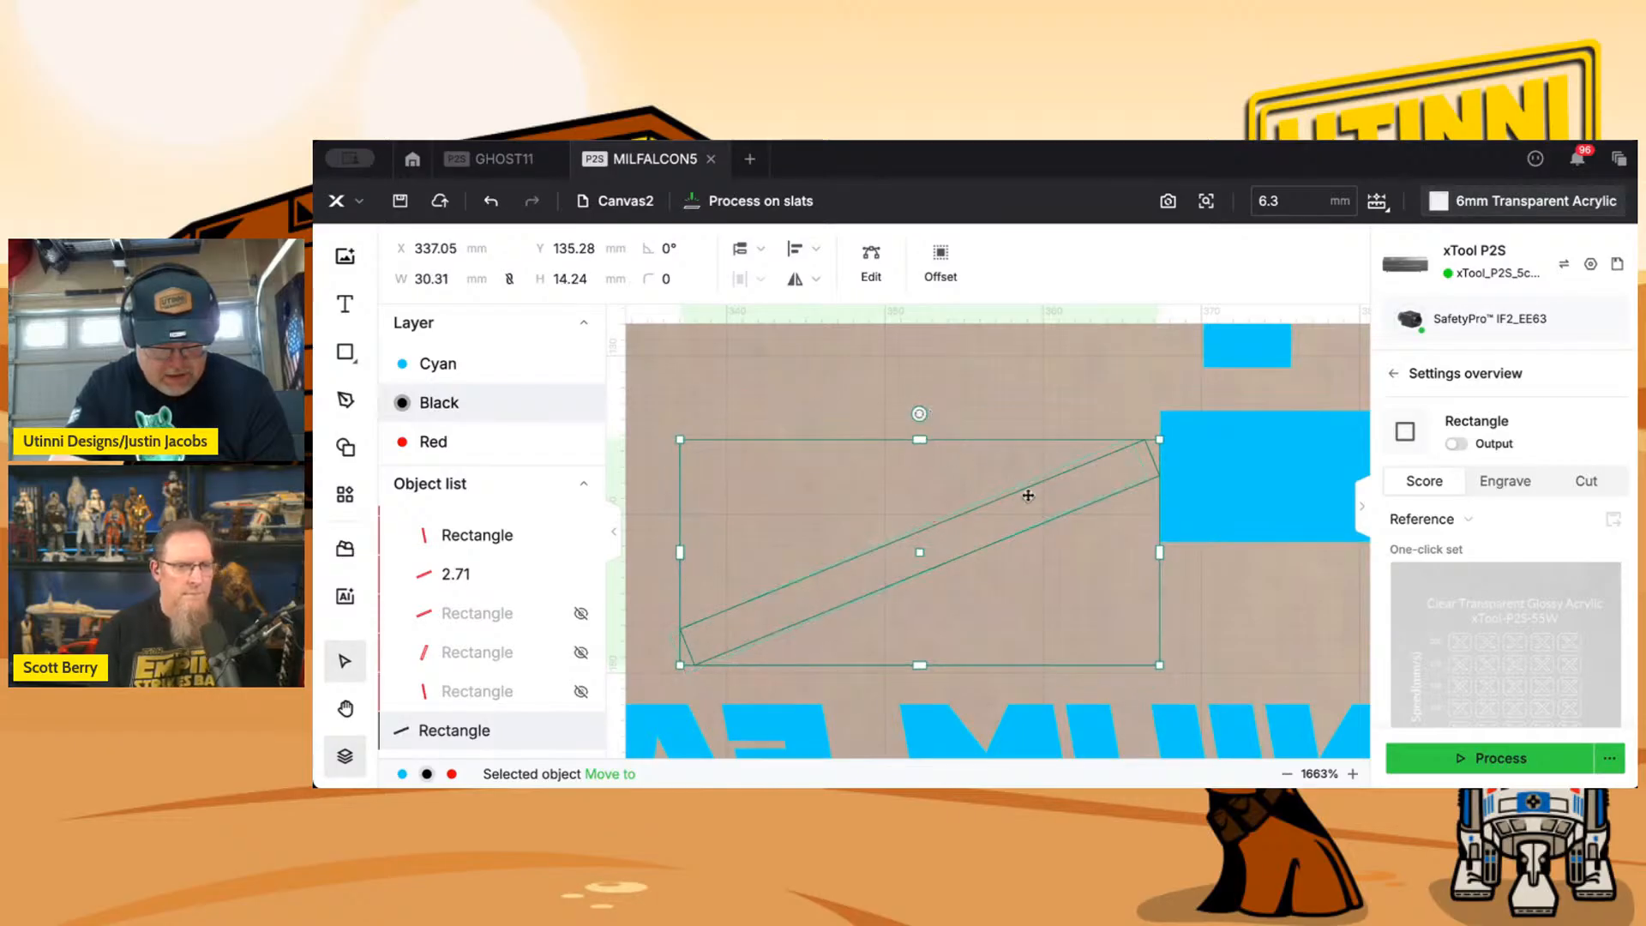
drag(1091, 484, 1081, 492)
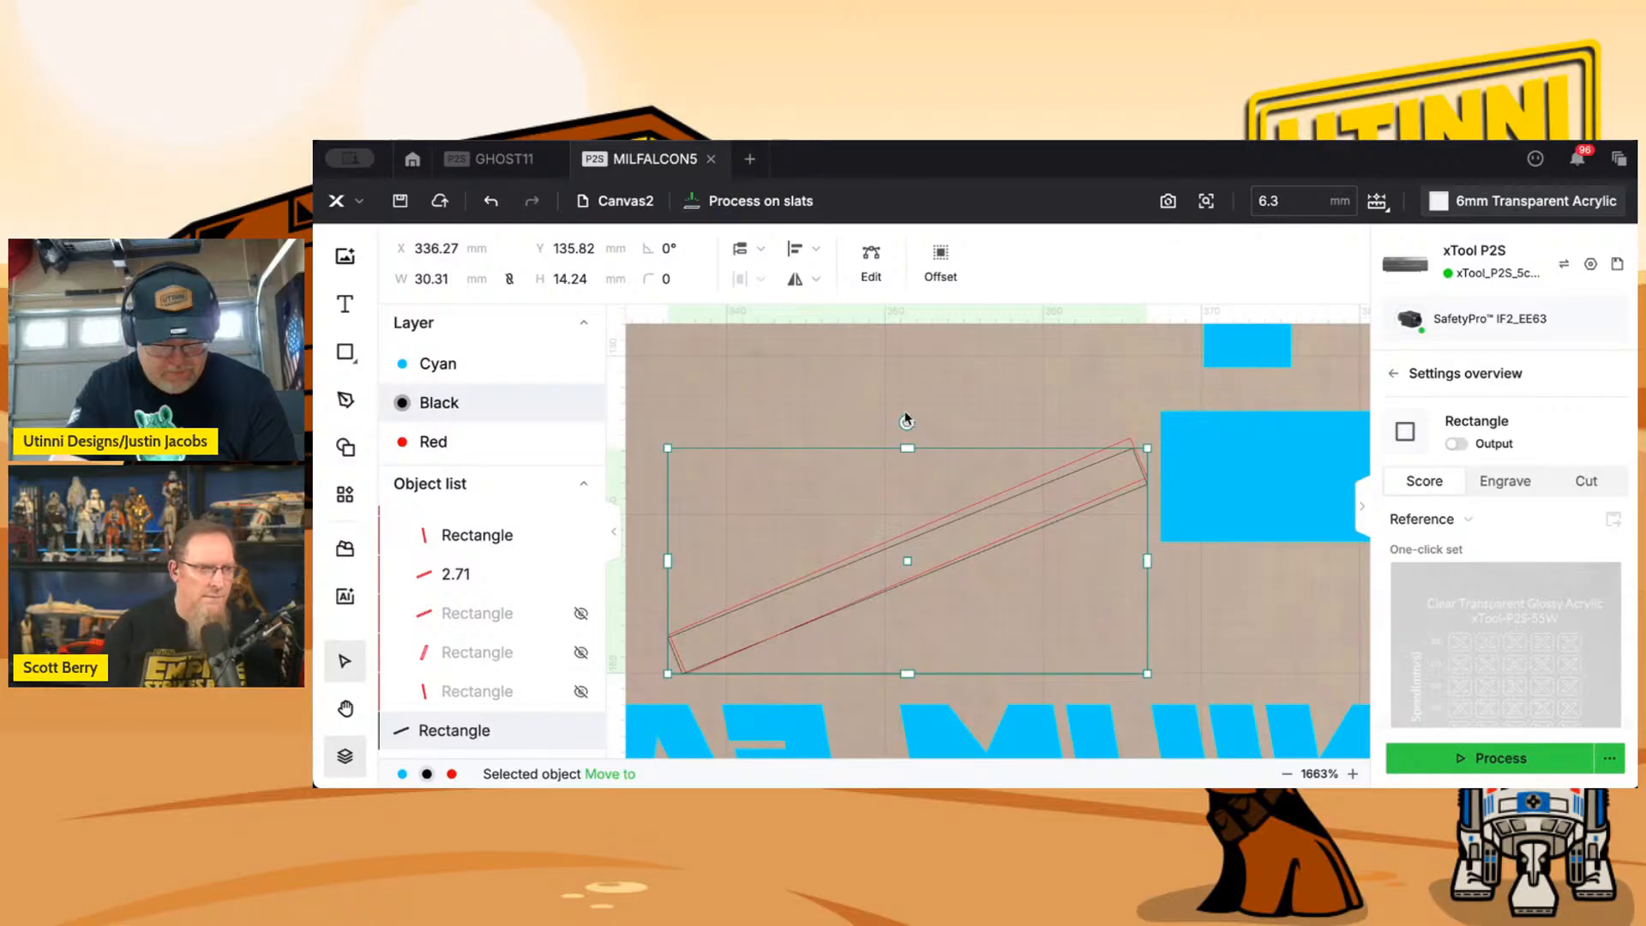
drag(905, 420, 907, 420)
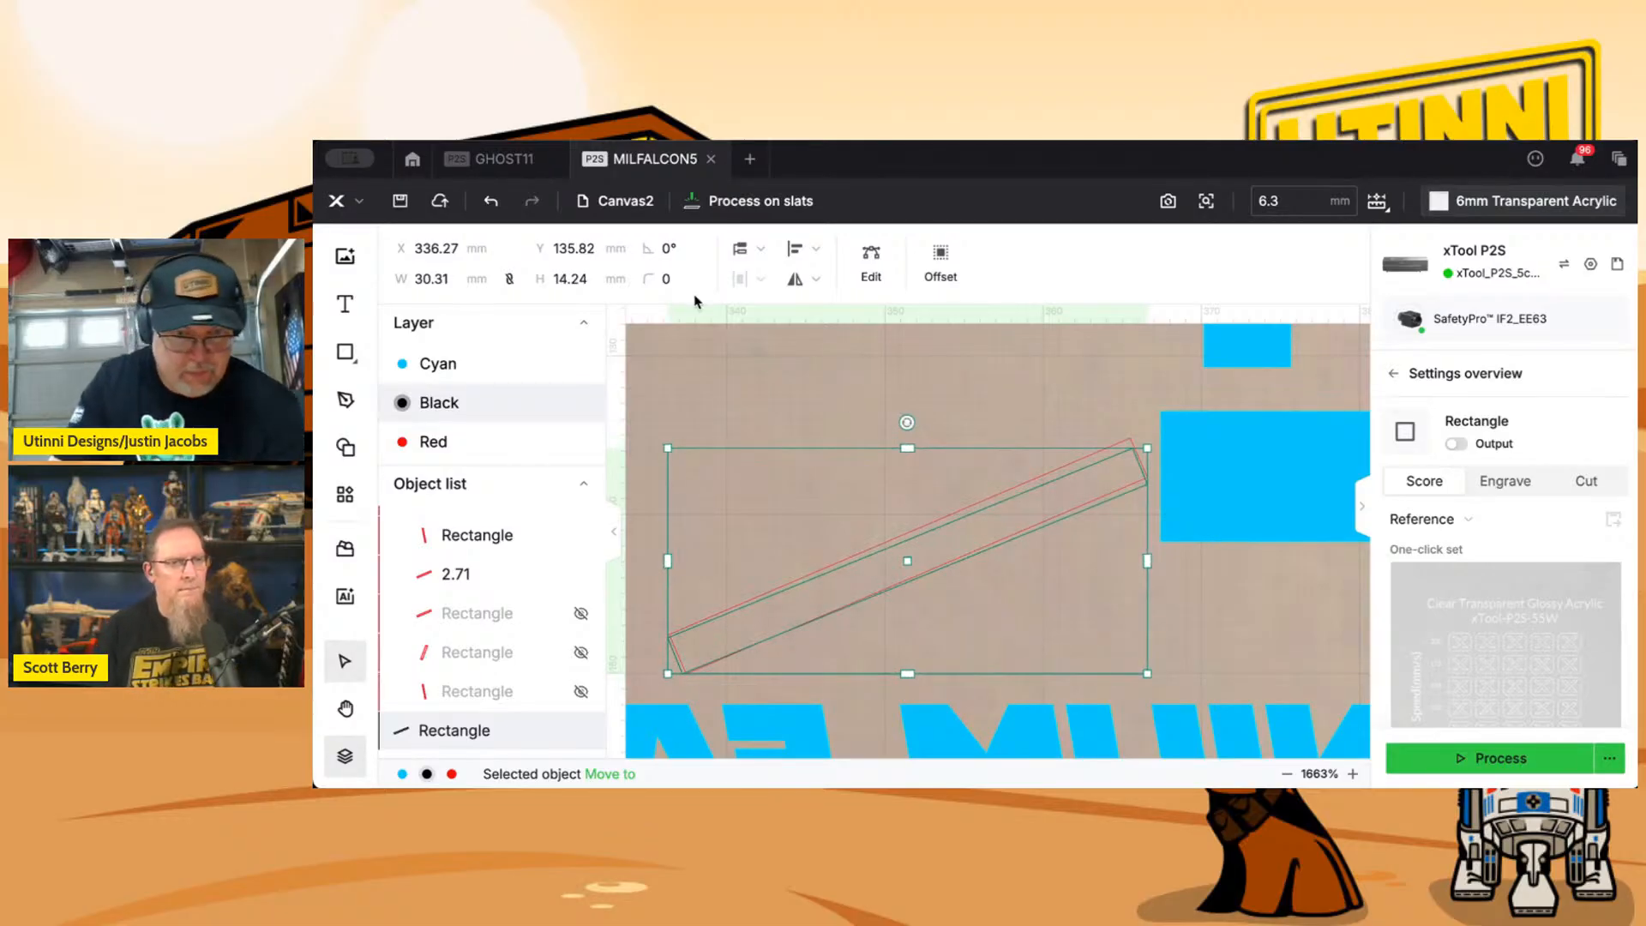
Try a 45° rotation angle on the rectangle copy above MILLENNIUM FALCON, then return it to its previous tilt.
click(677, 248)
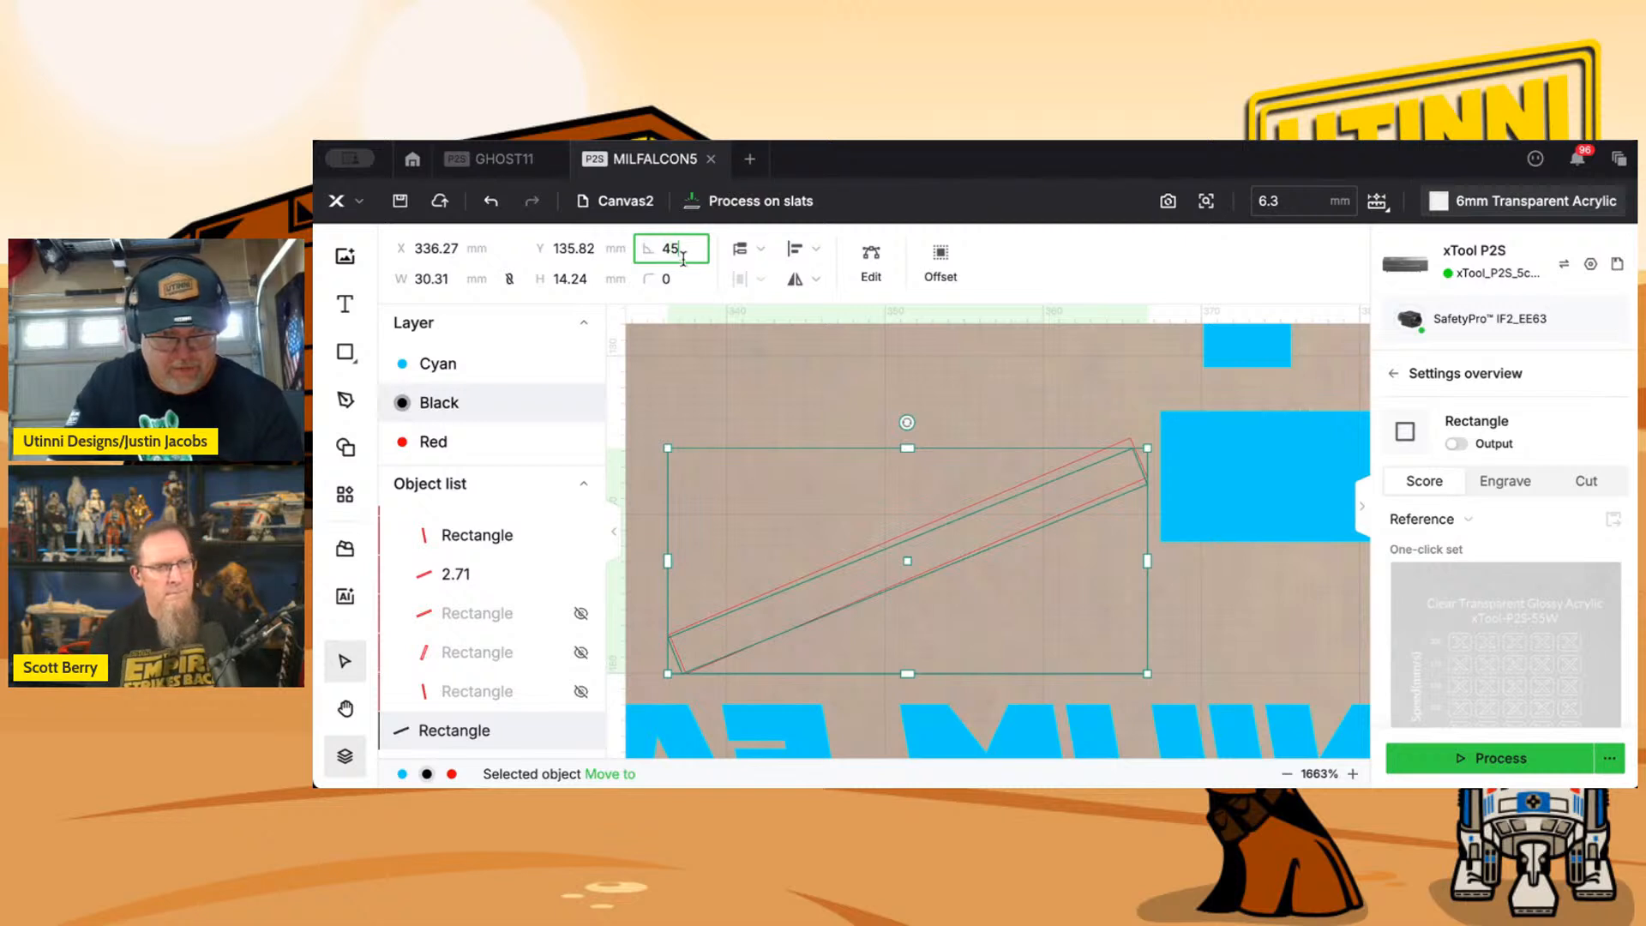
text(45)
key(Tab)
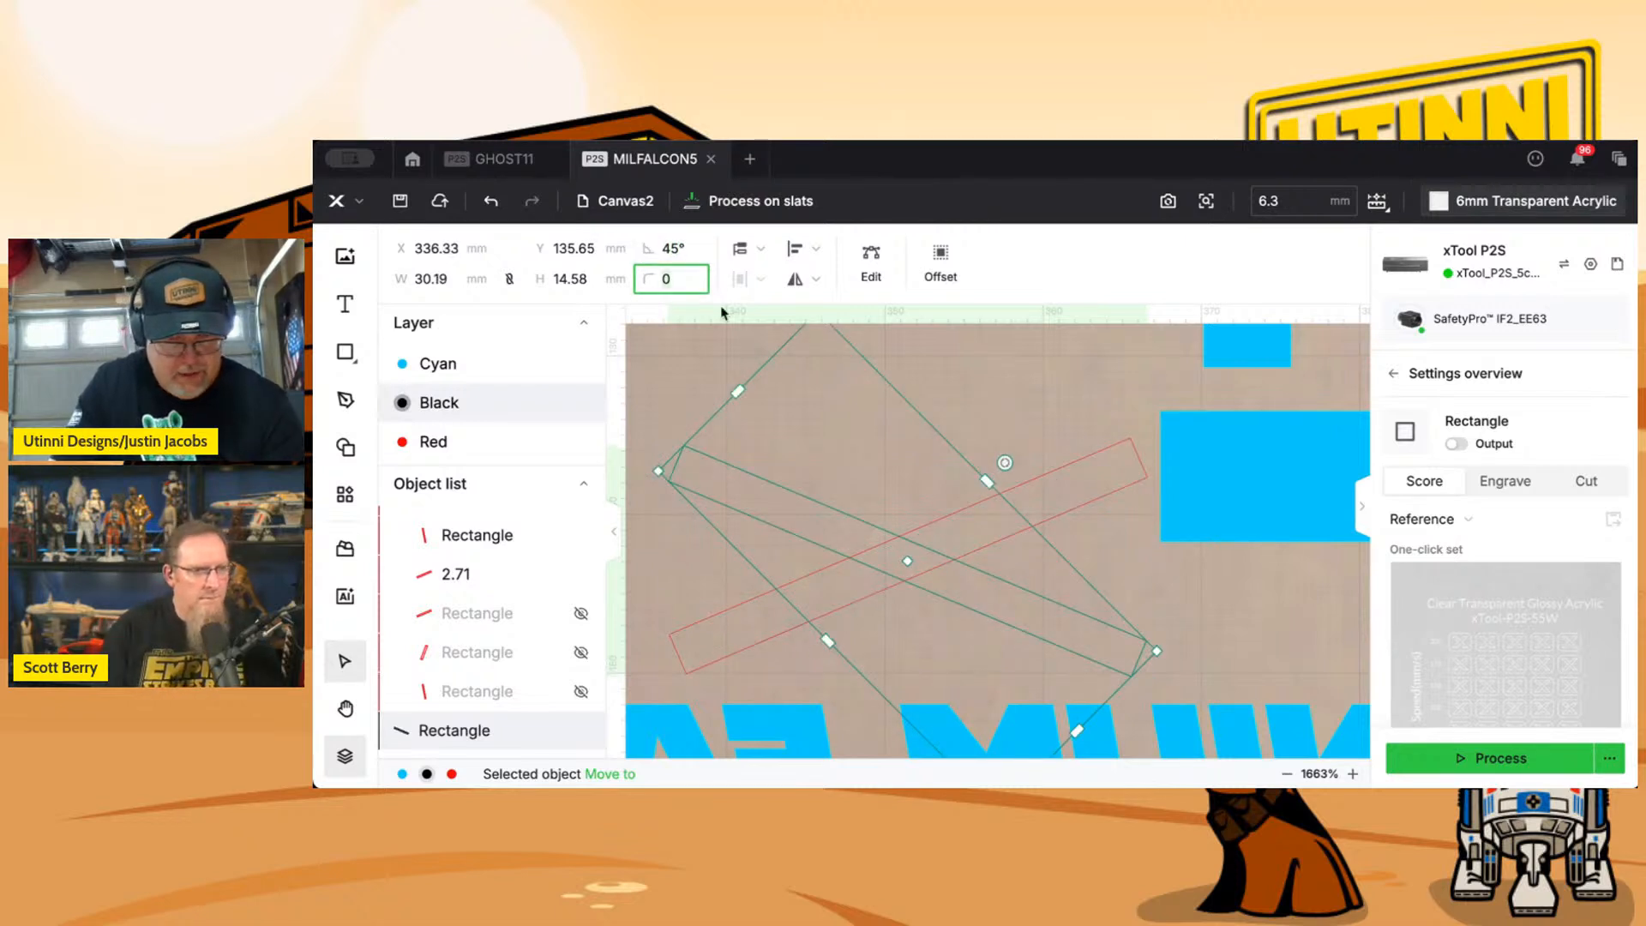
drag(1005, 463, 909, 437)
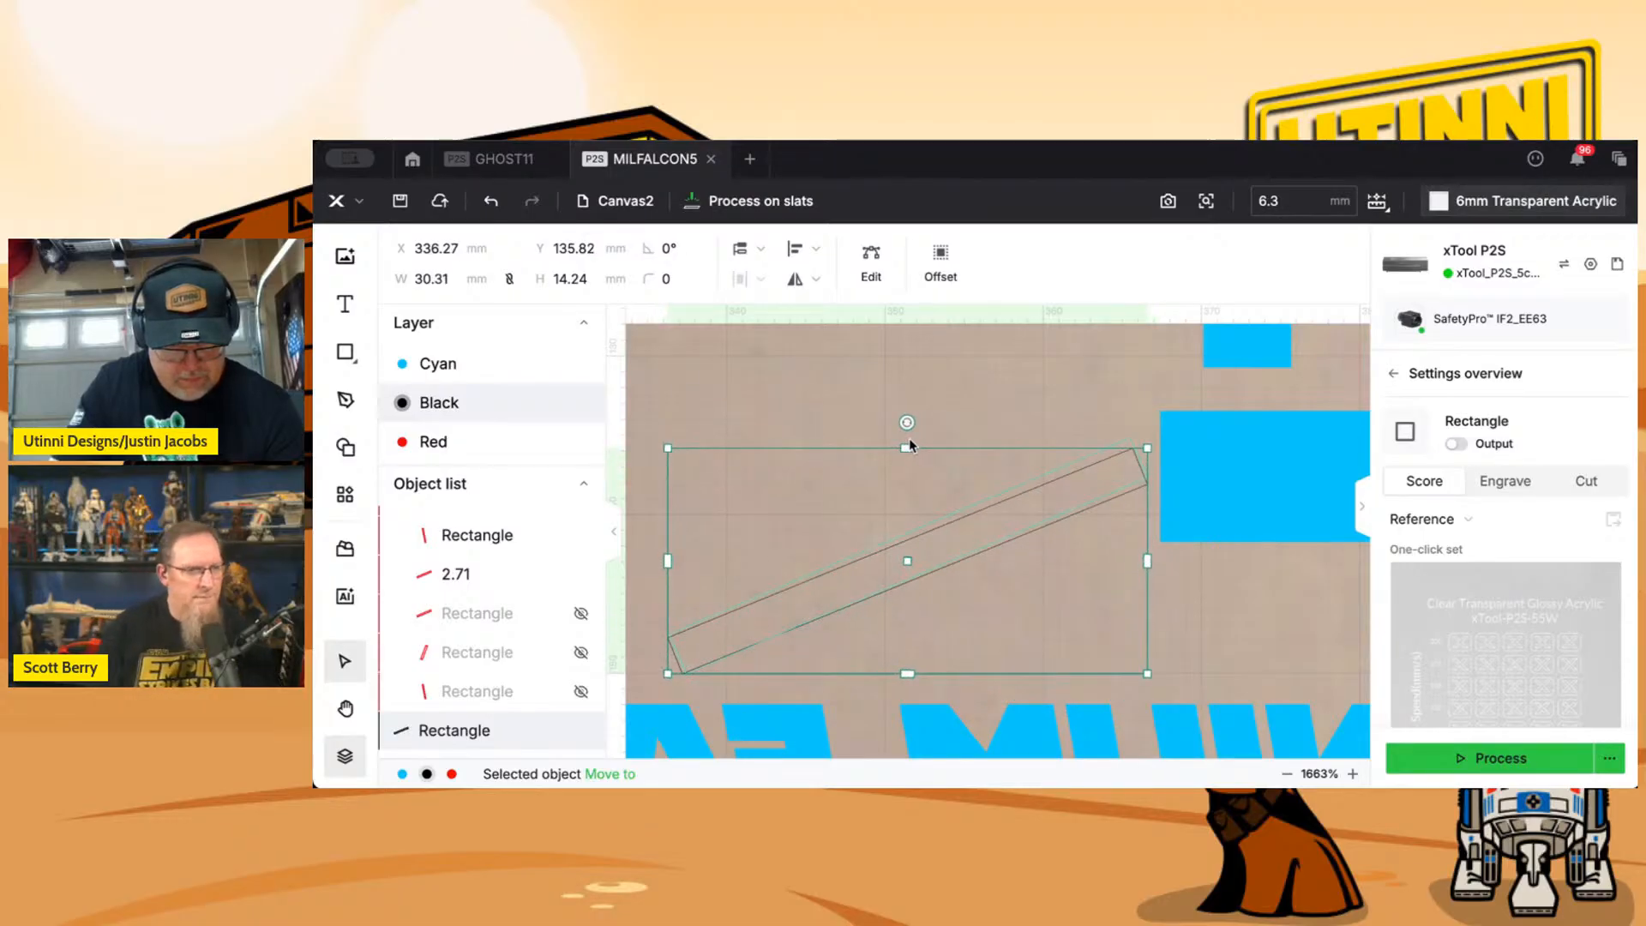
drag(905, 445, 905, 445)
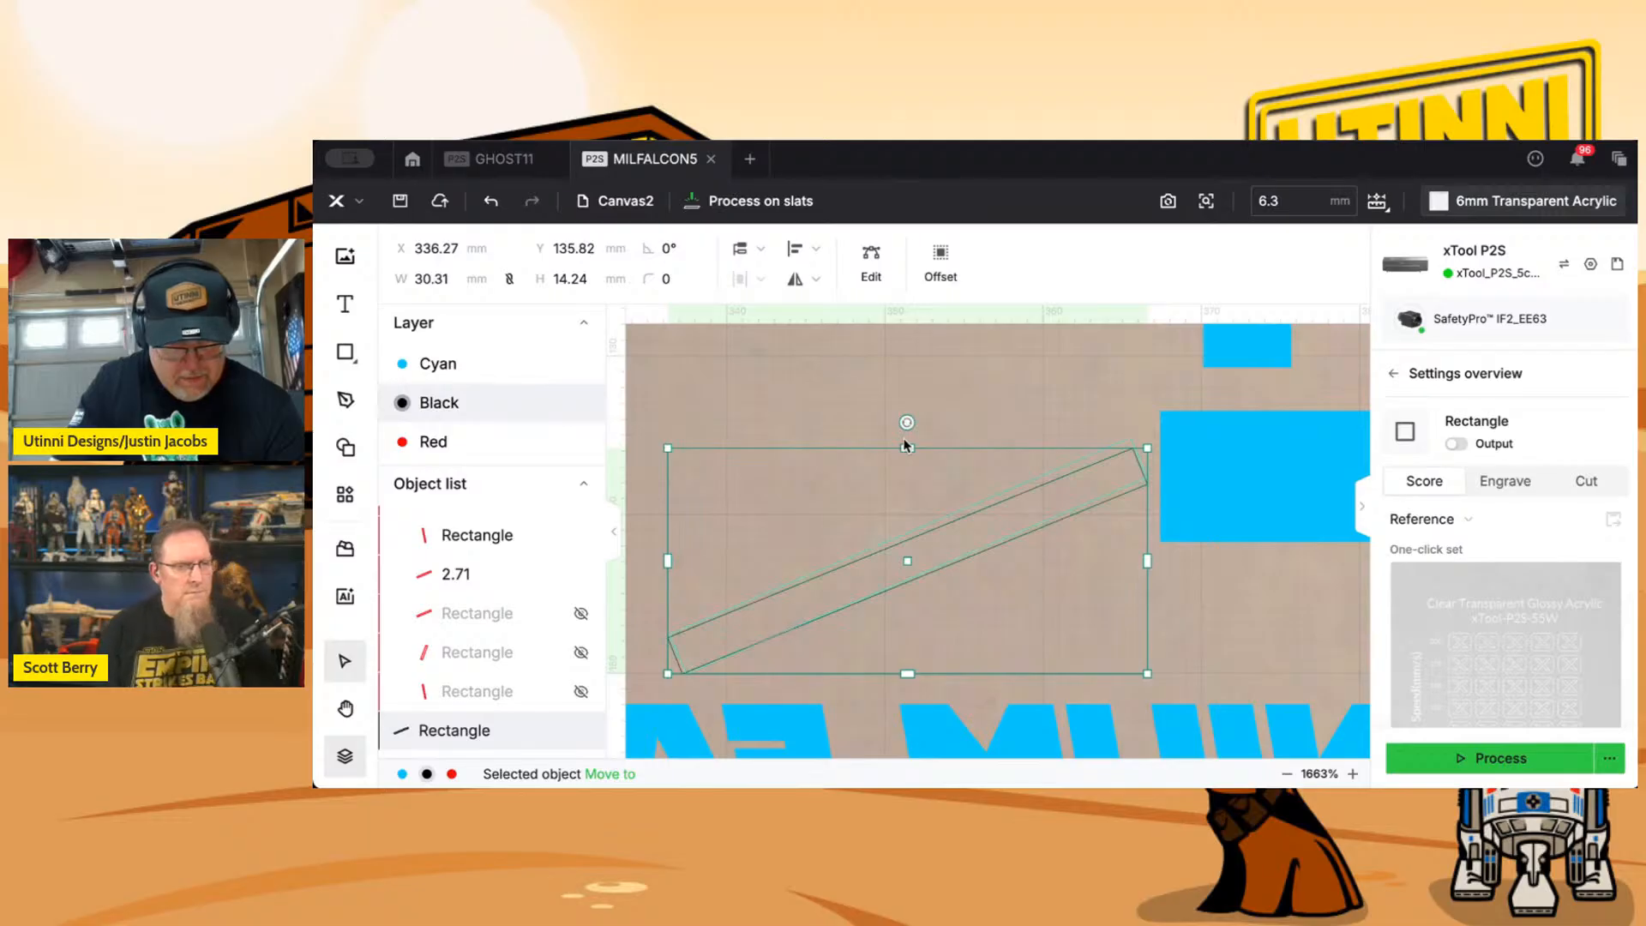
click(696, 257)
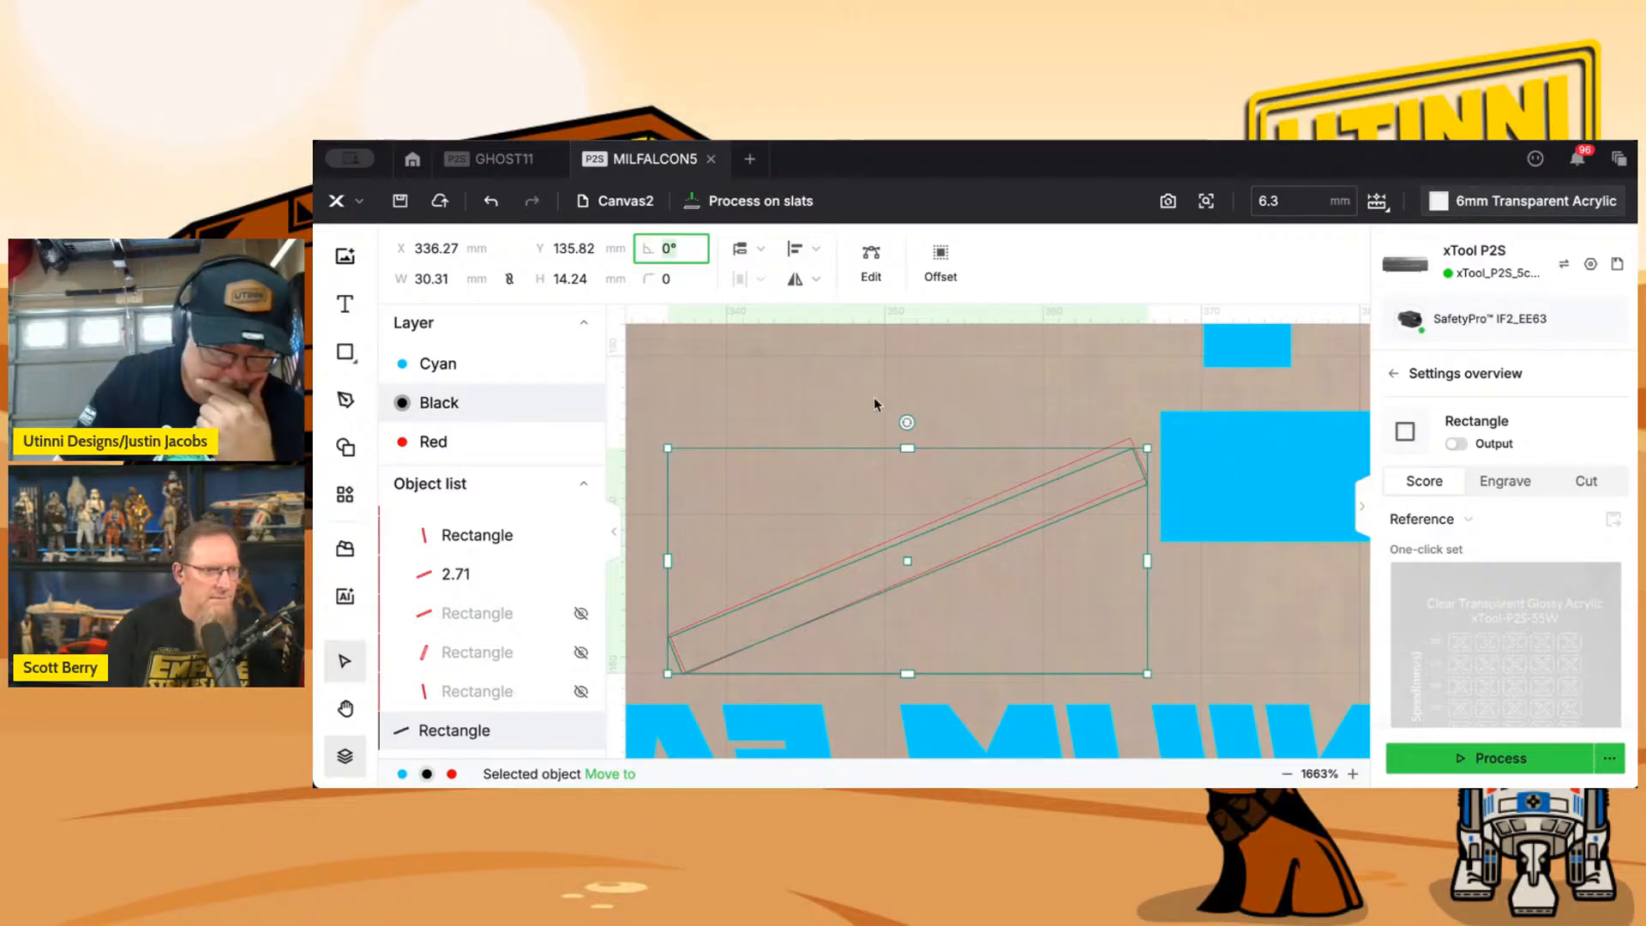
Rotate the rectangle copy to match the tilted slot above MILLENNIUM FALCON and nudge it up 0.2 mm onto the old outline.
drag(909, 423, 828, 422)
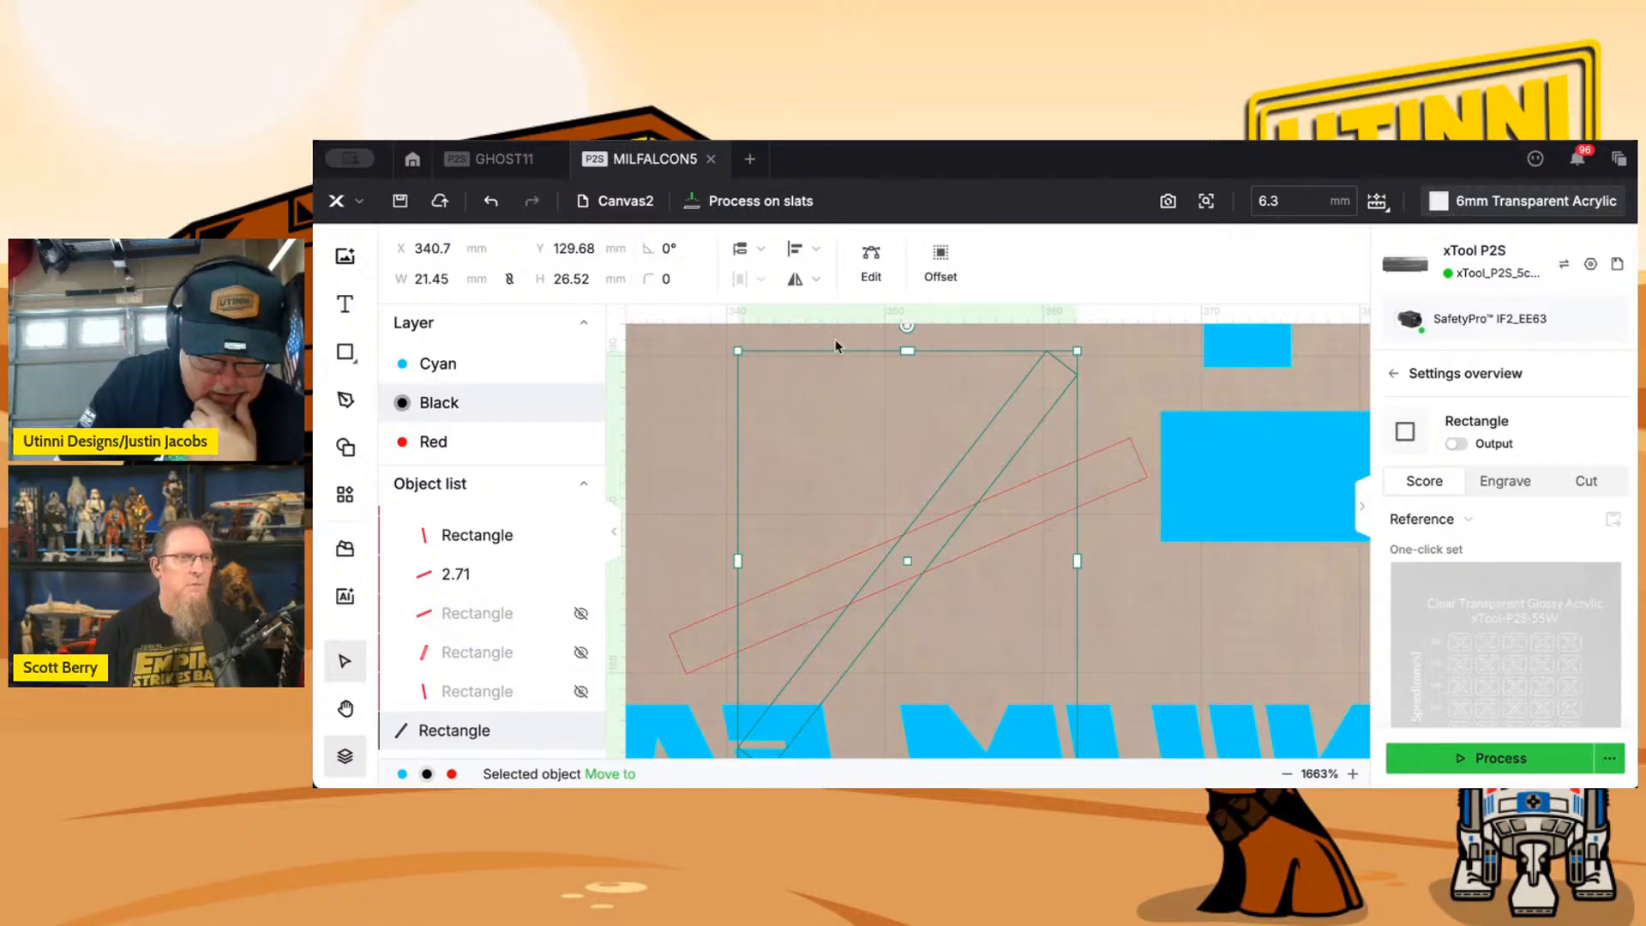
drag(910, 331, 1008, 383)
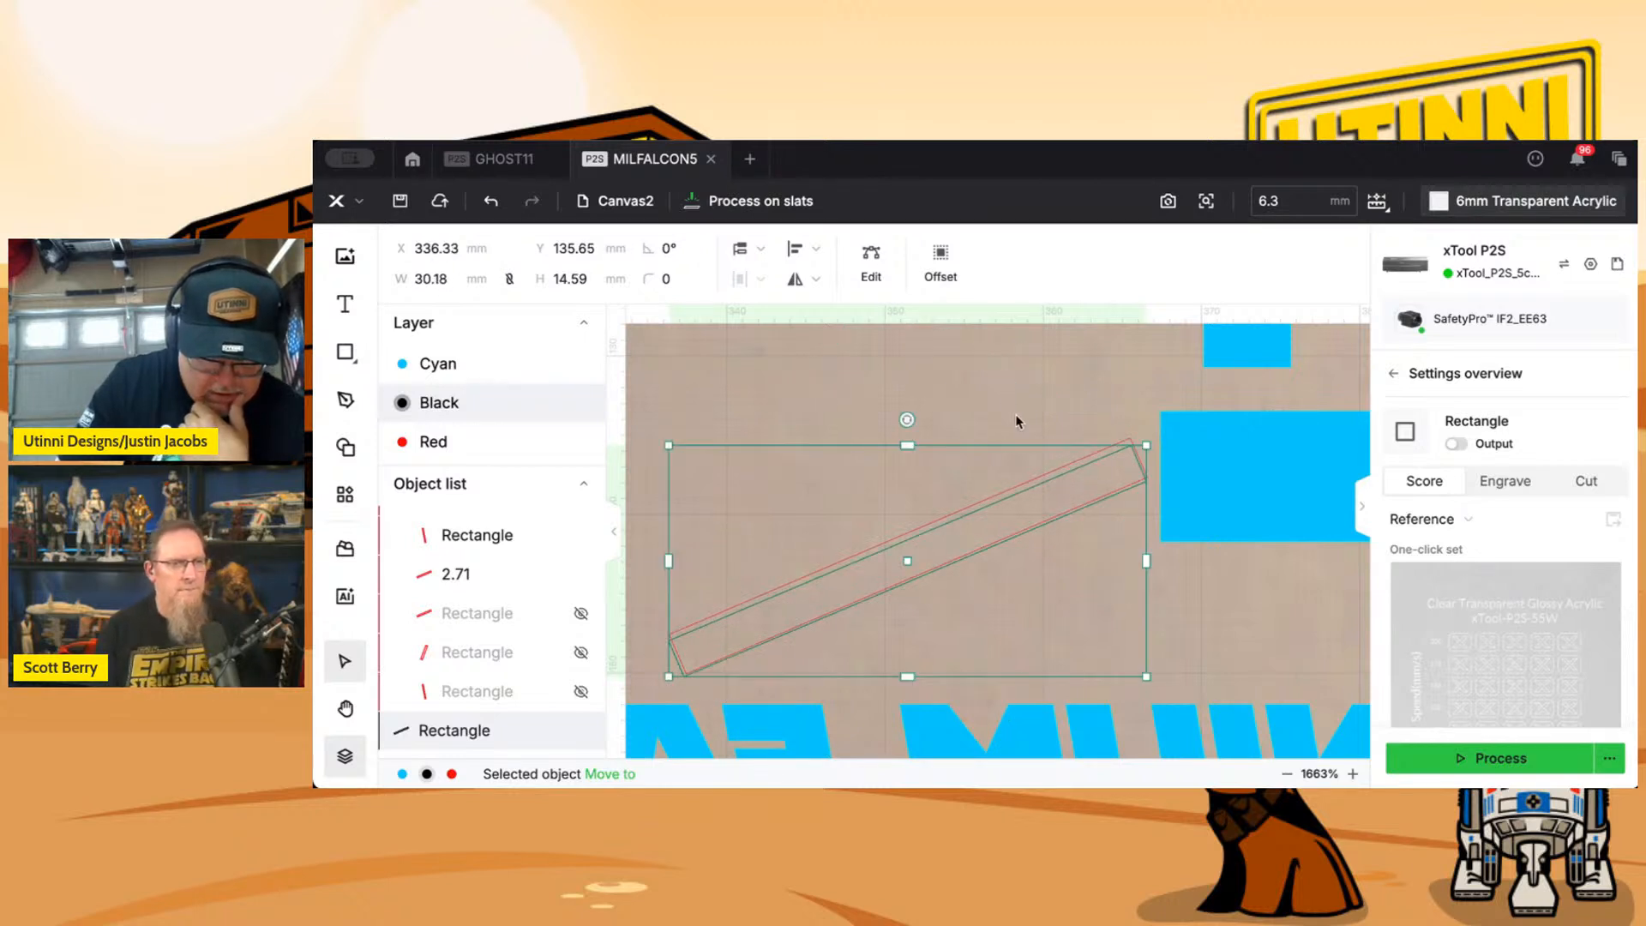
key(Up)
key(Up)
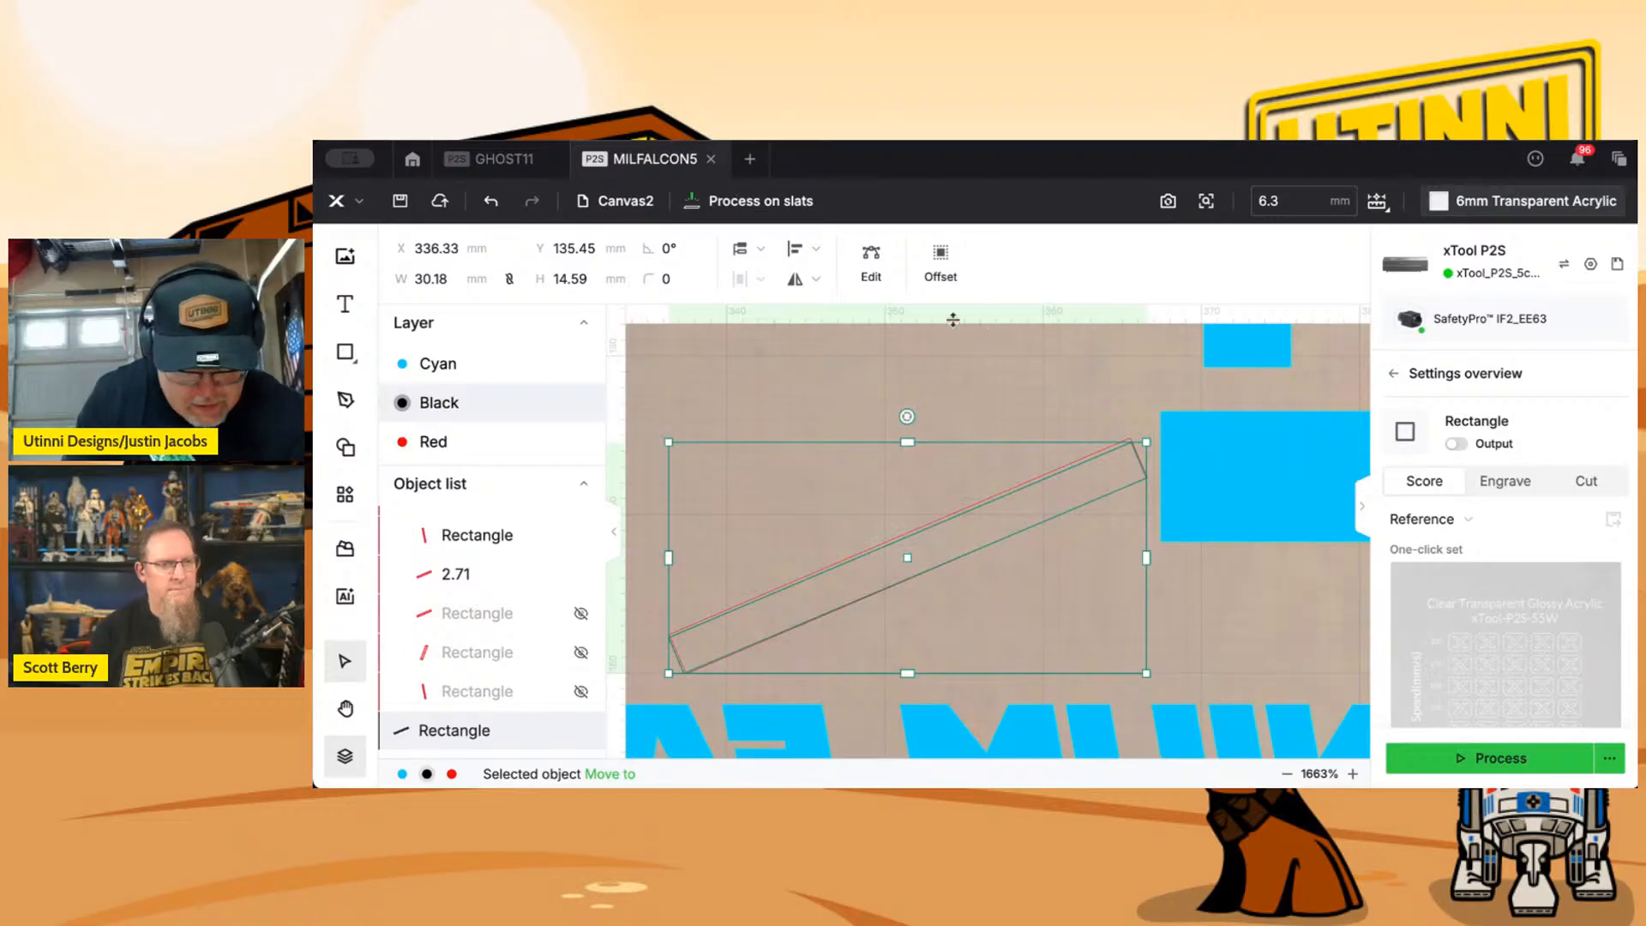
Set the new slot above MILLENNIUM FALCON to Cut with output enabled and delete the old 2.71 slot underneath it.
click(1457, 444)
click(1611, 487)
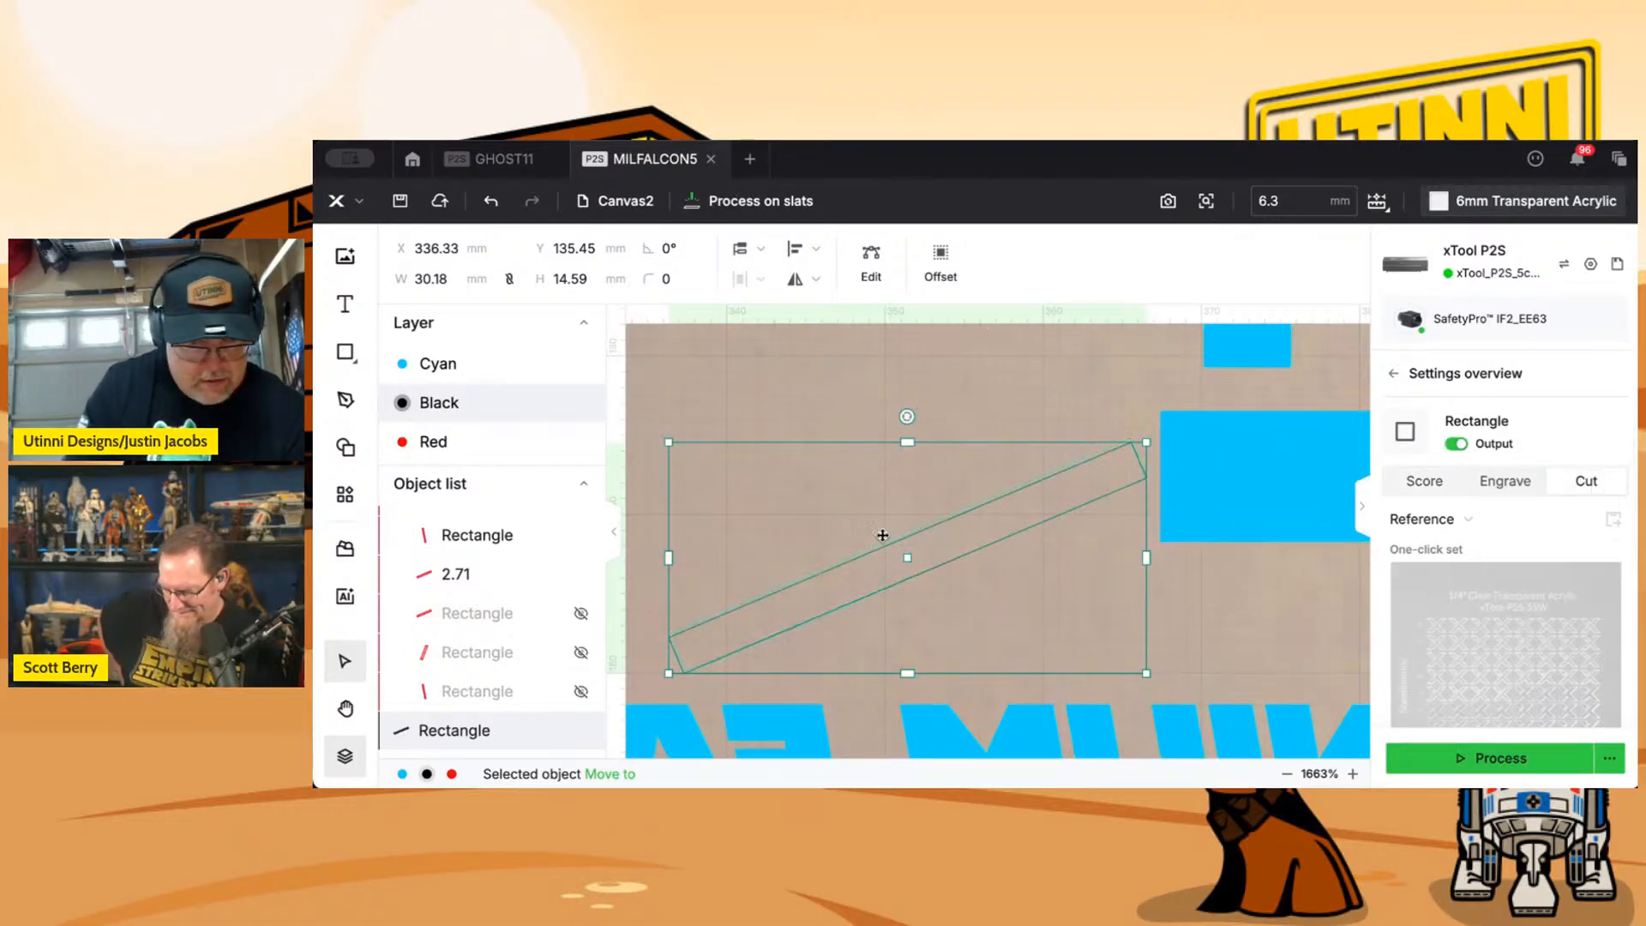
click(461, 580)
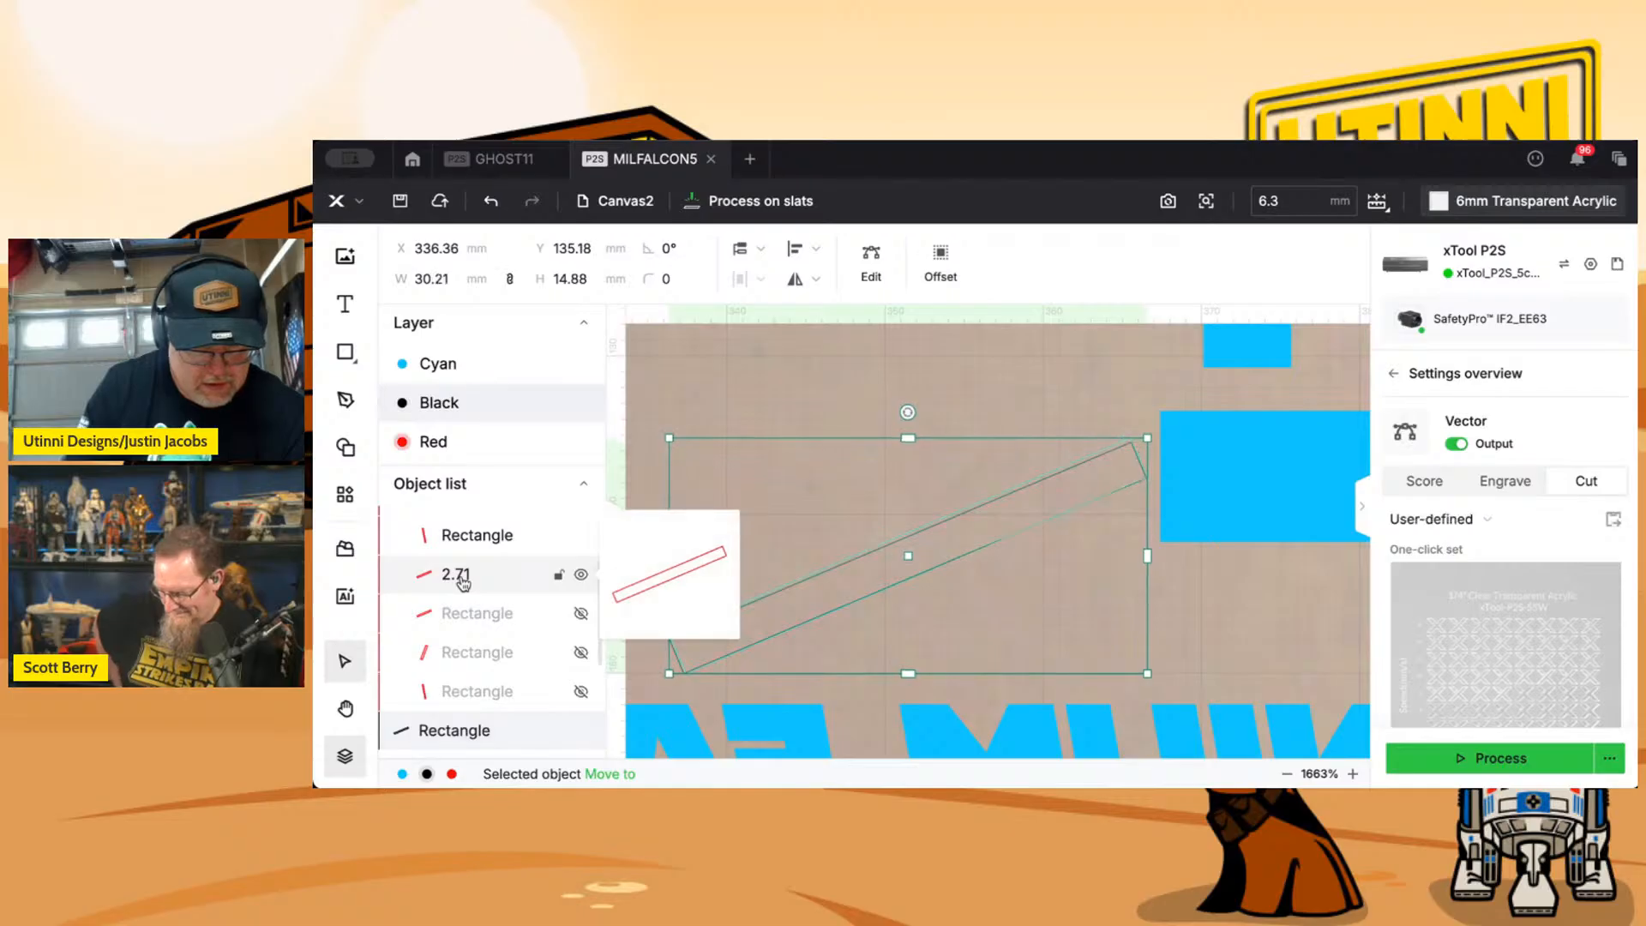
key(Delete)
Move the new tilted slot above MILLENNIUM FALCON to the Red layer.
click(463, 607)
click(621, 775)
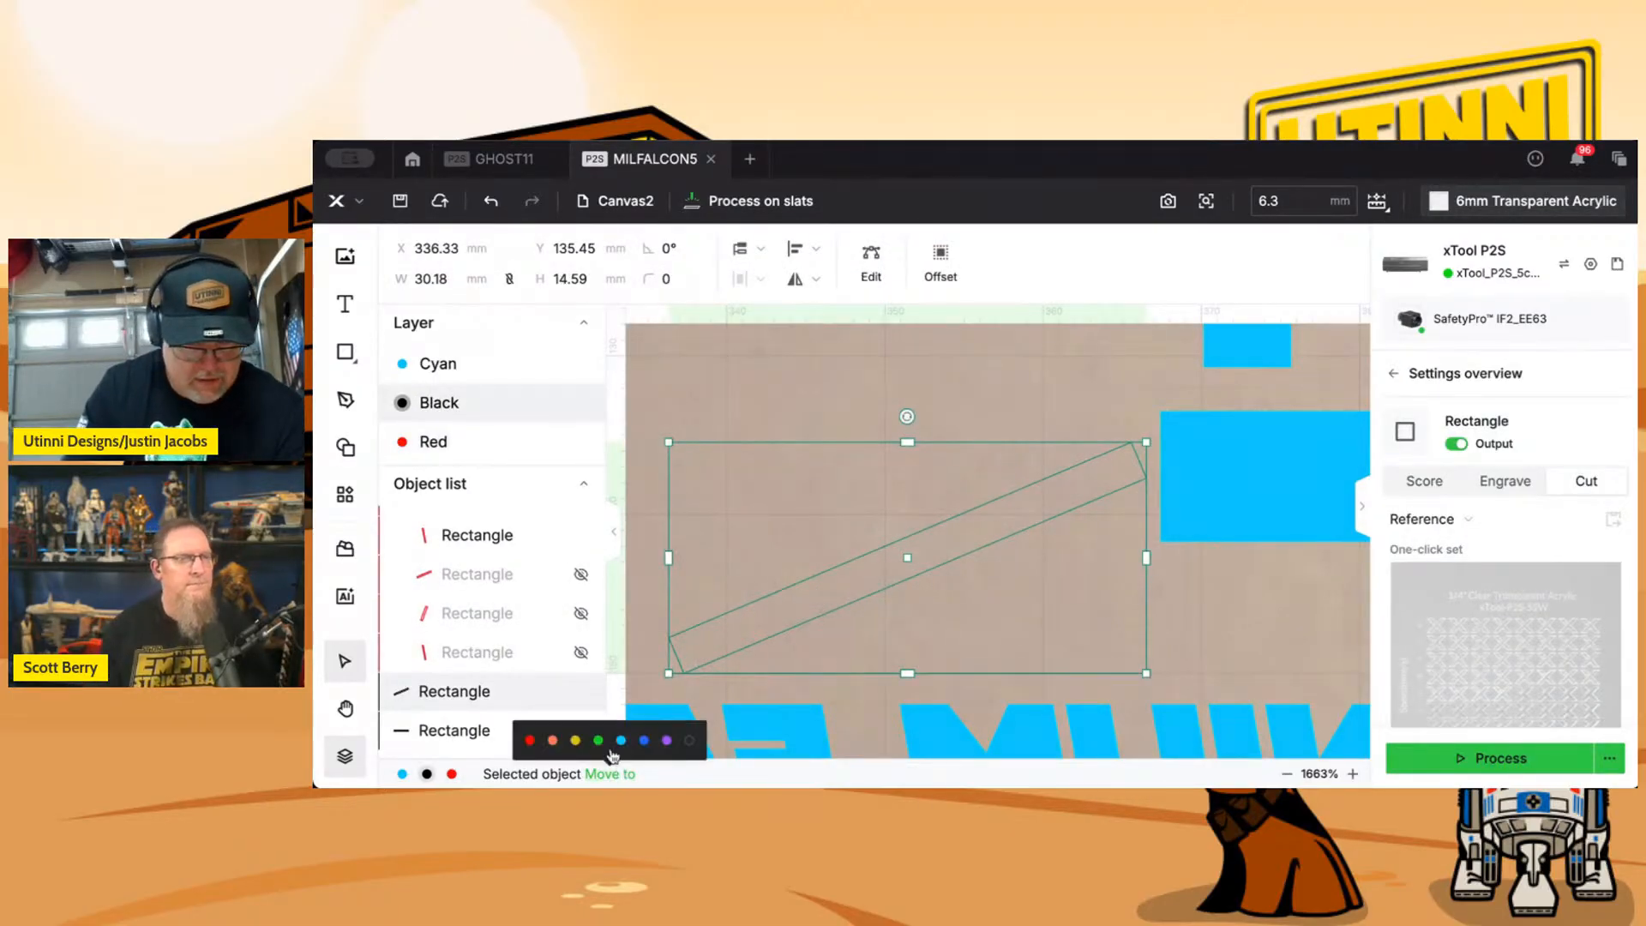
click(532, 744)
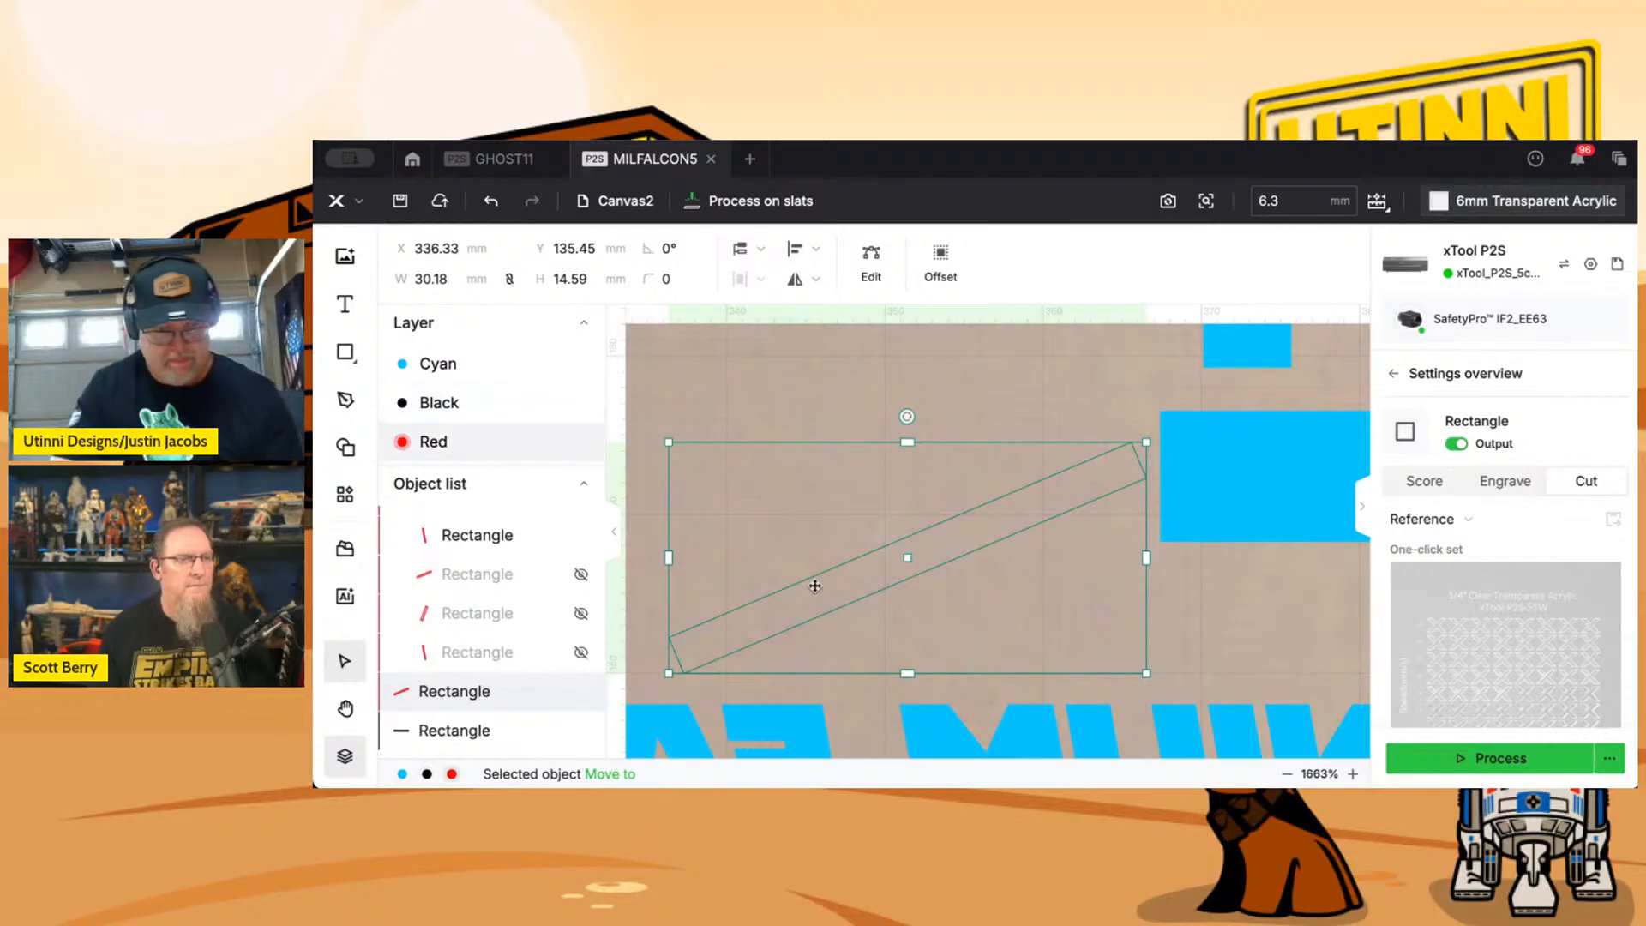
Place a copy of the longest slot rectangle beside the logo's long tilted slot and rotate it to about 79.09°.
scroll(815, 586, down, 5)
scroll(819, 581, down, 3)
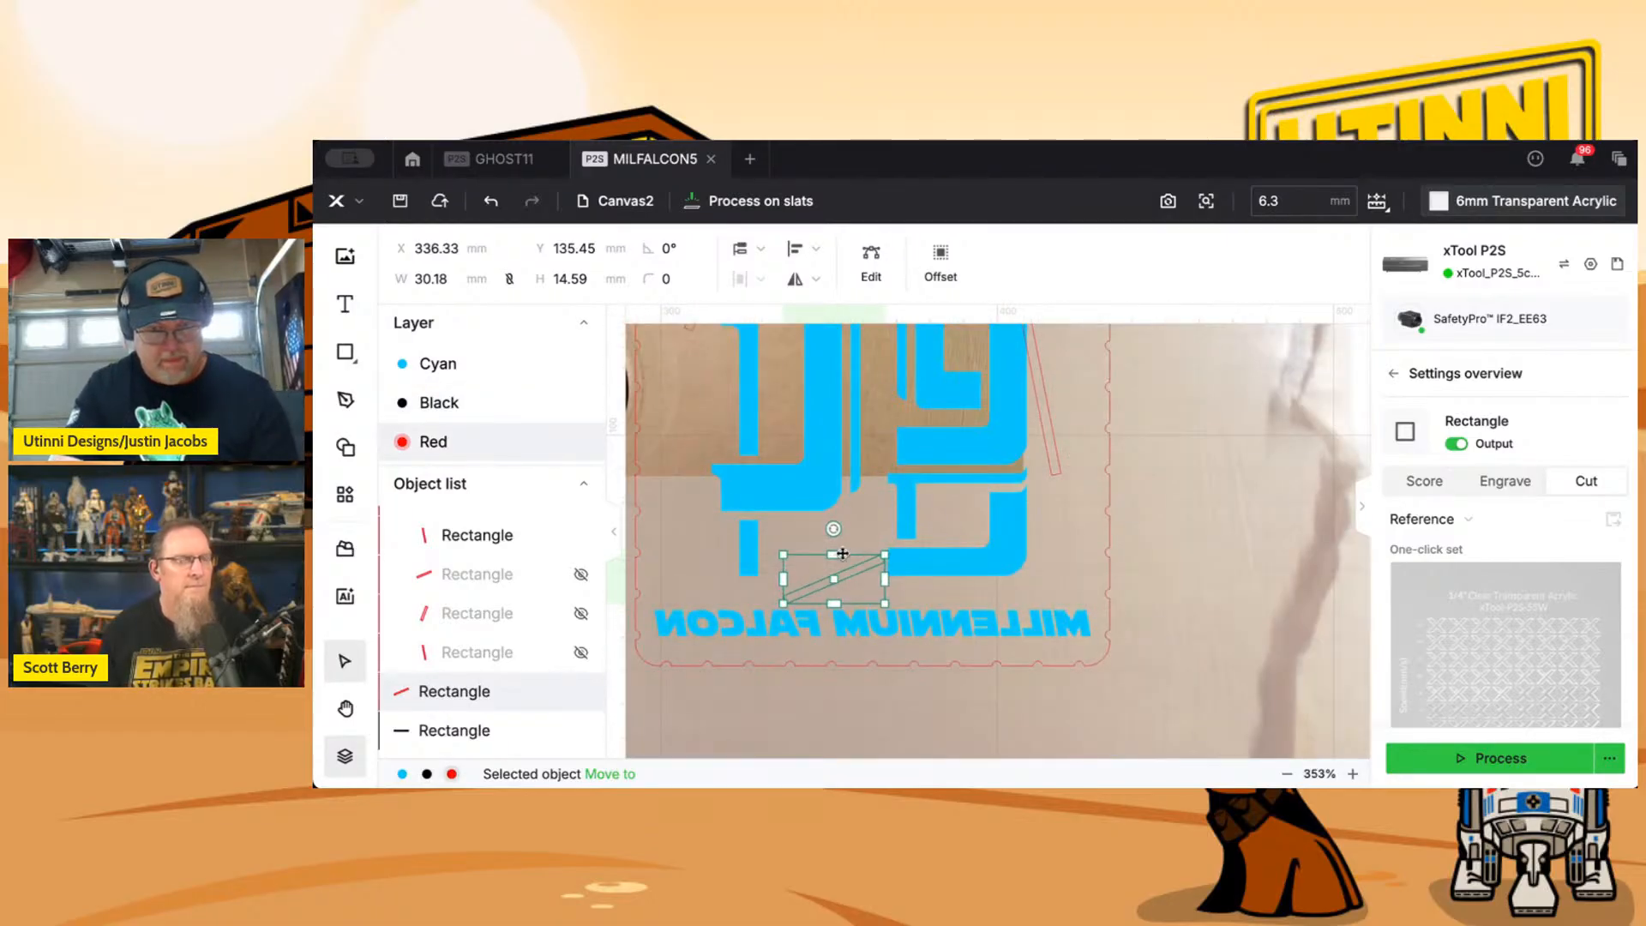
scroll(892, 493, down, 5)
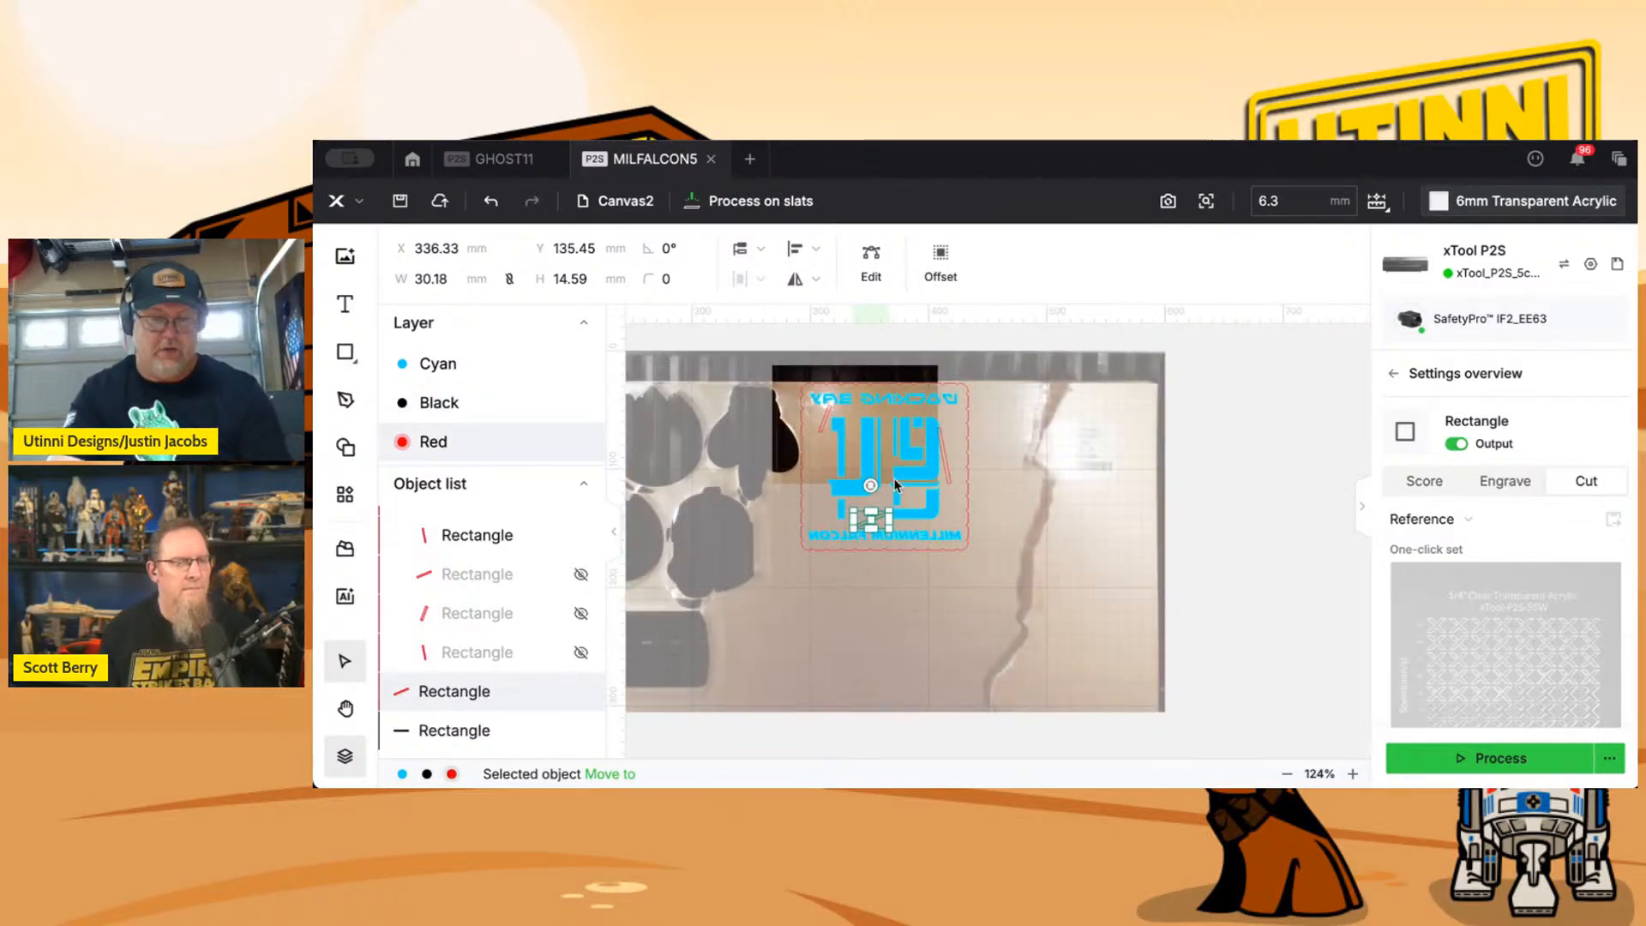
drag(900, 442, 1238, 548)
click(780, 491)
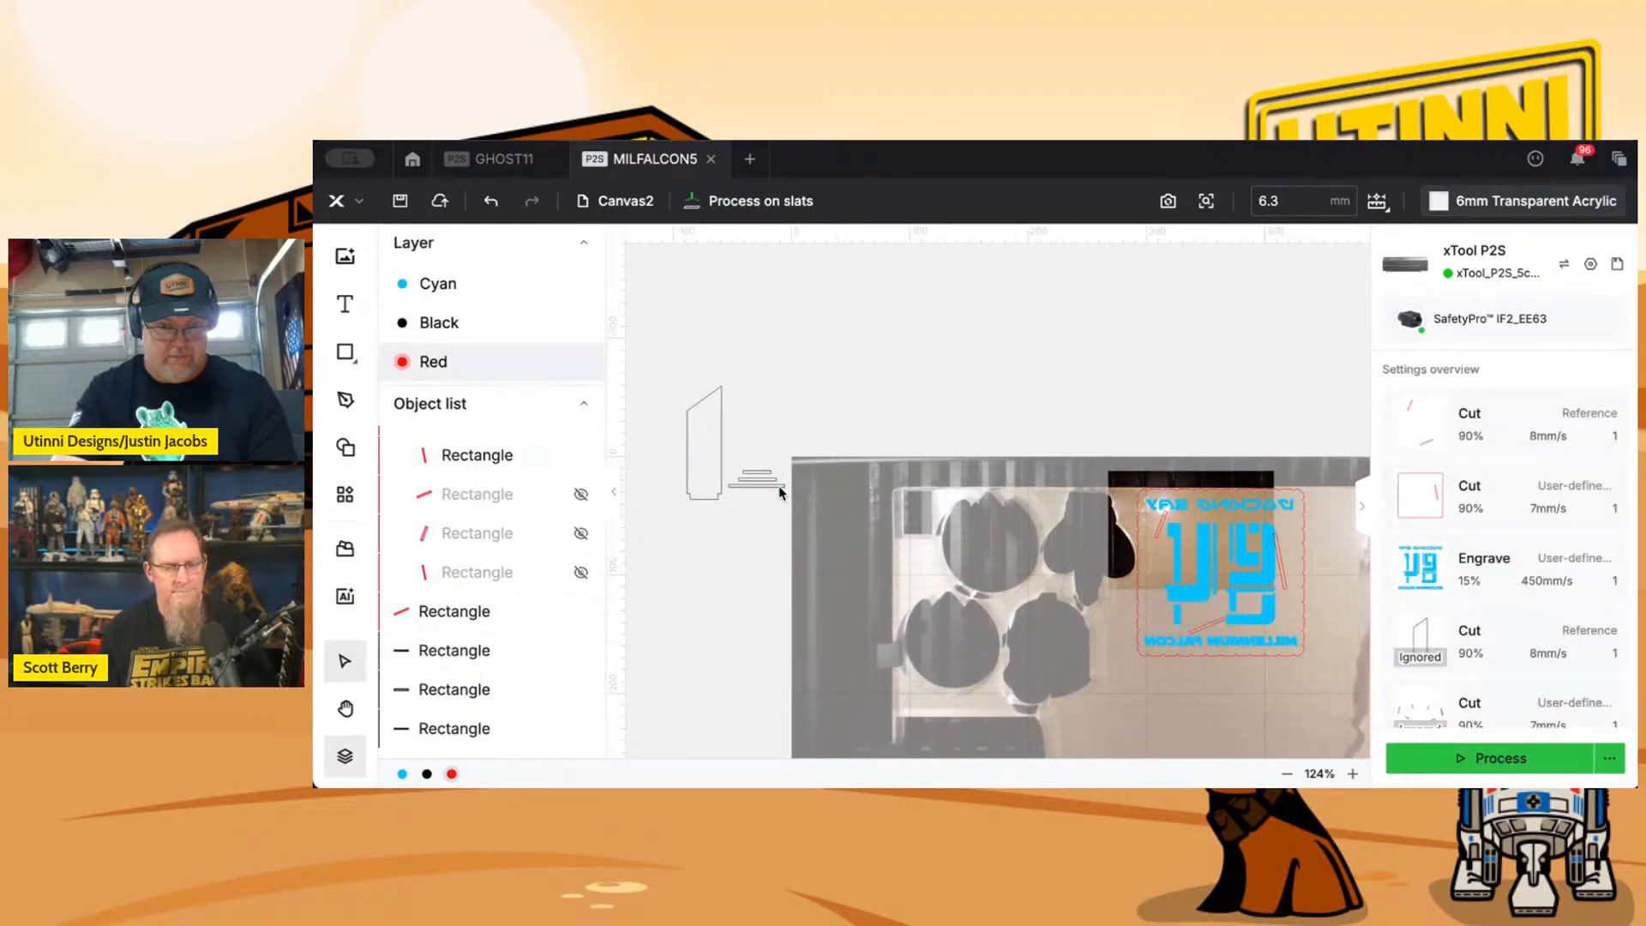
click(777, 483)
drag(778, 485, 1079, 494)
scroll(1279, 523, up, 5)
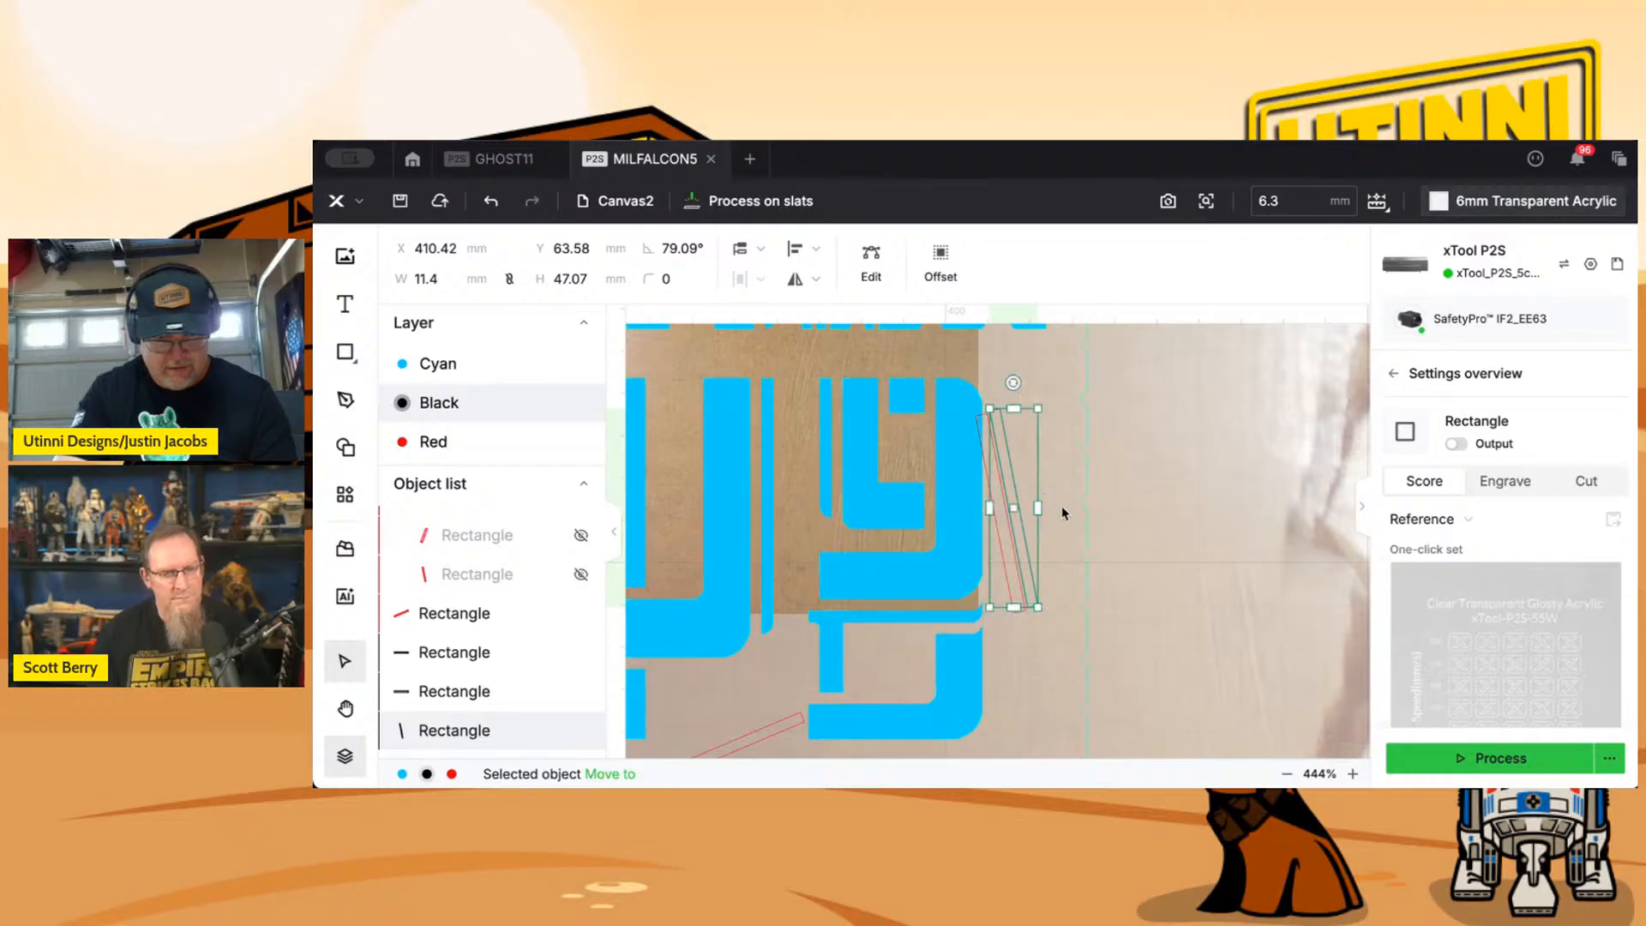
Move the long rectangle copy over the old tilted slot beside the logo, at about X 407.49 mm, Y 64.78 mm.
scroll(1072, 499, up, 5)
scroll(1056, 513, down, 1)
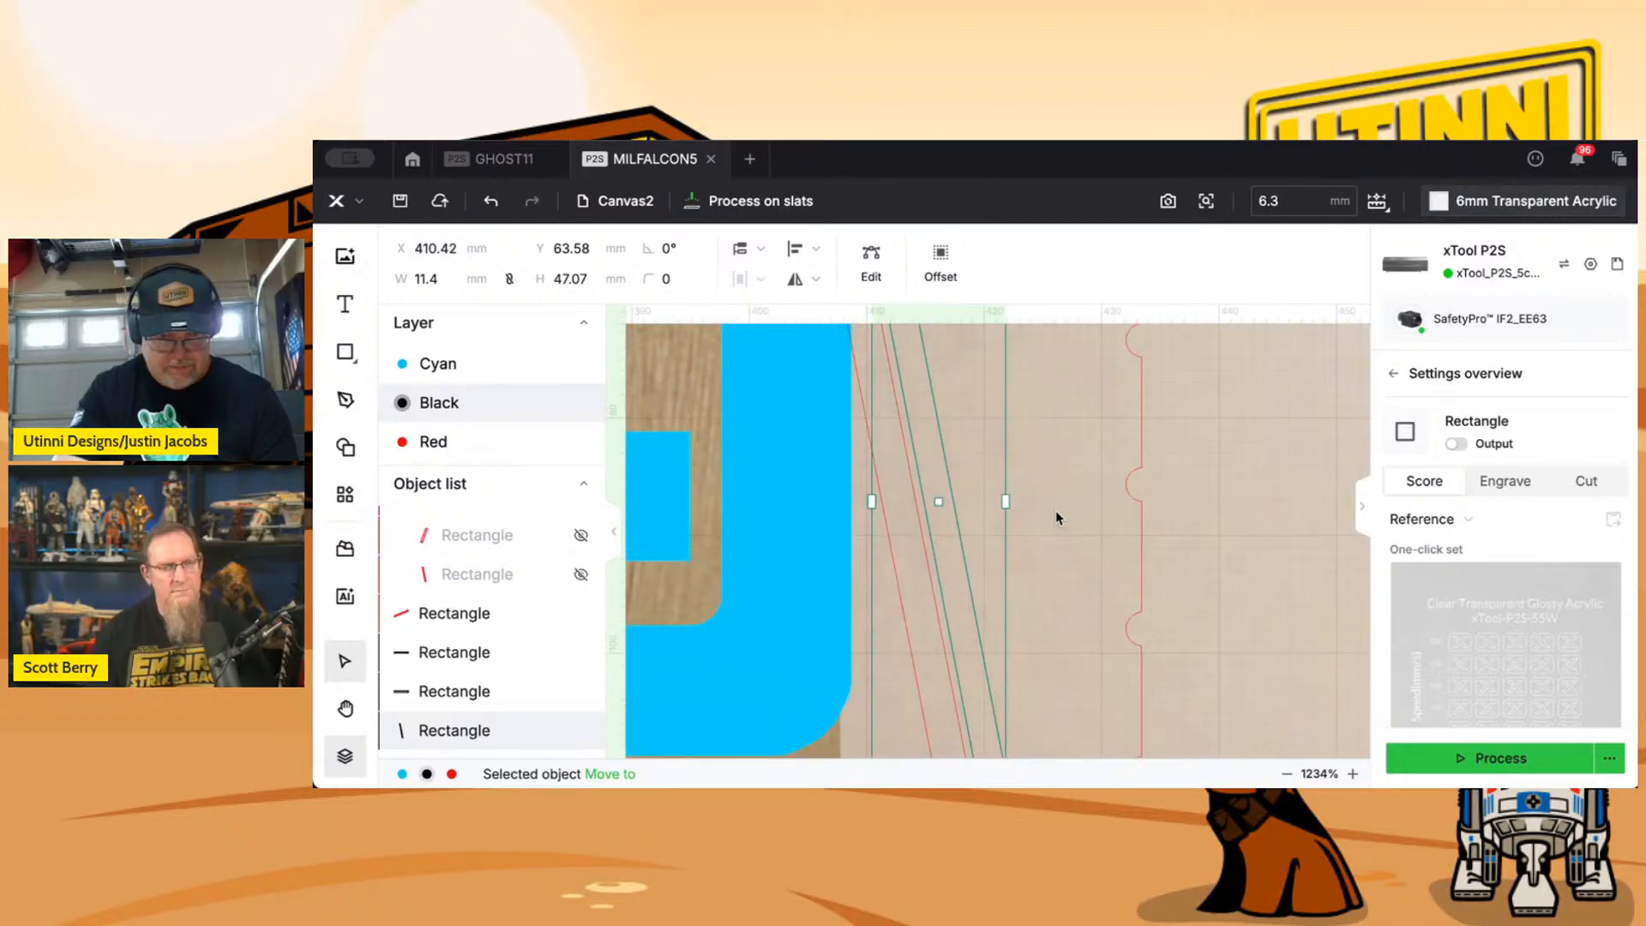
scroll(1056, 513, down, 2)
drag(966, 504, 934, 514)
scroll(970, 507, up, 4)
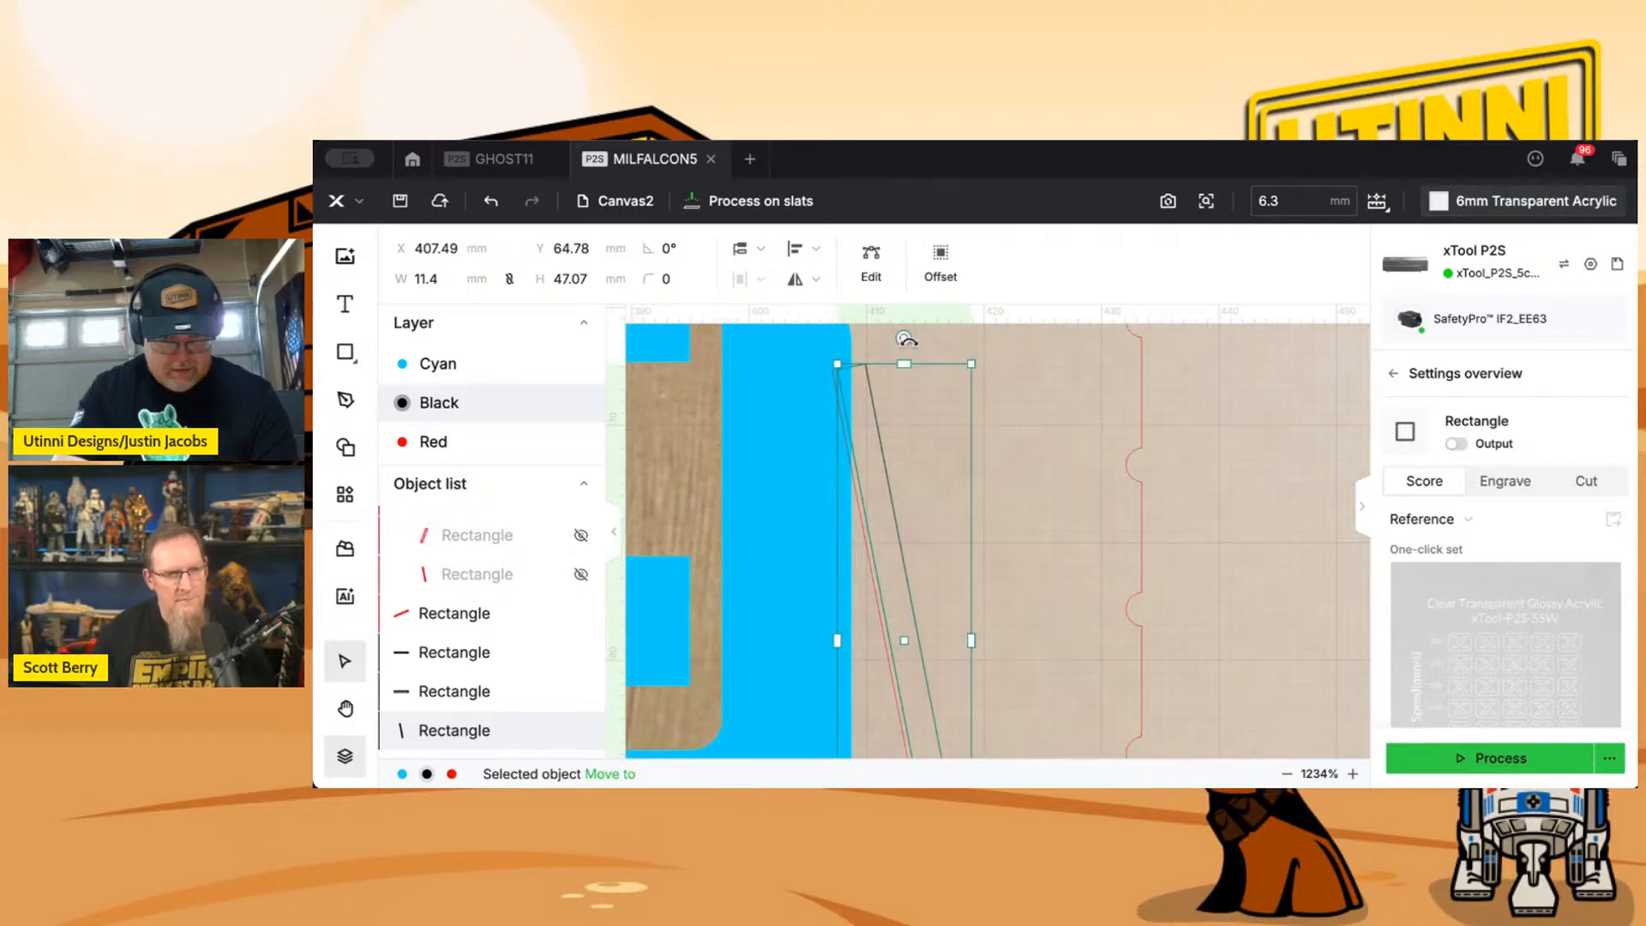
Check the long rectangle's angle and alignment against the old slot at both of its ends.
drag(905, 340, 903, 338)
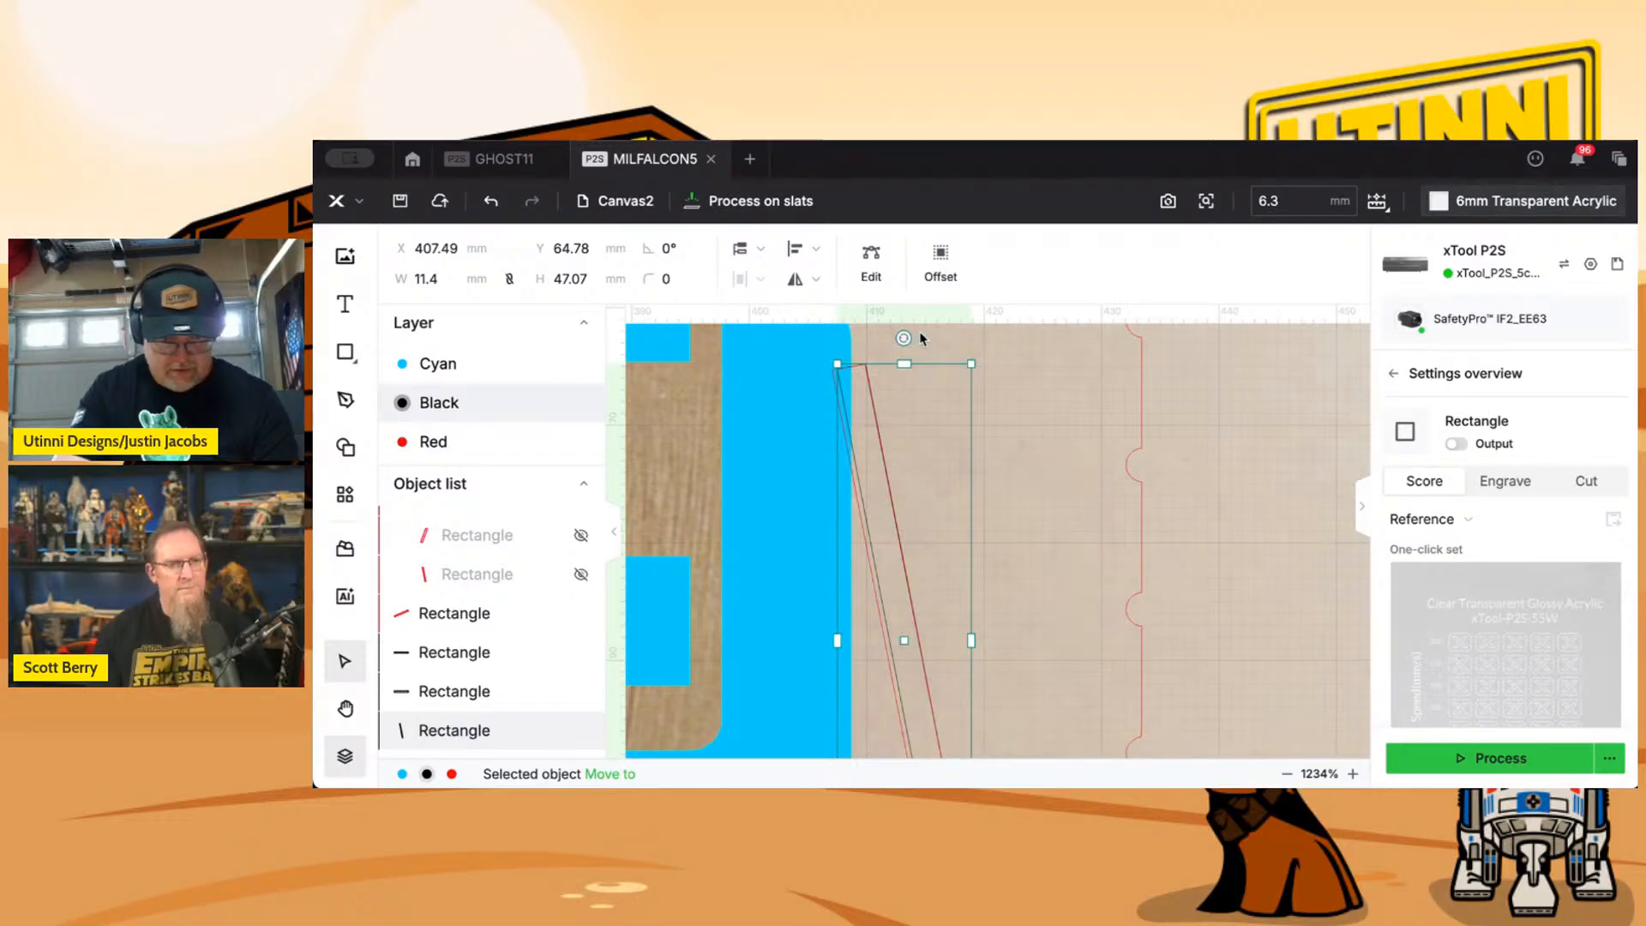
drag(940, 347, 935, 343)
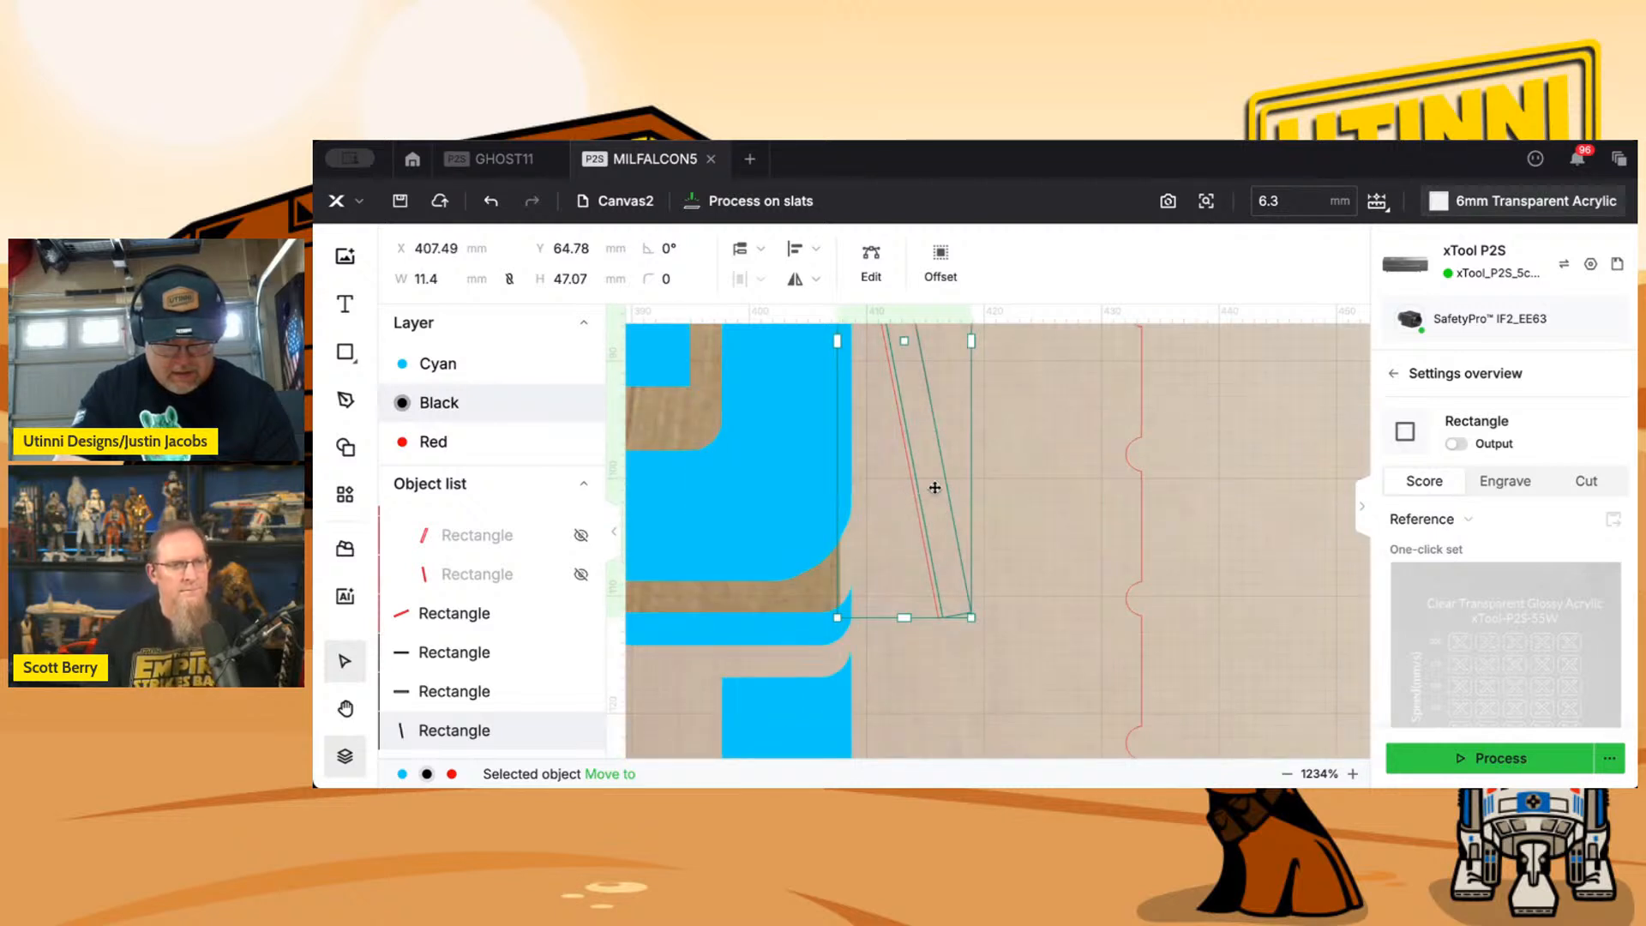
scroll(1021, 514, up, 4)
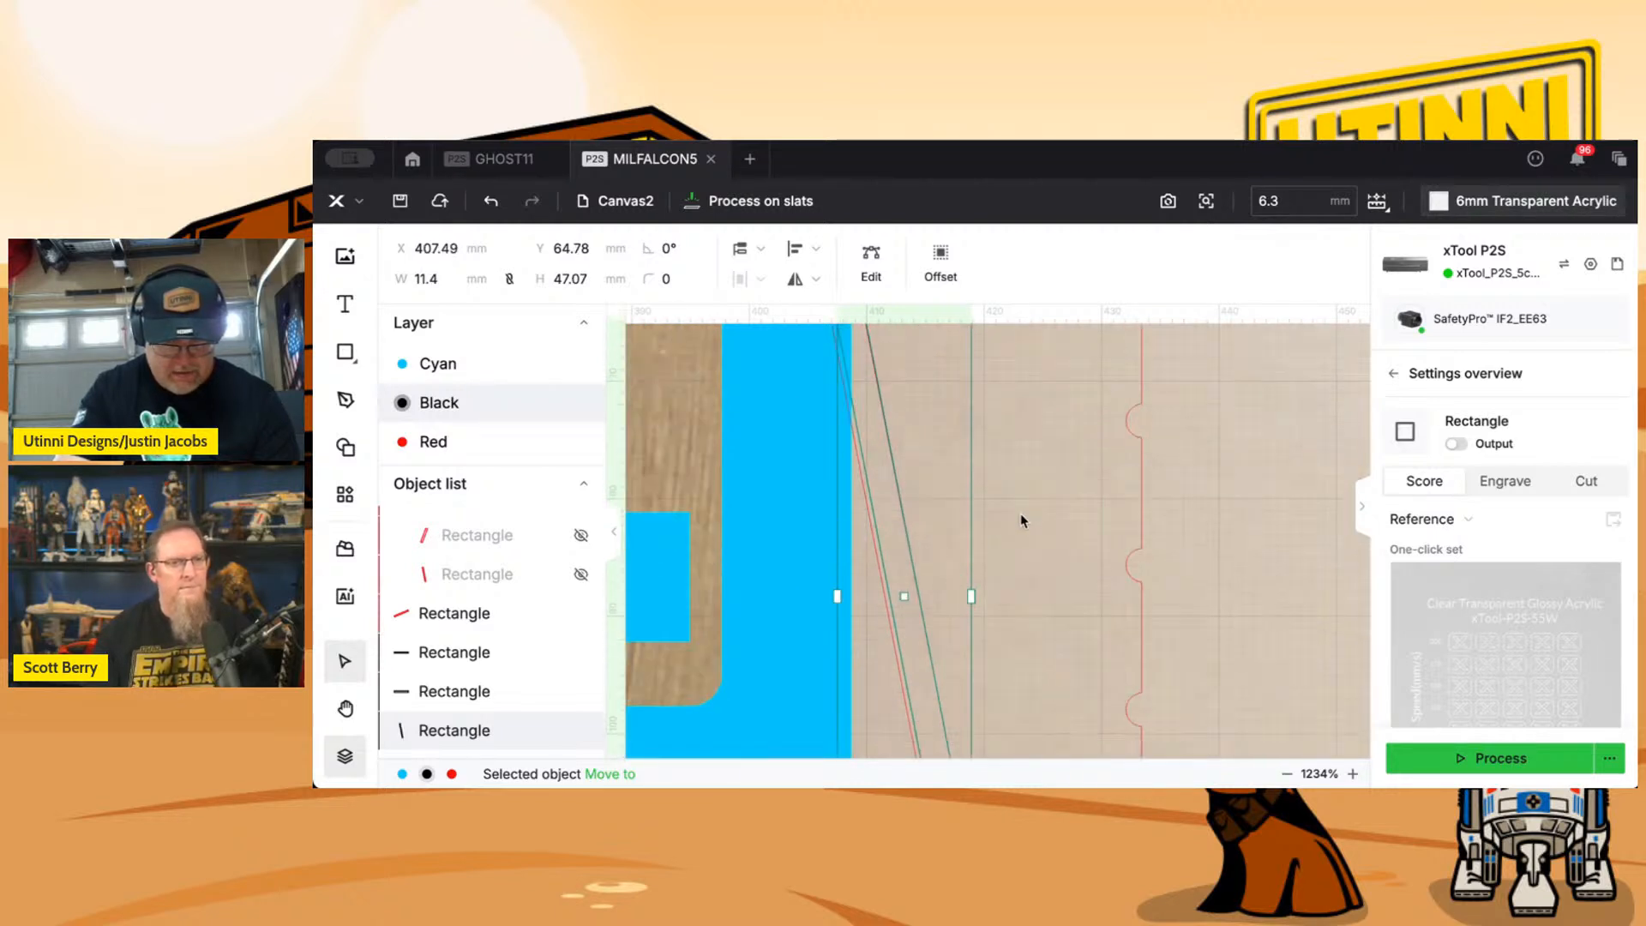
mouse_move(916, 481)
mouse_down()
mouse_move(934, 479)
mouse_move(920, 477)
mouse_up()
scroll(920, 477, down, 3)
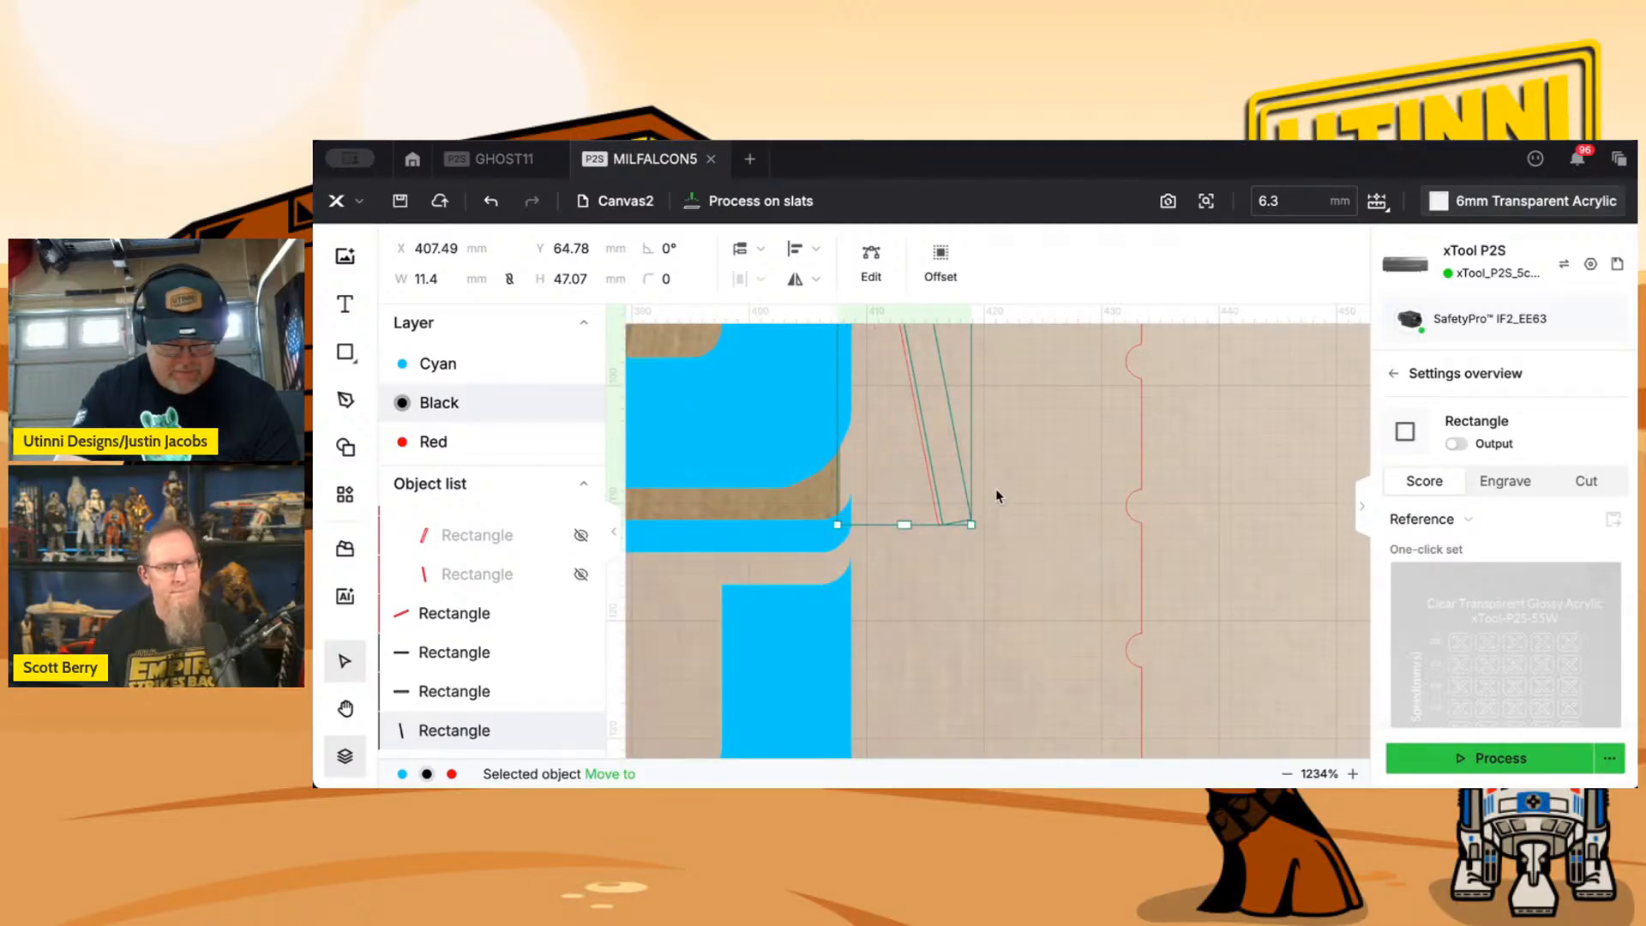
scroll(998, 496, up, 9)
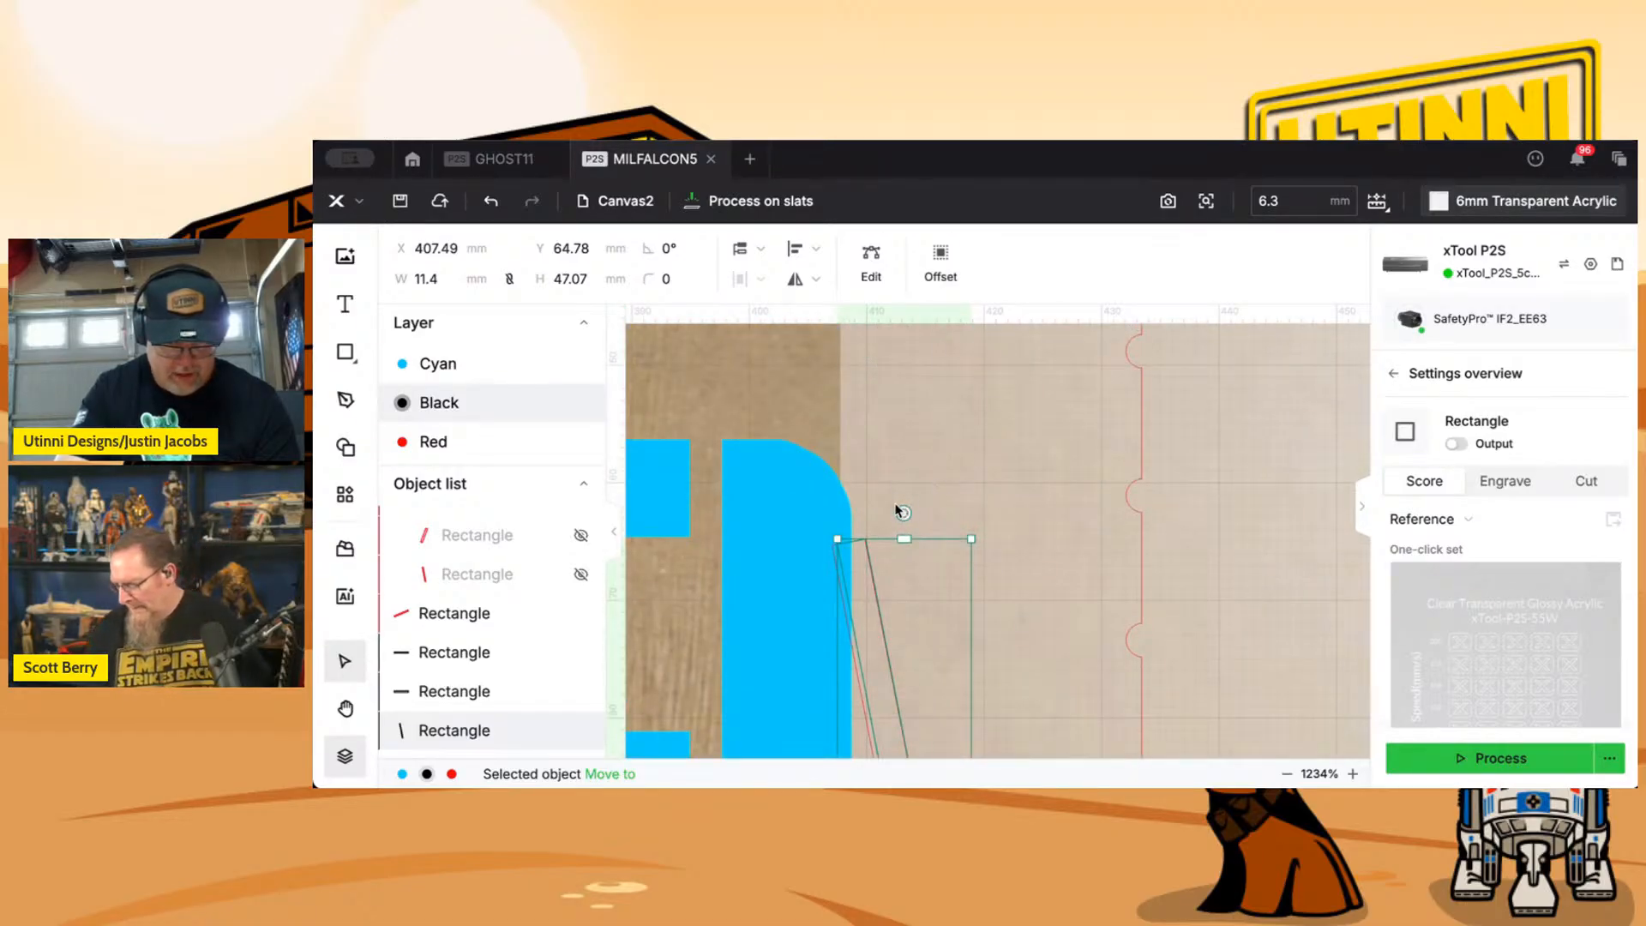
drag(894, 511, 896, 511)
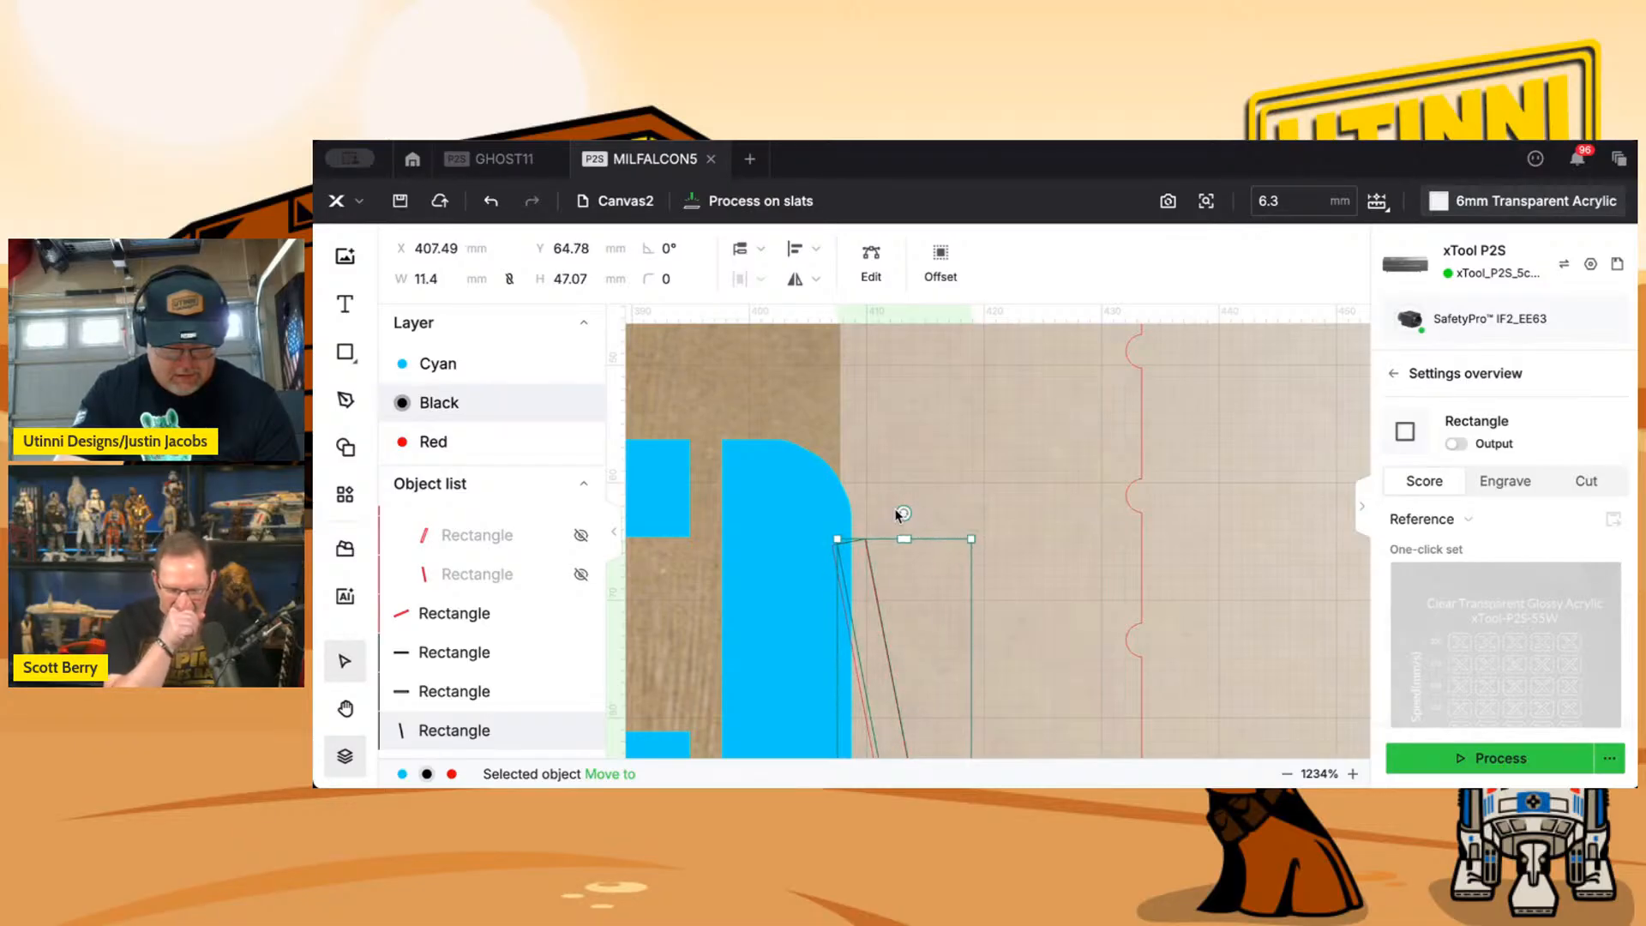
scroll(943, 516, down, 5)
scroll(988, 515, down, 2)
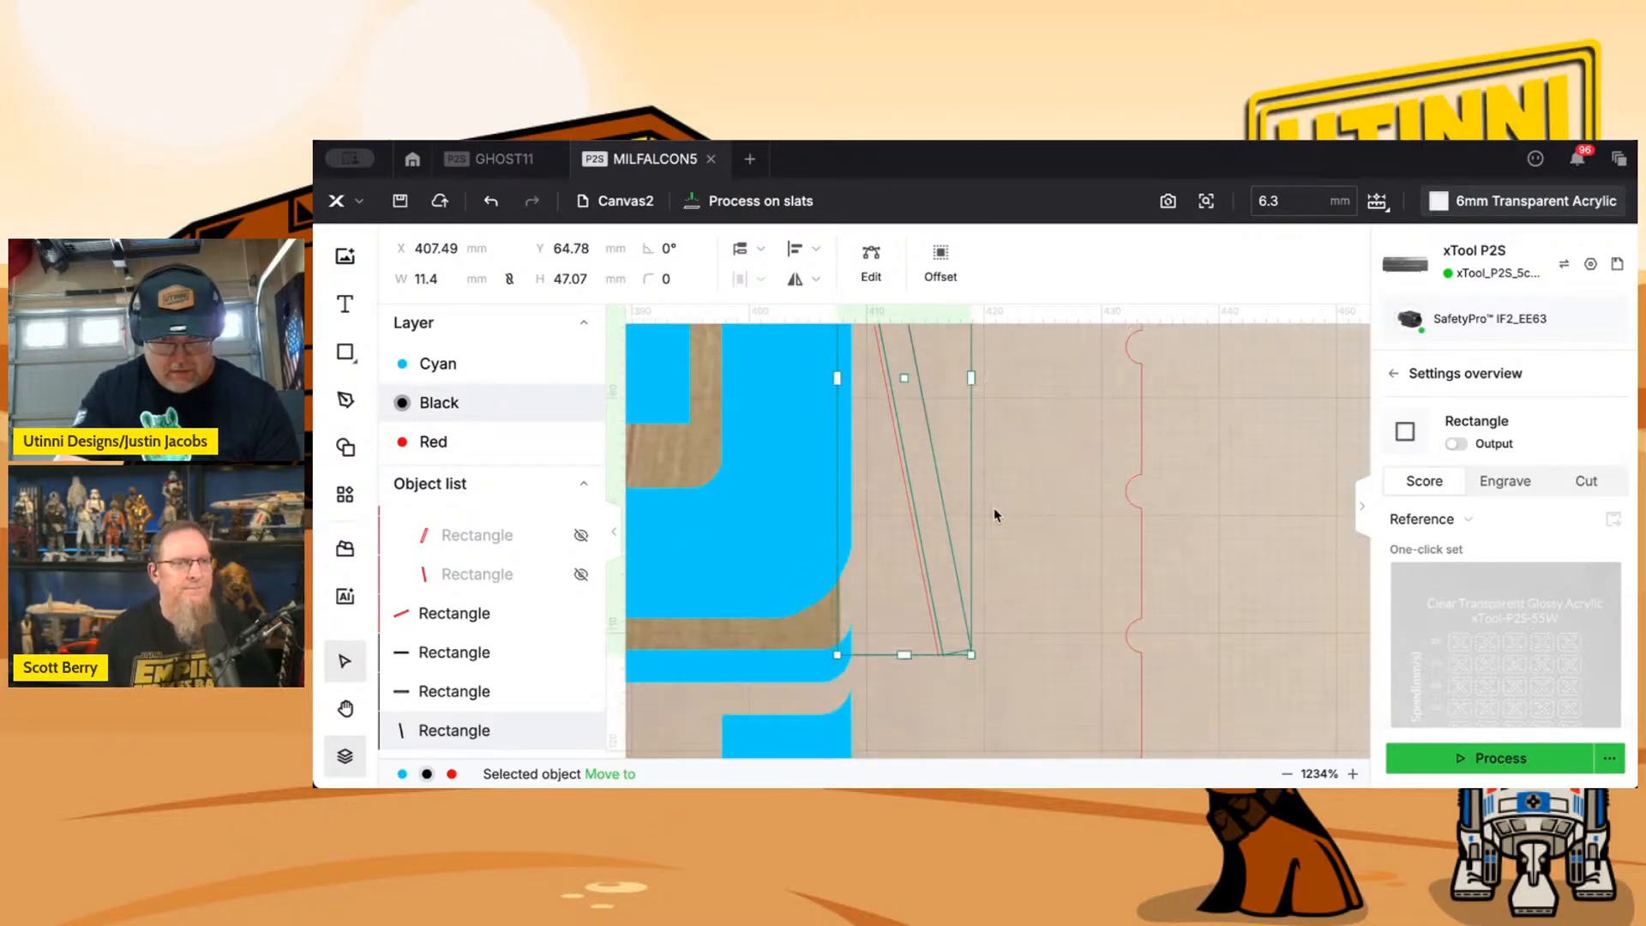
Set the new long slot beside the logo to Cut with output enabled and move it to the Red layer.
click(1584, 481)
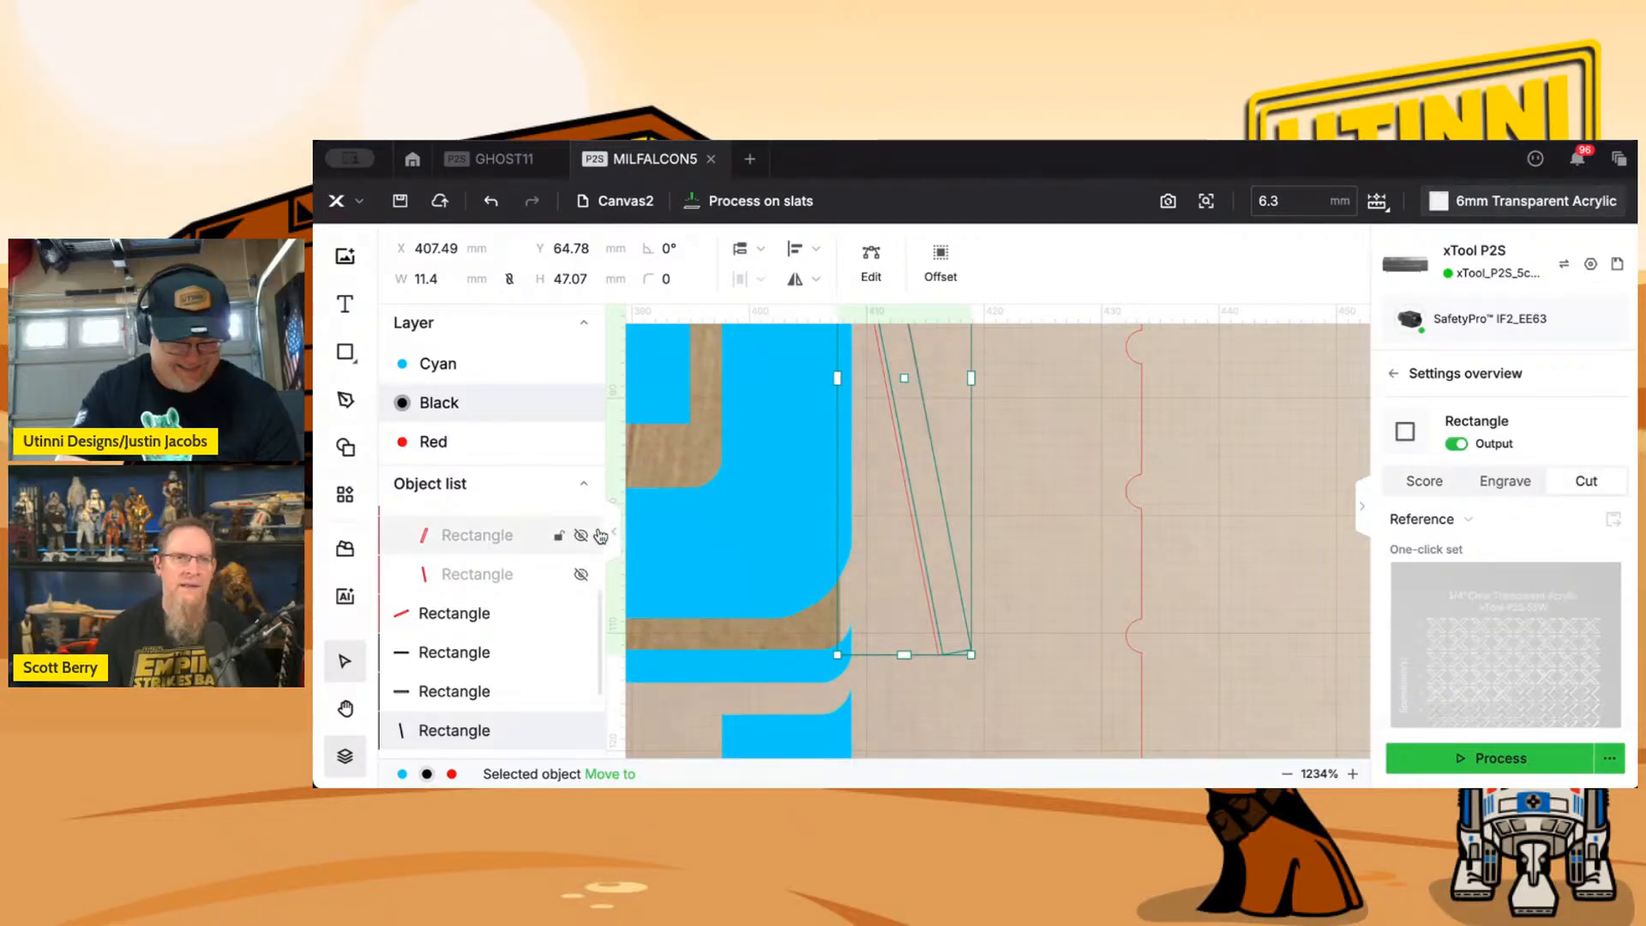
click(605, 776)
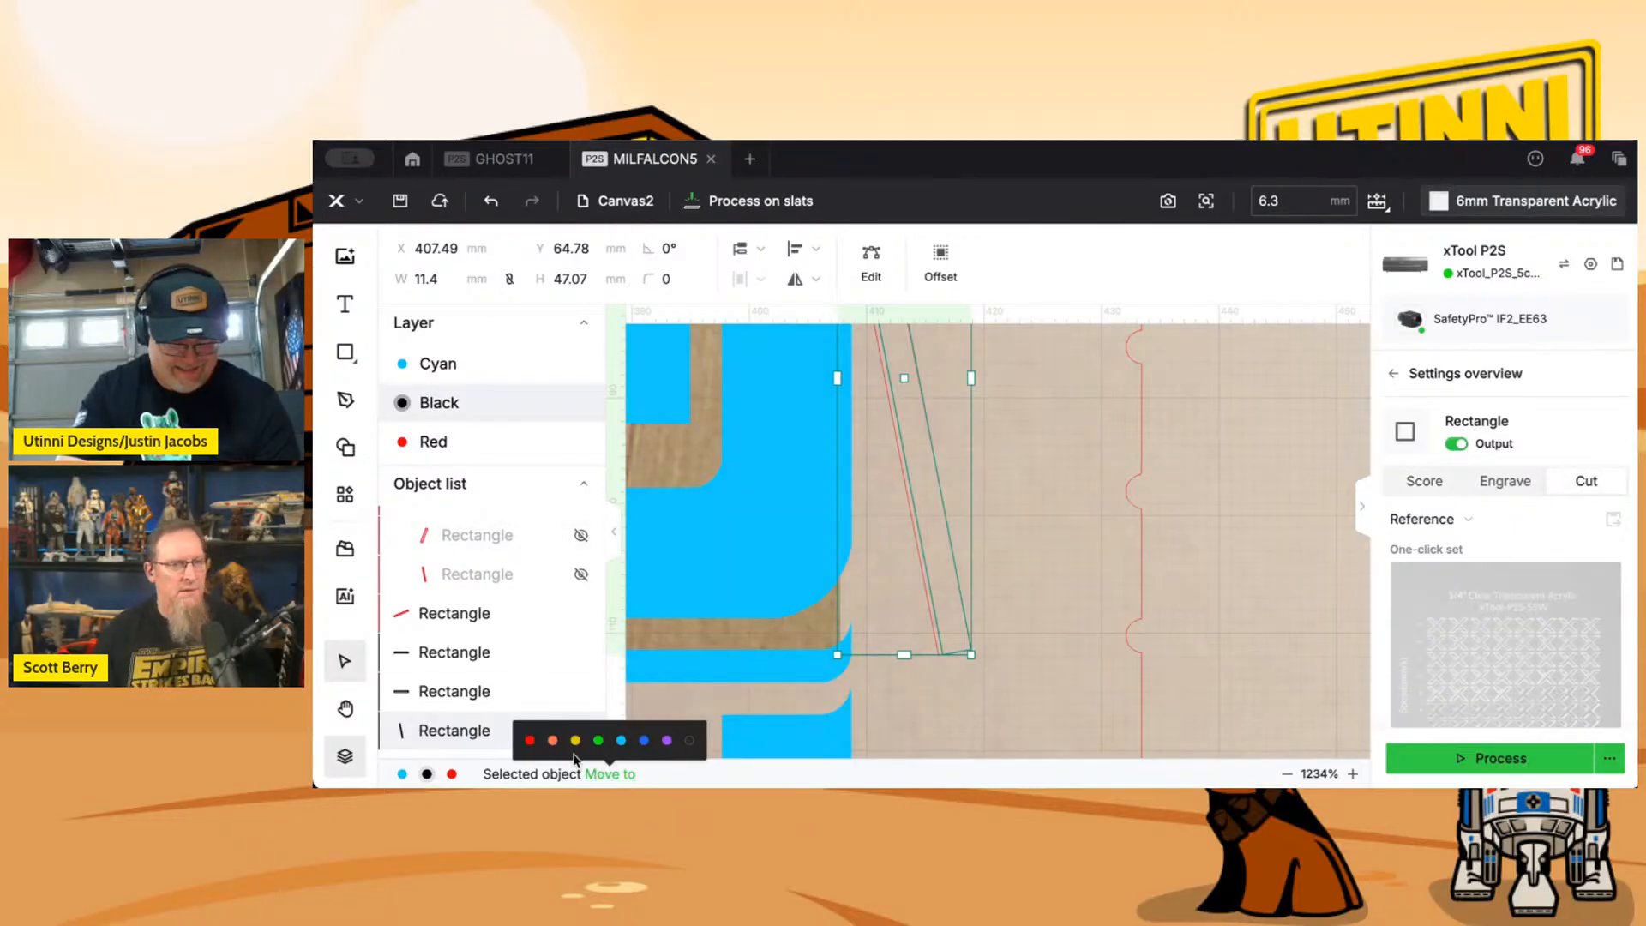
click(532, 740)
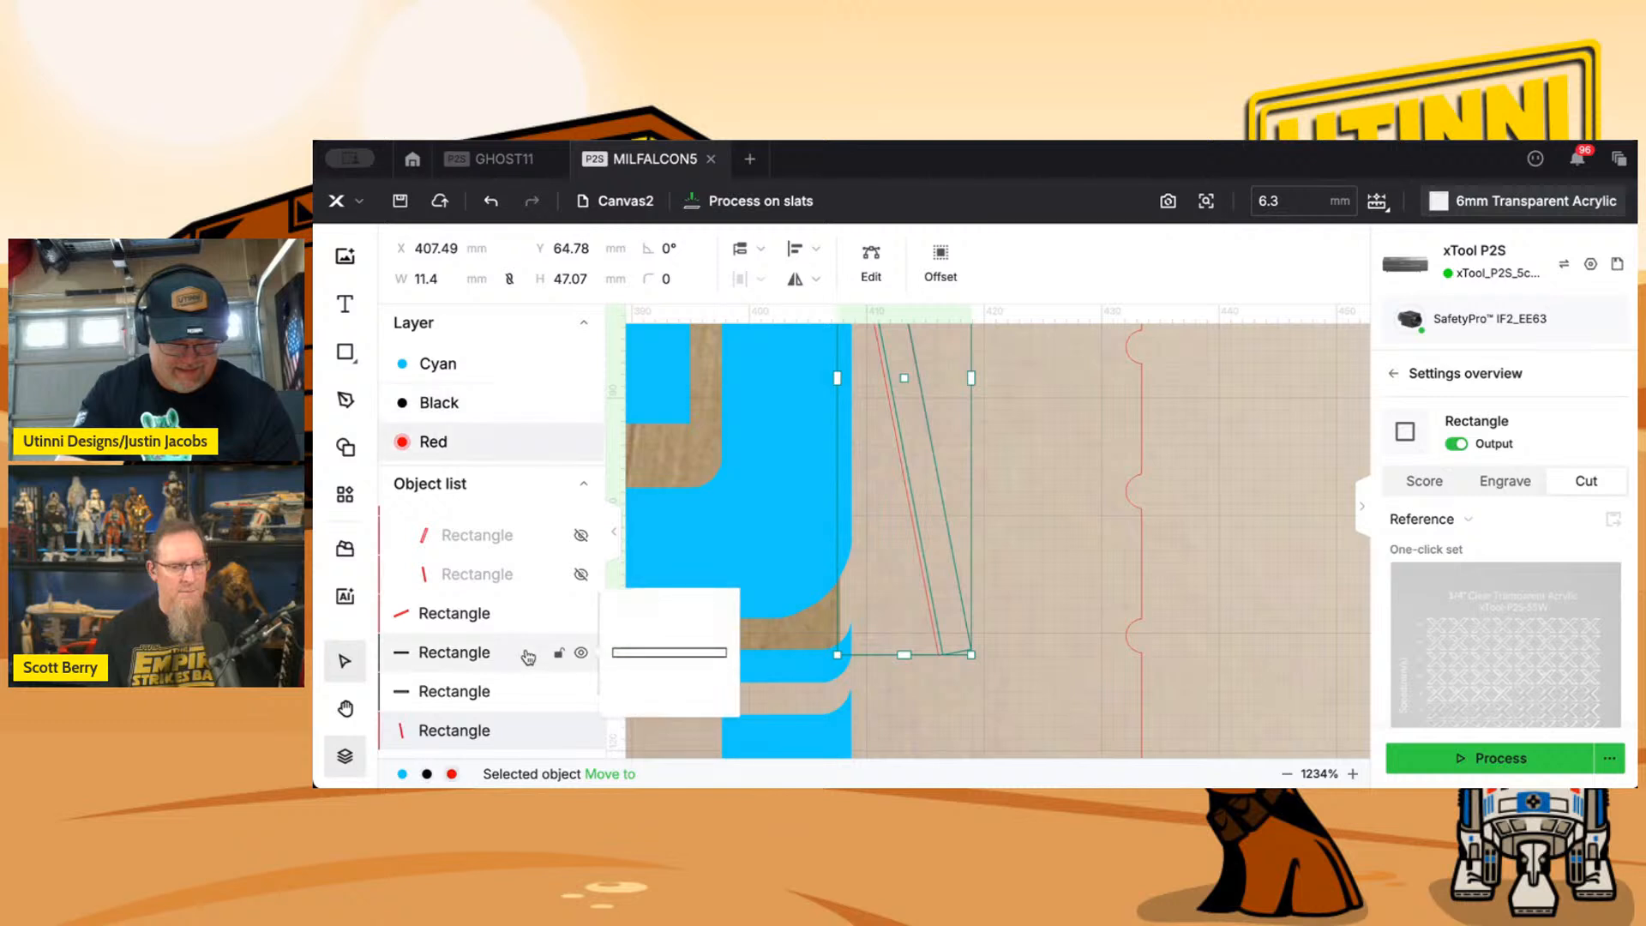
Find the old long slot rectangle in the GoodCuts group, beside the logo, and delete it.
click(491, 619)
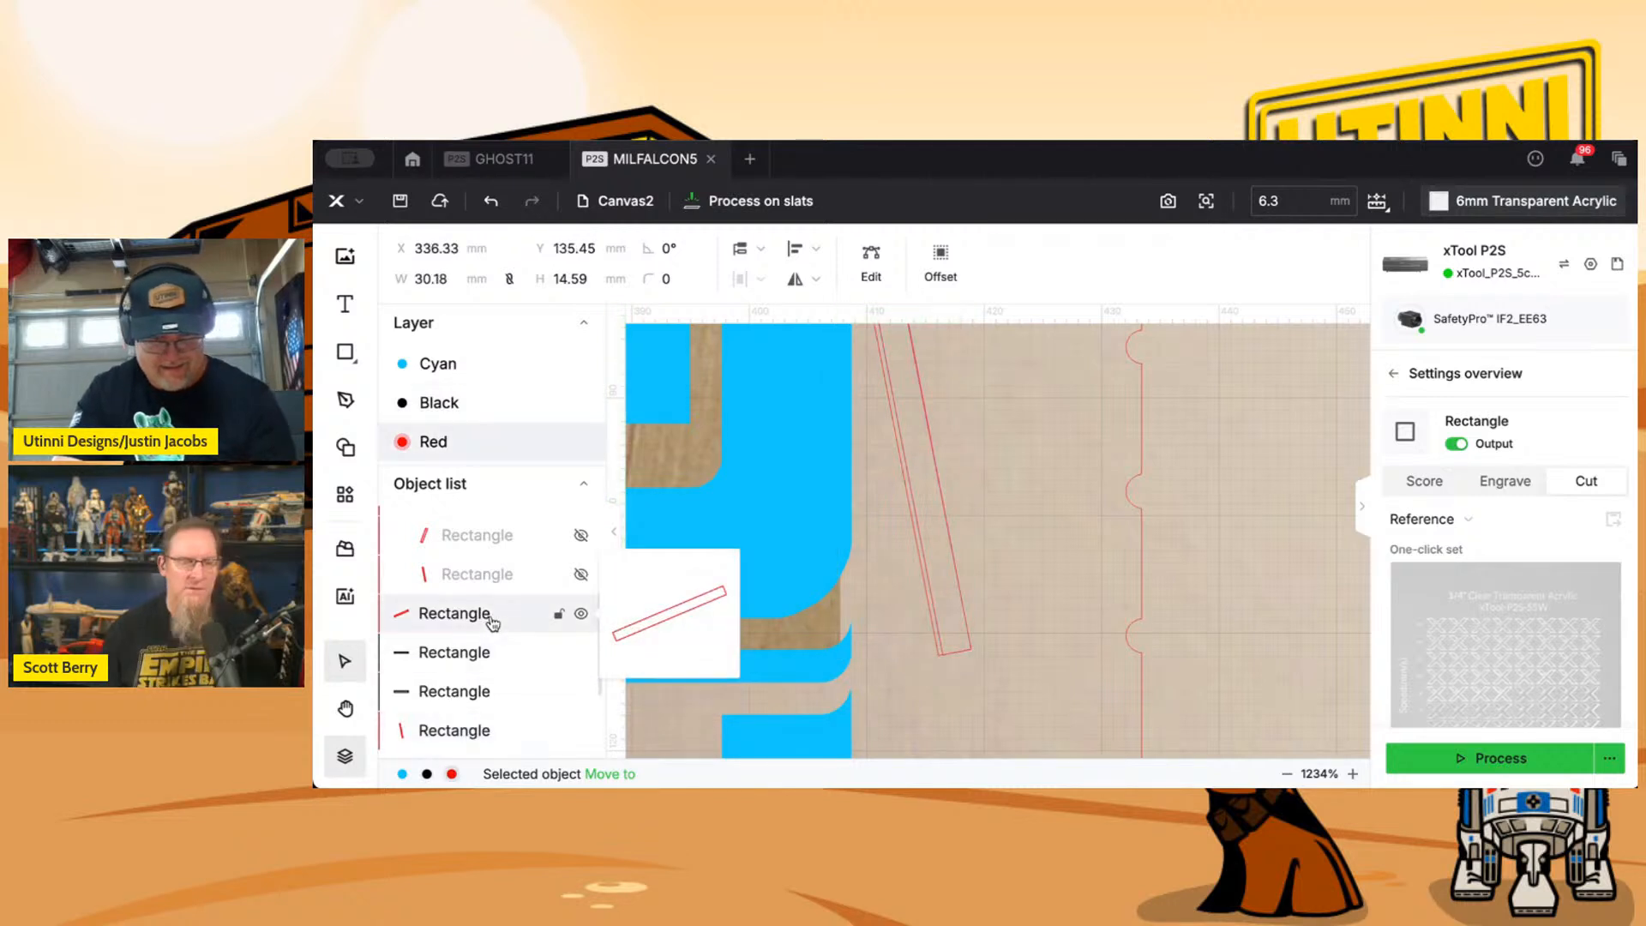
scroll(491, 619, down, 4)
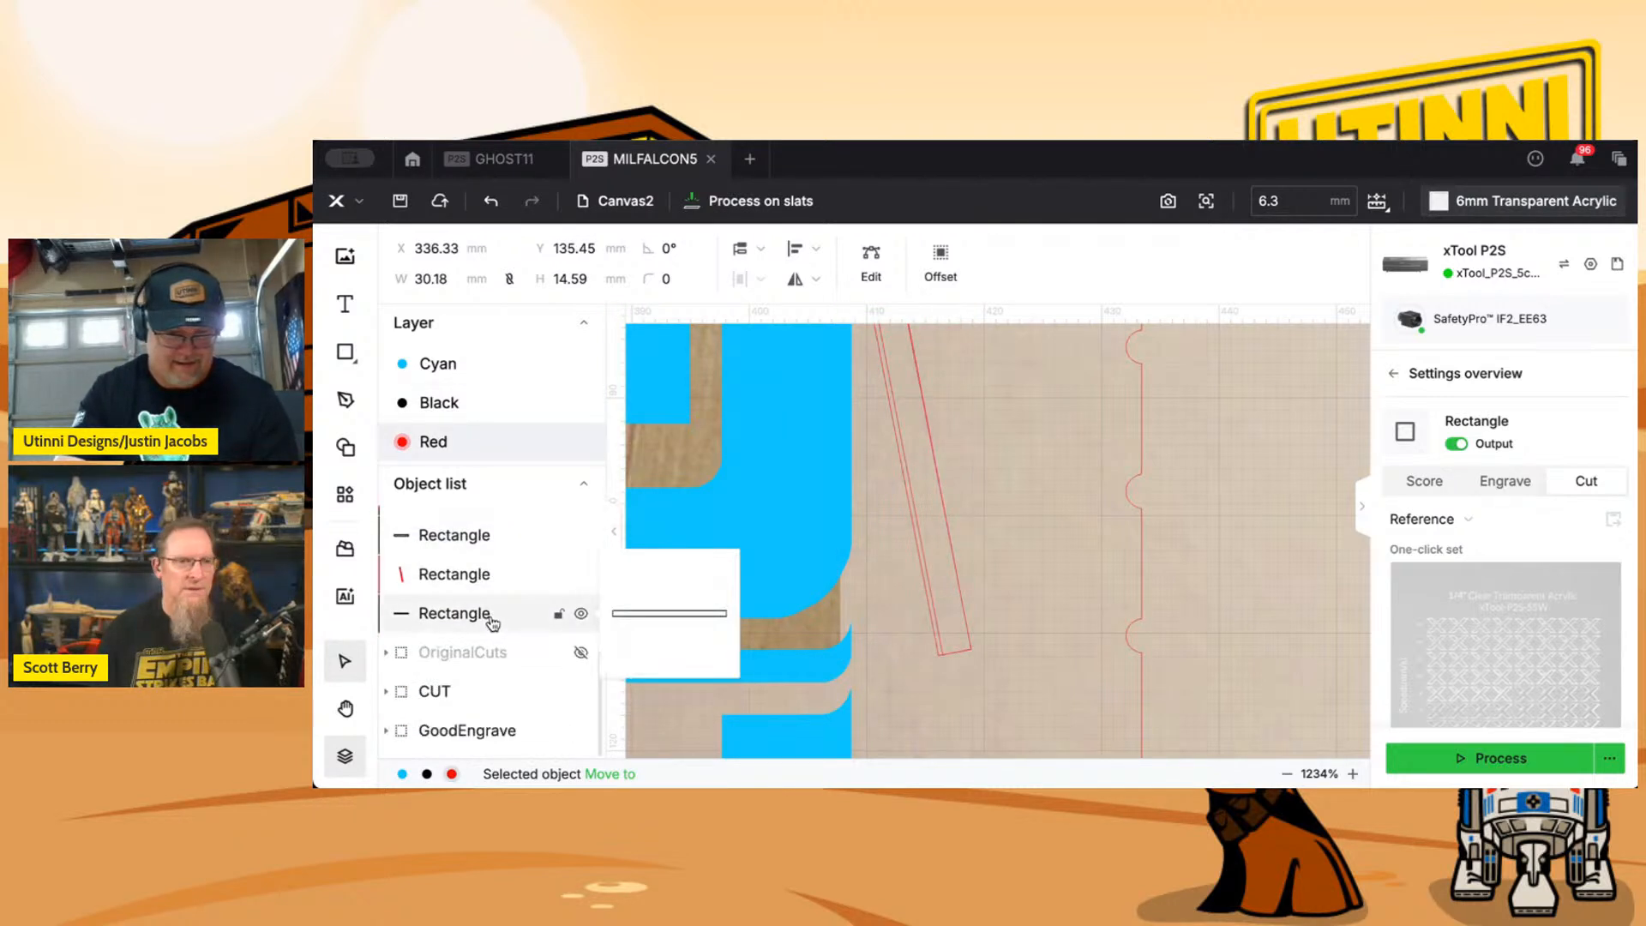
click(387, 692)
scroll(449, 682, down, 1)
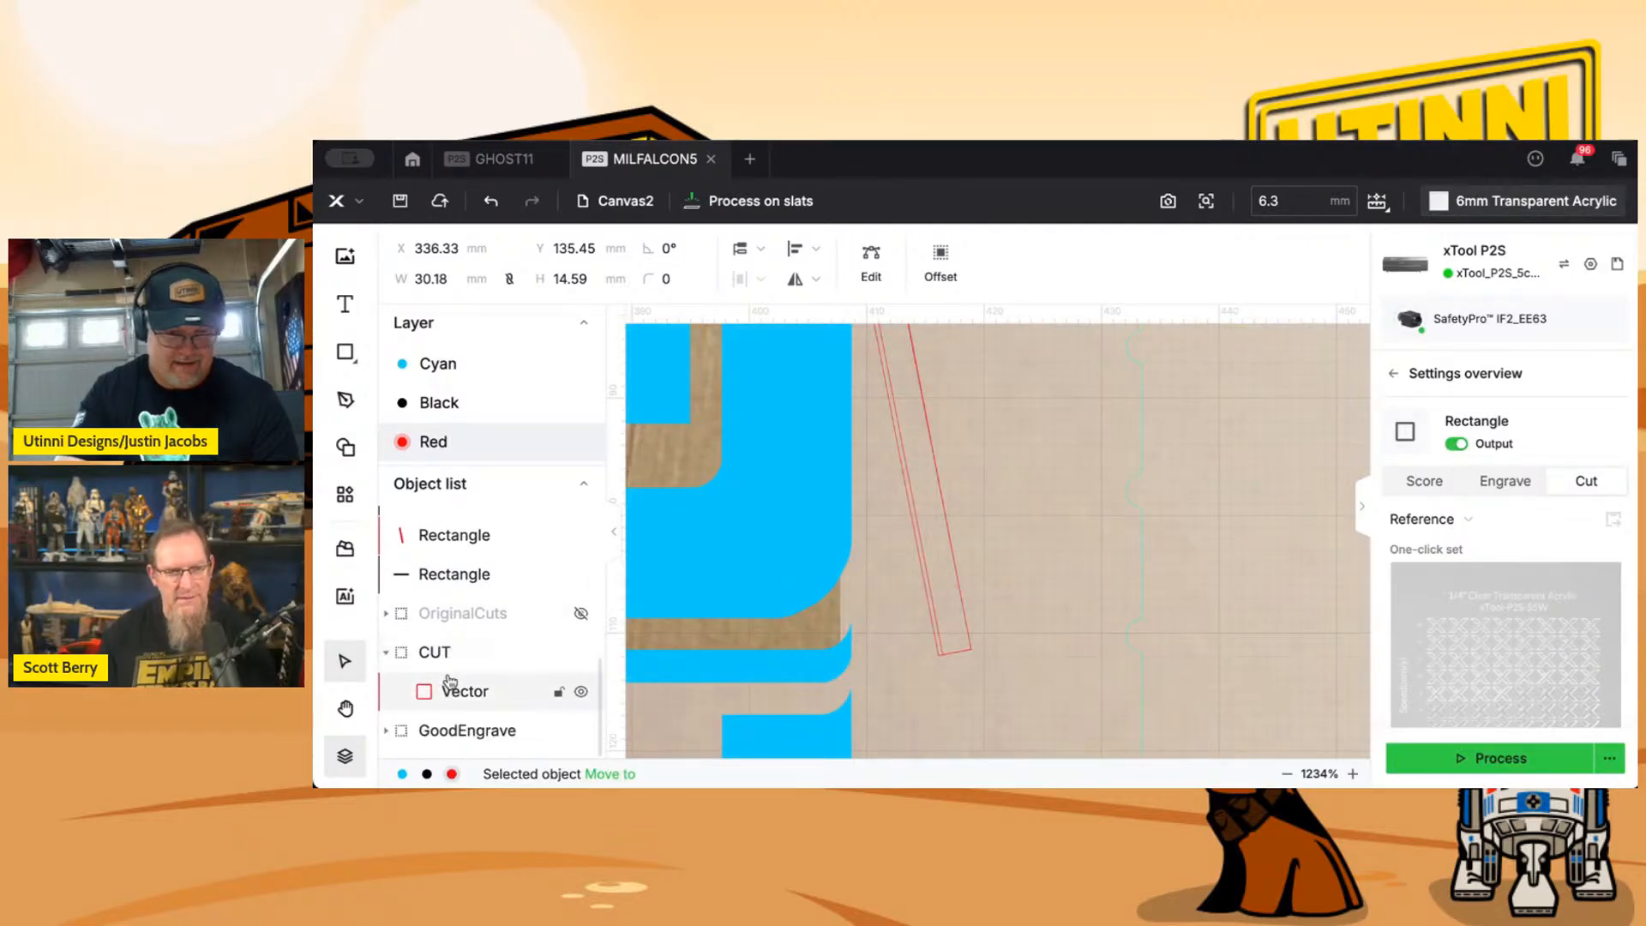
scroll(449, 681, up, 1)
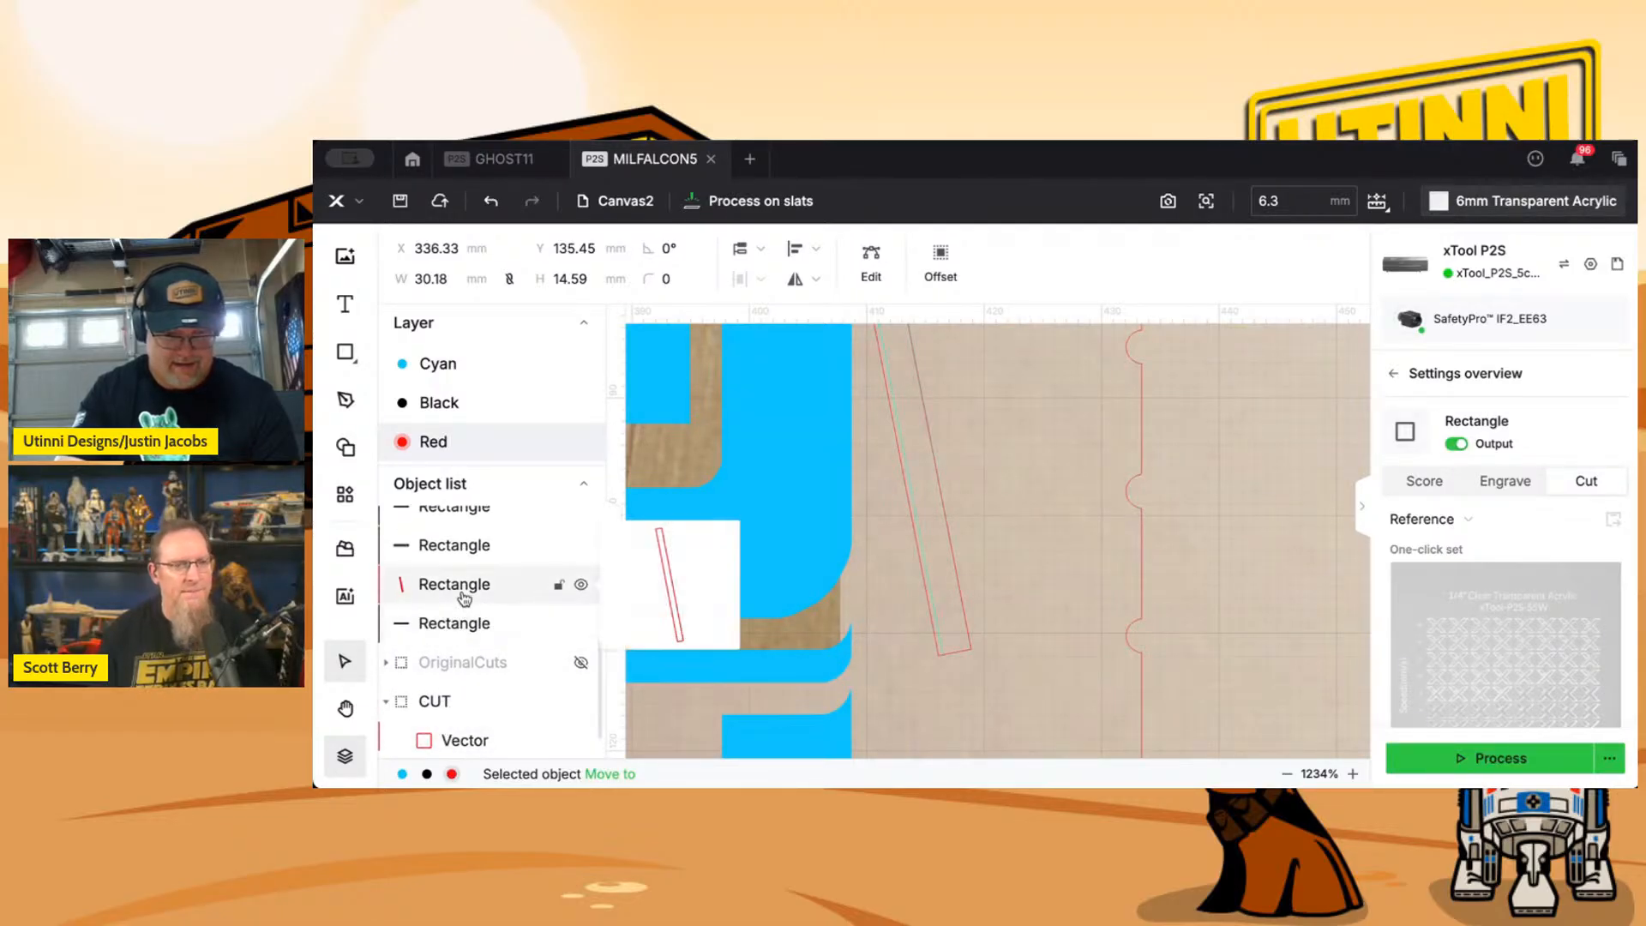
scroll(1047, 611, down, 5)
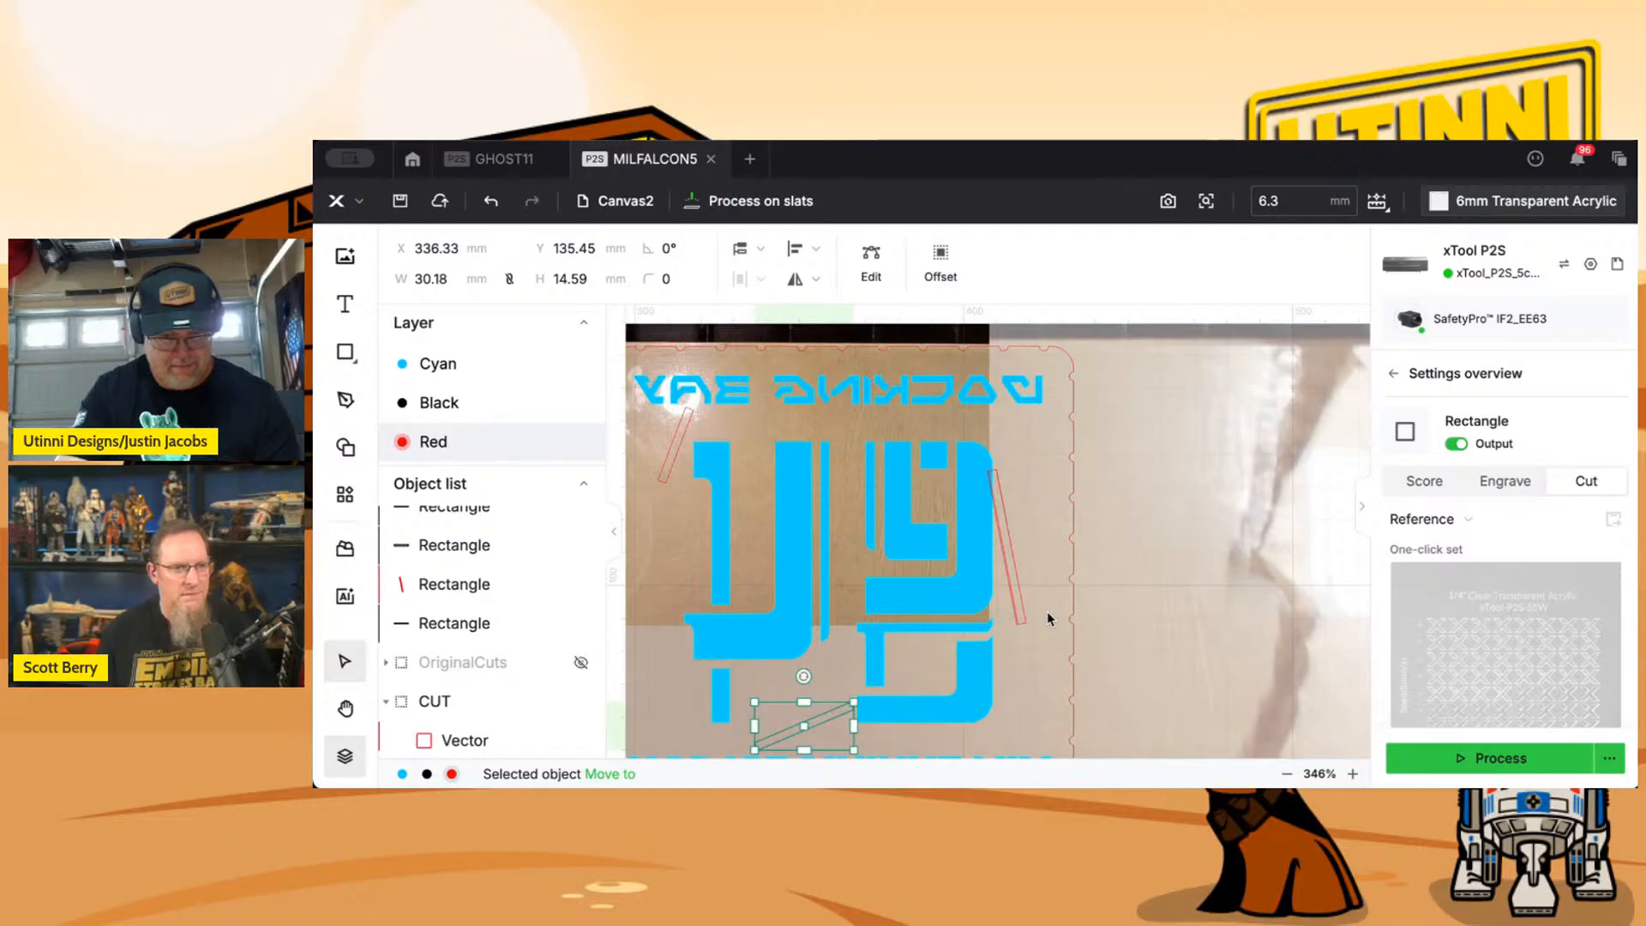
scroll(522, 617, up, 3)
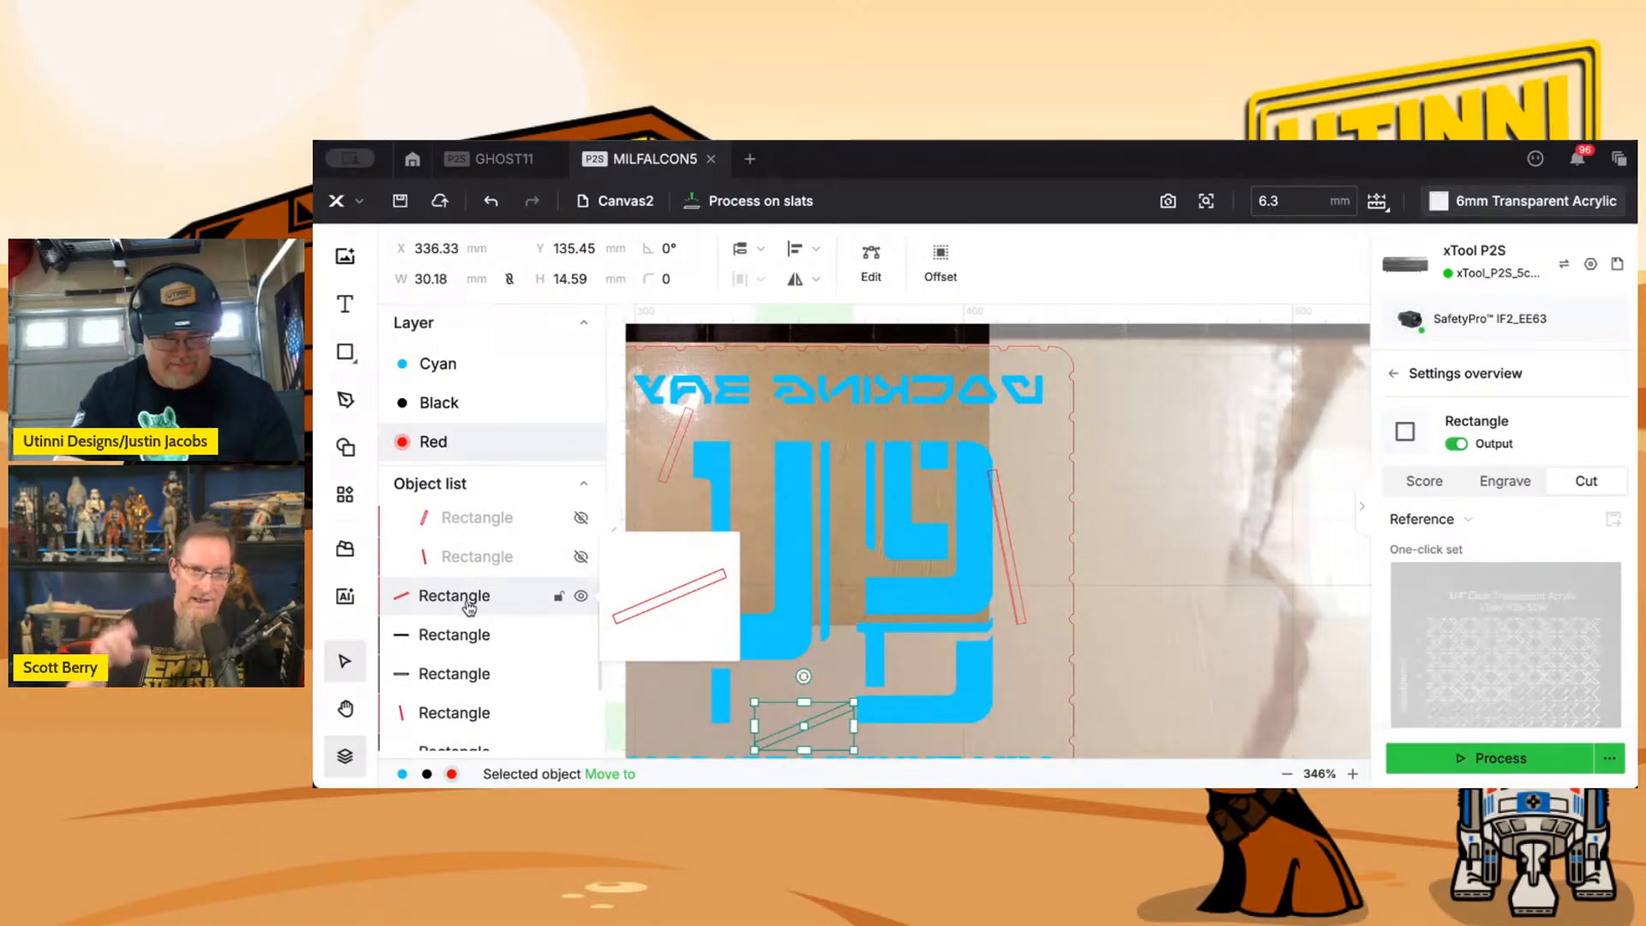
scroll(469, 608, up, 3)
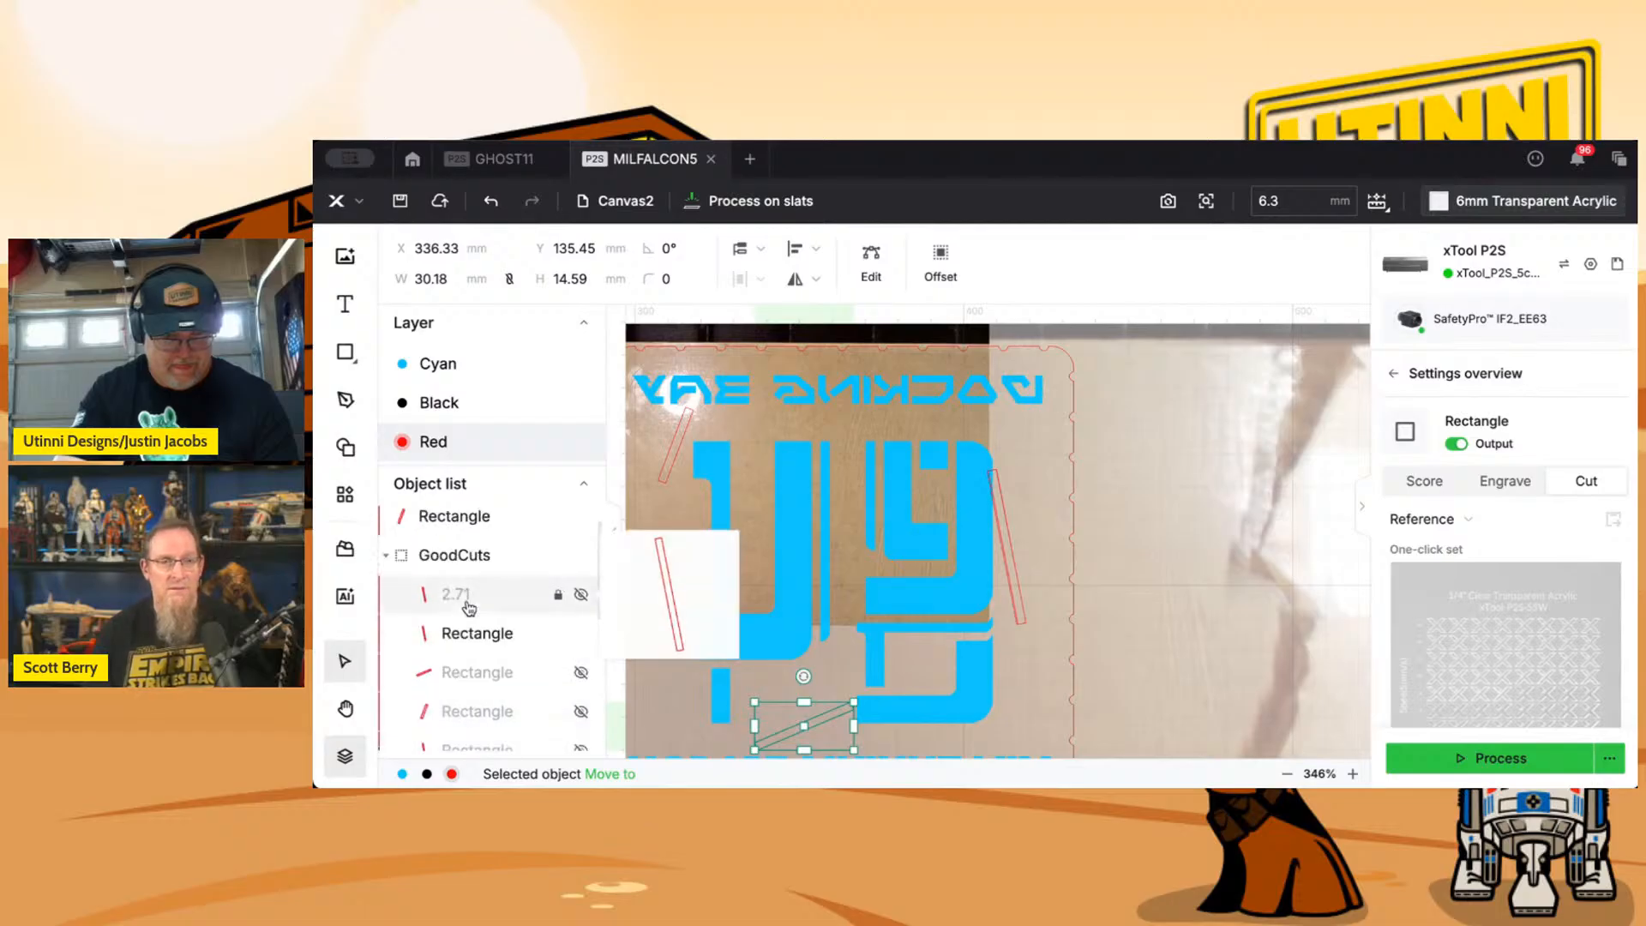
click(476, 632)
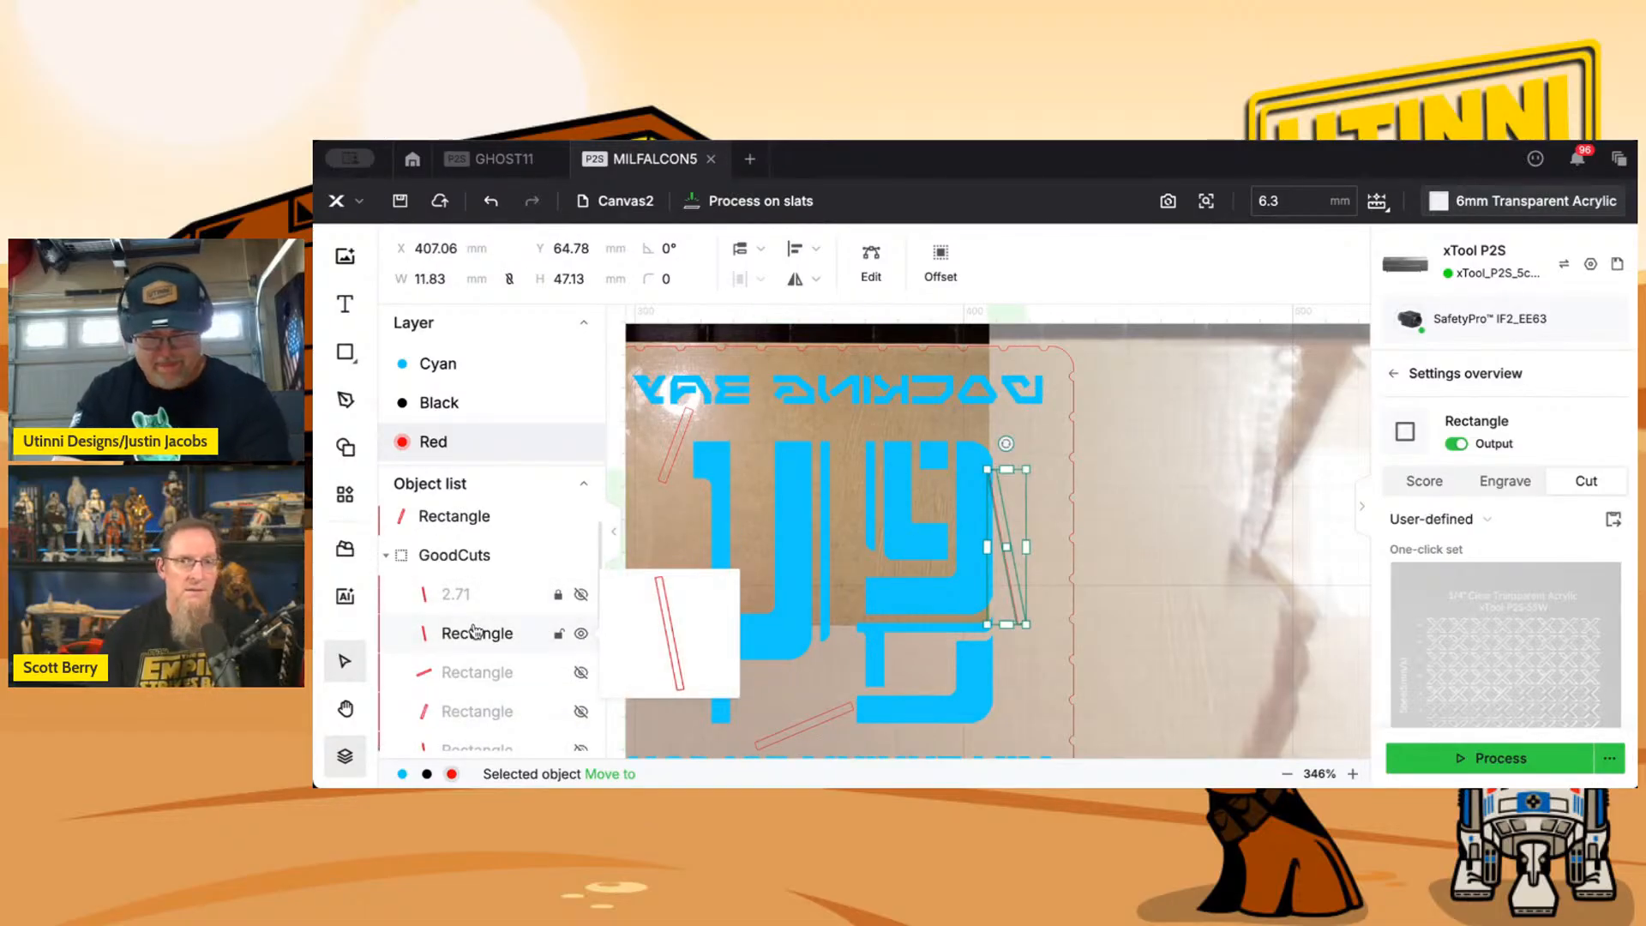
key(Delete)
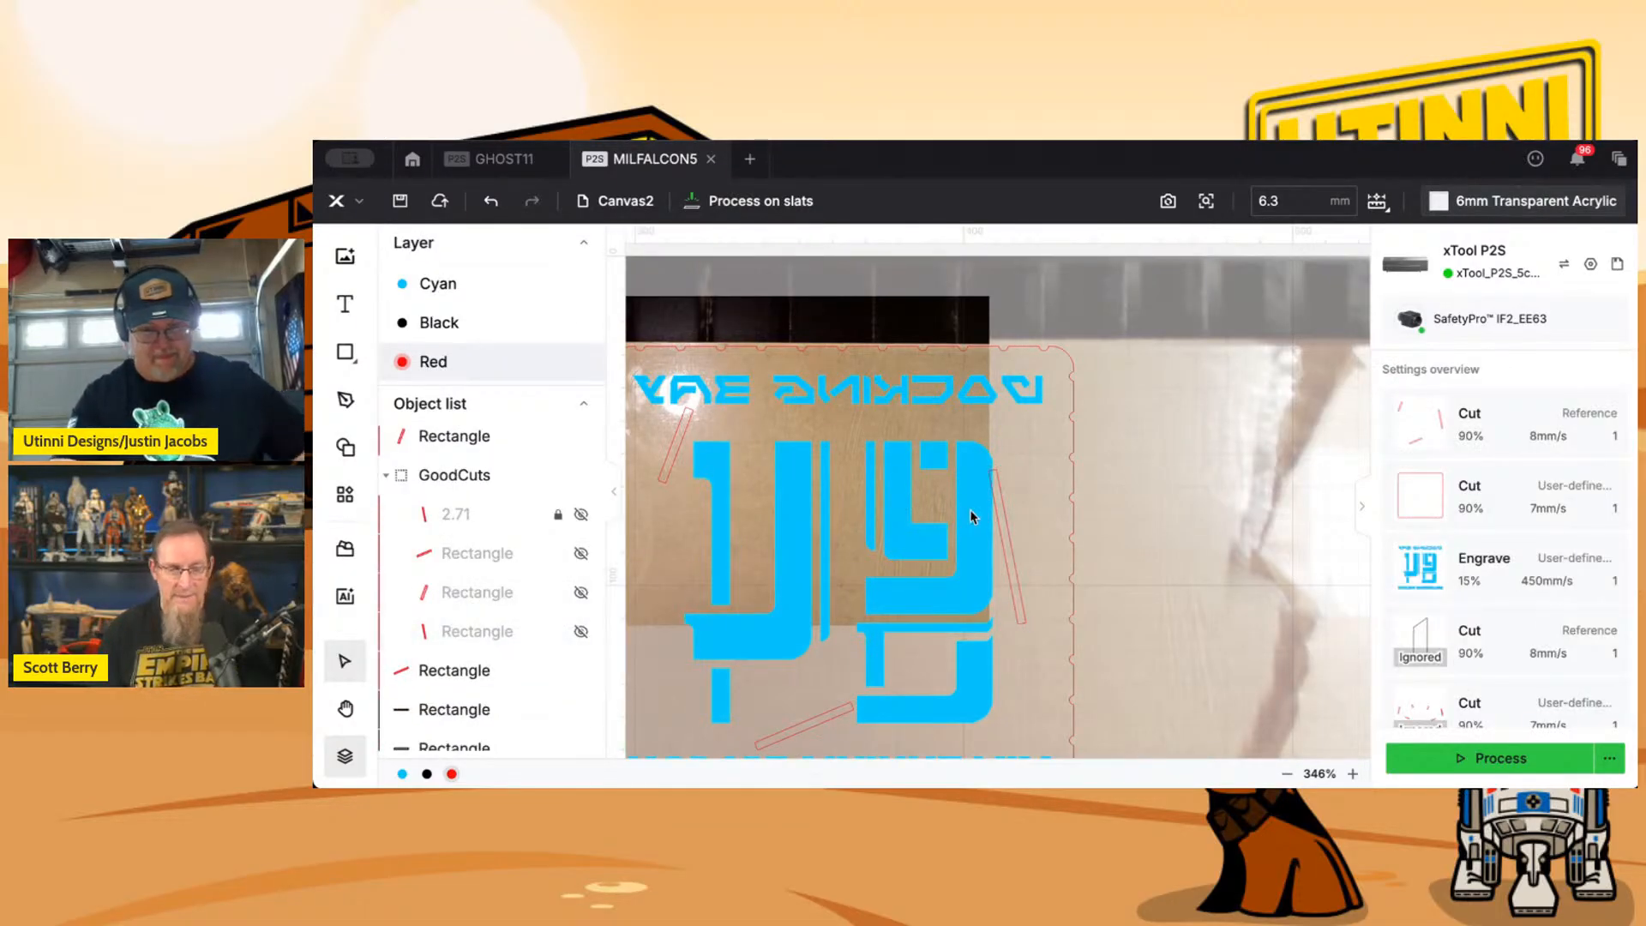
Check the remaining long slot beside the logo and the placement of the whole base design on the acrylic.
click(1010, 536)
click(1010, 533)
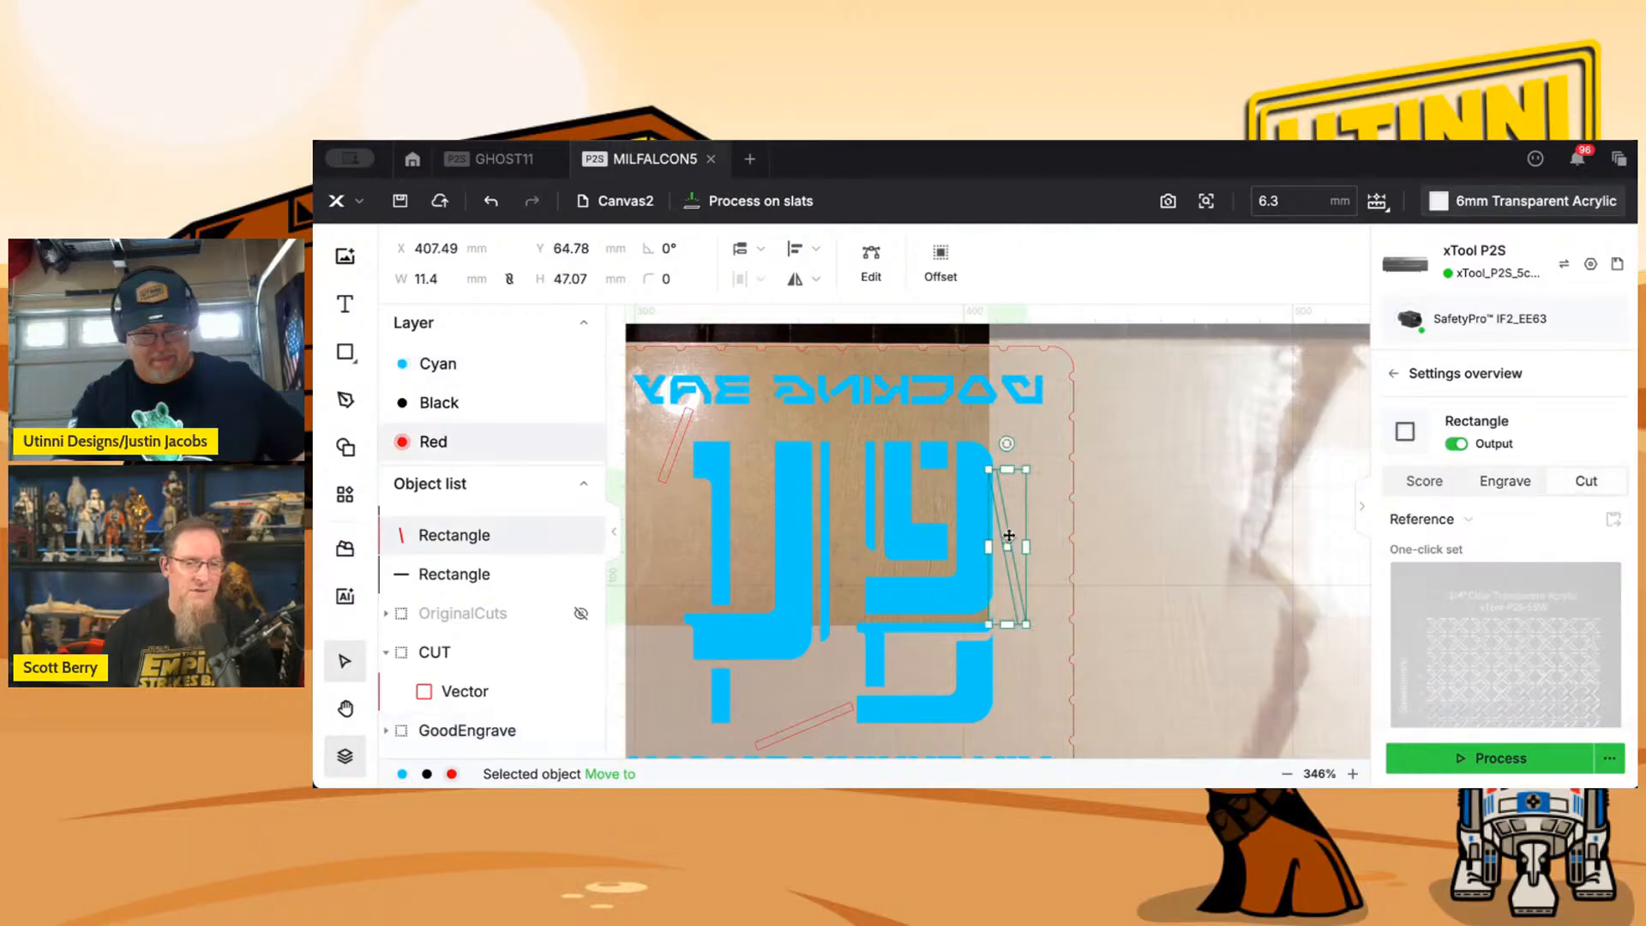
scroll(1010, 533, down, 3)
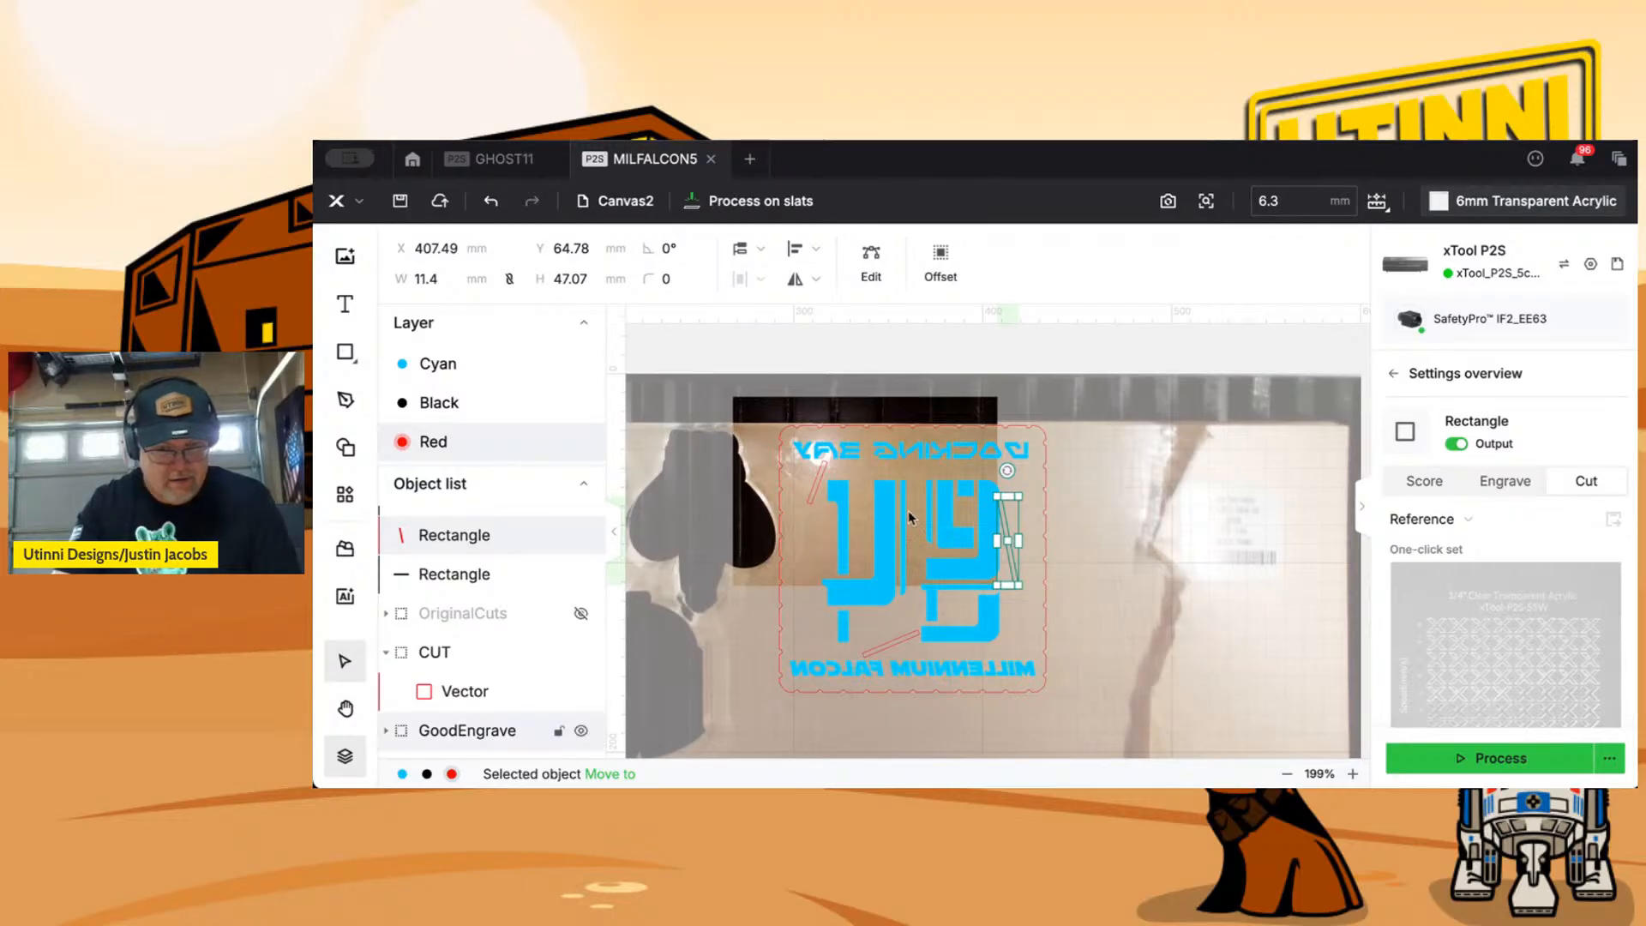
scroll(914, 515, up, 5)
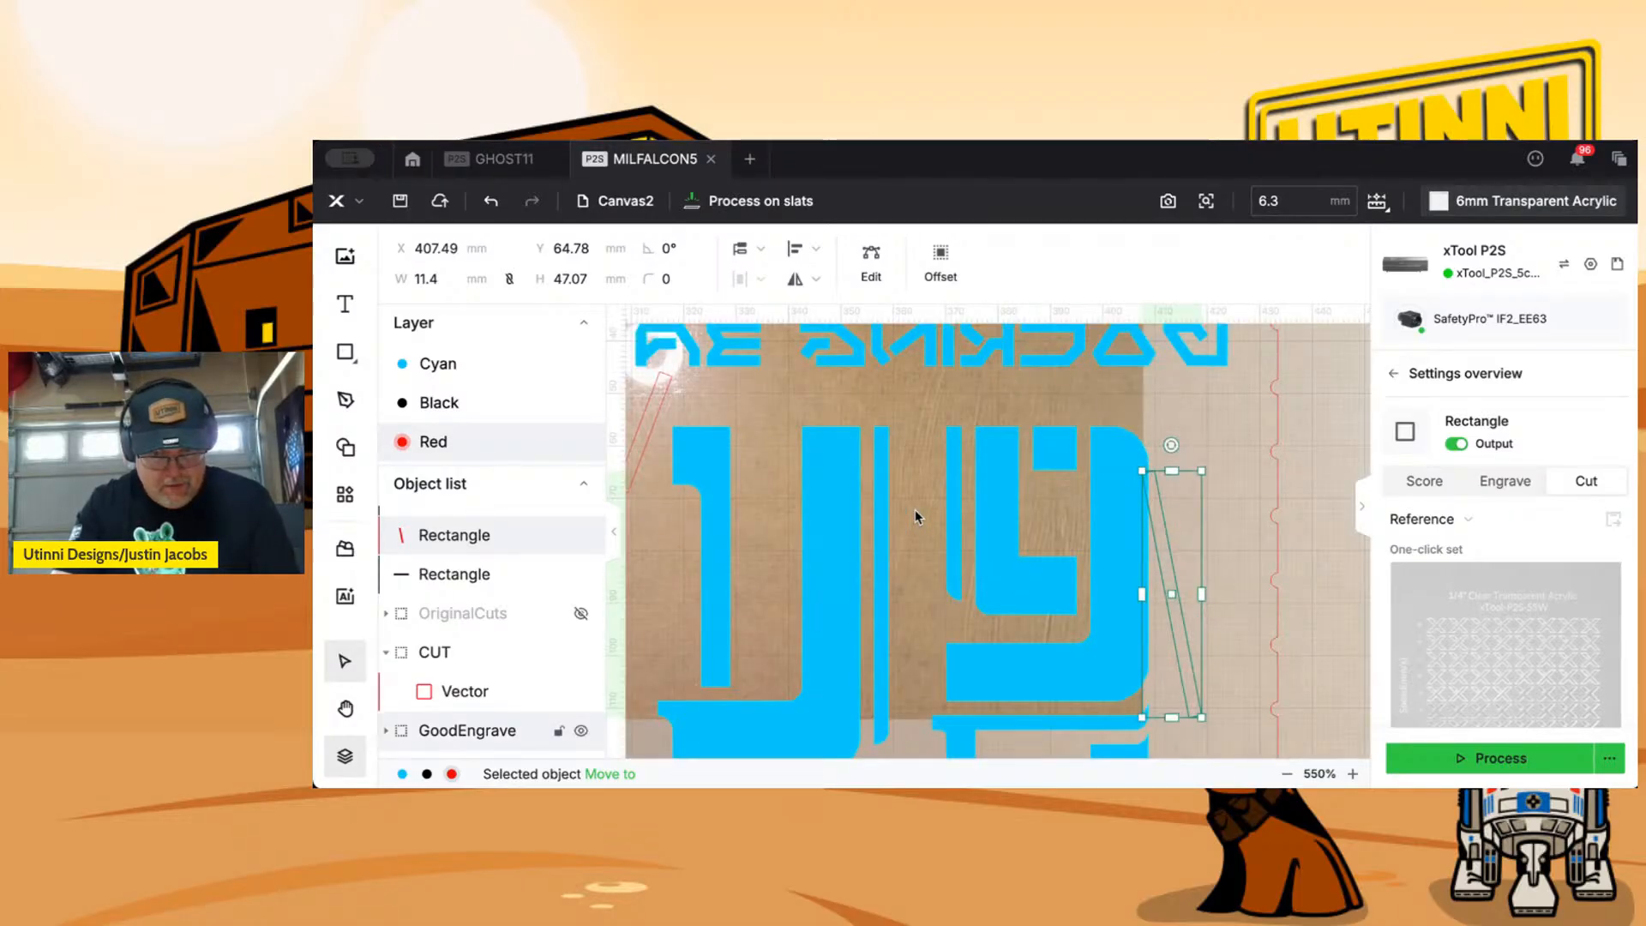
scroll(959, 512, down, 1)
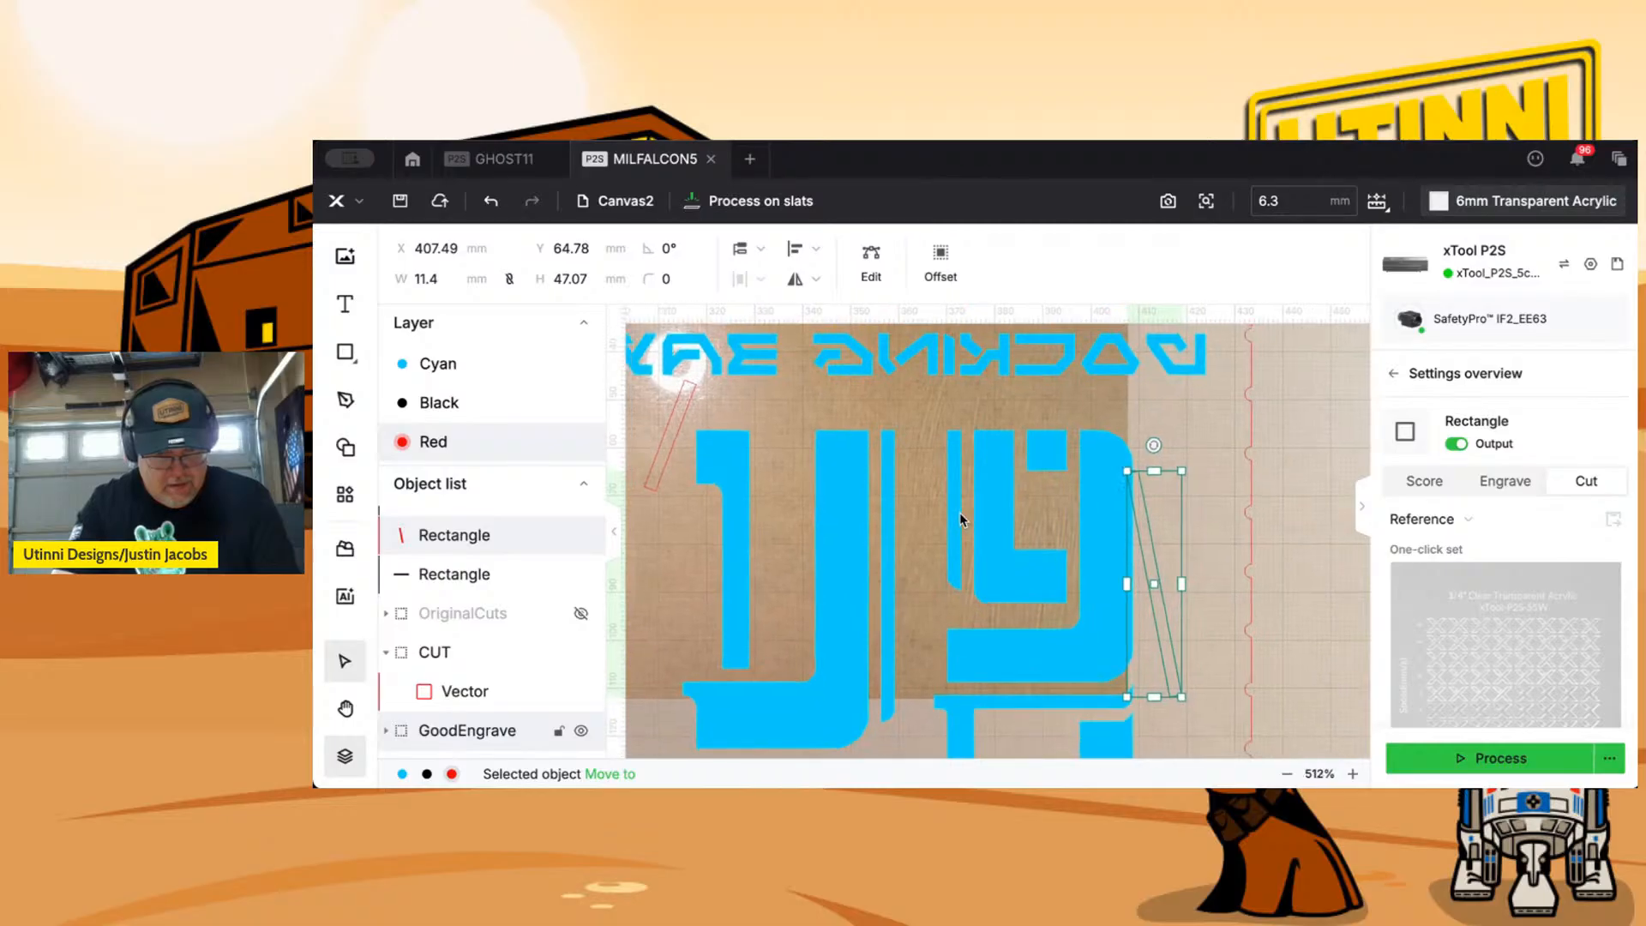
scroll(960, 515, down, 4)
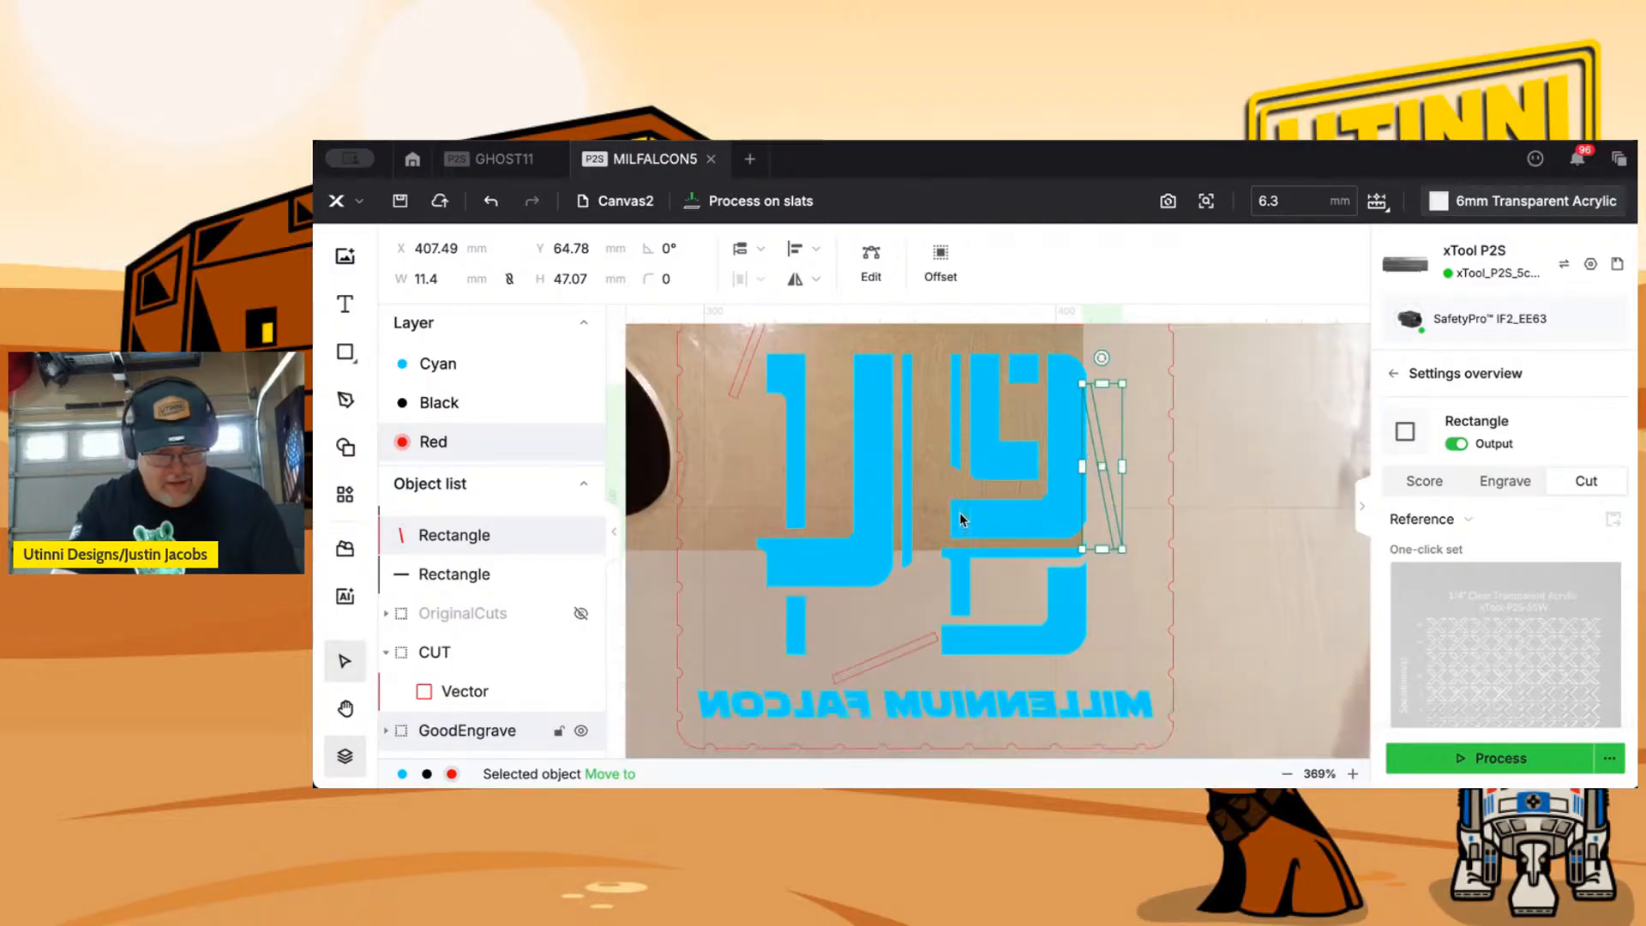
scroll(960, 514, down, 4)
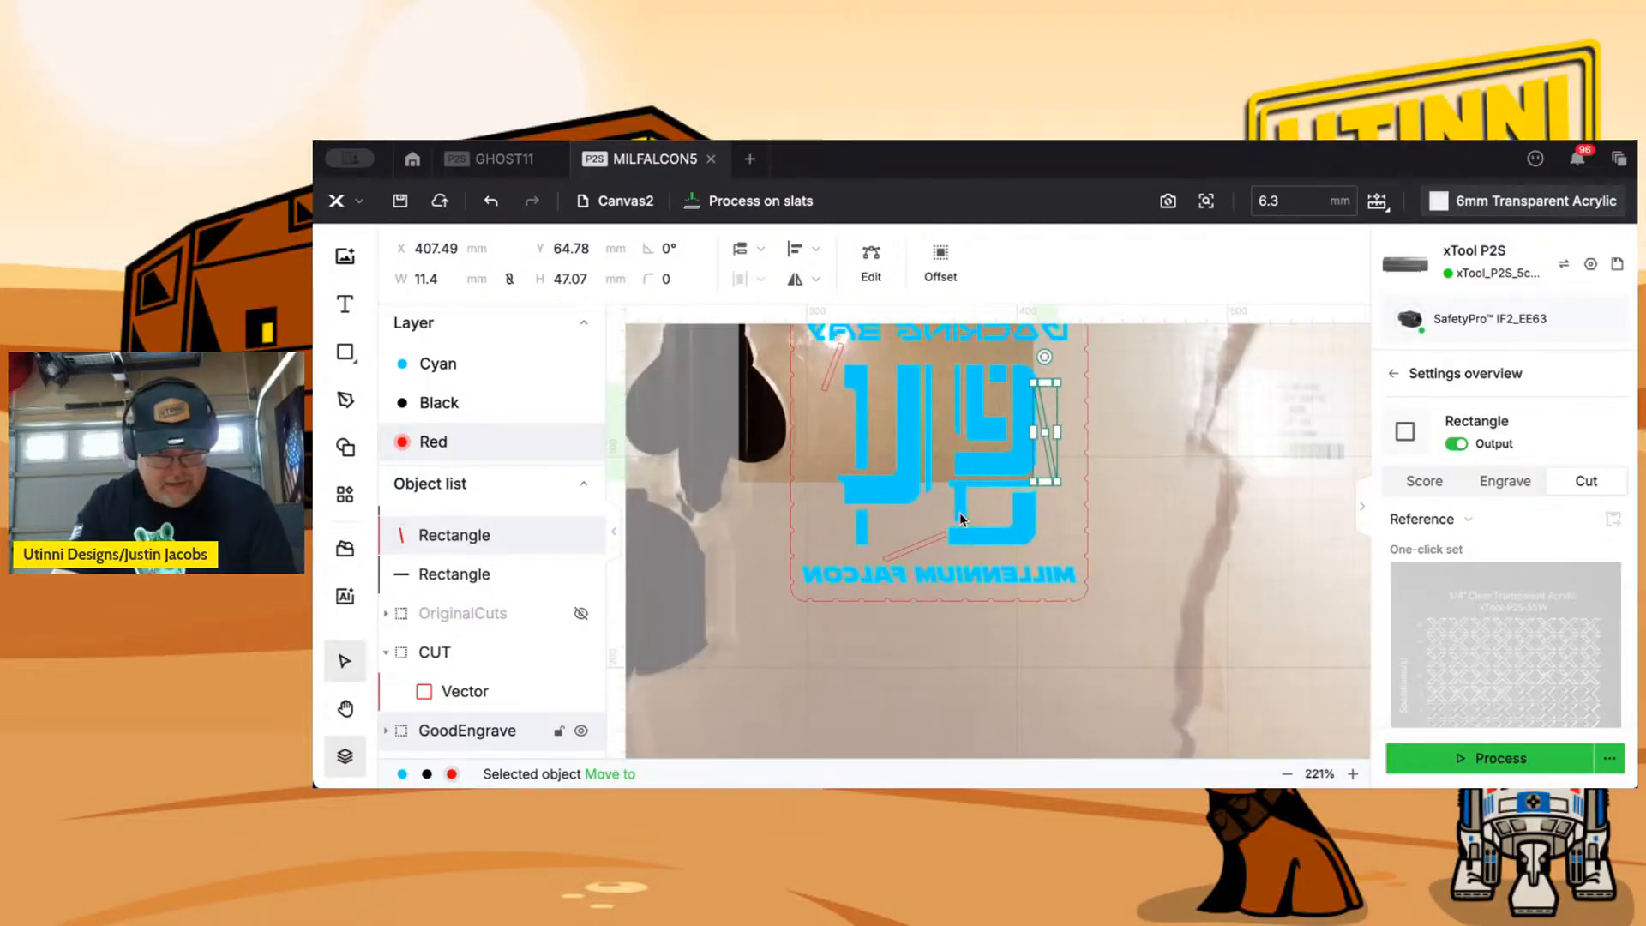
drag(686, 399, 851, 484)
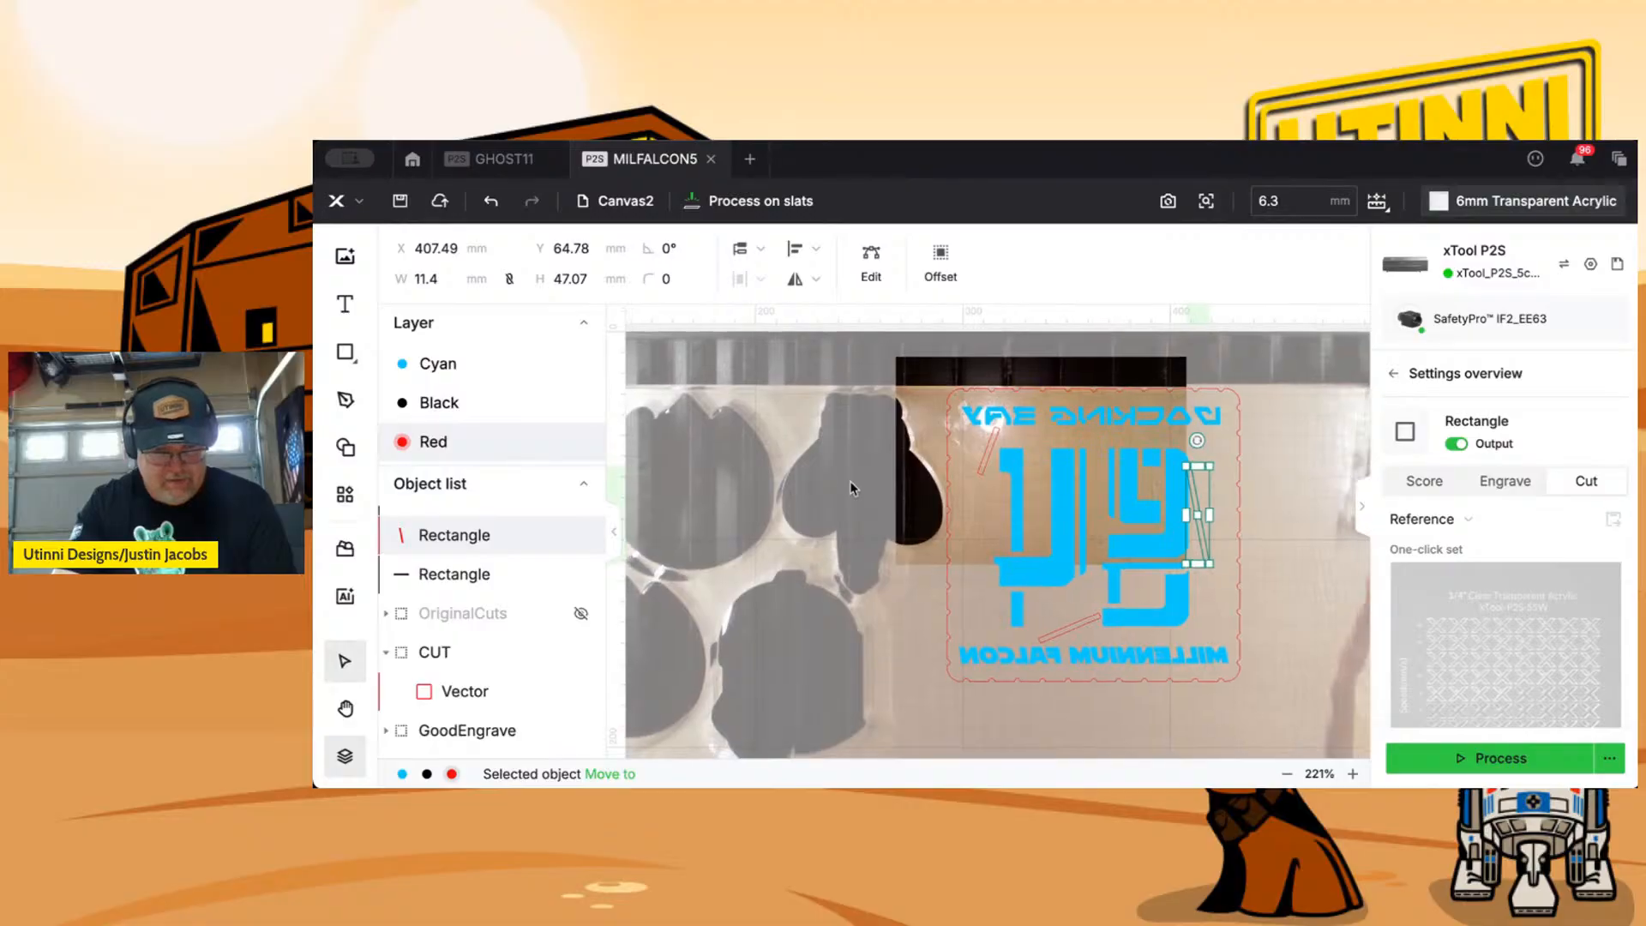
scroll(851, 487, down, 3)
scroll(851, 480, down, 6)
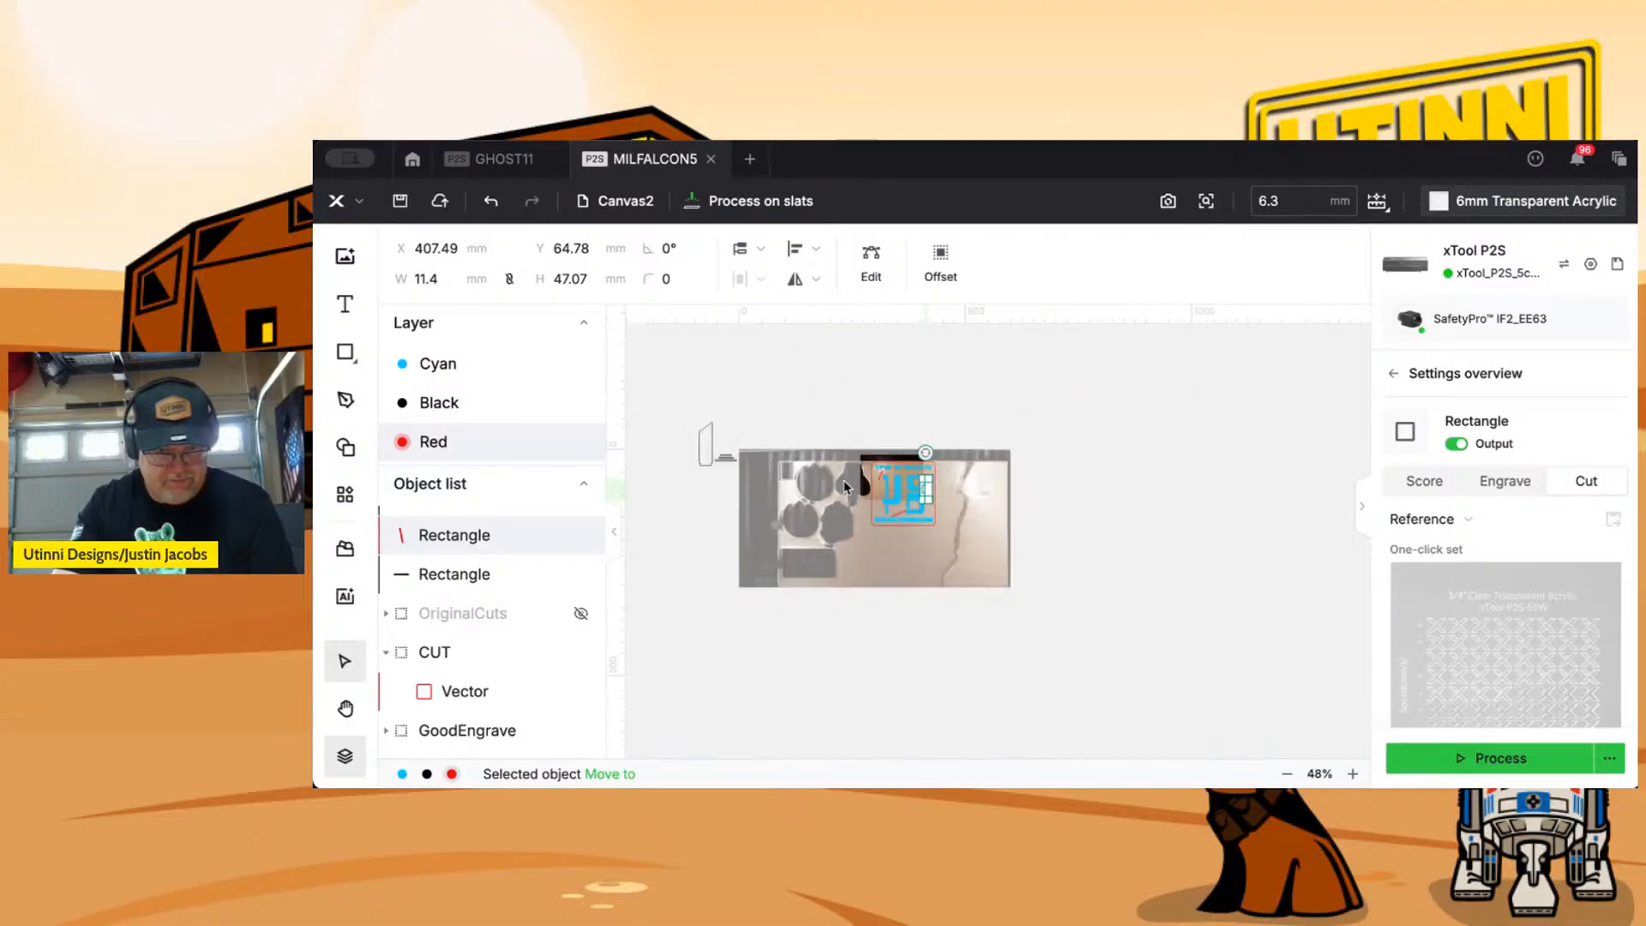
Save the project as a new version named MILFALCON6 in the MILFALCON folder.
click(361, 201)
mouse_move(358, 248)
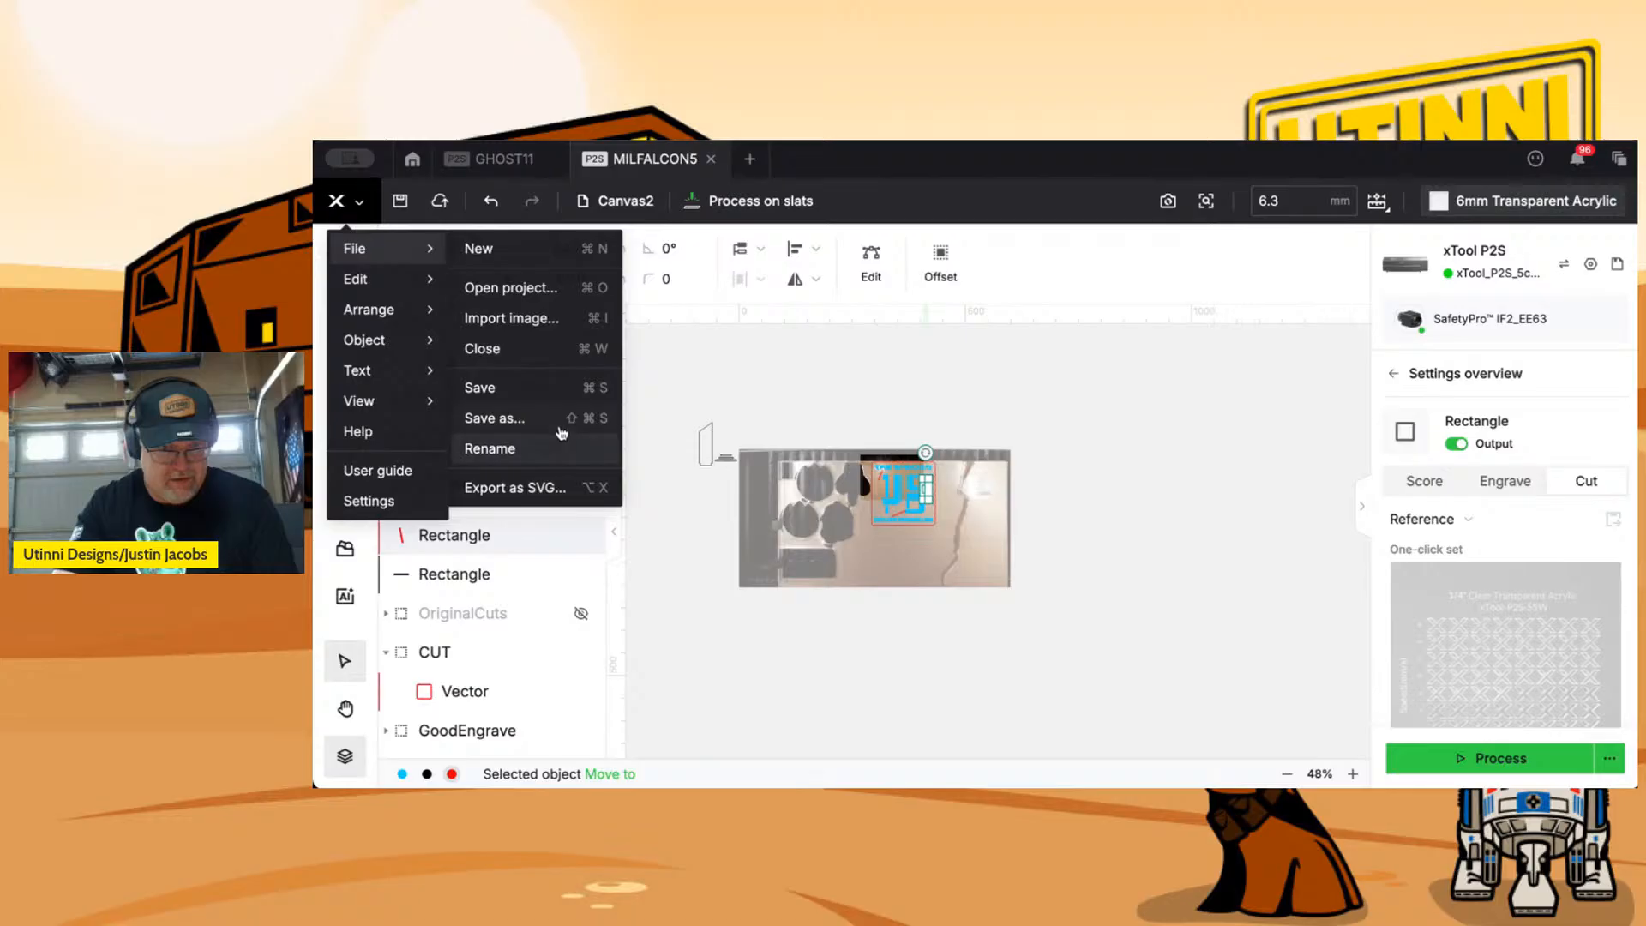
key(super+shift+s)
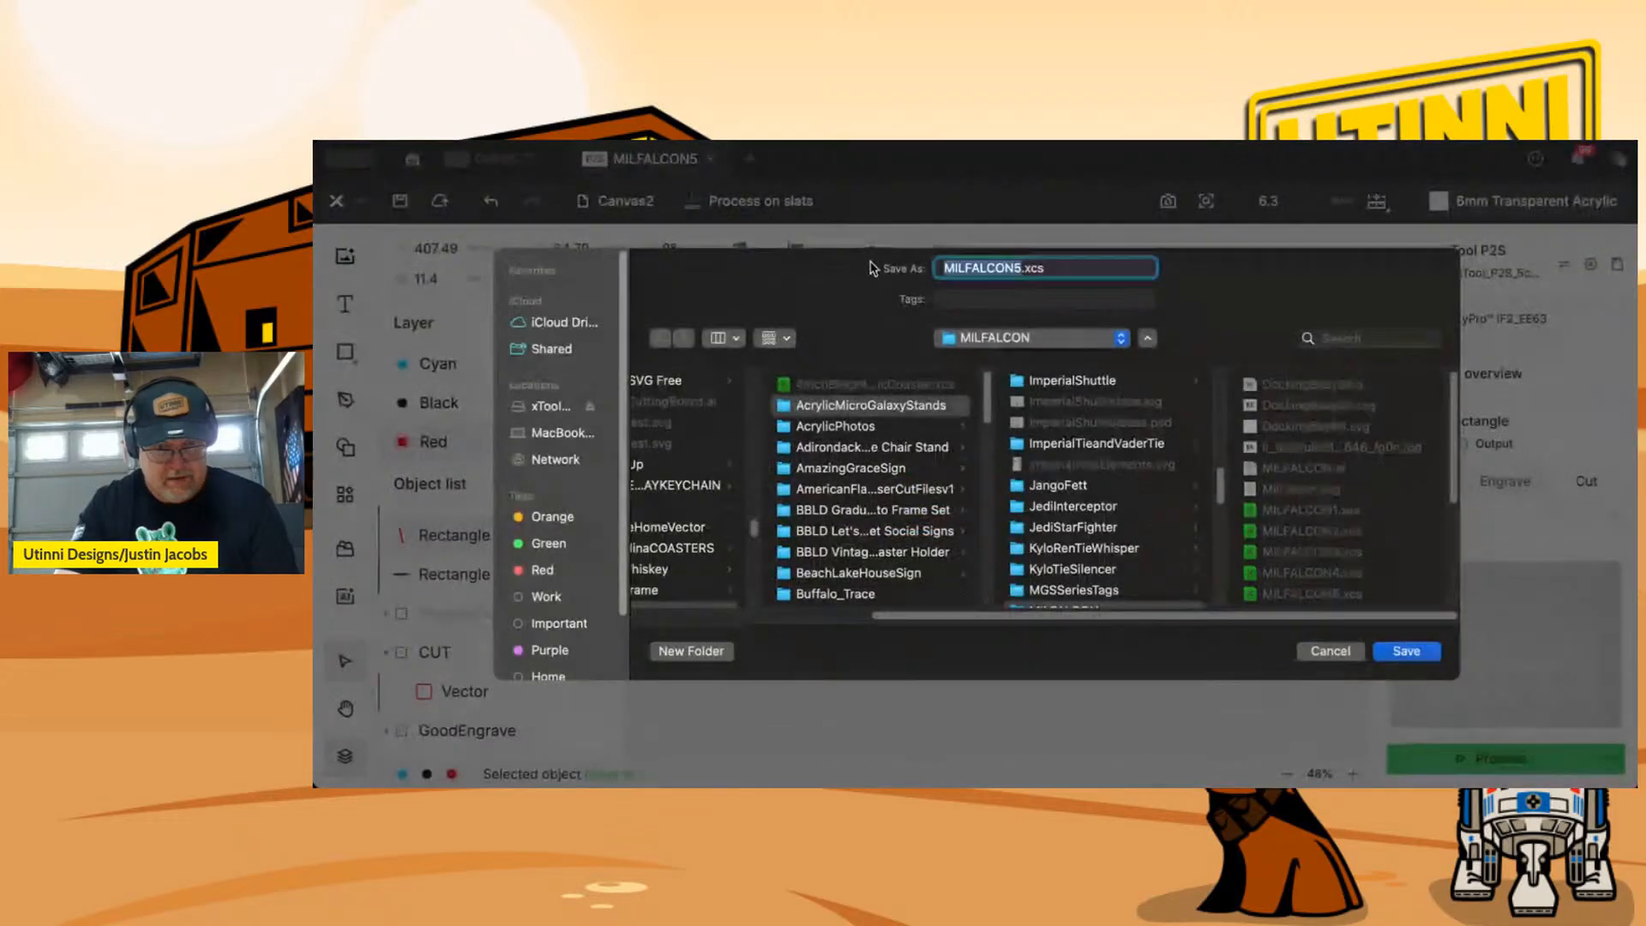
key(BackSpace)
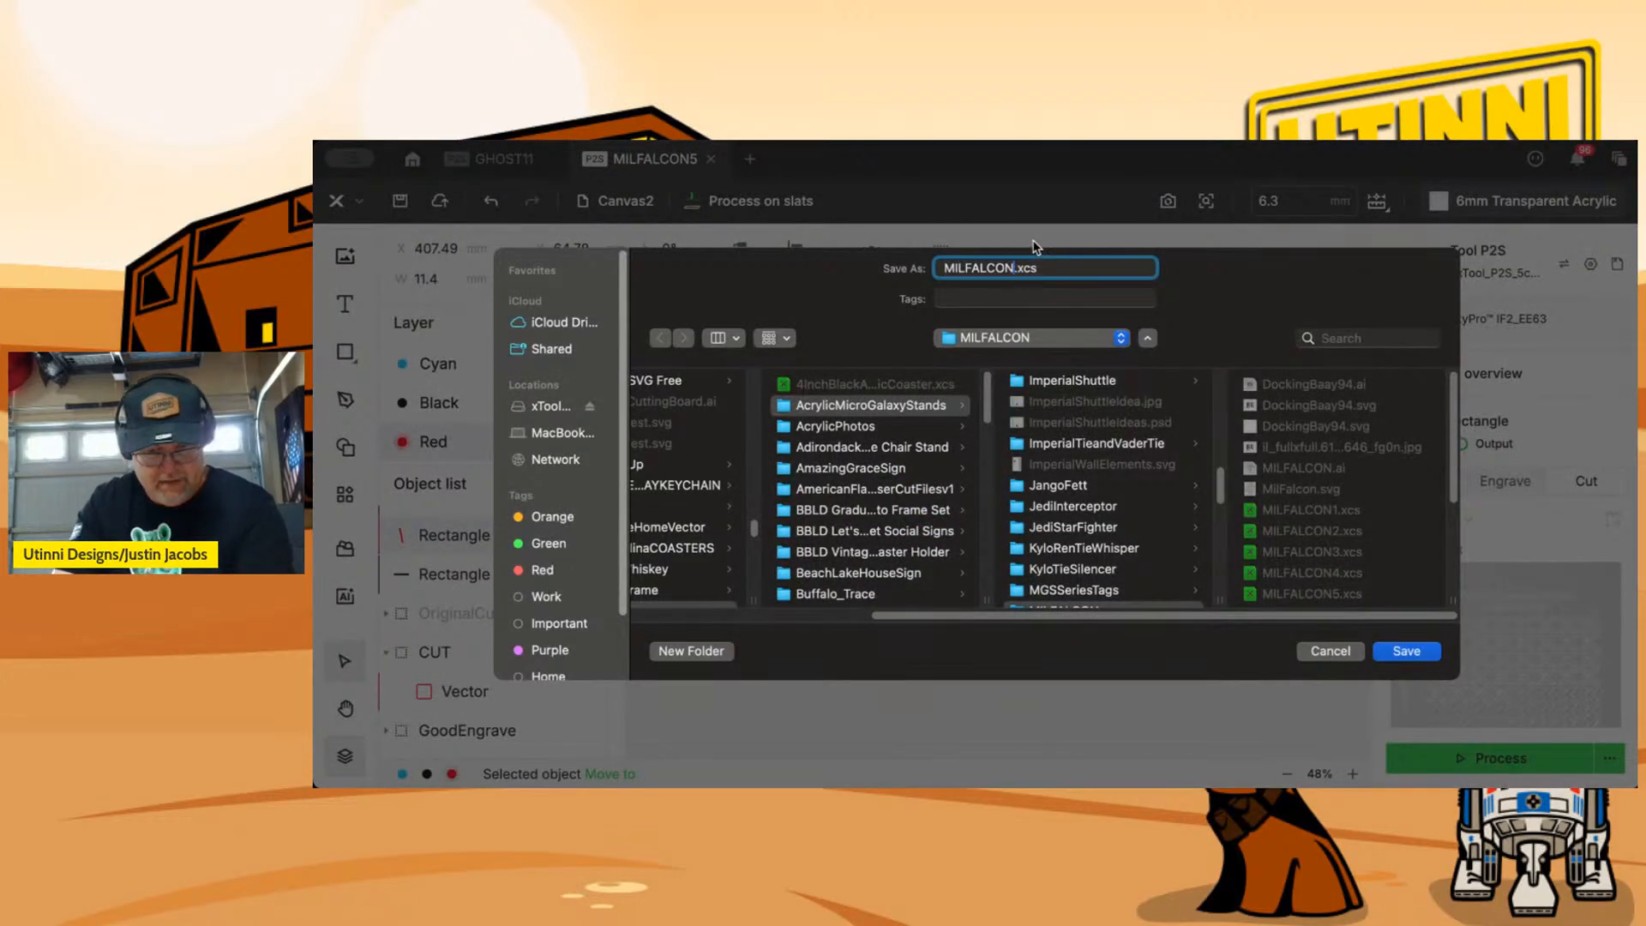
key(Return)
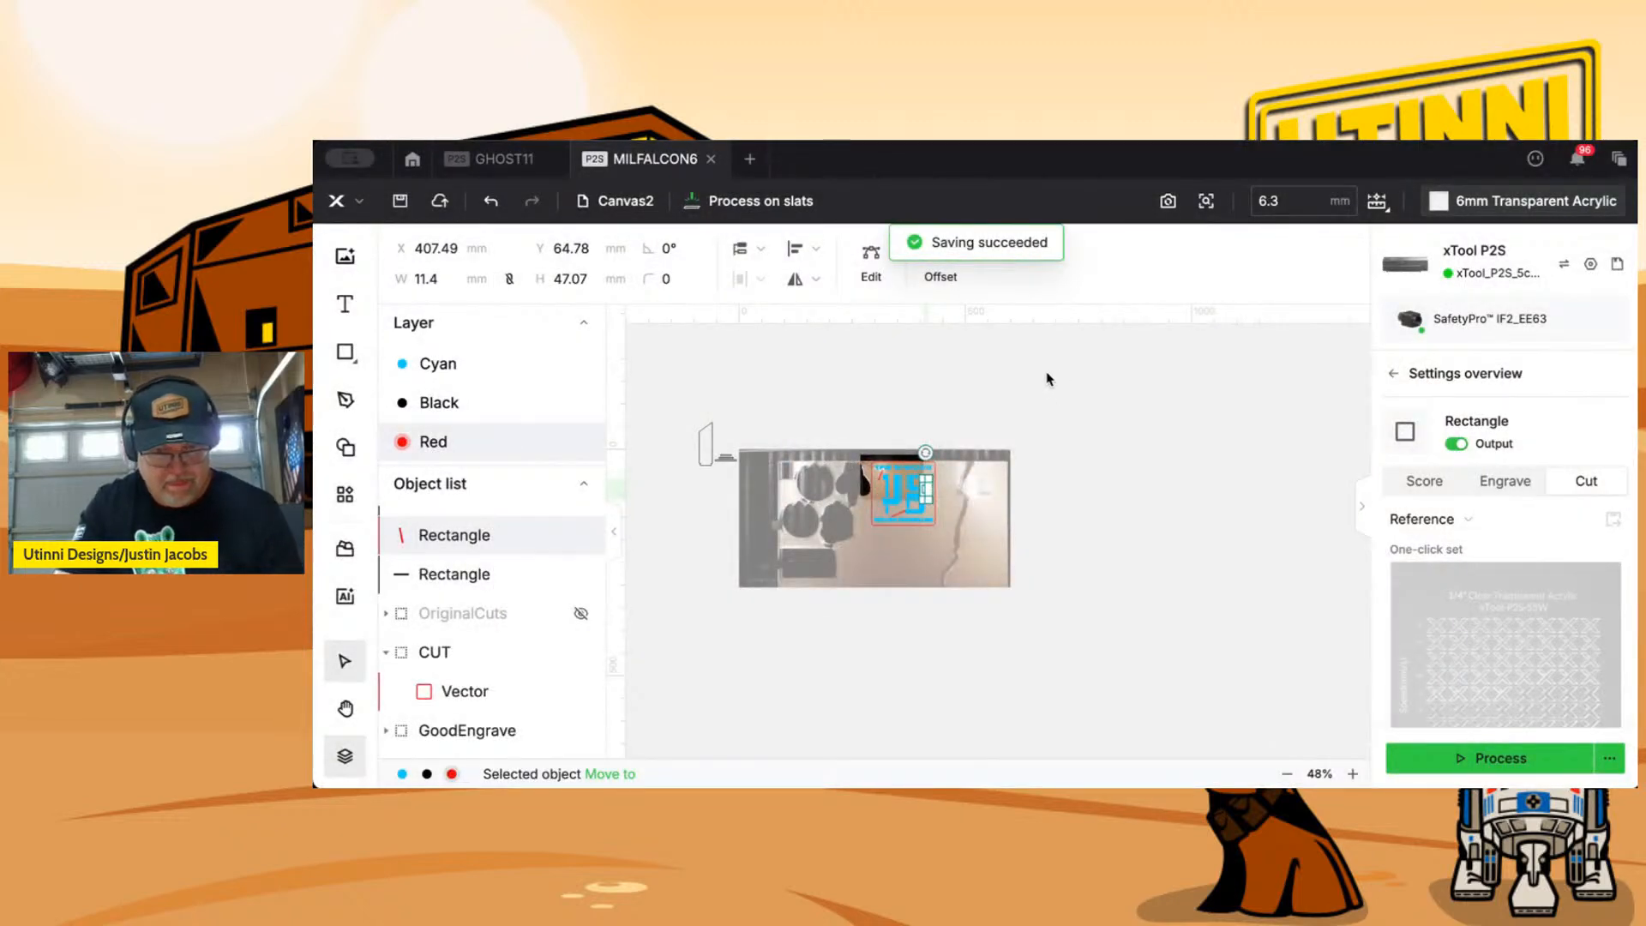
click(361, 209)
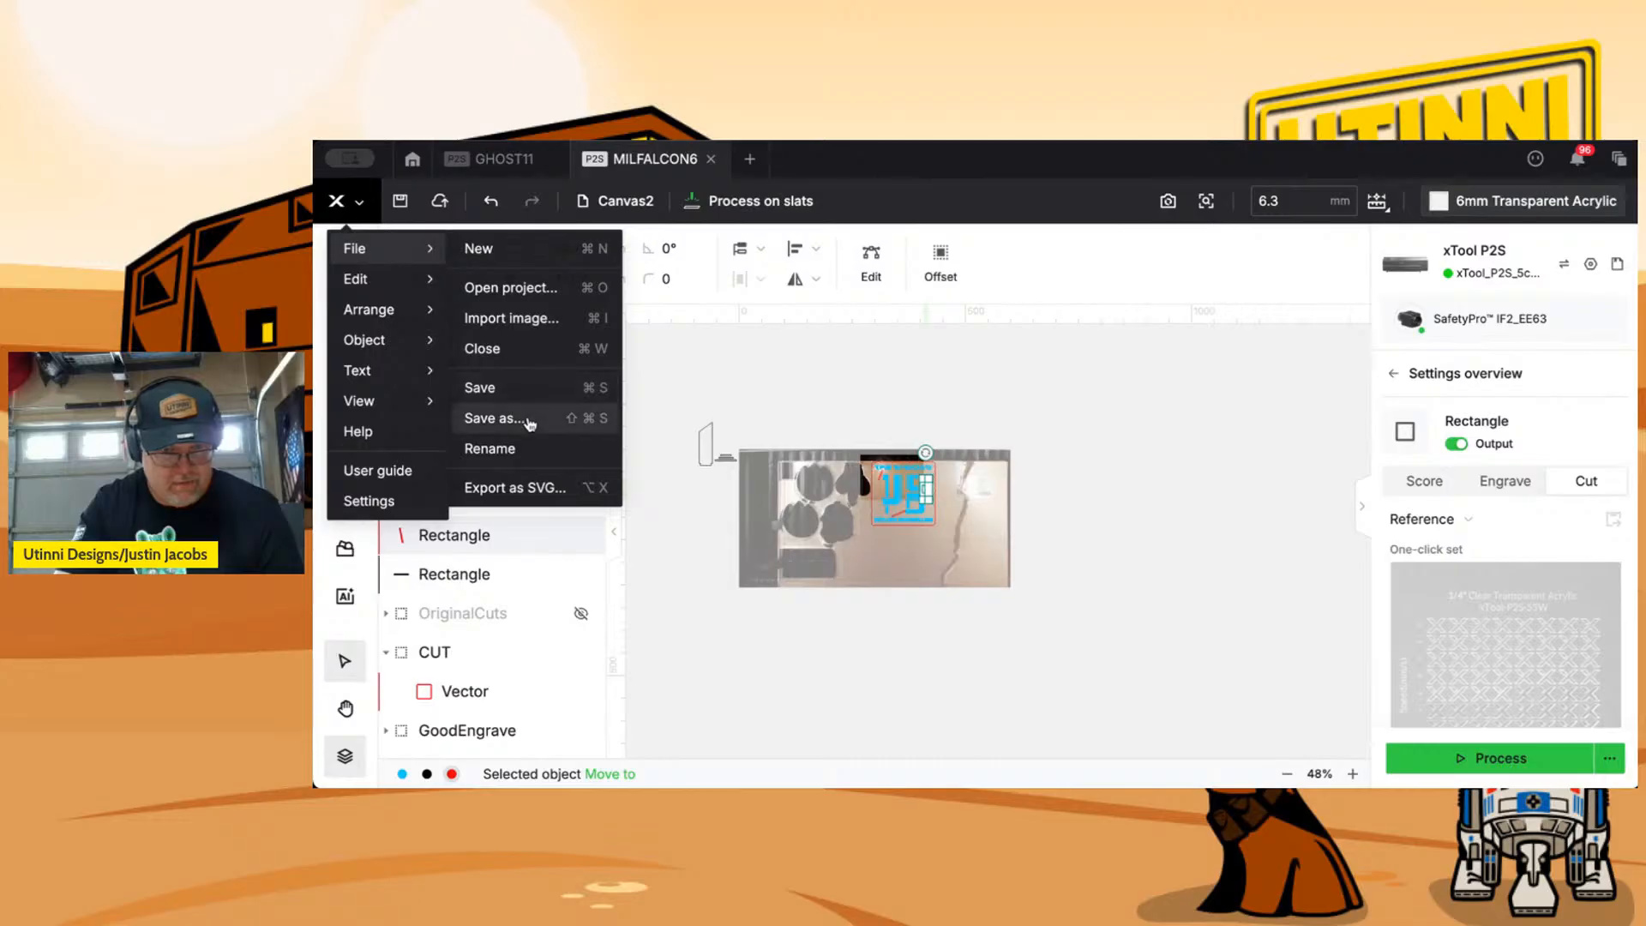
click(525, 420)
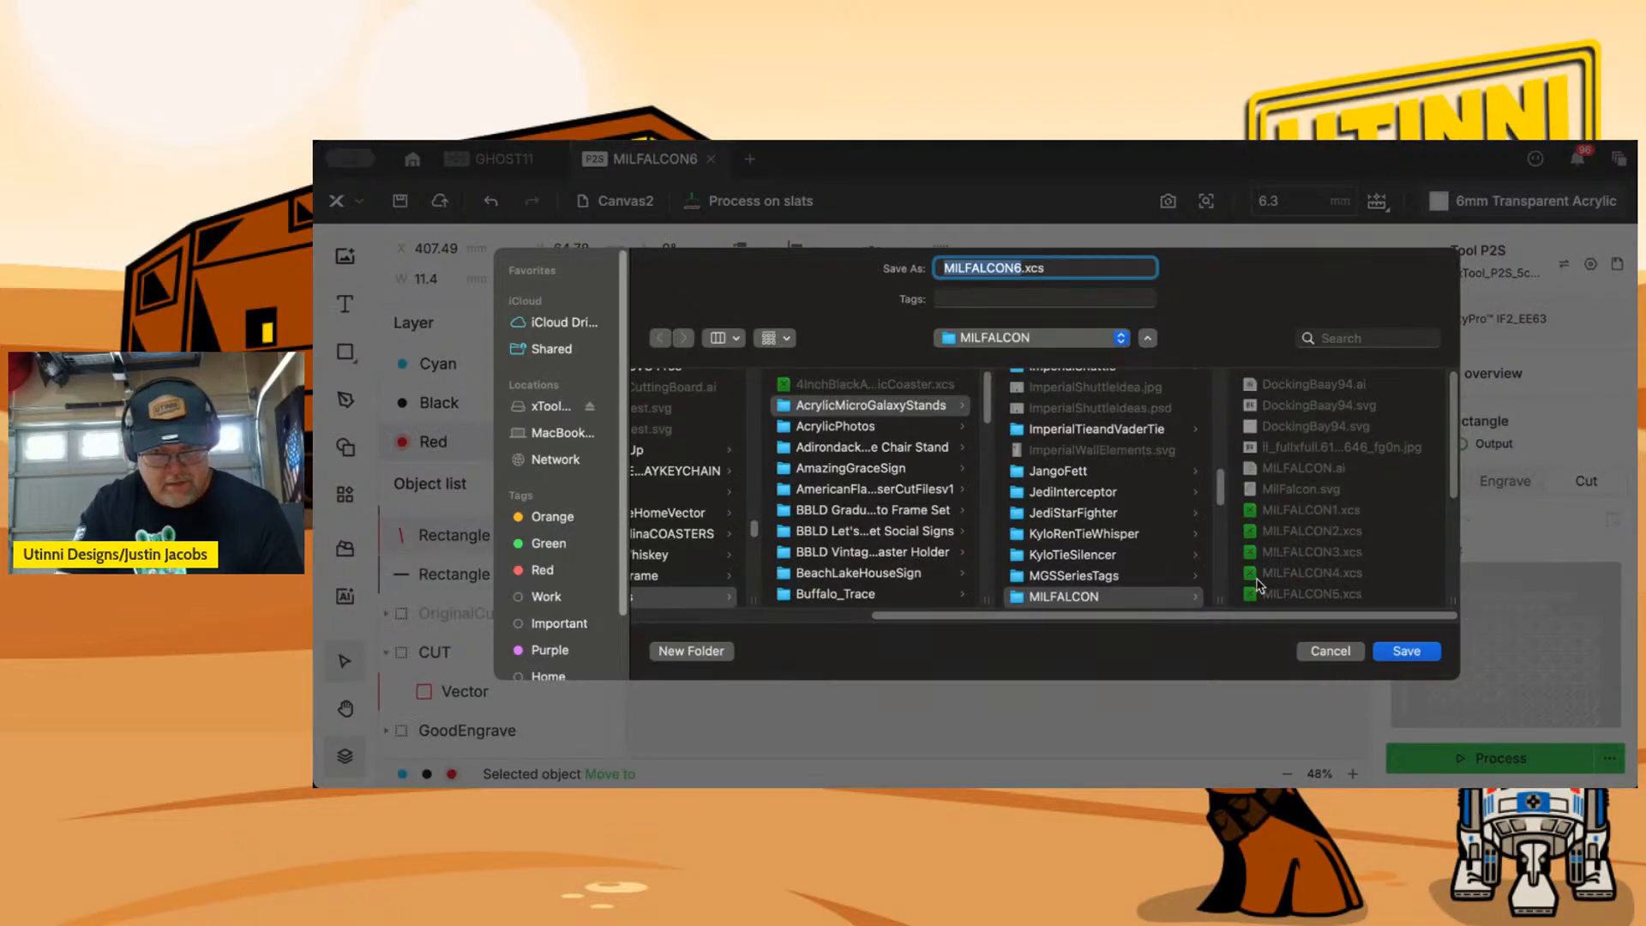
click(1320, 651)
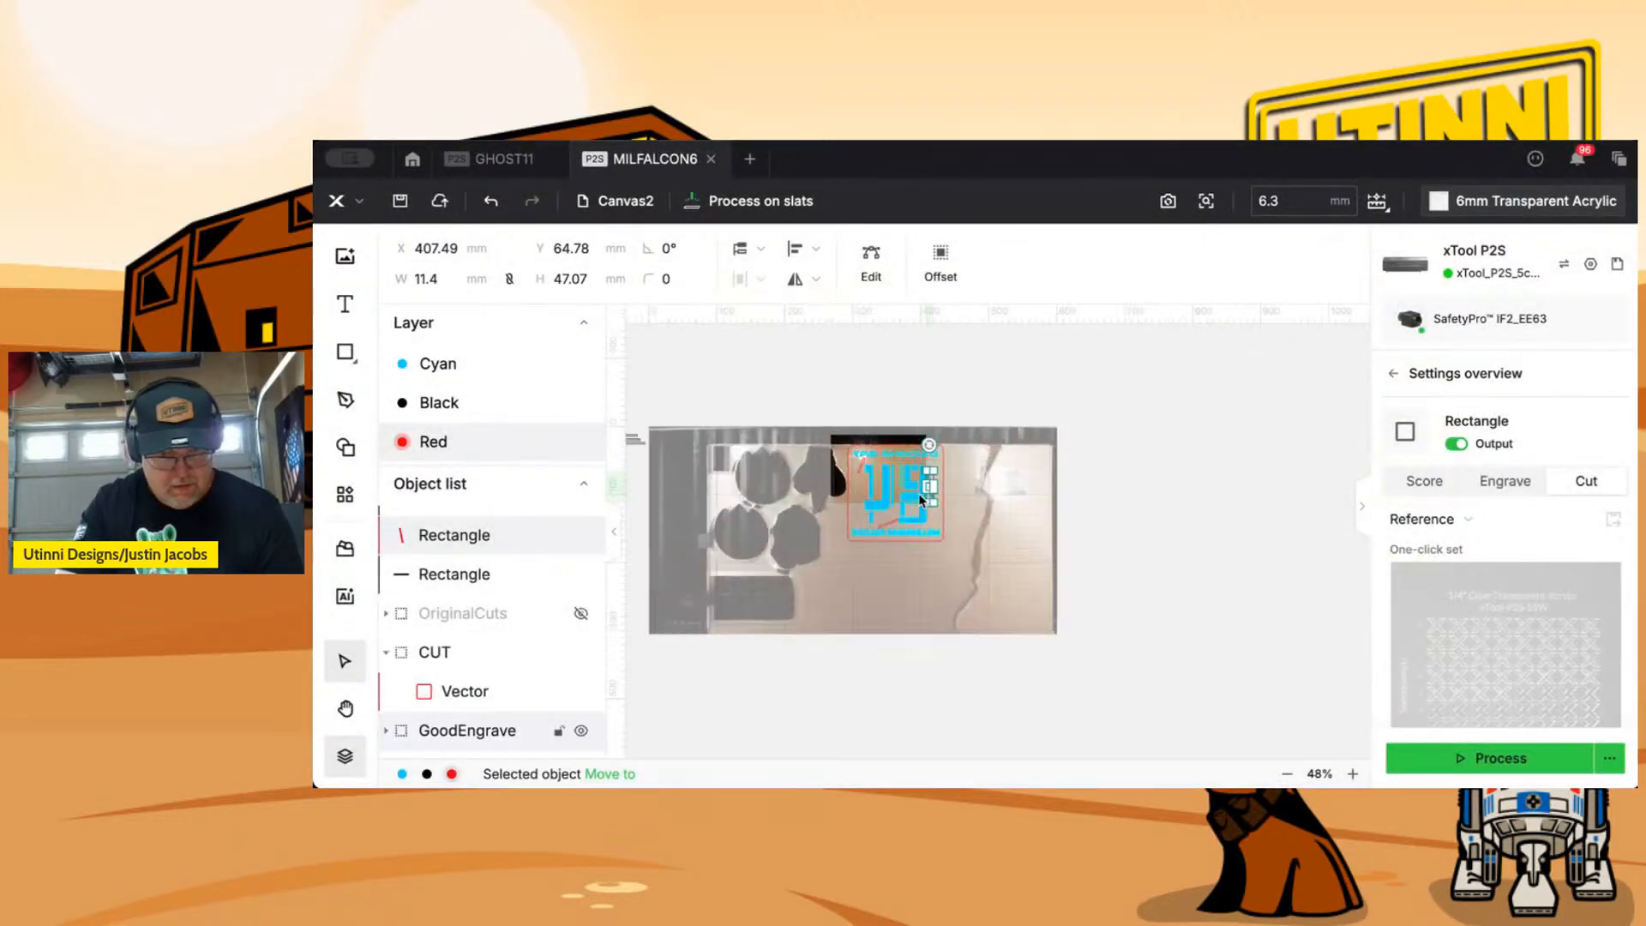
Check the cut settings and positions of the three tilted slot rectangles around the logo.
scroll(918, 493, up, 4)
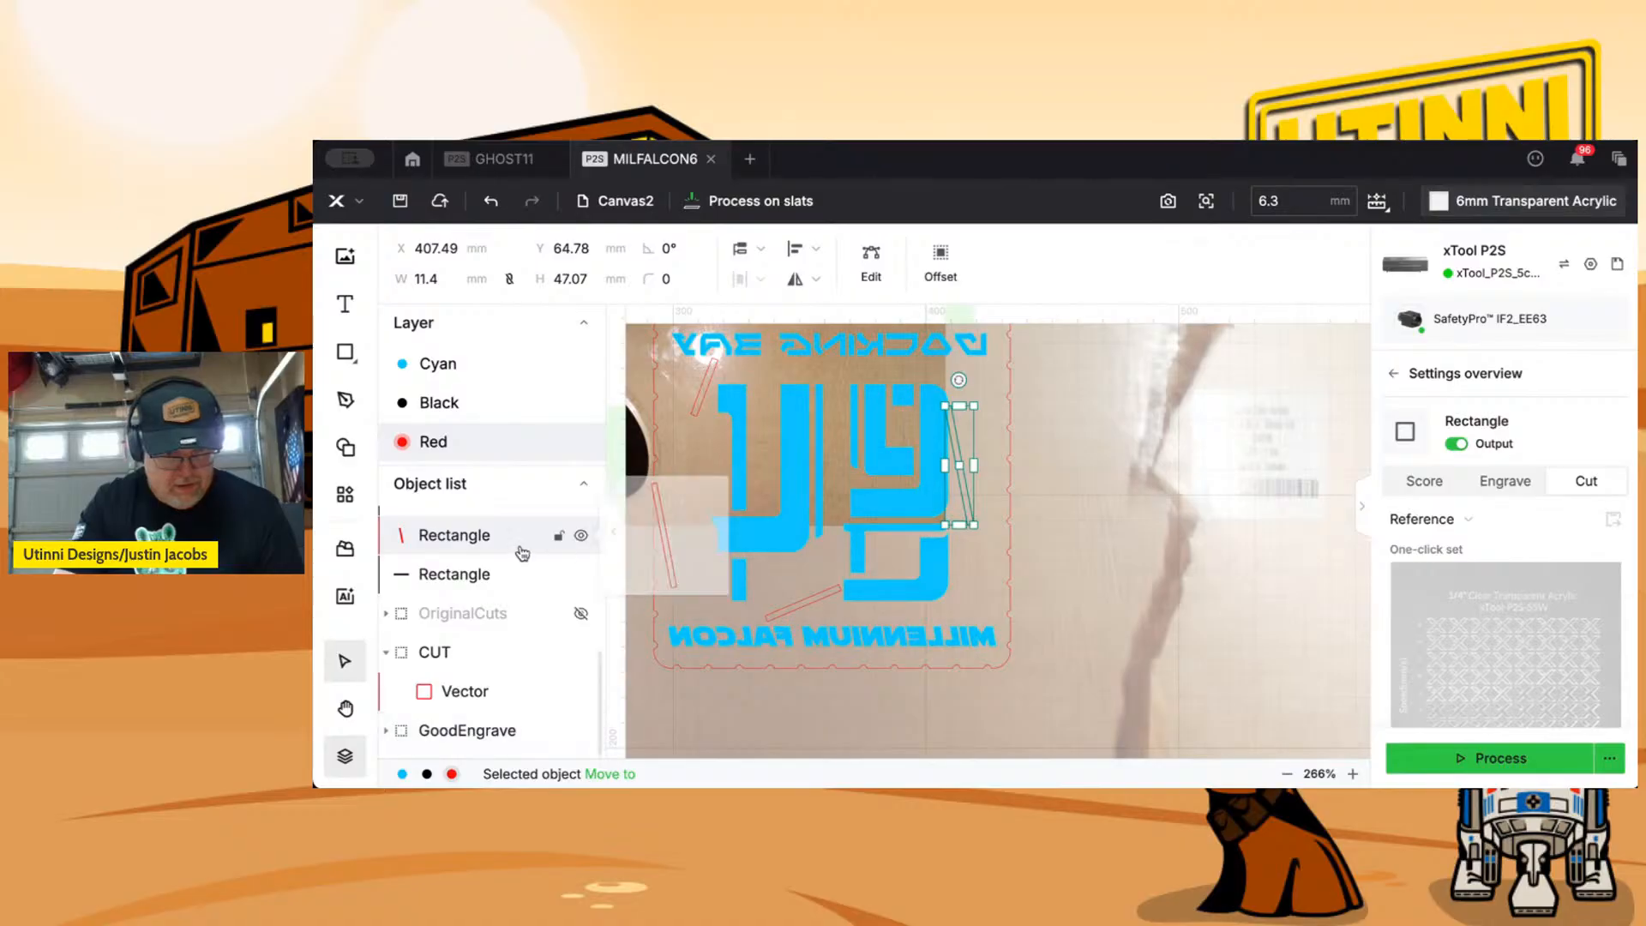
click(821, 596)
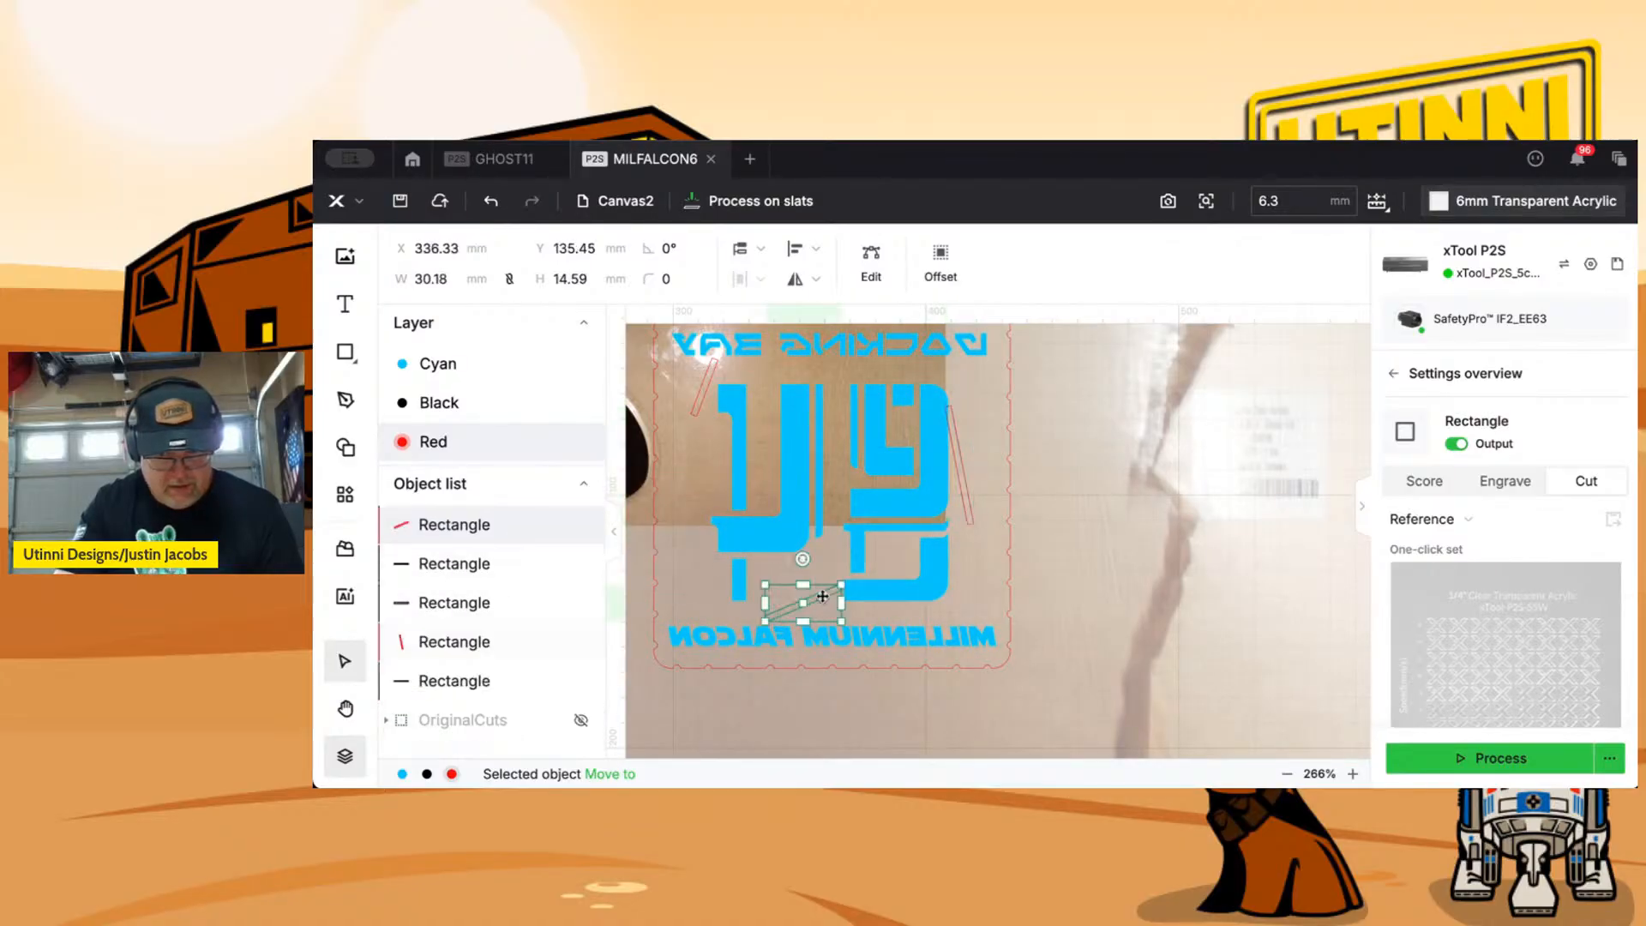
click(700, 400)
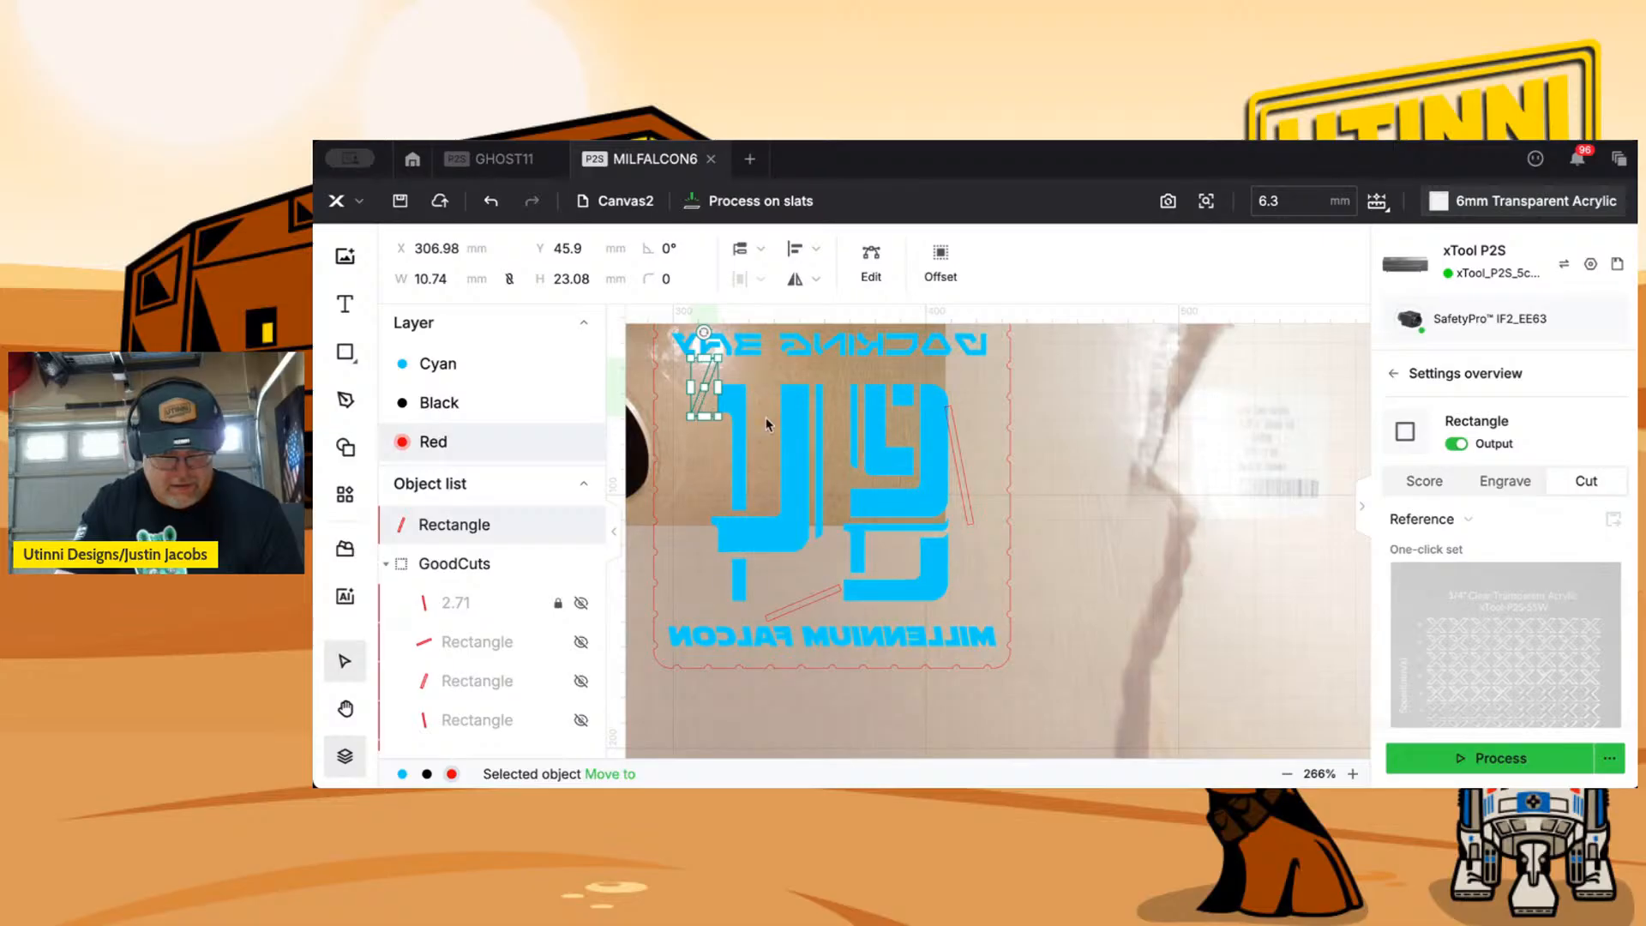
scroll(786, 433, up, 5)
drag(769, 440, 1208, 487)
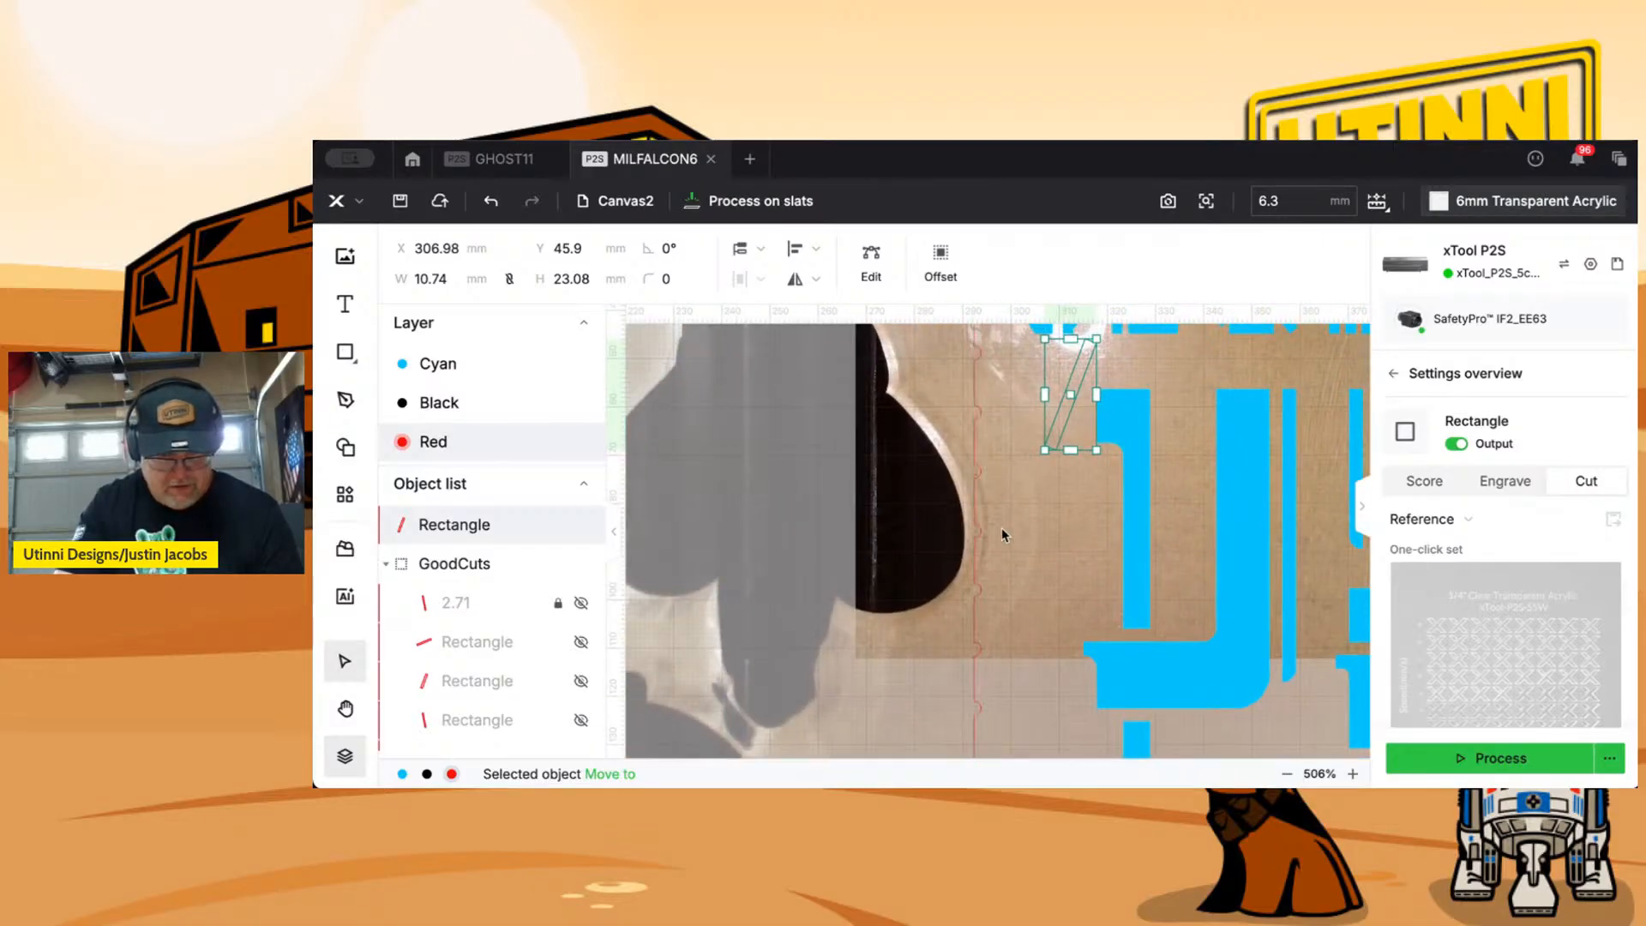
scroll(1002, 530, down, 4)
scroll(1002, 528, down, 3)
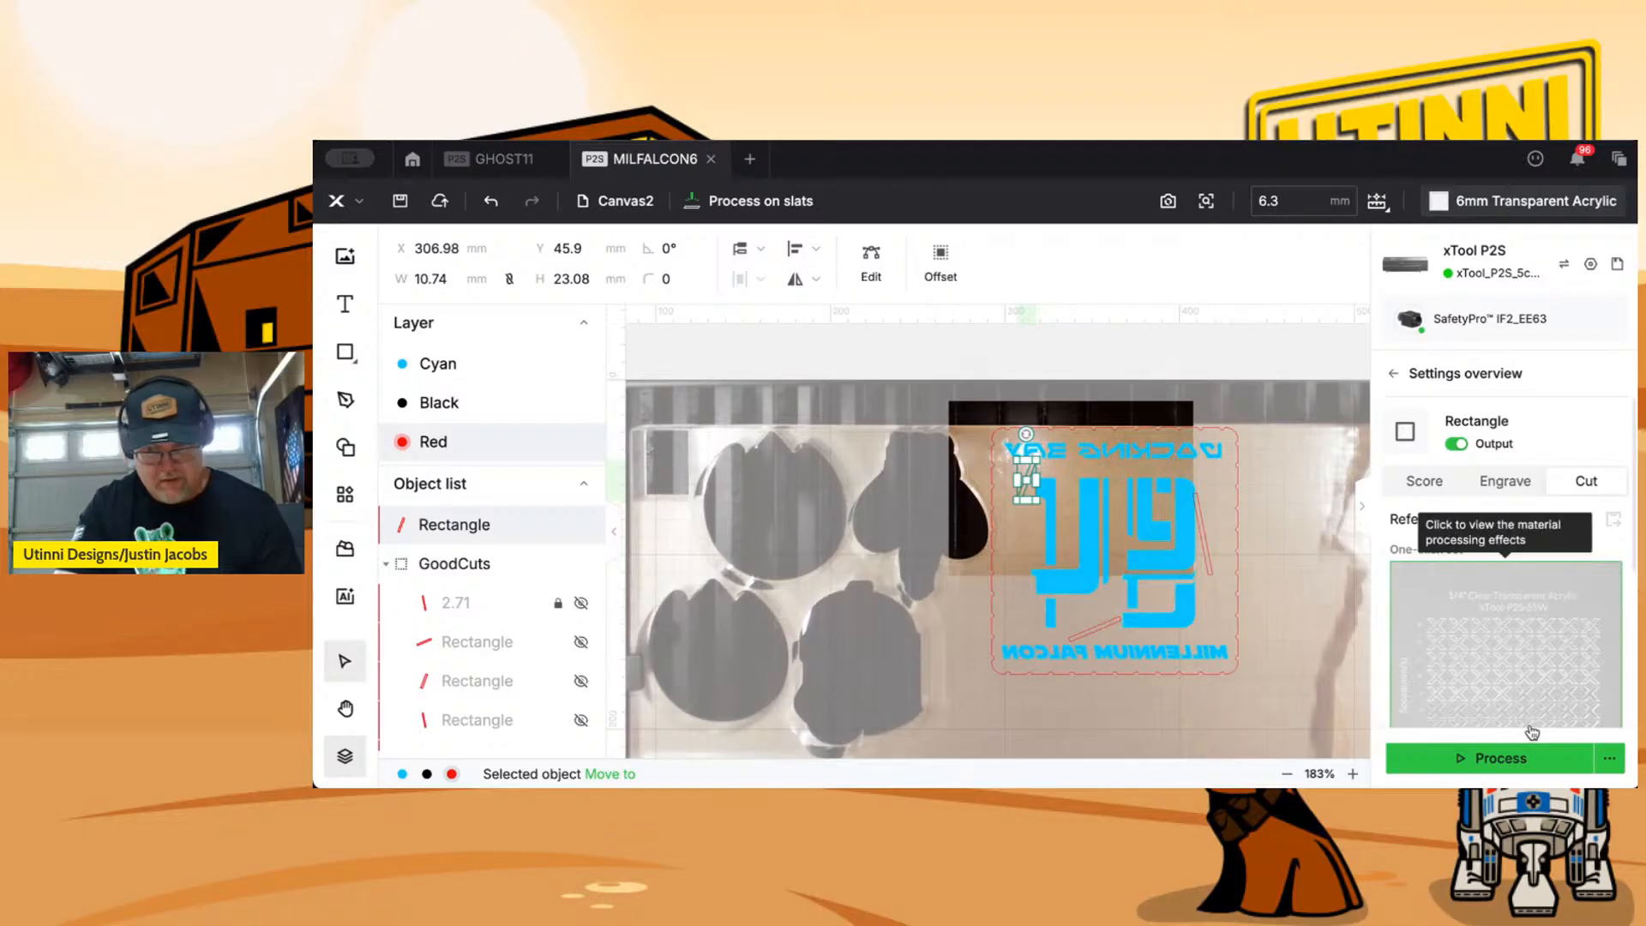
click(1205, 549)
click(1115, 620)
Send the base design to the laser for processing and accept the high-power, low-speed safety tips.
click(1501, 758)
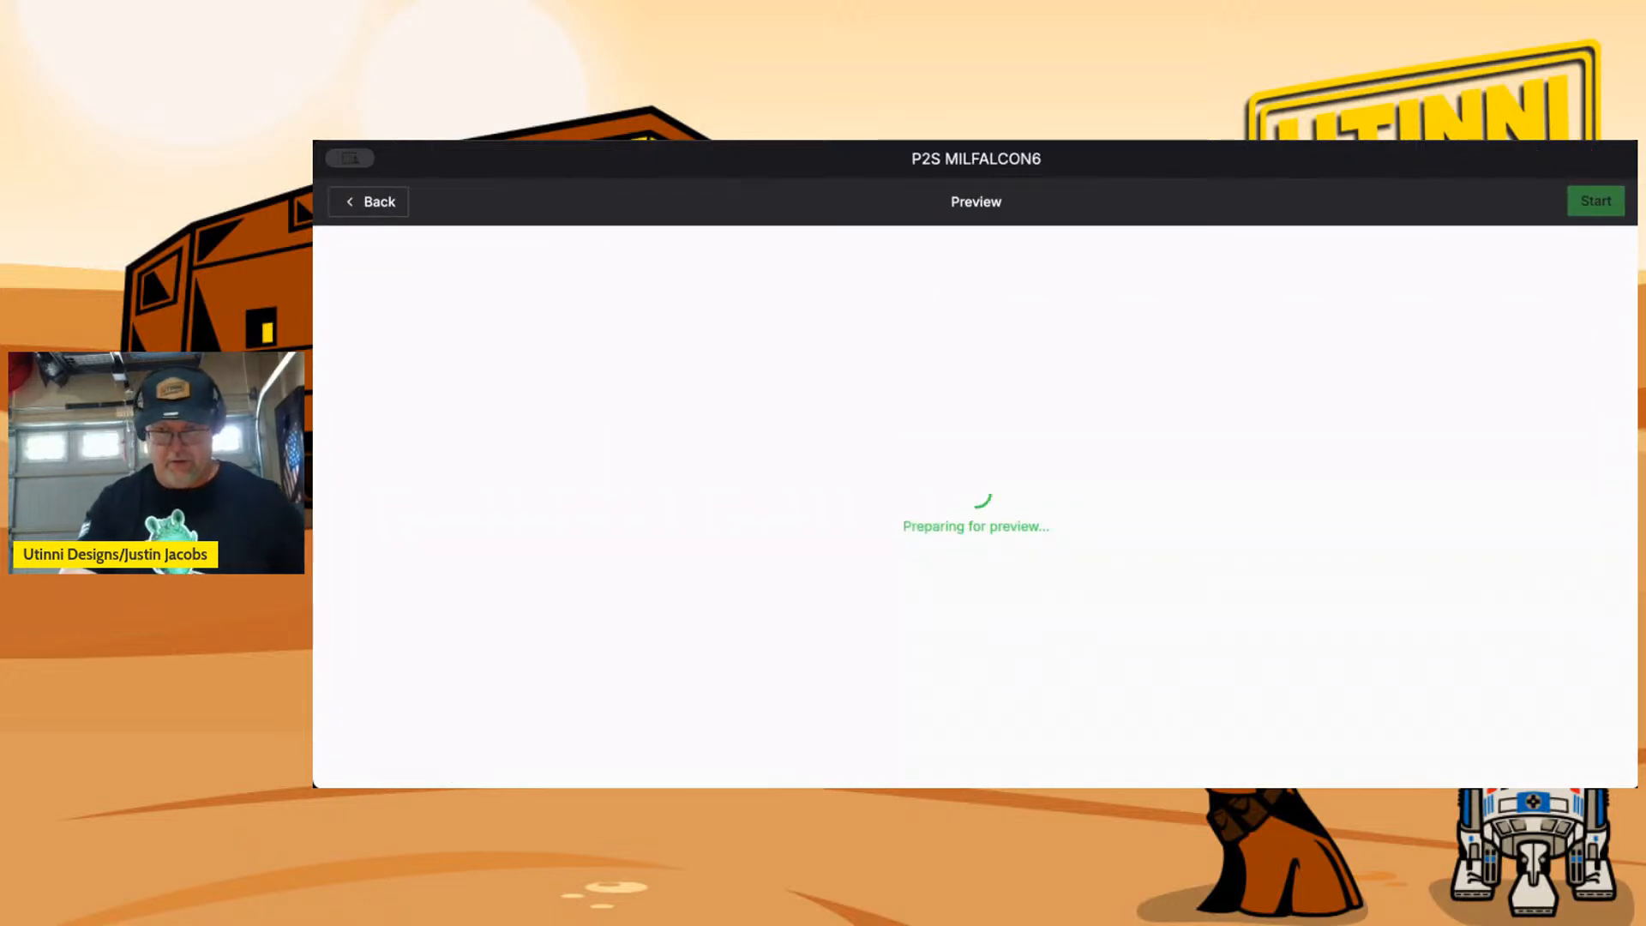
click(1593, 210)
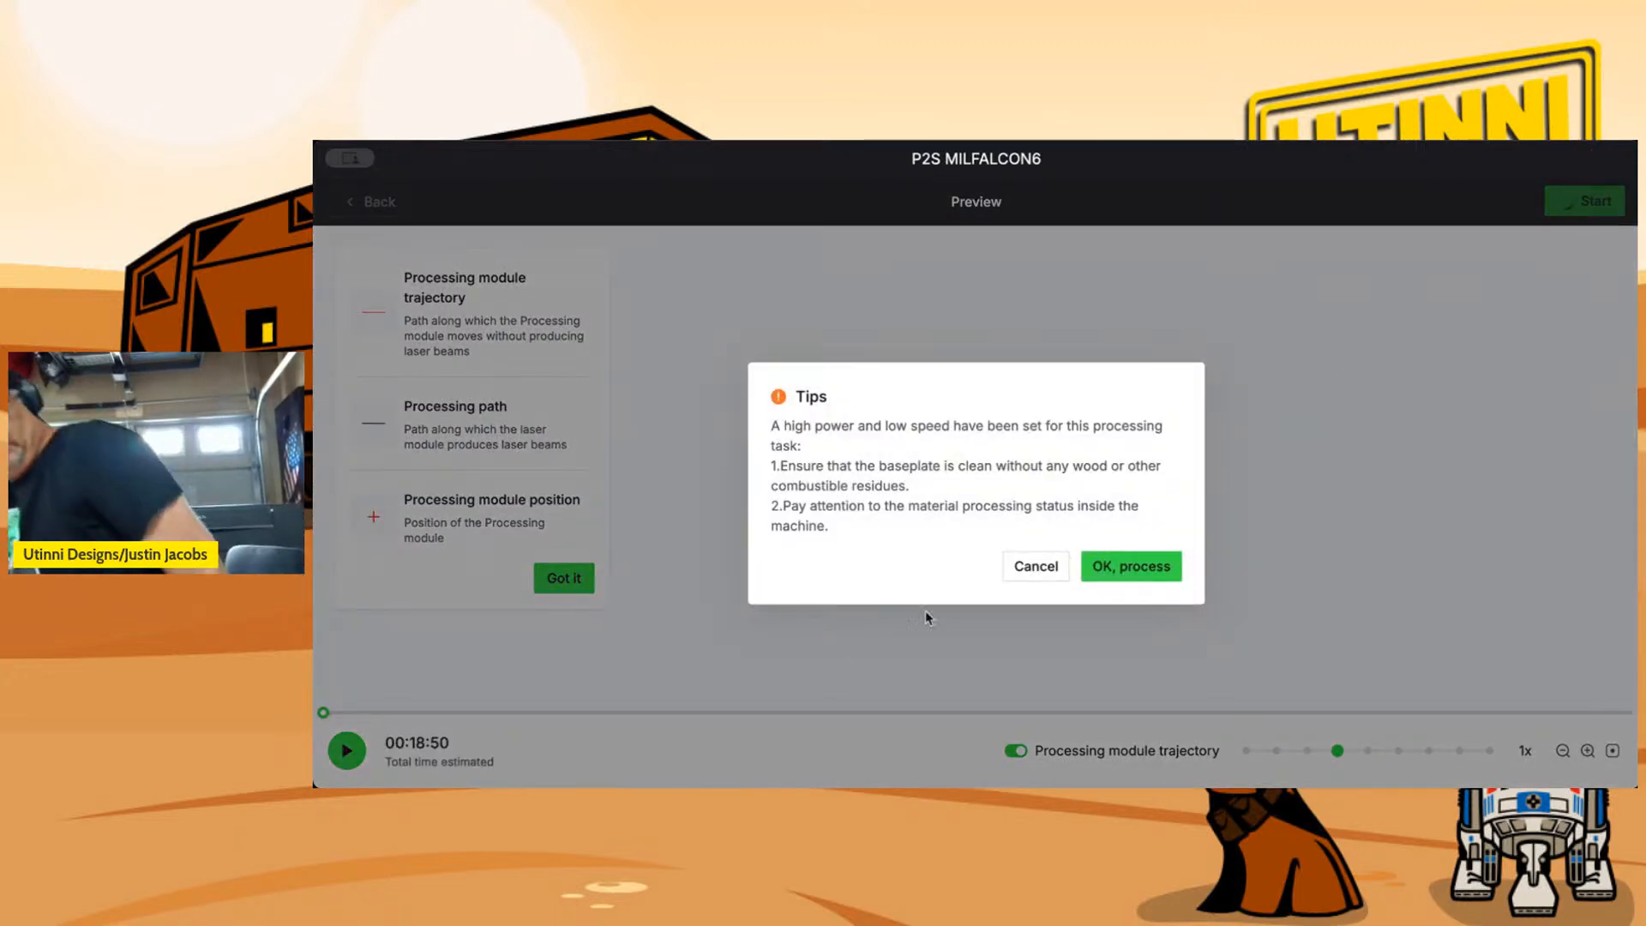
click(1106, 564)
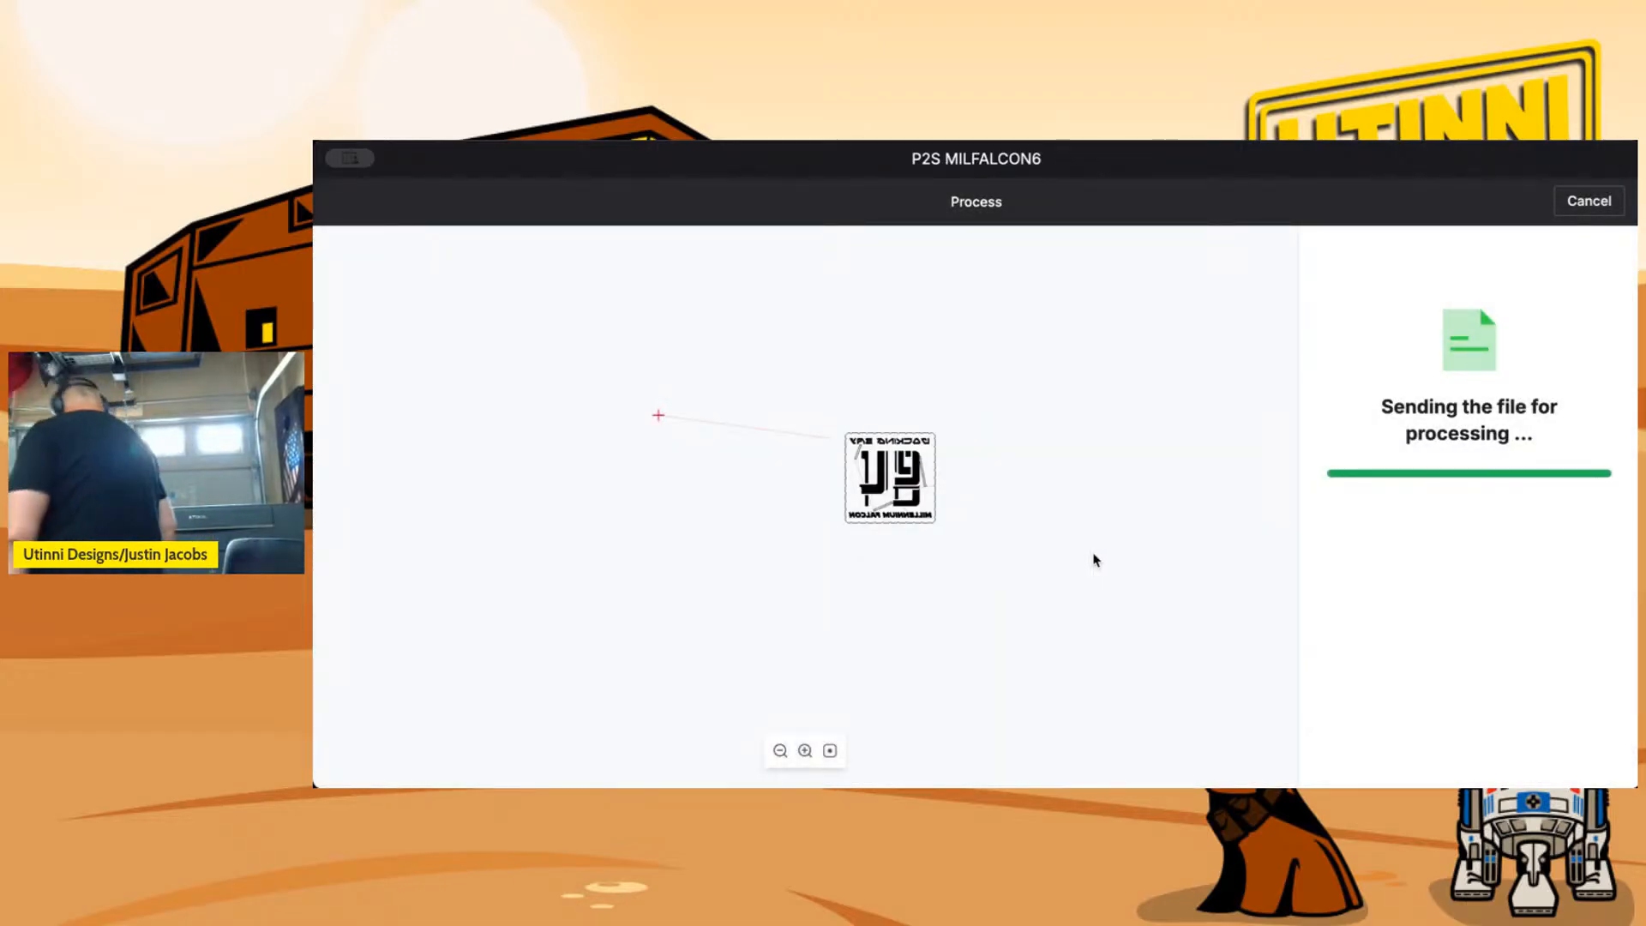